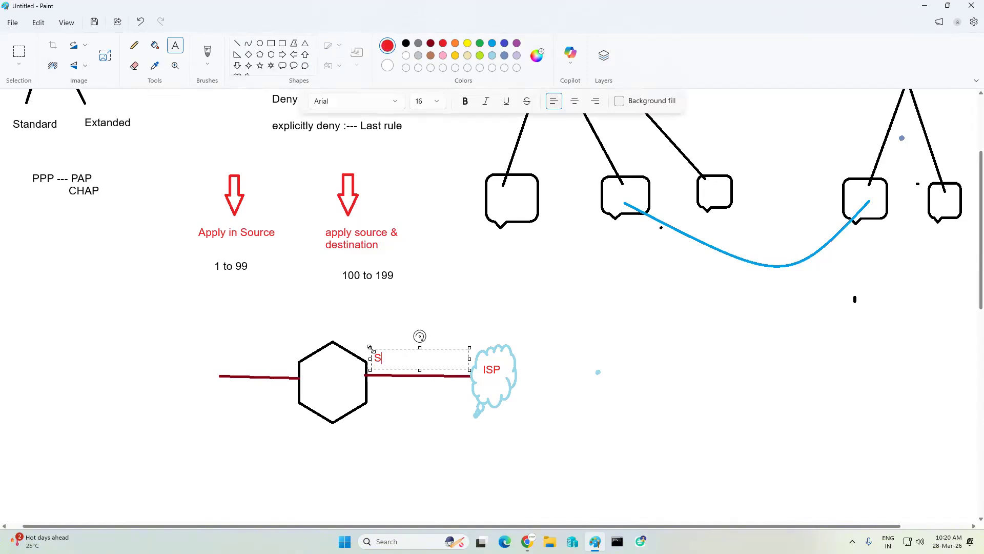
# - Label the hexagon's two interfaces in red: S1/0 on the ISP side and Fa0/0 on the opposite side
pyautogui.write('1/0')
pyautogui.click(262, 361)
pyautogui.click(267, 359)
pyautogui.write('Fao')
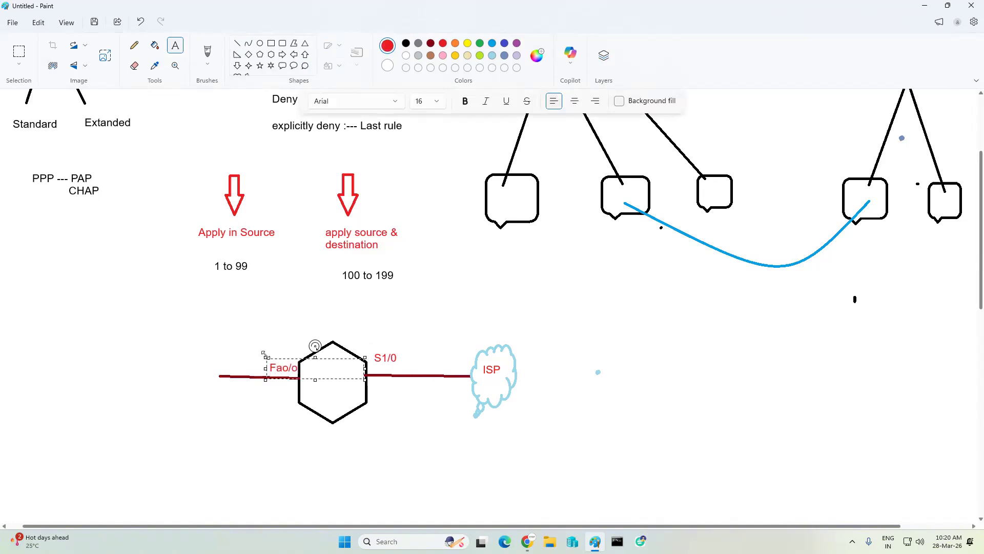
pyautogui.press('BackSpace')
pyautogui.write('0')
# - Add the red label "inside (in)" above the Fa0/0 interface label
pyautogui.click(283, 344)
pyautogui.click(254, 333)
pyautogui.write('insi')
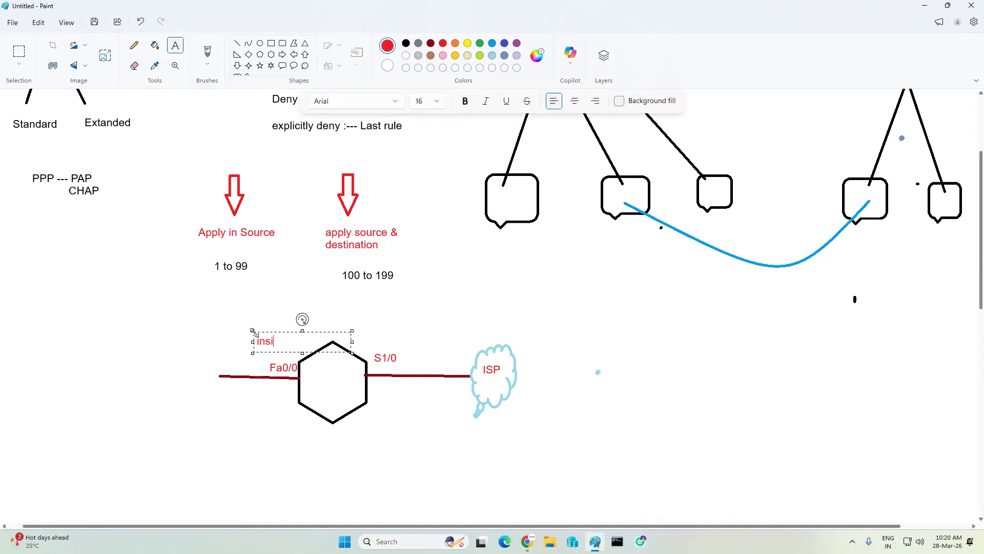
pyautogui.write('de')
pyautogui.write(' (in)')
pyautogui.press('Left')
pyautogui.write('in')
# - Add the red label "outside (out)" above the S1/0 interface label
pyautogui.click(380, 325)
pyautogui.click(378, 327)
pyautogui.write('outsid')
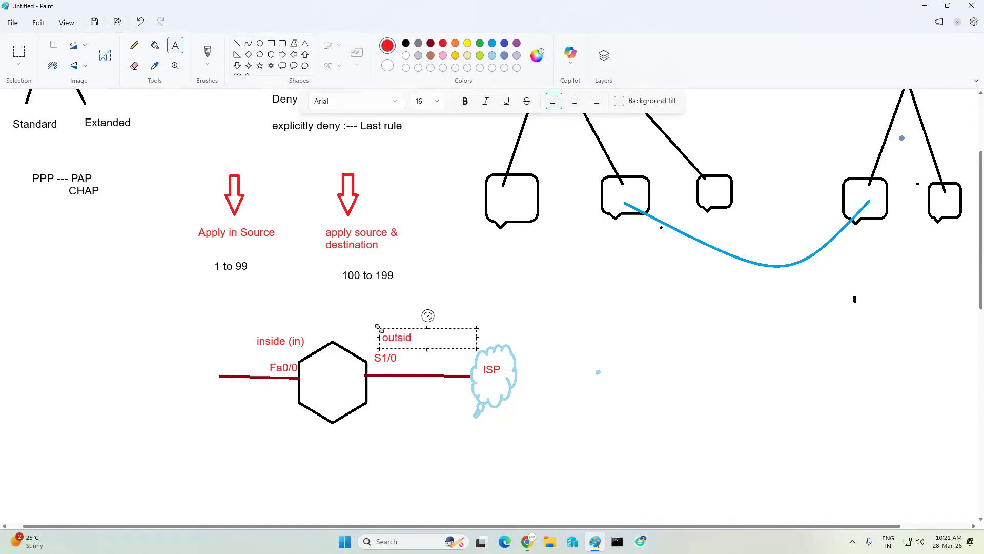
pyautogui.write('e (out)')
pyautogui.press('Left')
pyautogui.write('out')
pyautogui.click(437, 383)
# - Switch to the Google Meet call in Chrome, admit the waiting guest, and return to Paint
pyautogui.click(527, 542)
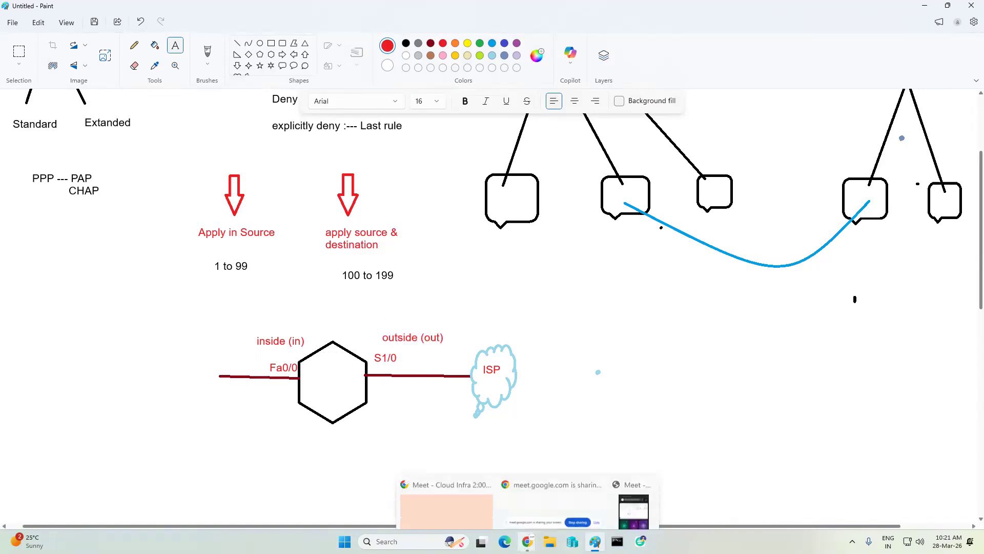
pyautogui.click(467, 483)
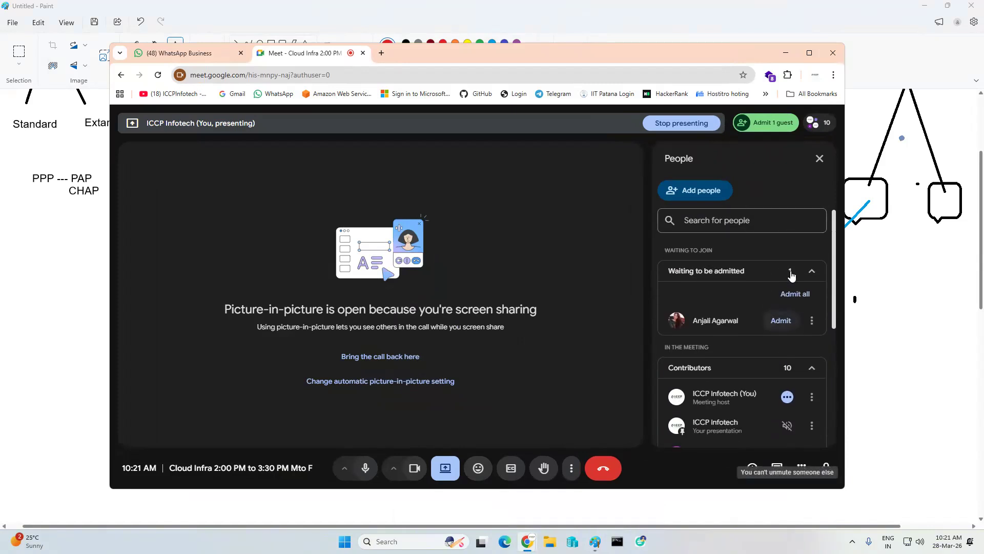
pyautogui.click(780, 321)
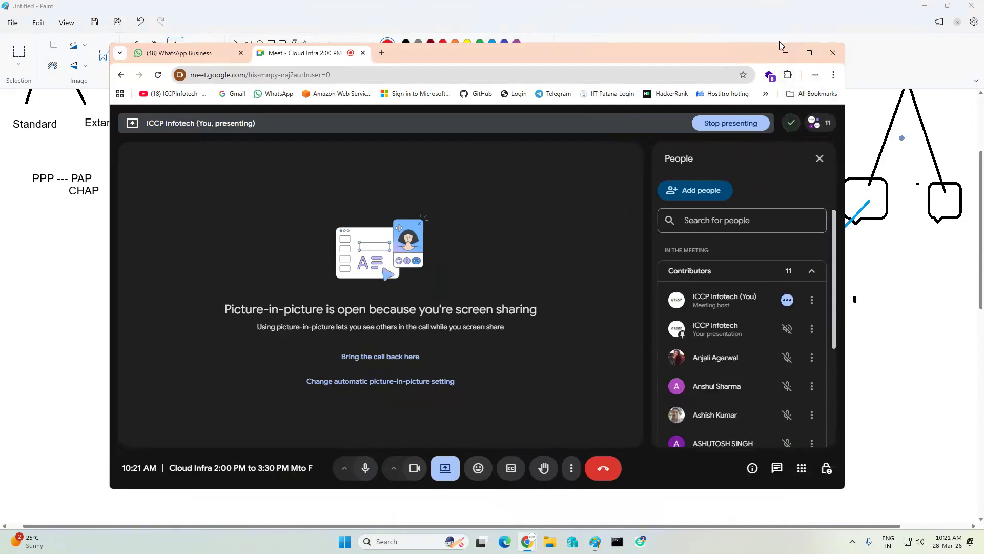
pyautogui.click(785, 51)
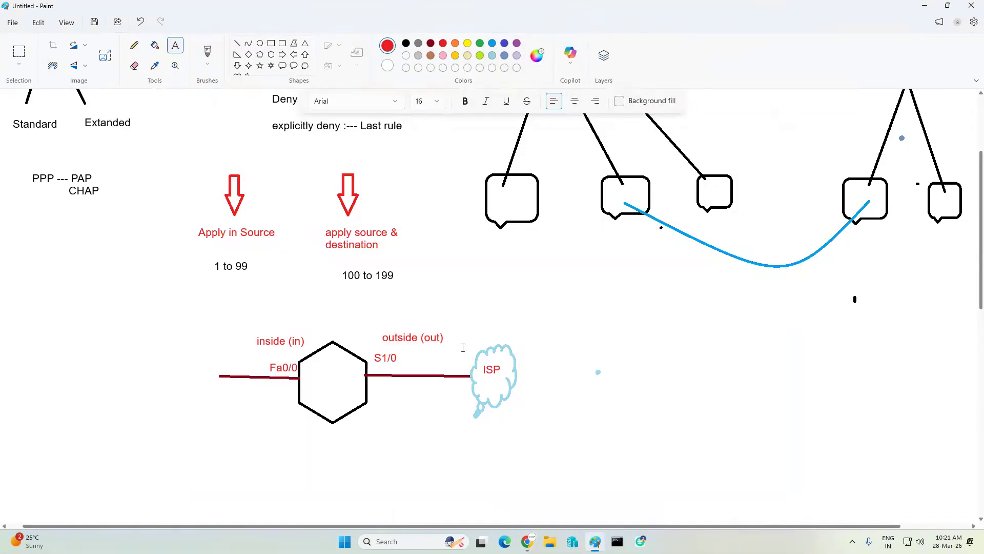
# - Draw a red rounded callout at the free end of the Fa0/0 line and label it 1.1.1.1 underneath
pyautogui.click(282, 66)
pyautogui.moveTo(194, 356); pyautogui.dragTo(225, 421)
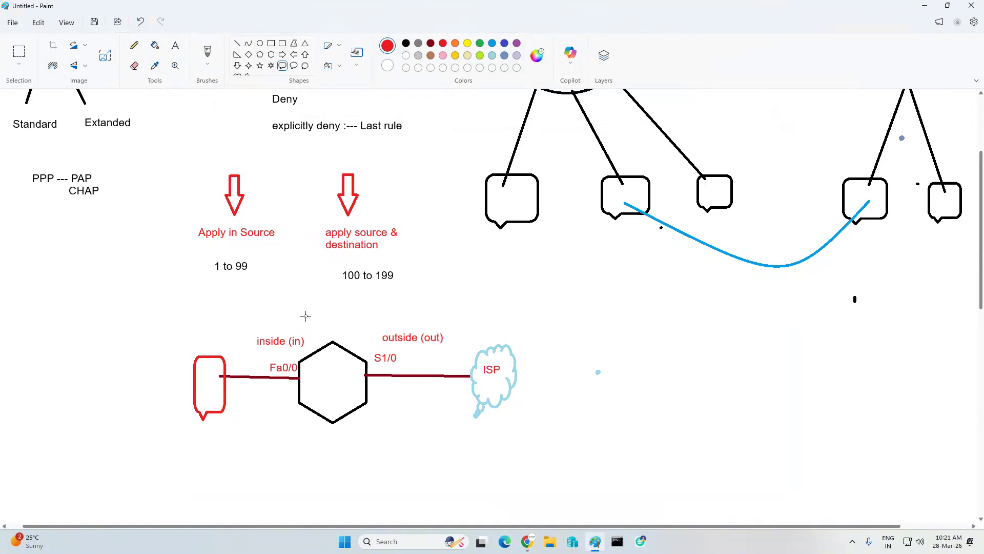
pyautogui.click(174, 45)
pyautogui.click(181, 425)
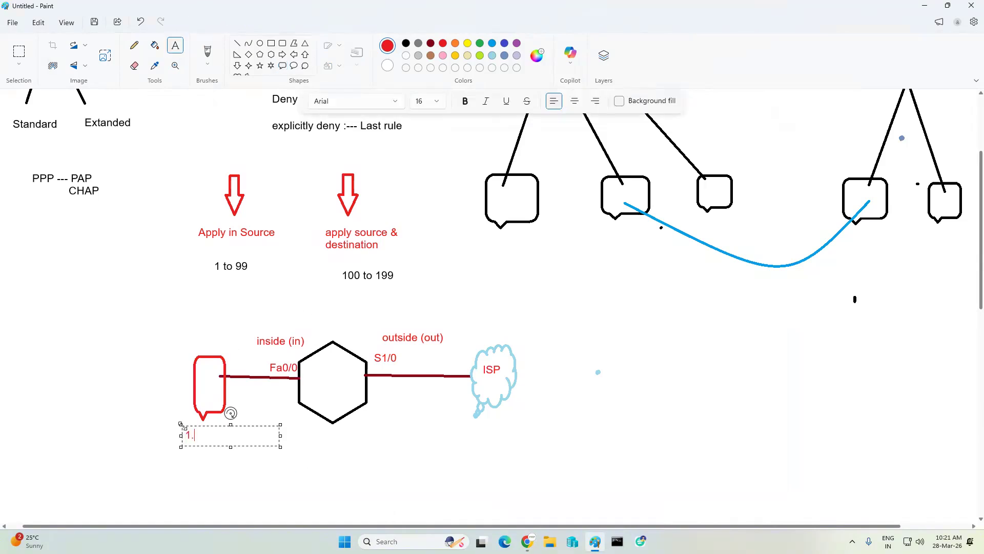
pyautogui.click(240, 416)
# - Draw a small red down arrow below S1/0 and a narrow grey ellipse over the hexagon's edge on that link
pyautogui.click(237, 65)
pyautogui.moveTo(375, 366); pyautogui.dragTo(388, 393)
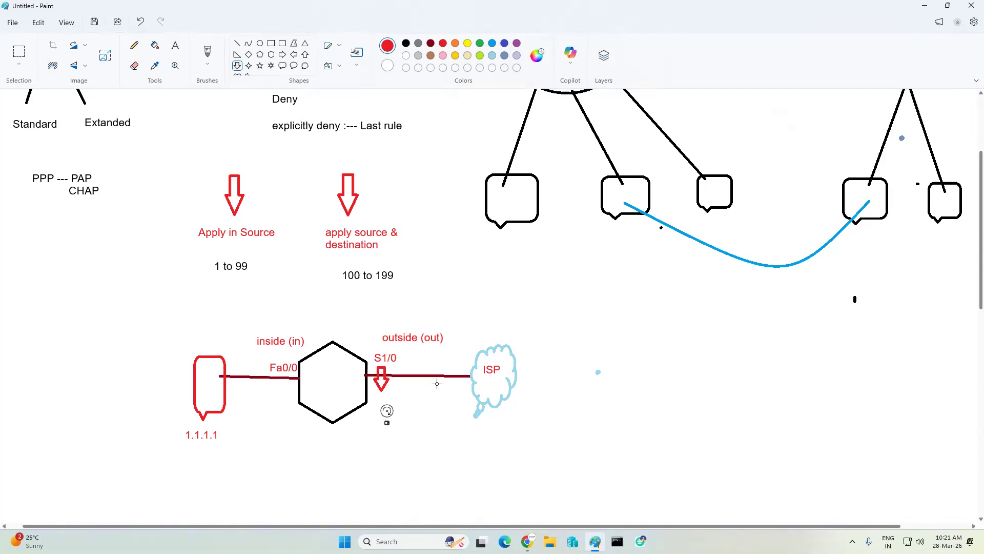
pyautogui.click(260, 43)
pyautogui.click(419, 44)
pyautogui.moveTo(359, 362); pyautogui.dragTo(372, 393)
pyautogui.click(381, 427)
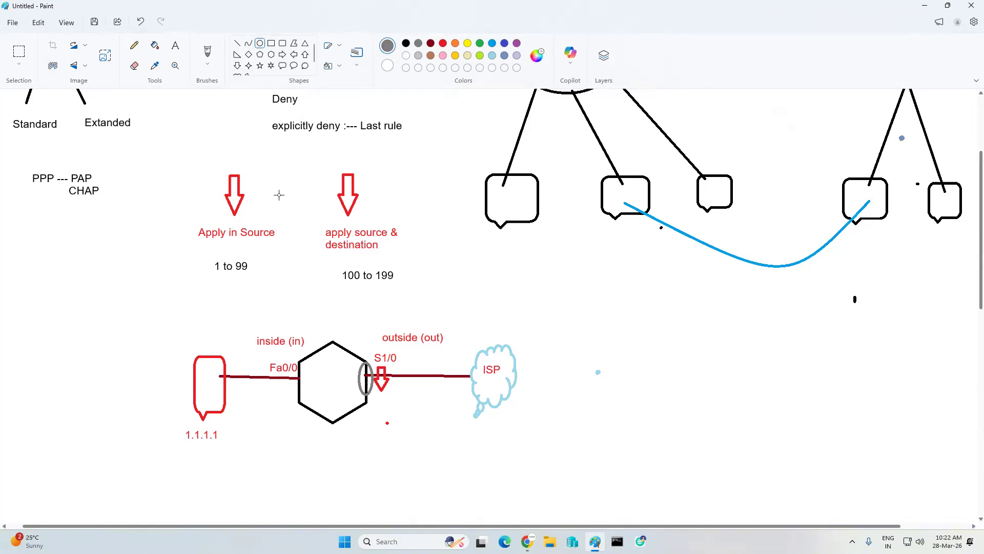
# - Minimize the open windows, copy the CCNA Noidia LAB1 file on the desktop, and move the original into the SEM3 folder
pyautogui.click(925, 6)
pyautogui.click(786, 53)
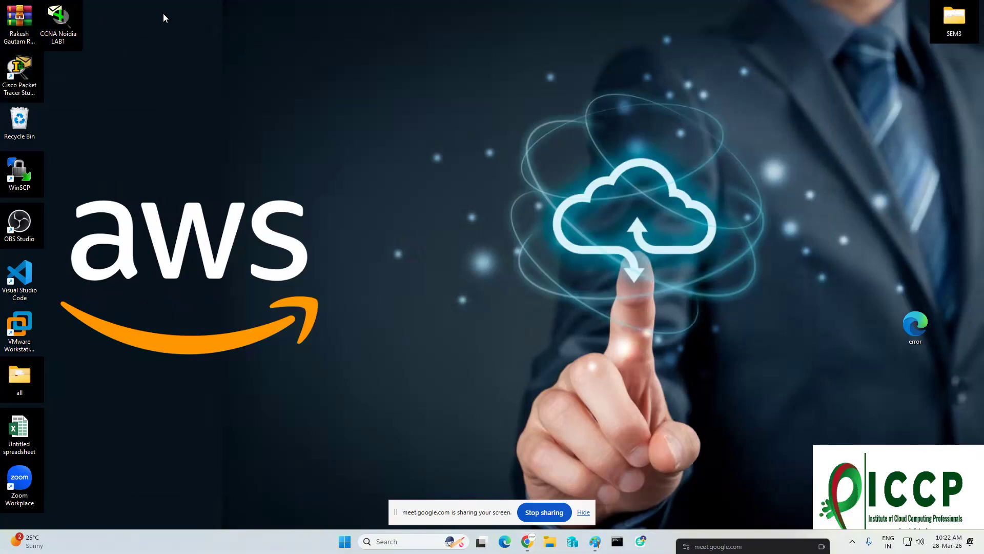
pyautogui.rightClick(59, 17)
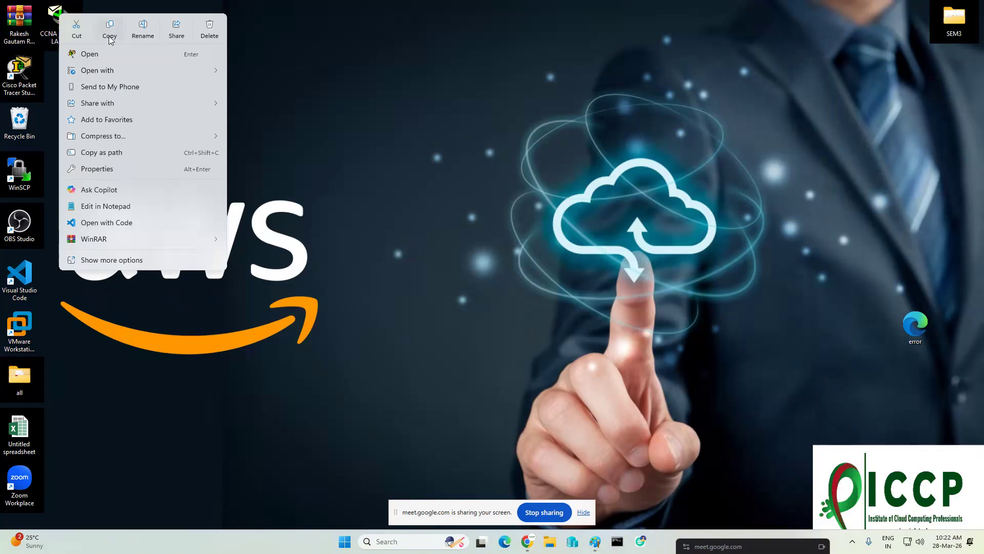
pyautogui.click(109, 36)
pyautogui.moveTo(71, 14); pyautogui.dragTo(951, 17)
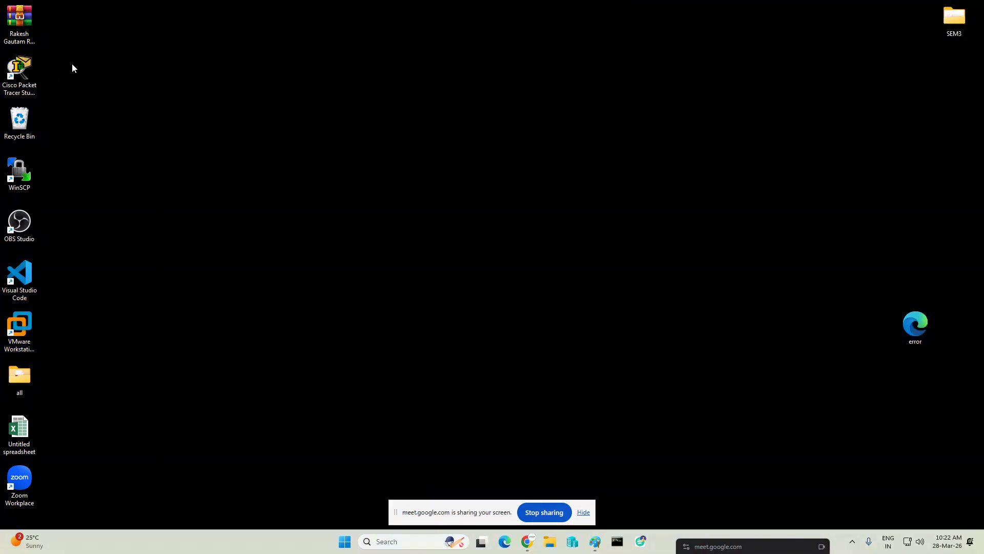
# - Try to paste the copied CCNA Noidia LAB1 file onto the desktop
pyautogui.rightClick(94, 47)
pyautogui.click(110, 67)
pyautogui.click(363, 128)
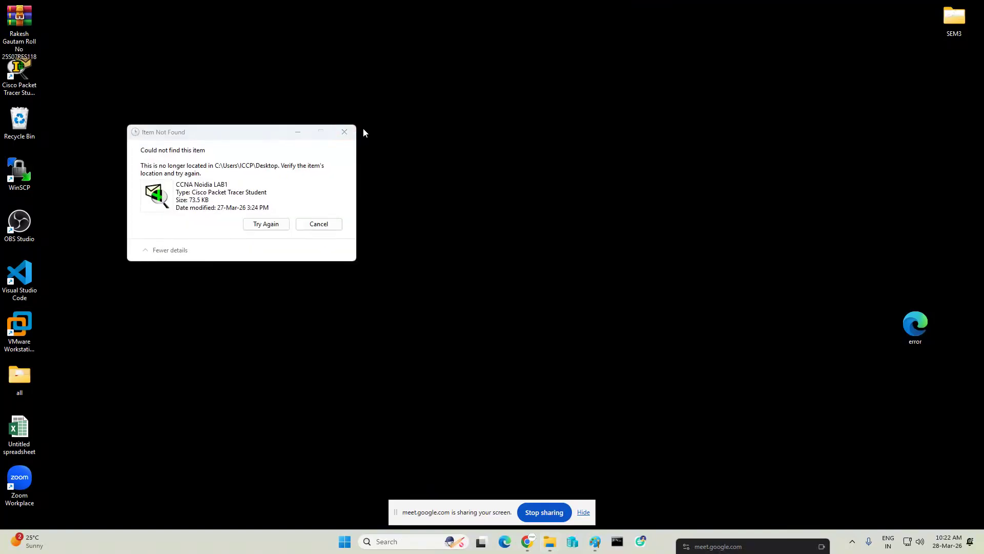
pyautogui.click(352, 132)
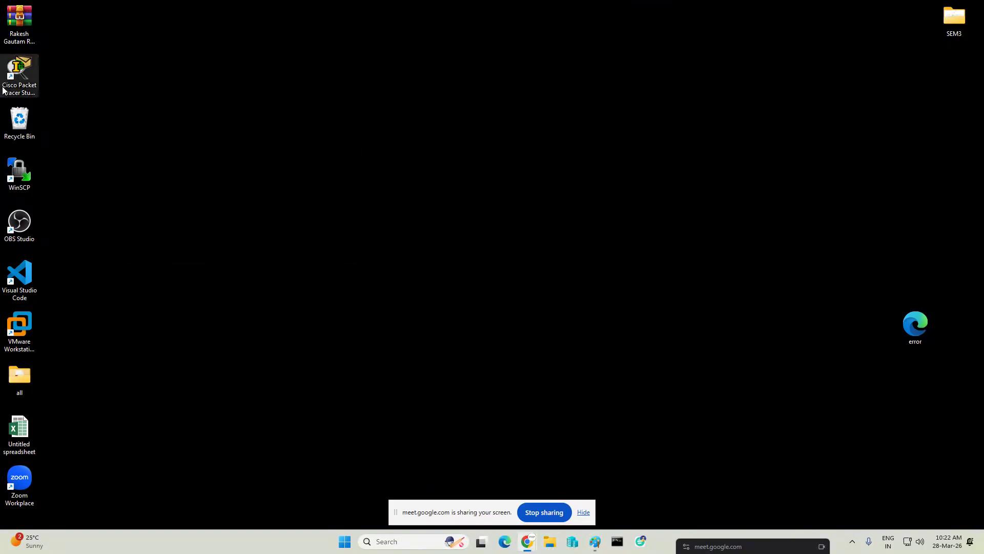
# - Open Cisco Packet Tracer Student and place three 2621XM routers in a row across the workspace
pyautogui.doubleClick(17, 69)
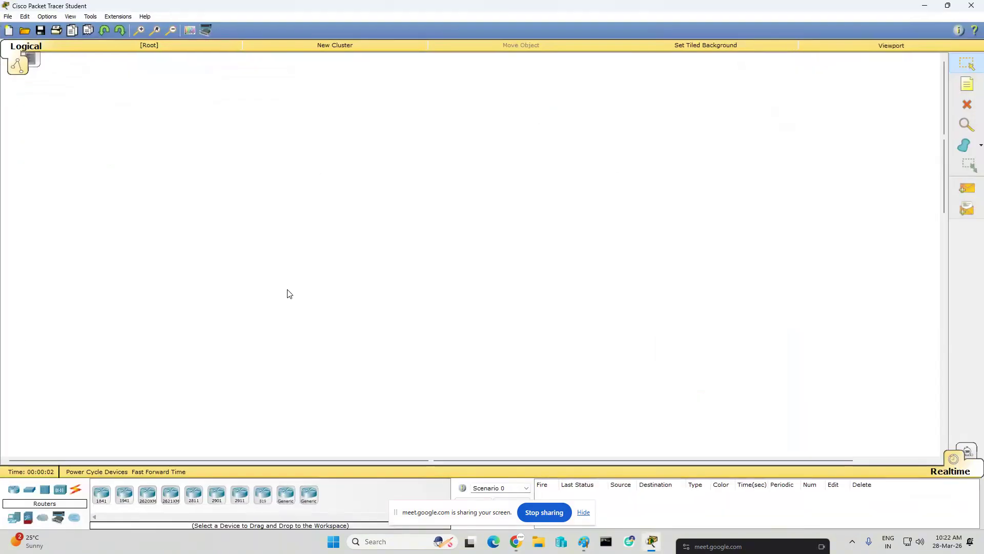
pyautogui.click(77, 491)
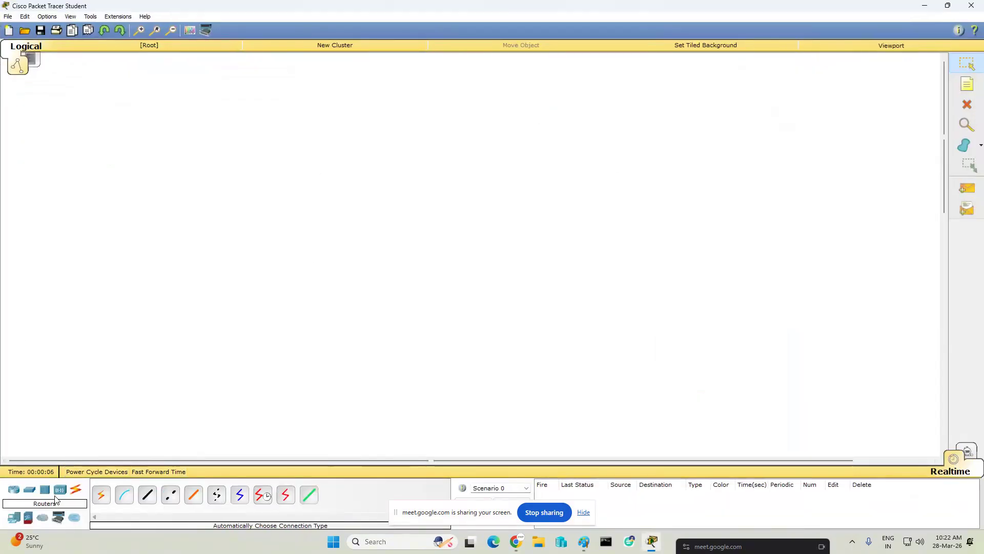
pyautogui.click(14, 491)
pyautogui.click(170, 498)
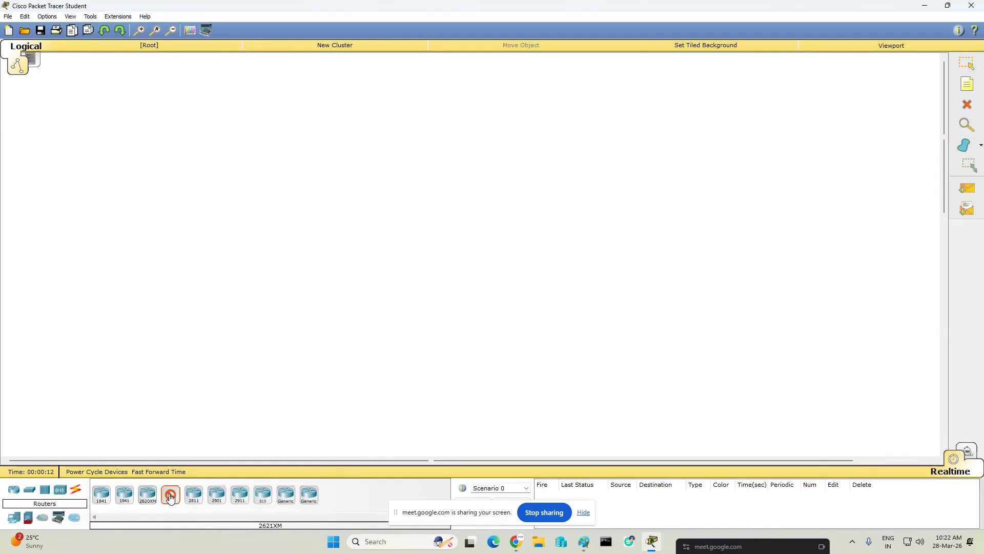
pyautogui.click(220, 195)
pyautogui.click(418, 190)
pyautogui.click(603, 183)
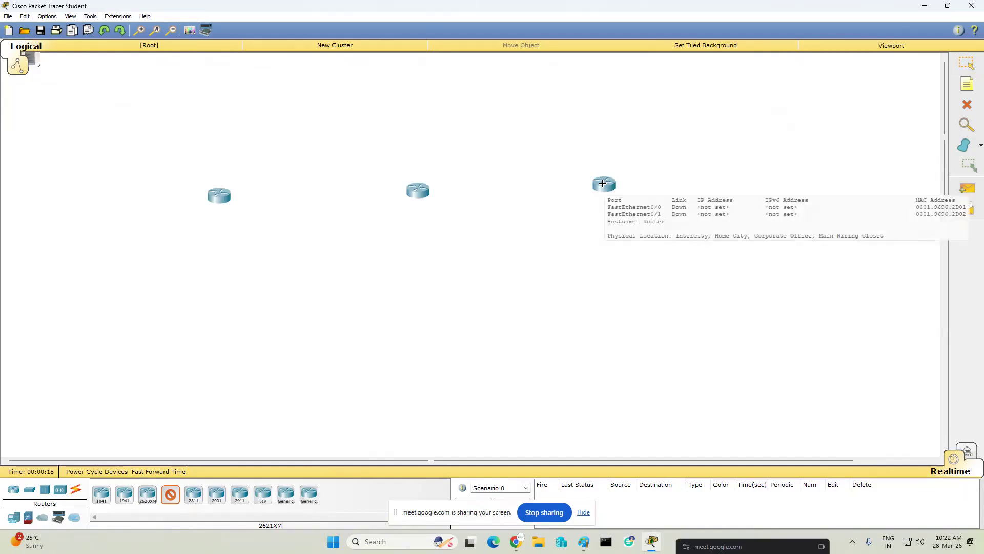
# - Place two 2950T-24 switches, one below each of the two outer routers
pyautogui.click(29, 490)
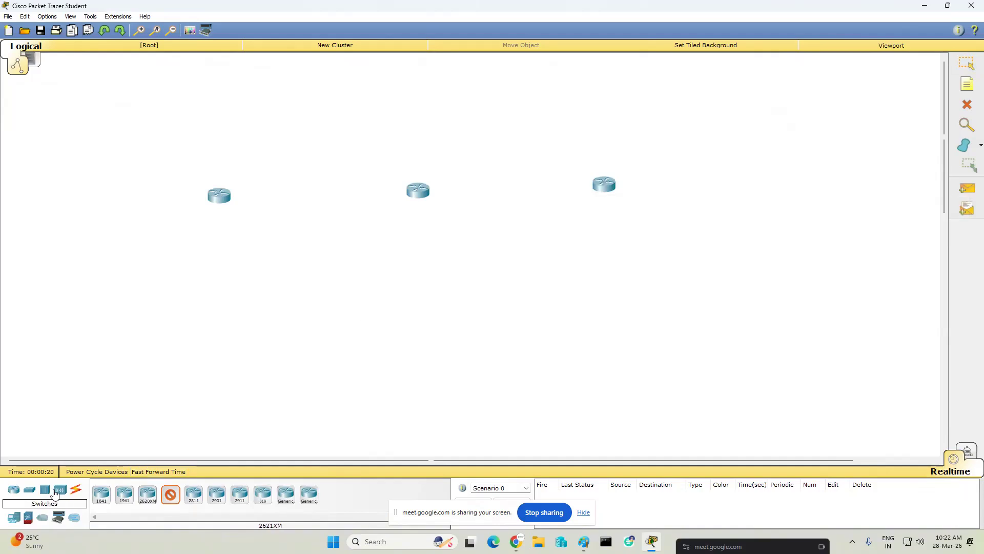
pyautogui.click(124, 494)
pyautogui.click(205, 283)
pyautogui.click(605, 271)
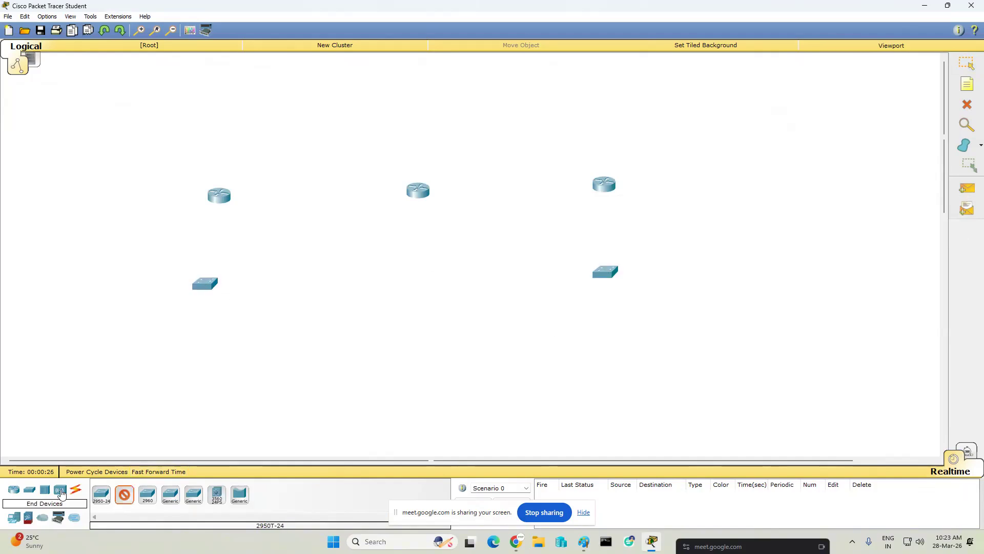
# - Place six PC-PT end devices, three below each switch
pyautogui.click(61, 493)
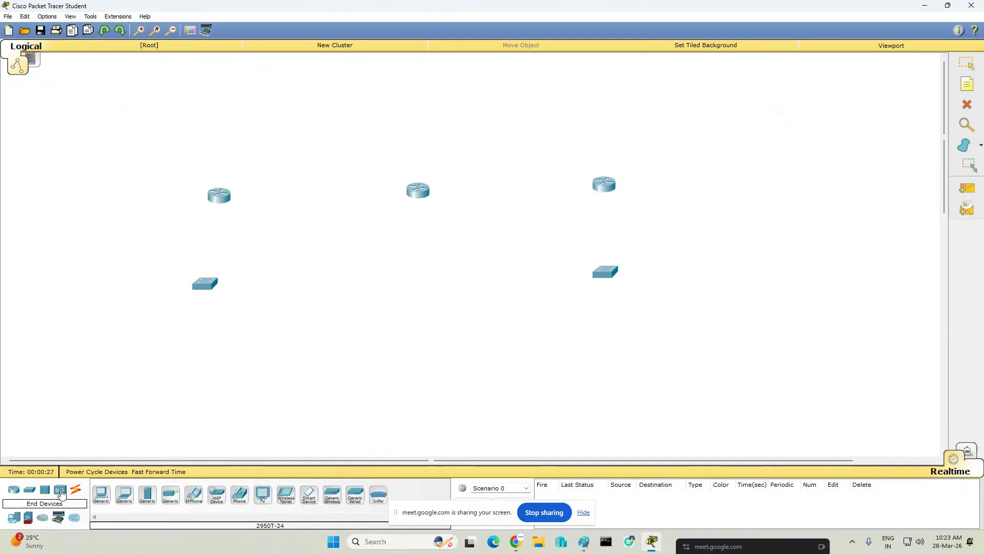
pyautogui.click(101, 494)
pyautogui.click(131, 356)
pyautogui.click(182, 353)
pyautogui.click(219, 354)
pyautogui.click(580, 354)
pyautogui.click(633, 350)
pyautogui.click(701, 353)
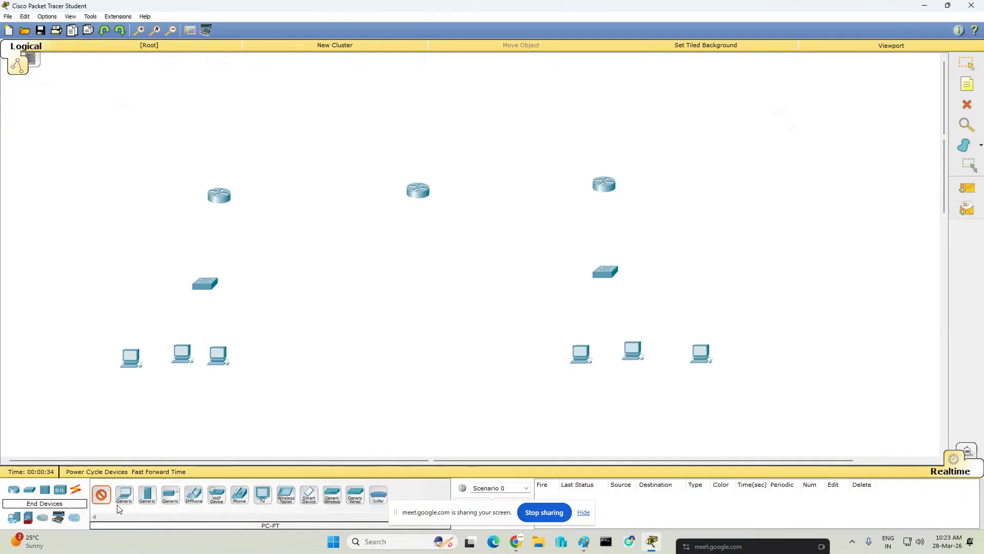
# - Connect the left router's FastEthernet0/0 to FastEthernet0/1 on the switch below it with a Copper Straight-Through cable
pyautogui.click(76, 492)
pyautogui.click(123, 499)
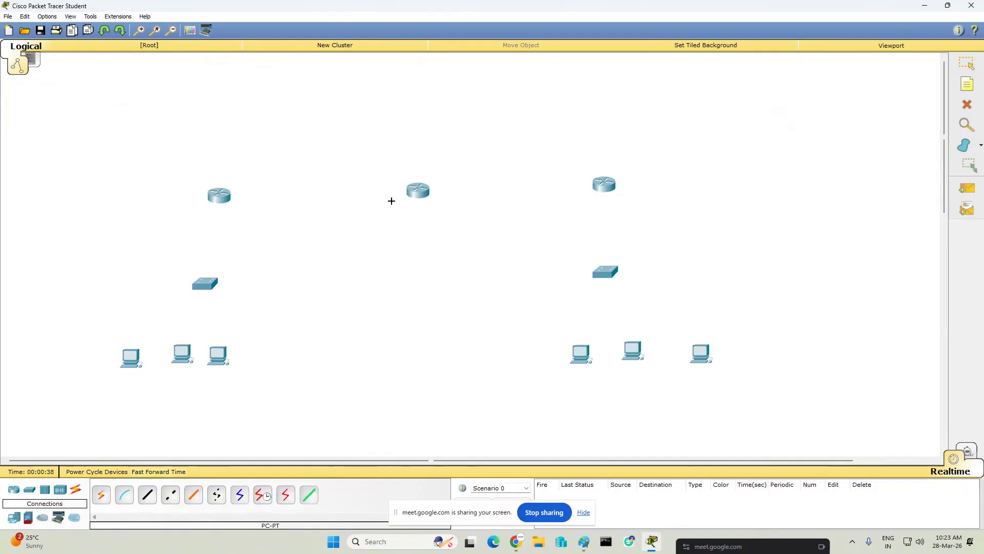
pyautogui.click(967, 66)
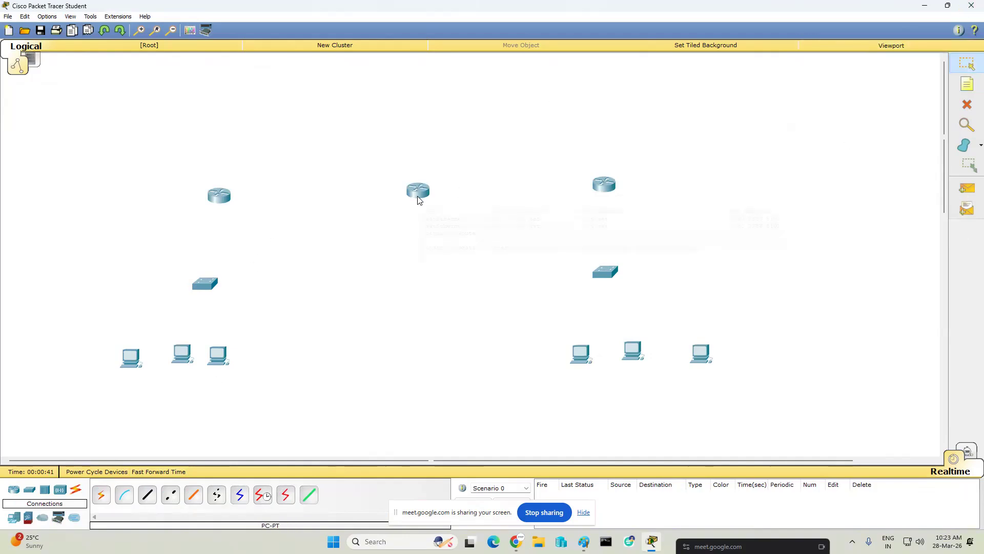
pyautogui.moveTo(418, 200)
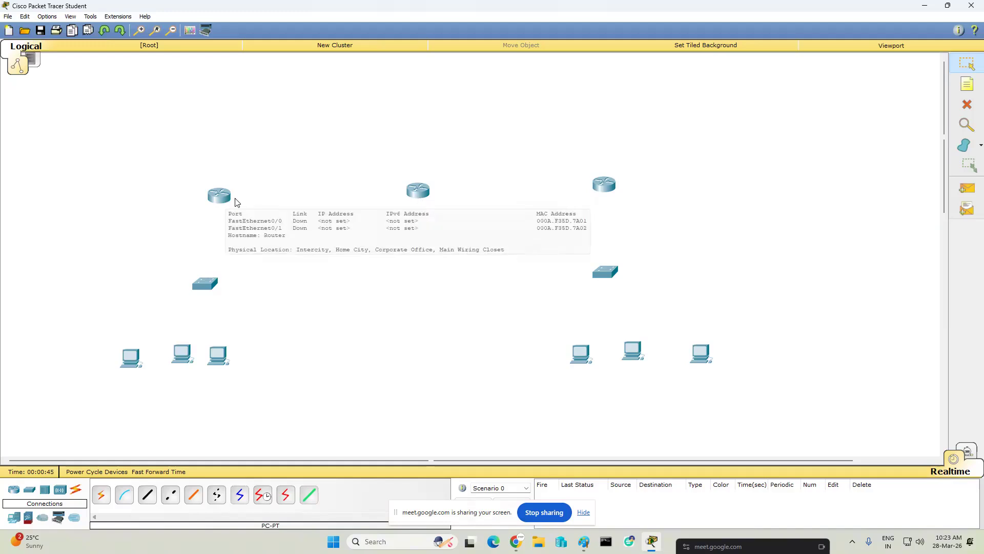
pyautogui.moveTo(611, 194)
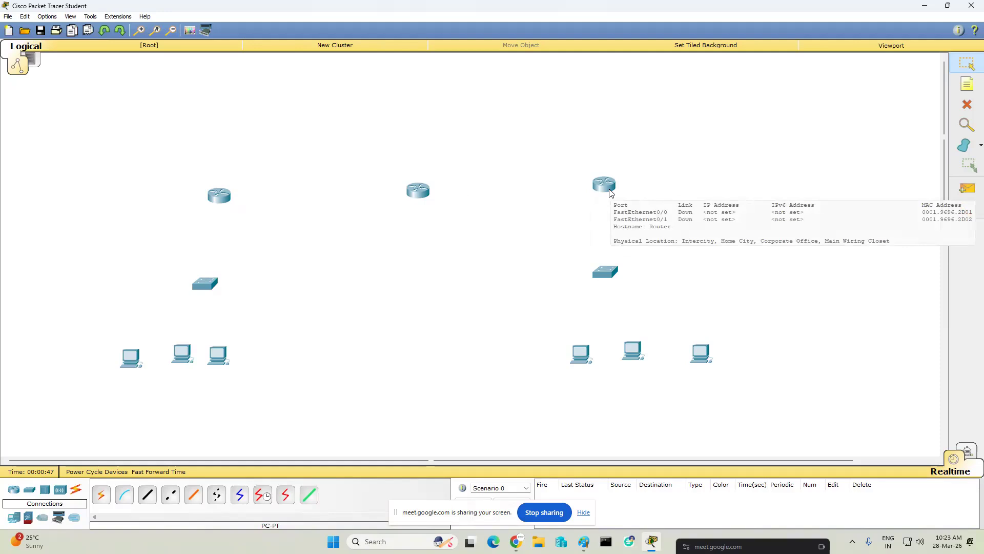
pyautogui.click(146, 503)
pyautogui.click(218, 197)
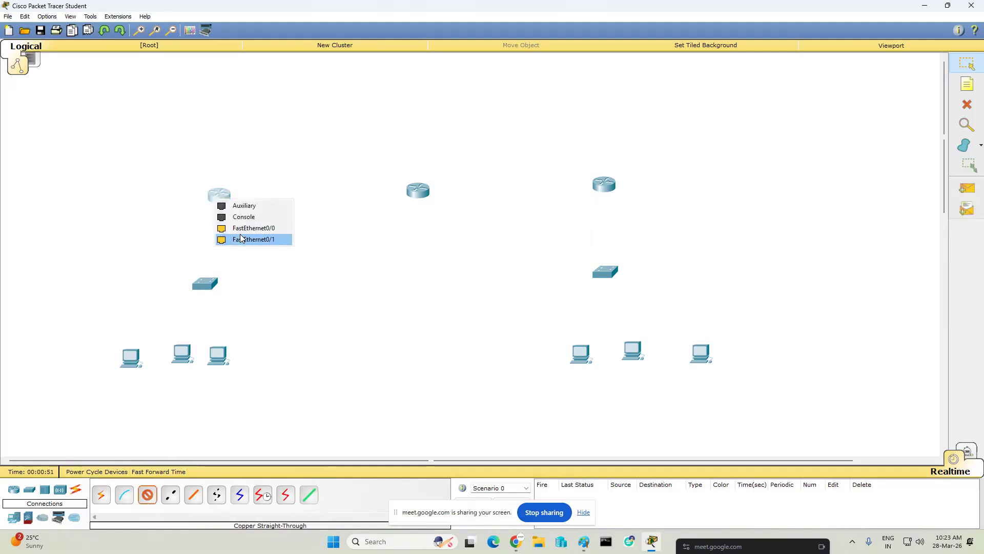
pyautogui.click(241, 239)
pyautogui.click(208, 286)
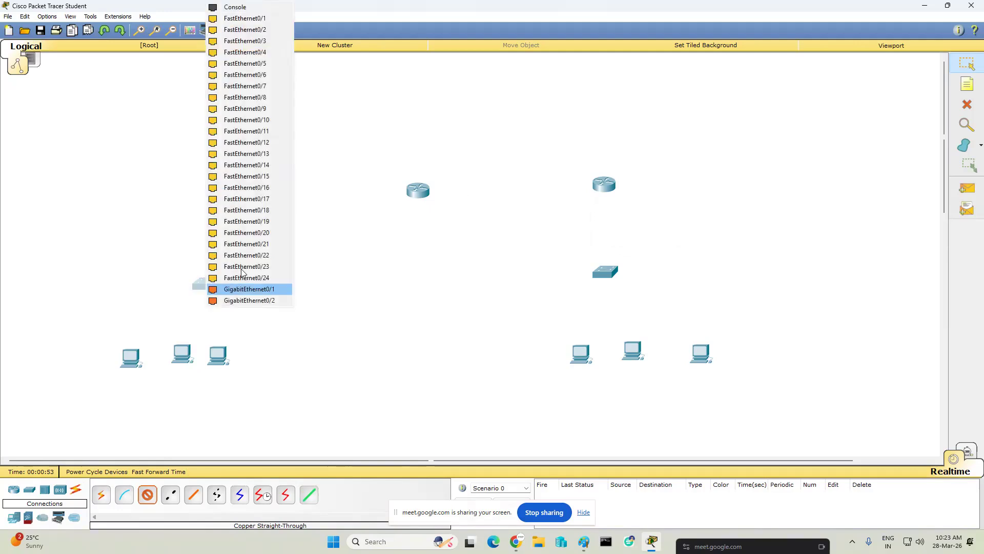
pyautogui.click(257, 21)
# - Cable the left switch's FastEthernet0/2, FastEthernet0/3 and FastEthernet0/4 to FastEthernet0 on the three PCs below it, from left to right
pyautogui.click(198, 286)
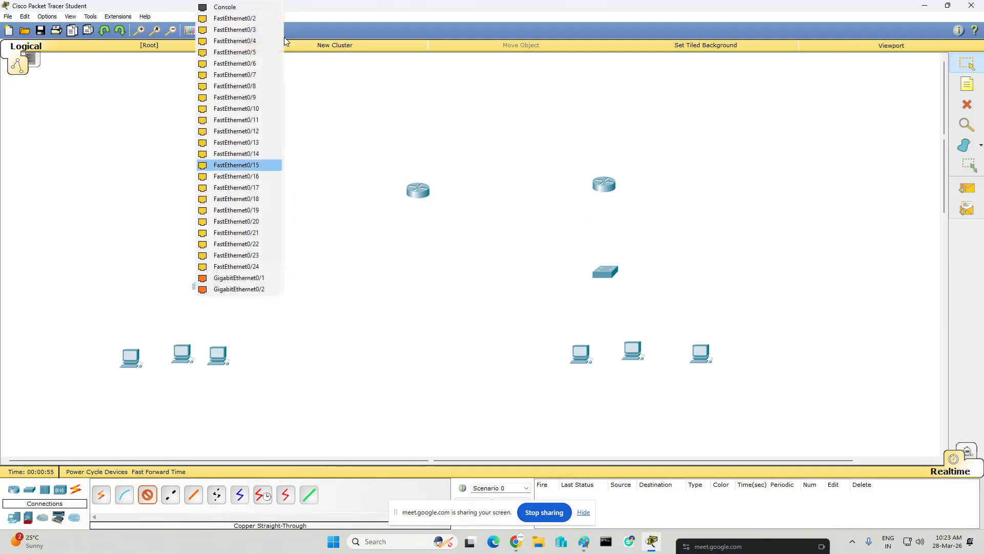
pyautogui.click(254, 20)
pyautogui.click(136, 359)
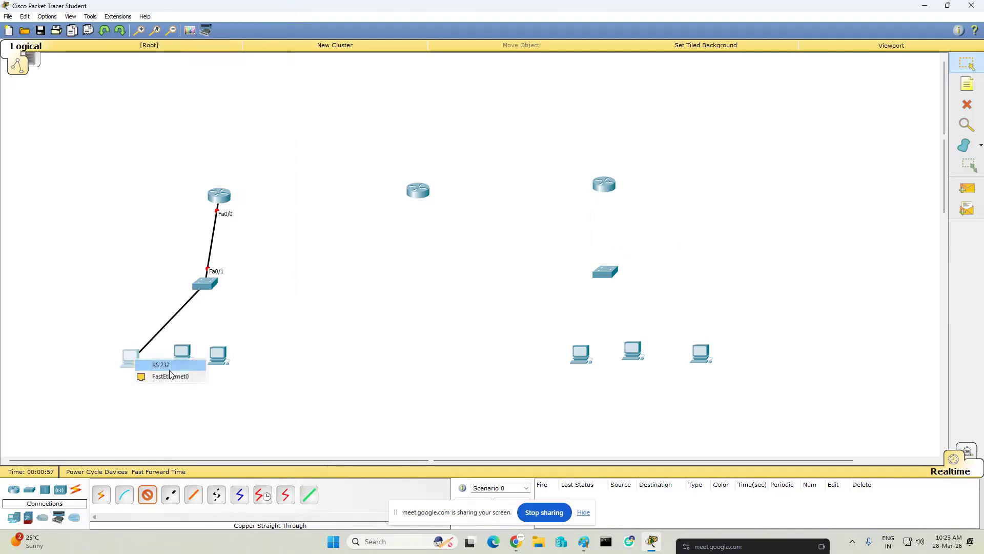
pyautogui.click(169, 377)
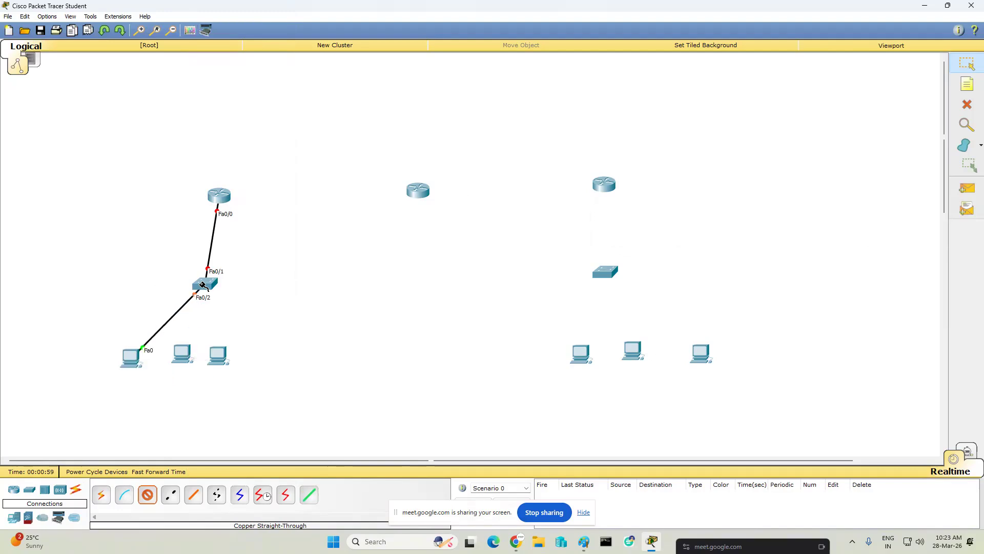
pyautogui.click(206, 285)
pyautogui.click(251, 19)
pyautogui.click(189, 358)
pyautogui.click(220, 369)
pyautogui.click(206, 285)
pyautogui.click(242, 26)
pyautogui.click(219, 354)
pyautogui.click(251, 376)
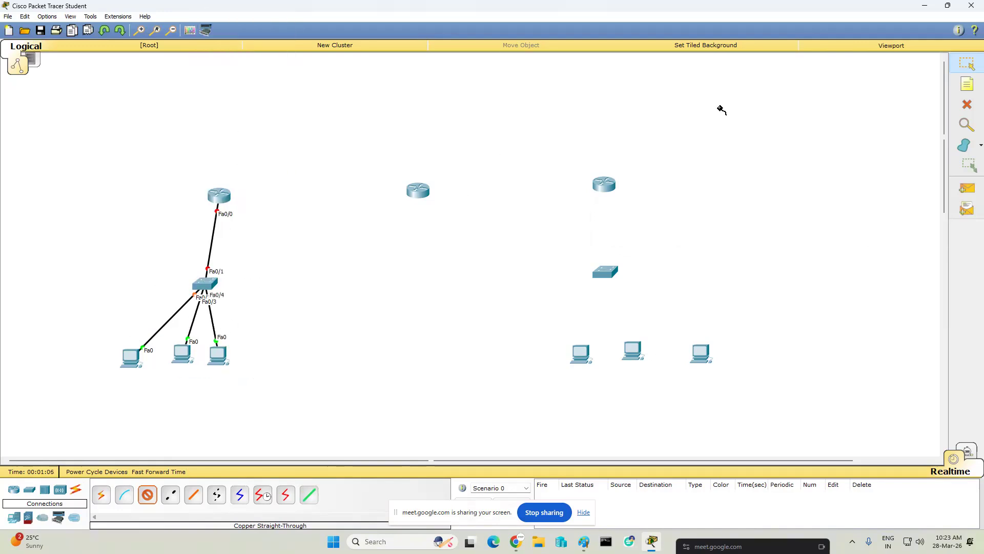
# - Connect the right router's FastEthernet0/0 to FastEthernet0/1 on the switch below it with a Copper Straight-Through cable
pyautogui.click(605, 185)
pyautogui.click(635, 215)
pyautogui.click(606, 270)
pyautogui.click(650, 18)
# - Cable the right switch's FastEthernet0/2 to FastEthernet0 on the leftmost of the three PCs below it
pyautogui.click(603, 272)
pyautogui.click(636, 18)
pyautogui.click(581, 353)
pyautogui.click(612, 370)
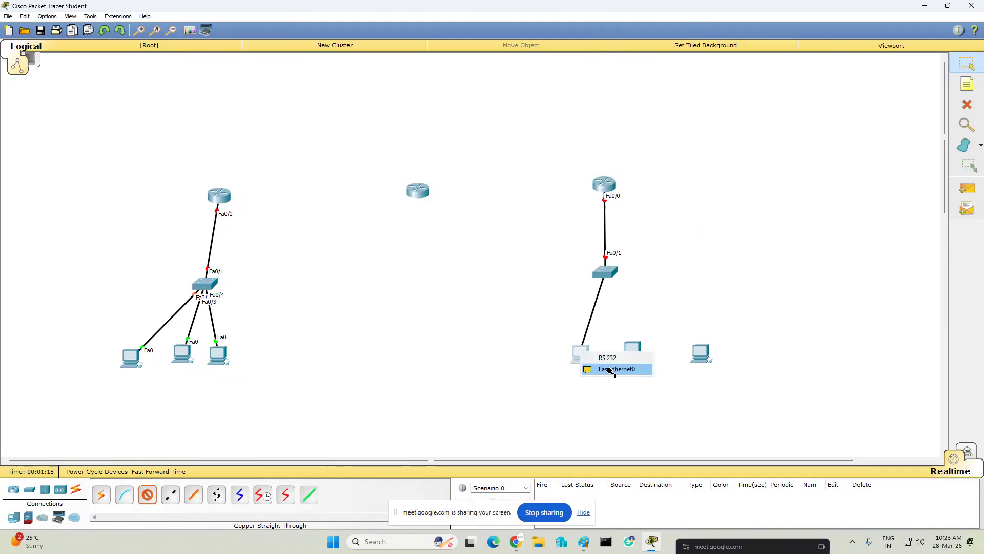
# - Cable the right switch's FastEthernet0/3 and FastEthernet0/4 to FastEthernet0 on the middle and rightmost PCs below it
pyautogui.click(608, 274)
pyautogui.click(643, 19)
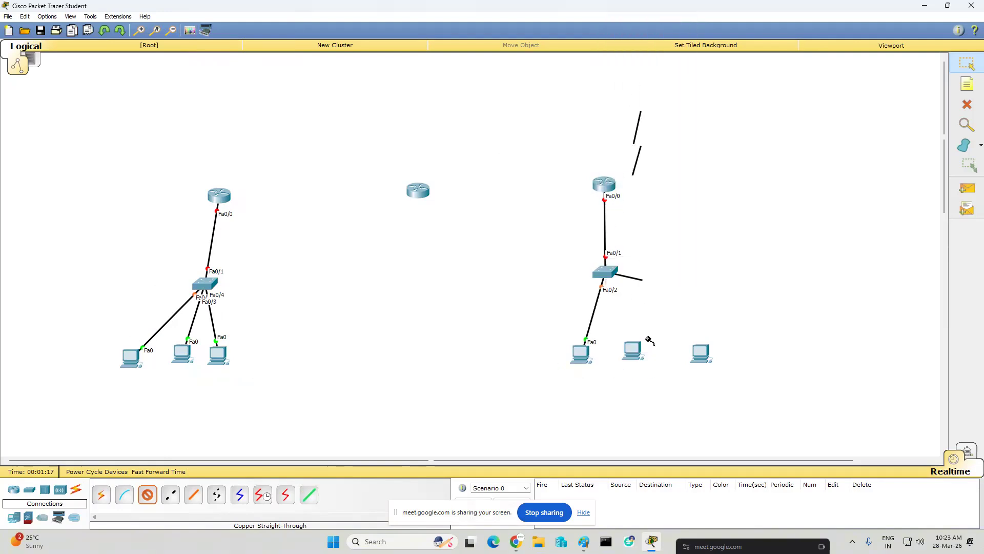
pyautogui.click(633, 349)
pyautogui.click(675, 369)
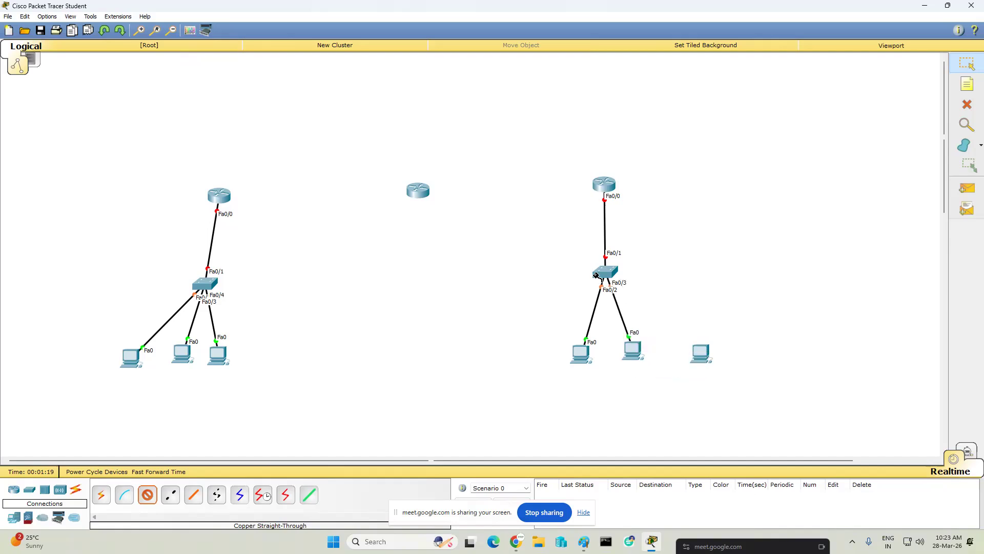
pyautogui.click(608, 272)
pyautogui.click(658, 294)
pyautogui.click(701, 352)
pyautogui.click(735, 375)
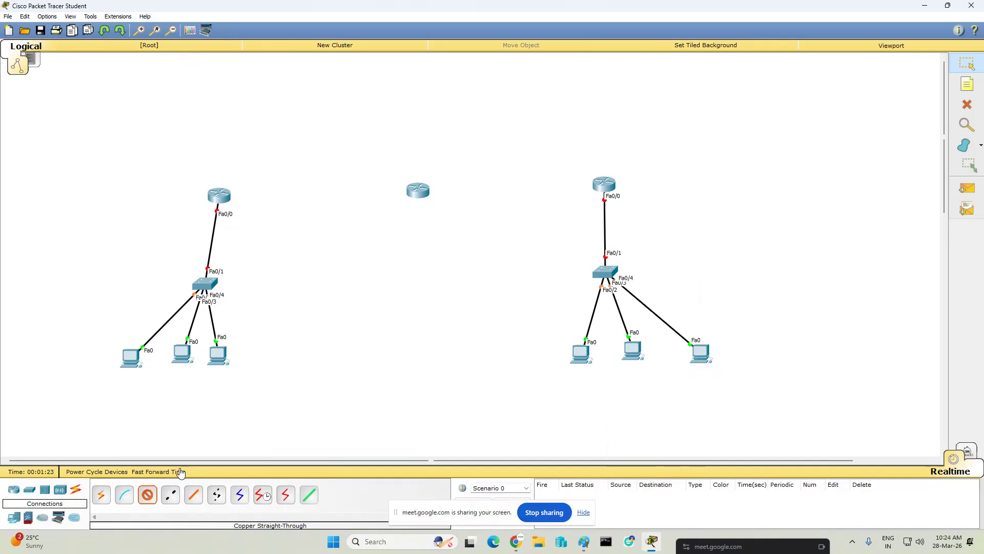
# - Connect the left router's FastEthernet0/1 to the middle router's FastEthernet0/0 with a Copper Cross-Over cable
pyautogui.click(172, 498)
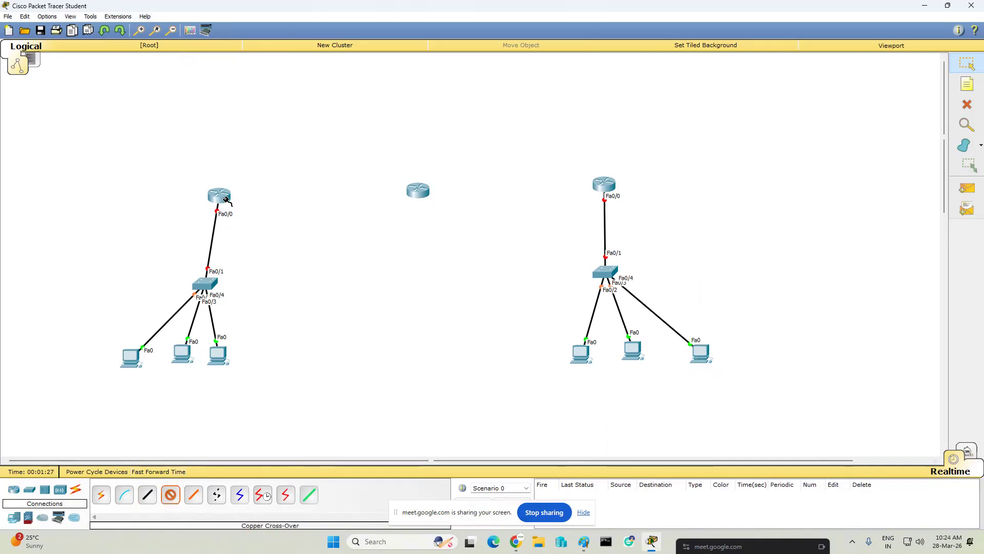
pyautogui.moveTo(227, 199)
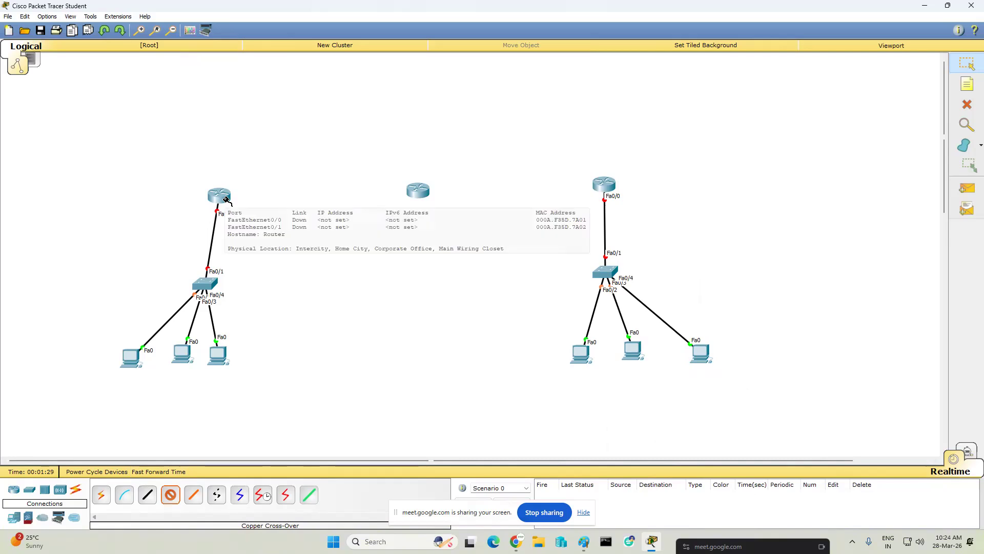
pyautogui.click(226, 199)
pyautogui.click(262, 222)
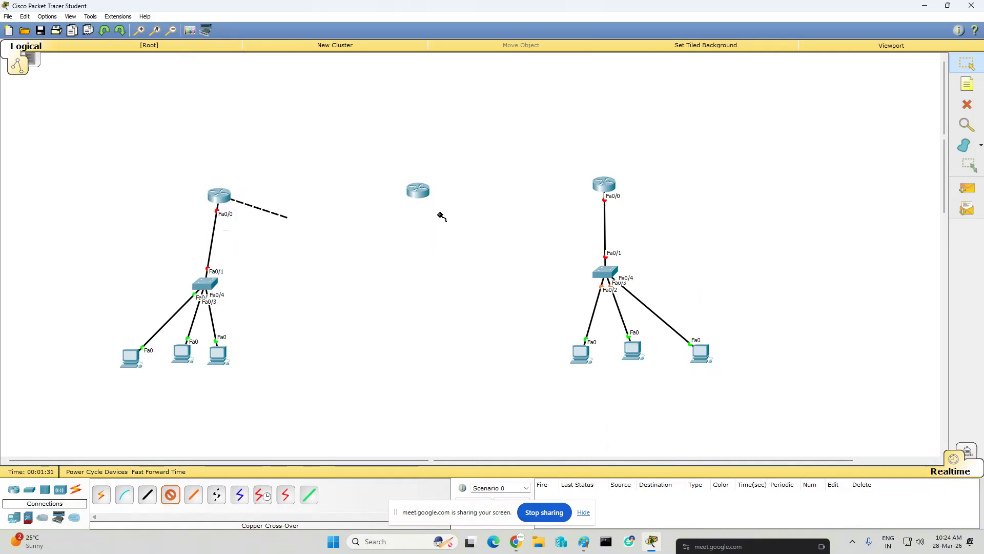
pyautogui.click(423, 191)
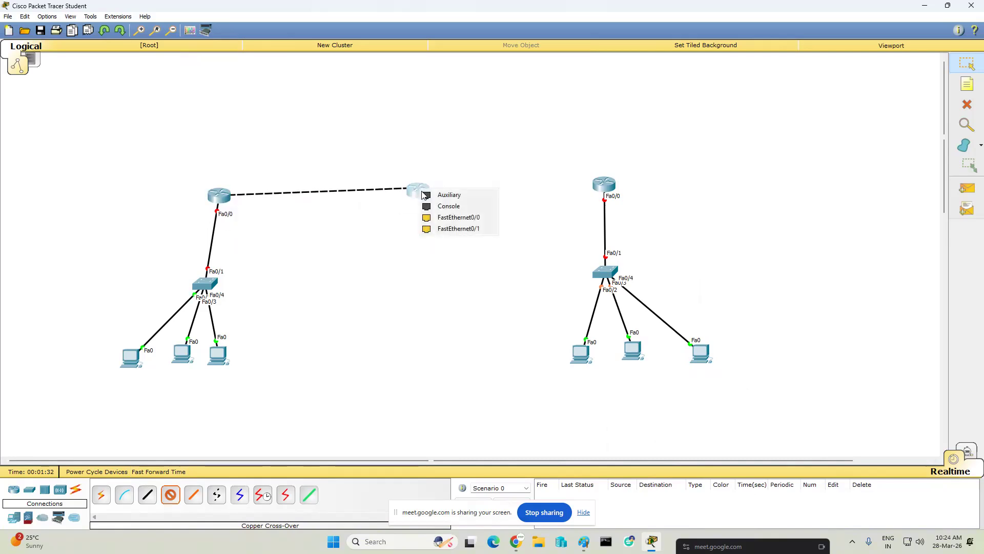
pyautogui.click(458, 217)
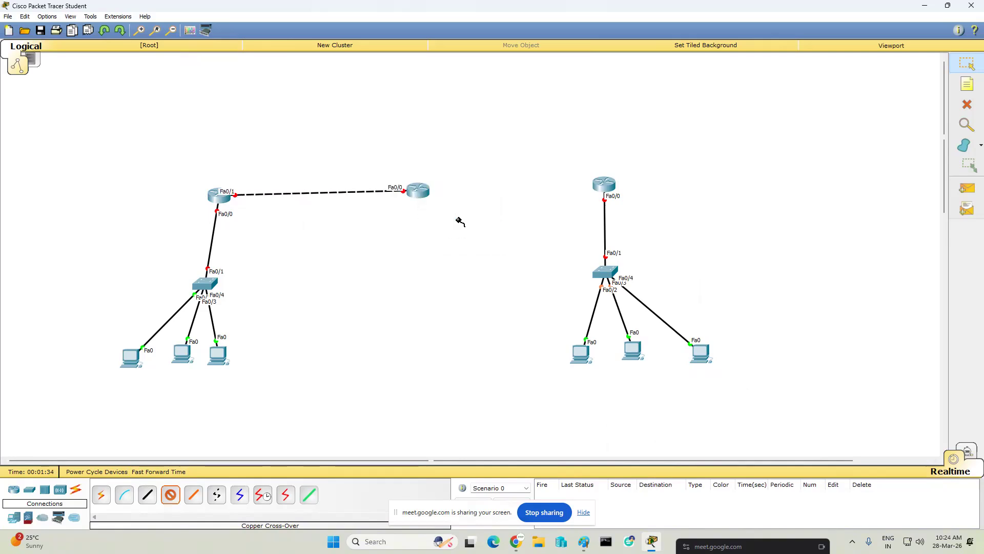
# - Connect the middle router's FastEthernet0/1 to the right router's FastEthernet0/1 with a Copper Cross-Over cable
pyautogui.click(419, 194)
pyautogui.click(474, 221)
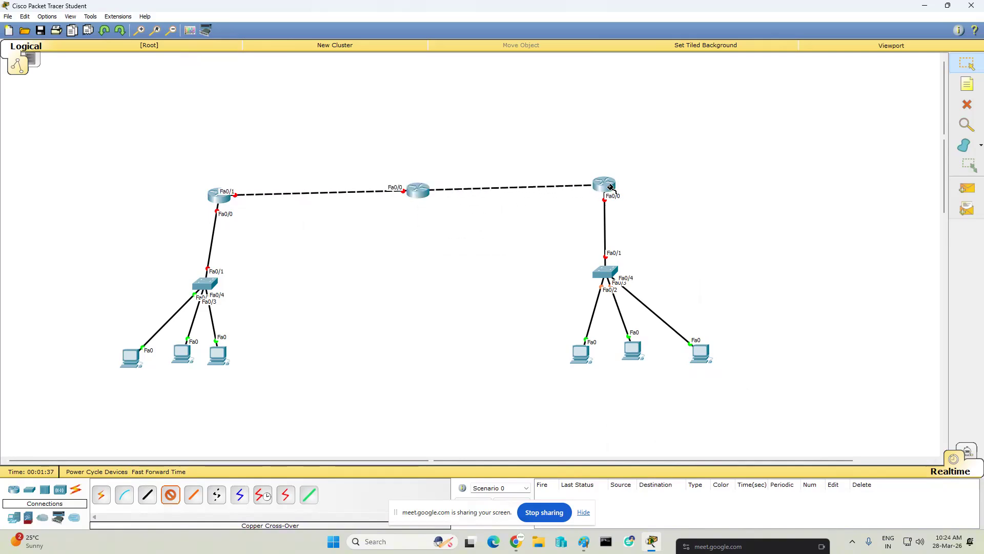
pyautogui.click(609, 187)
pyautogui.click(641, 215)
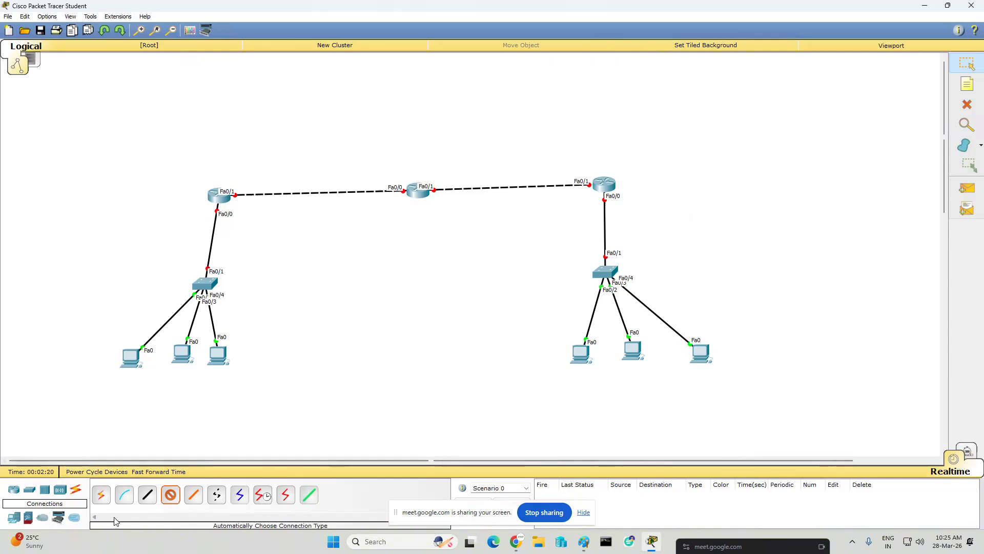
# - Draw unfilled black-outlined rectangles around the left and the right router, switch and PC groups
pyautogui.click(190, 31)
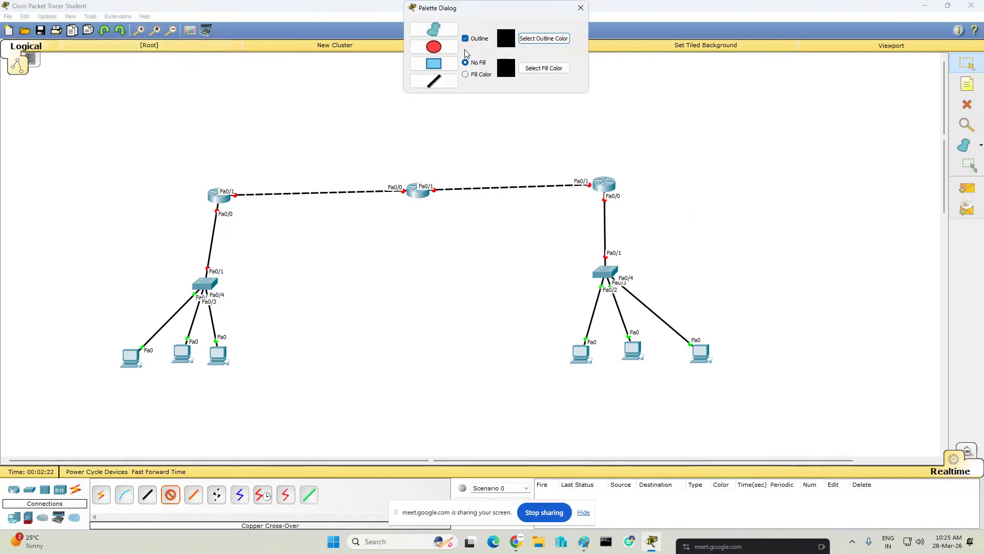
pyautogui.click(430, 63)
pyautogui.moveTo(74, 164); pyautogui.dragTo(254, 423)
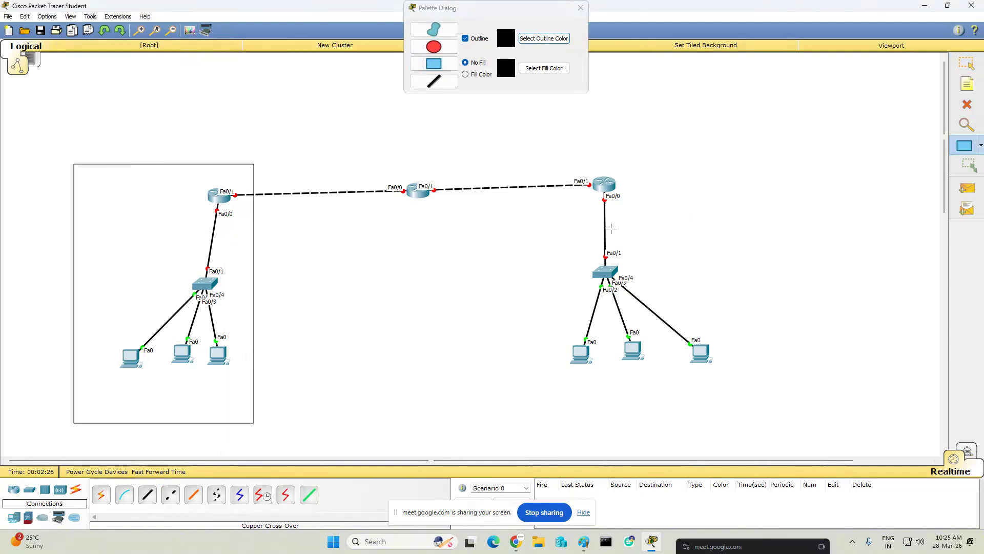
pyautogui.moveTo(537, 155); pyautogui.dragTo(742, 424)
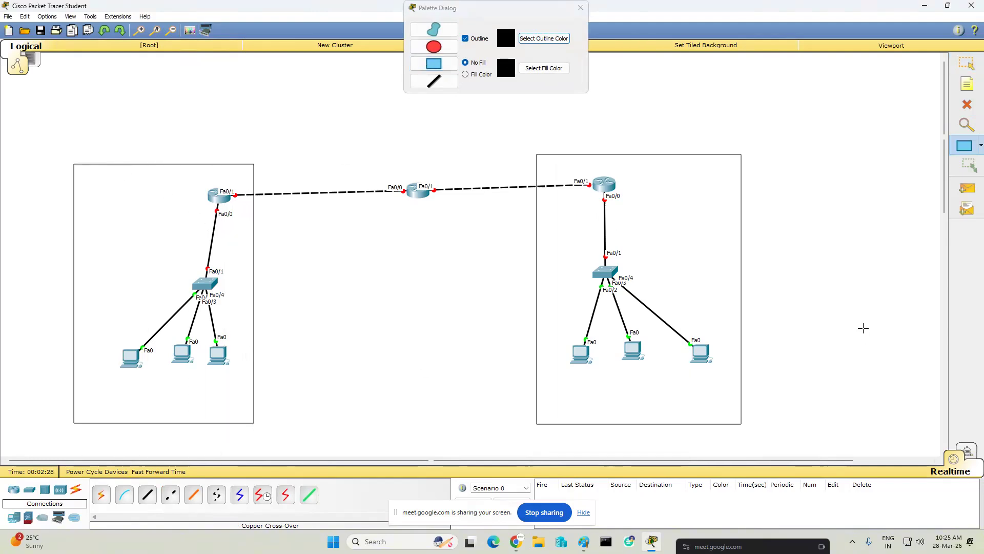
# - Add network notes reading 192.1698.1.0/24 in the left rectangle and 172.168.0.1/16 in the right rectangle
pyautogui.click(967, 83)
pyautogui.click(83, 195)
pyautogui.write('192.1698.1.0/24')
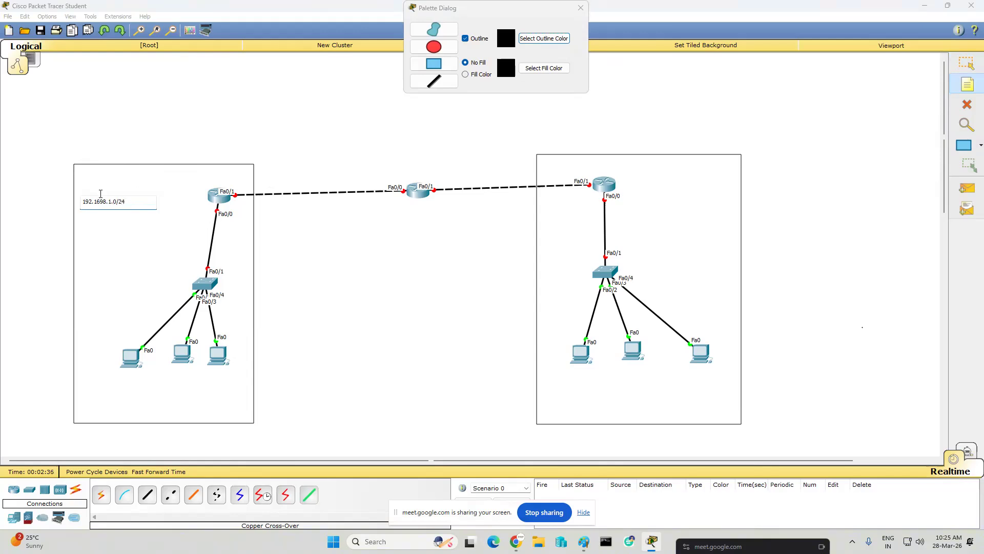
pyautogui.click(650, 182)
pyautogui.write('172.168.0.1/16')
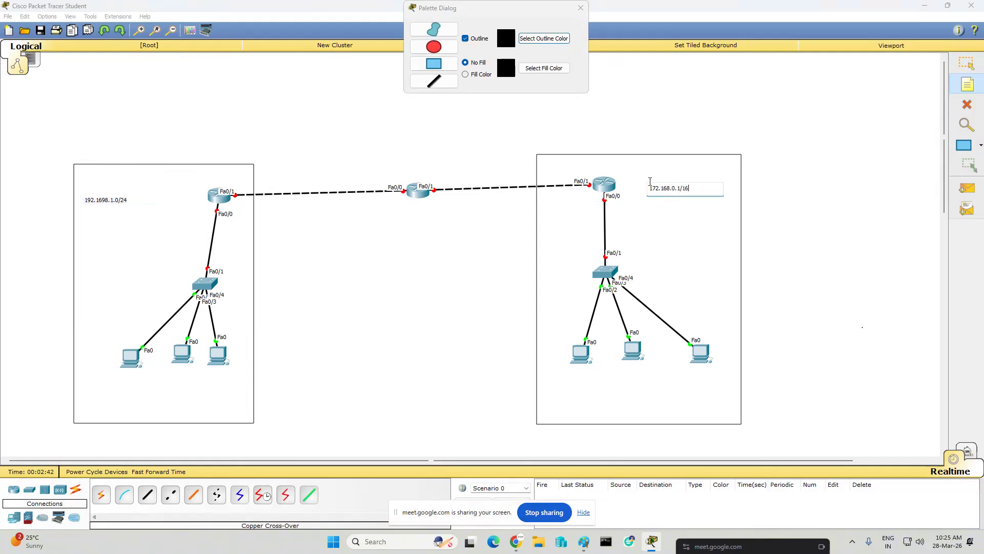
pyautogui.click(153, 243)
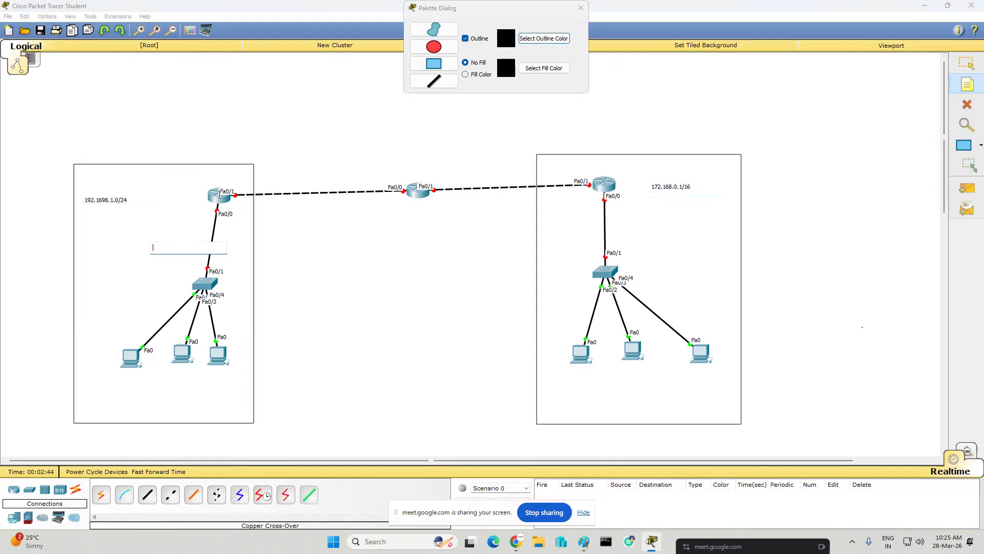
# - Label the left router-to-router link 1.0.0.0/30 and the right router-to-router link 2.0.0.0/30 with notes
pyautogui.click(265, 176)
pyautogui.write('1.0.0.0/30')
pyautogui.click(492, 171)
pyautogui.write('2.0.0.')
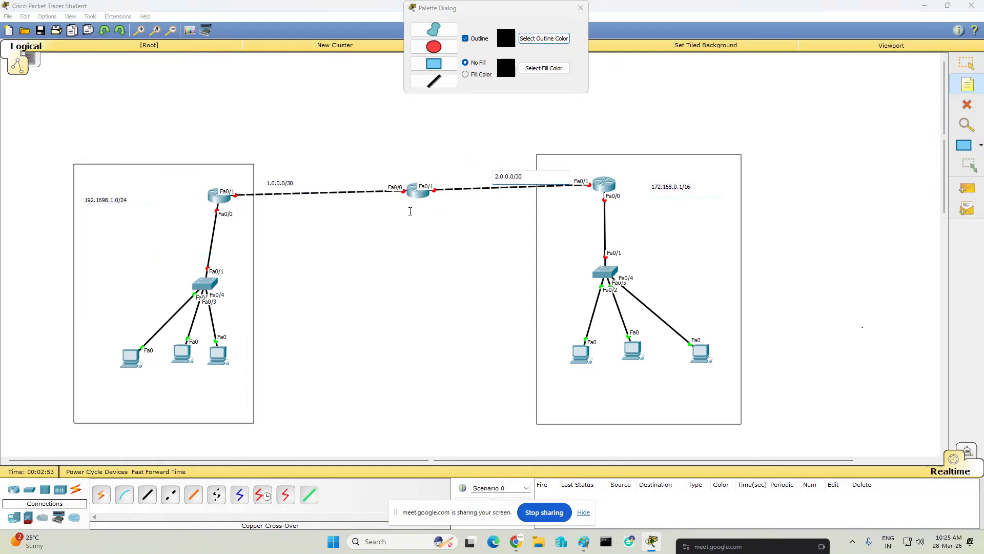
# - Add address notes 1.0.0.1/30 at the left router's Fa0/1 and 1.0.0.2/30 at the middle router's Fa0/0
pyautogui.click(243, 197)
pyautogui.write('1')
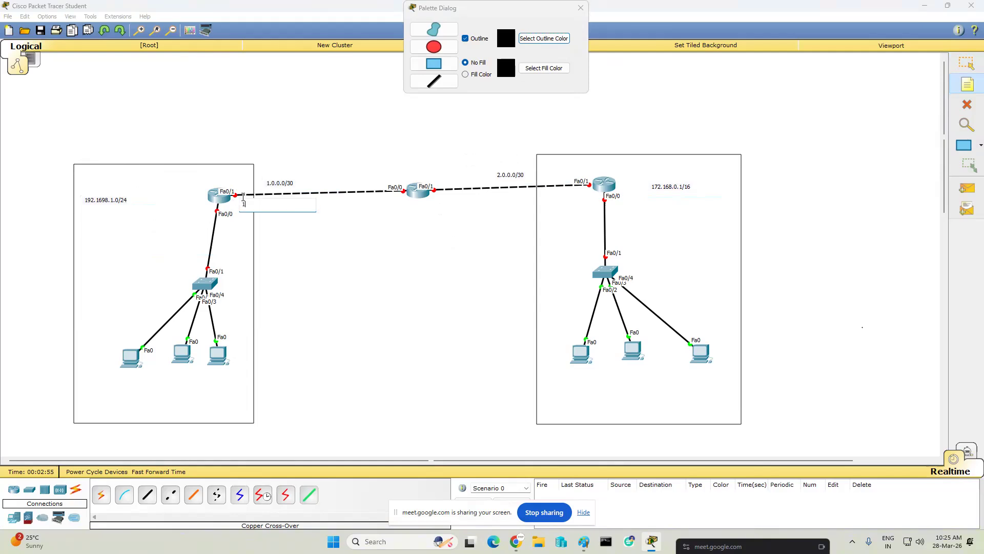
pyautogui.write('.0.0.1/30')
pyautogui.click(366, 196)
pyautogui.write('1.0.0.2')
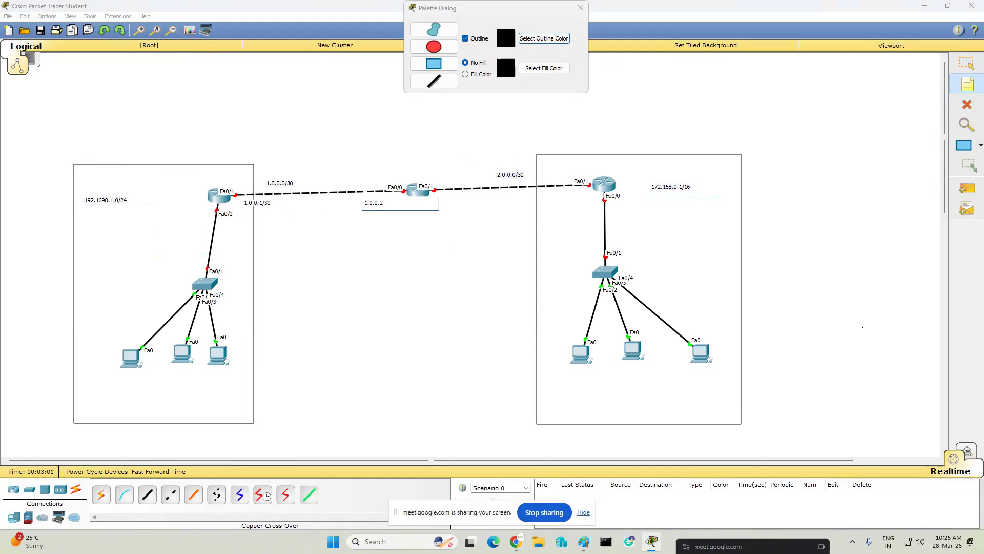
# - Add address notes 2.0.0.2/30 at the middle router's Fa0/1 and 2.0.0.1/30 at the right router's Fa0/1
pyautogui.click(444, 195)
pyautogui.write('2.0.0.2/30')
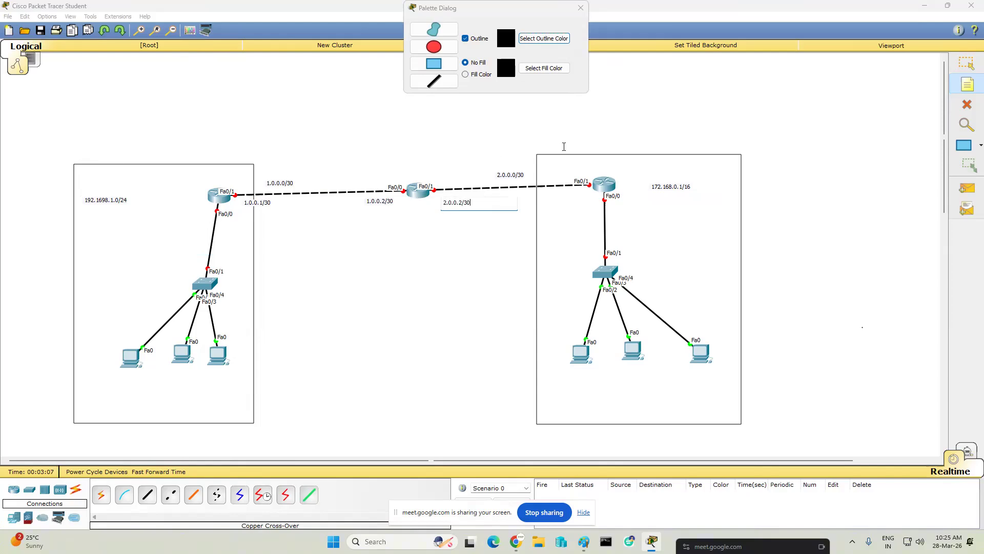
pyautogui.click(544, 195)
pyautogui.write('1.0.0.1')
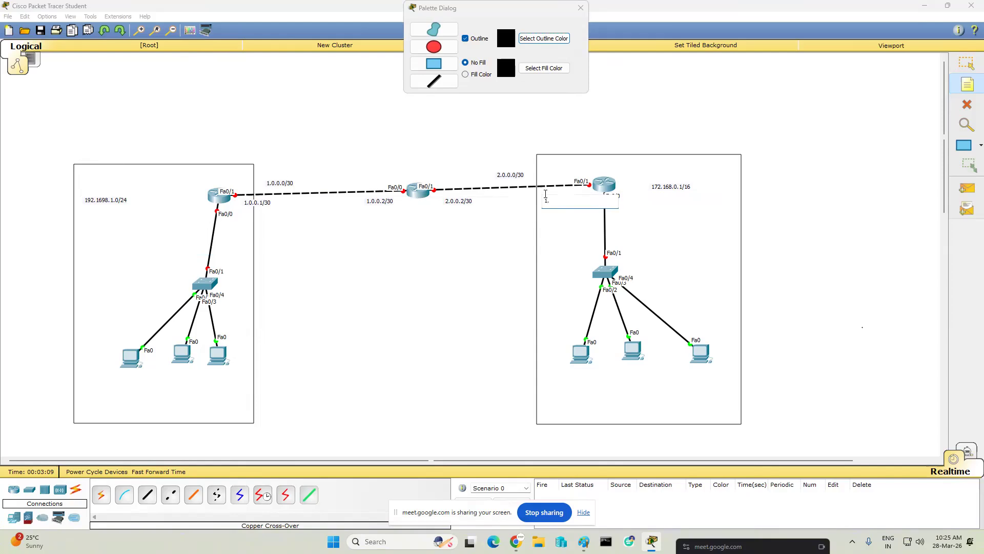
pyautogui.press('BackSpace')
pyautogui.press('BackSpace')
pyautogui.press('BackSpace')
pyautogui.press('BackSpace')
pyautogui.press('BackSpace')
pyautogui.press('BackSpace')
pyautogui.press('BackSpace')
pyautogui.write('2.0.0.1/30')
pyautogui.click(653, 207)
# - Label the right router's Fa0/0 with the note 172.168.0.1/16 and copy its text
pyautogui.click(621, 201)
pyautogui.write('172.168.0.1/16')
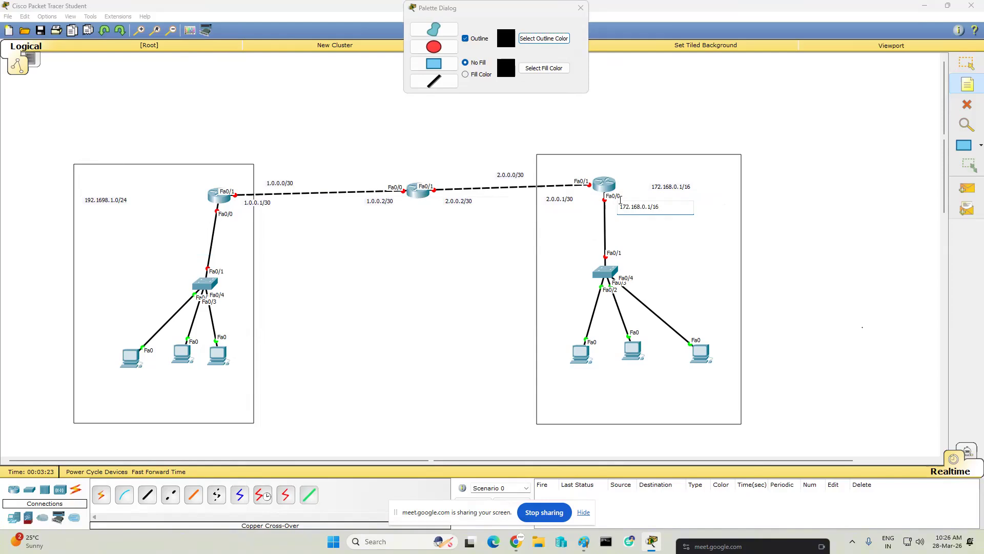
pyautogui.hotkey('ctrl', 'a')
pyautogui.hotkey('ctrl', 'c')
# - Add the address note 172.168.0.2/16 below the right network's leftmost PC, reusing the copied address
pyautogui.click(554, 371)
pyautogui.hotkey('ctrl', 'v')
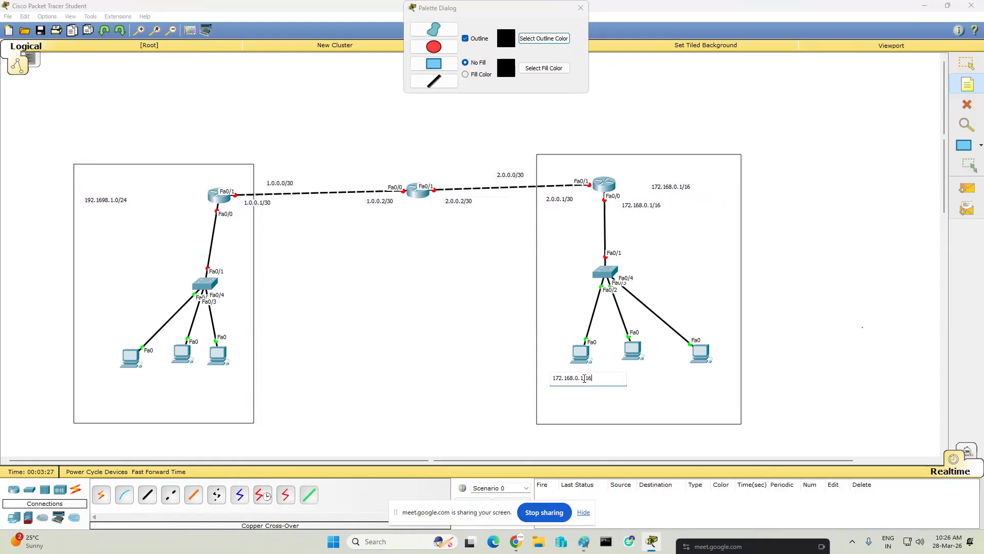
pyautogui.click(584, 378)
pyautogui.press('BackSpace')
pyautogui.write('2')
pyautogui.click(655, 385)
# - Add the address note 172.168.0.3/16 below the right network's middle PC
pyautogui.click(617, 369)
pyautogui.hotkey('ctrl', 'v')
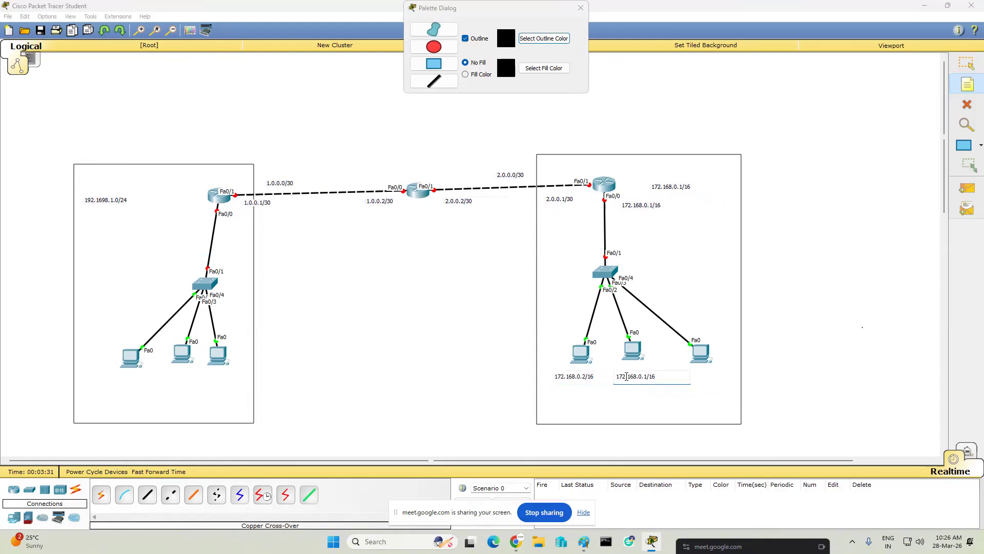
pyautogui.click(649, 376)
pyautogui.press('BackSpace')
pyautogui.write('3')
# - Add the address note 172.168.0.4/16 below the right network's rightmost PC
pyautogui.click(698, 374)
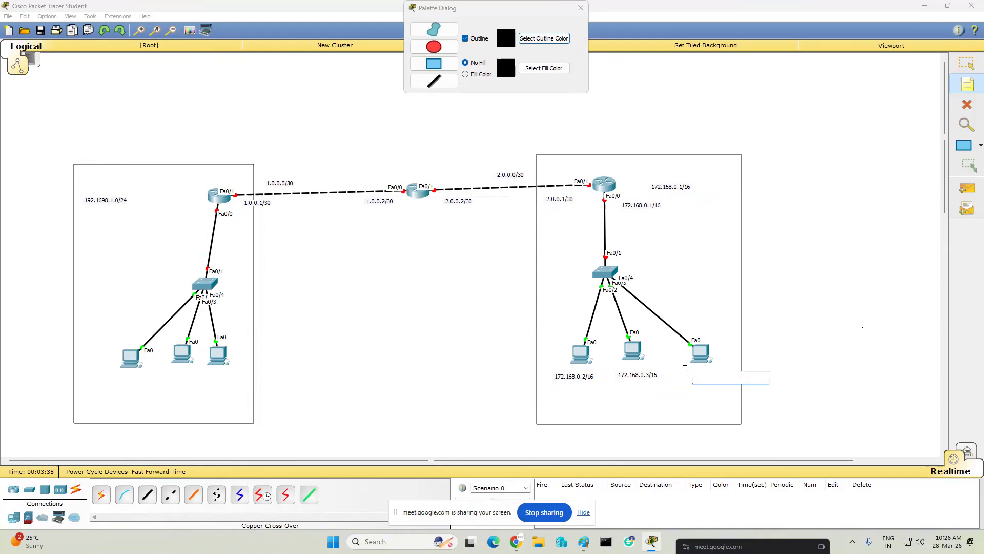
pyautogui.hotkey('ctrl', 'v')
pyautogui.press('BackSpace')
pyautogui.write('4')
pyautogui.click(685, 420)
# - Place a gateway note reading 172.168.0.1/16 G/W under each of the three PCs in the right network
pyautogui.click(545, 391)
pyautogui.hotkey('ctrl', 'v')
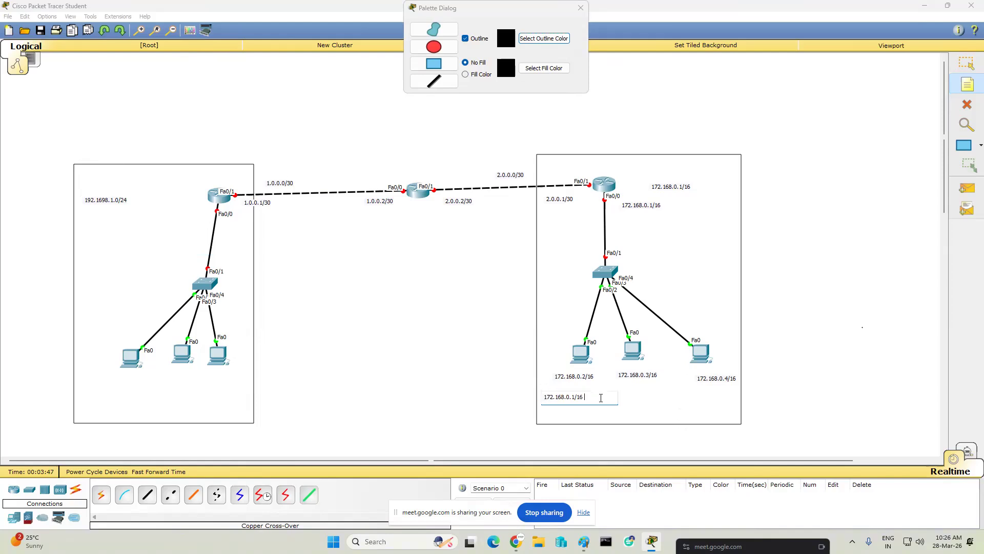
pyautogui.write('G/W')
pyautogui.hotkey('ctrl', 'a')
pyautogui.hotkey('ctrl', 'c')
pyautogui.click(666, 398)
pyautogui.click(615, 394)
pyautogui.hotkey('ctrl', 'v')
pyautogui.click(722, 406)
pyautogui.click(686, 394)
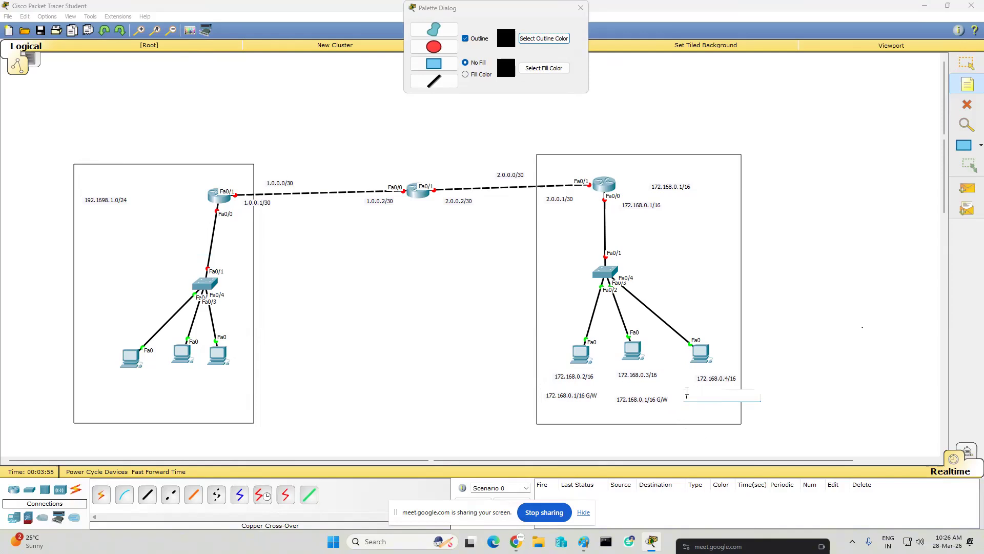
pyautogui.hotkey('ctrl', 'v')
pyautogui.click(627, 429)
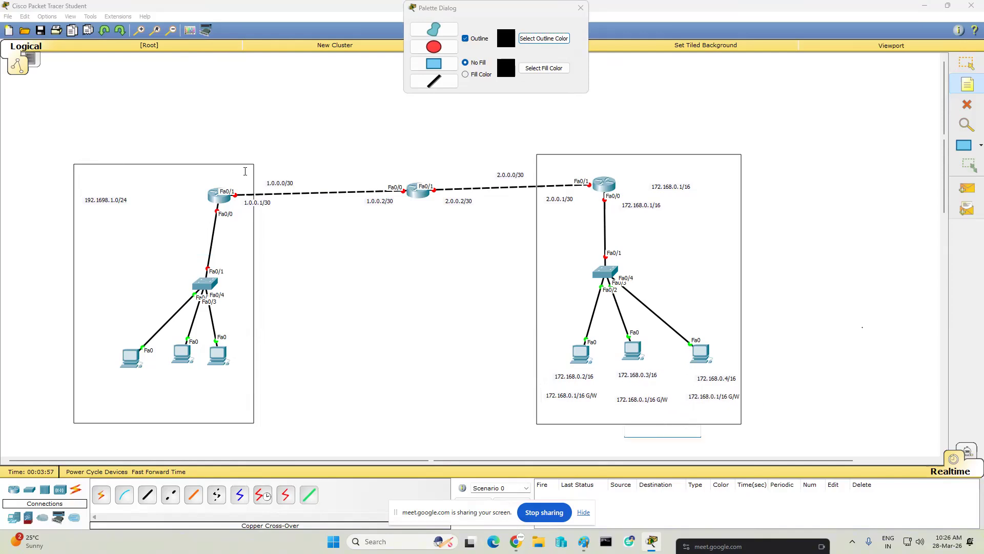
# - Label the left router's Fa0/0 with the note 192.168.1.1/24 and copy its text
pyautogui.click(163, 208)
pyautogui.write('192.168.1.1/24')
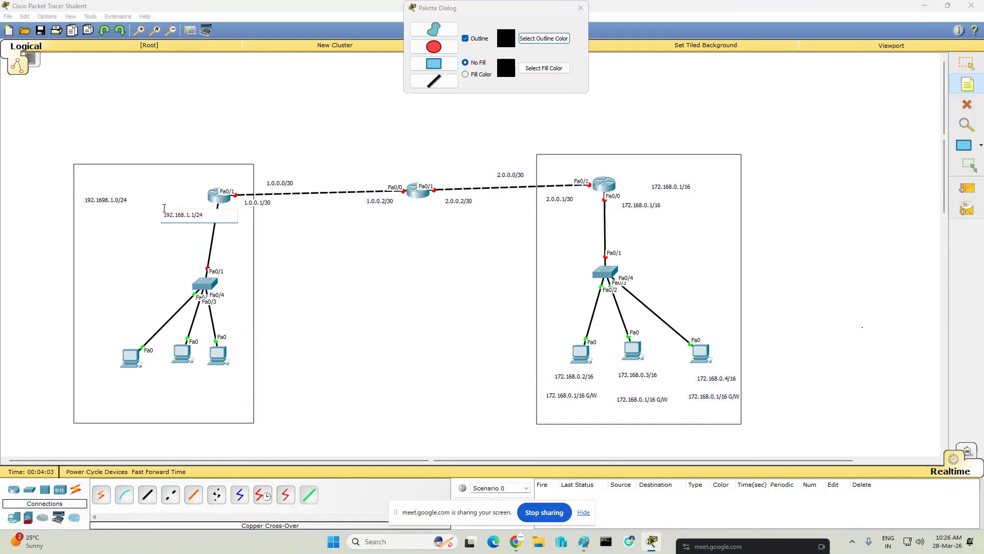
pyautogui.hotkey('ctrl', 'a')
pyautogui.hotkey('ctrl', 'c')
# - Add the address note 192.168.1.2/24 below the left network's leftmost PC, reusing the copied address
pyautogui.click(95, 359)
pyautogui.click(95, 378)
pyautogui.hotkey('ctrl', 'v')
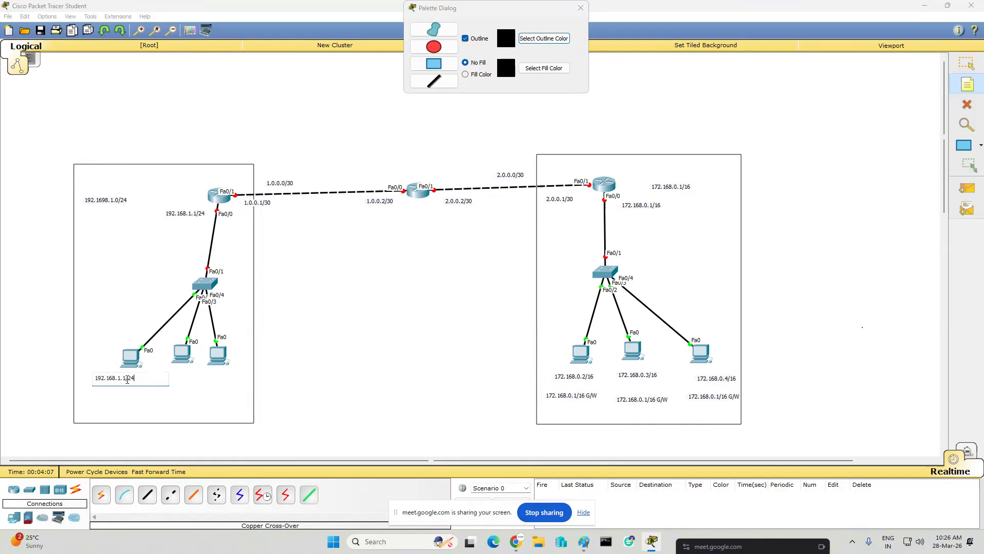
pyautogui.press('BackSpace')
pyautogui.write('2')
pyautogui.click(150, 391)
# - Add the address note 192.168.1.3/24 below the left network's middle PC
pyautogui.click(153, 372)
pyautogui.hotkey('ctrl', 'v')
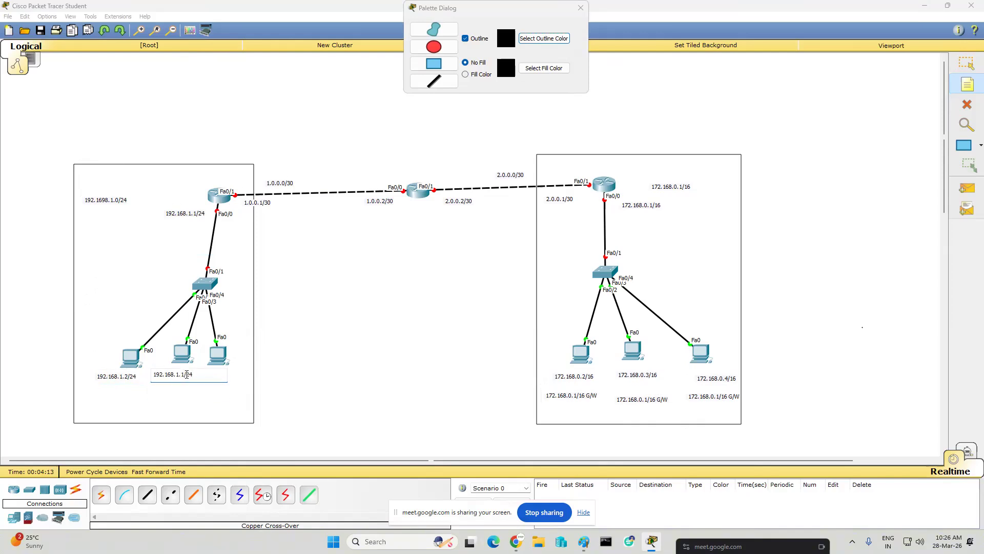
pyautogui.click(186, 374)
pyautogui.press('BackSpace')
pyautogui.write('3')
pyautogui.click(216, 422)
# - Add the address note 192.168.1.4/24 below the left network's rightmost PC and leave note placement
pyautogui.click(207, 371)
pyautogui.hotkey('ctrl', 'v')
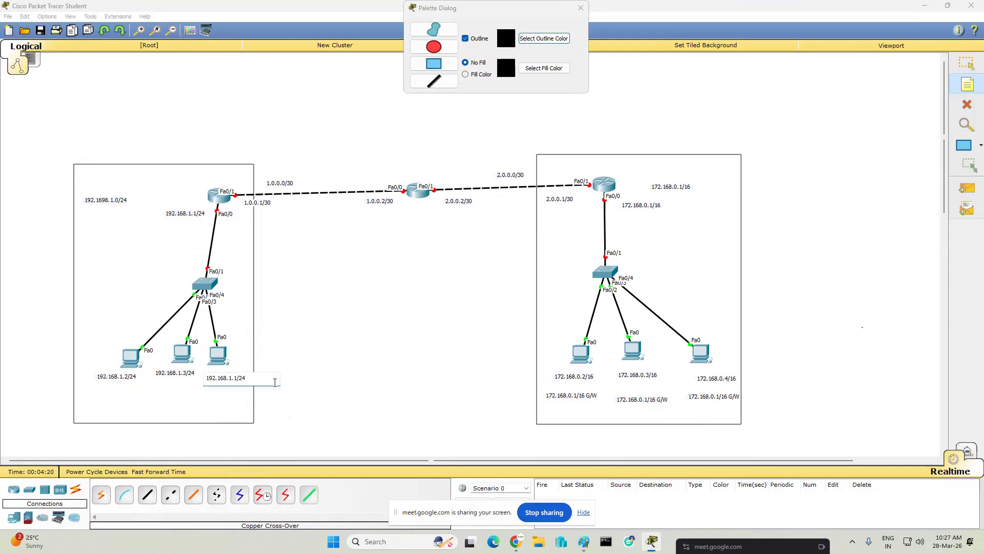
pyautogui.press('BackSpace')
pyautogui.write('4')
pyautogui.click(174, 409)
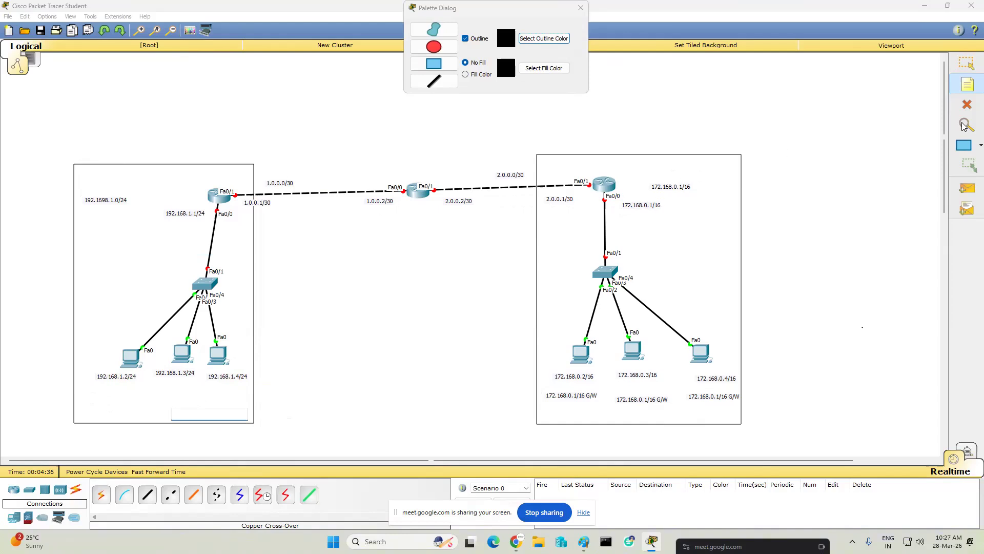
pyautogui.click(623, 228)
pyautogui.press('Escape')
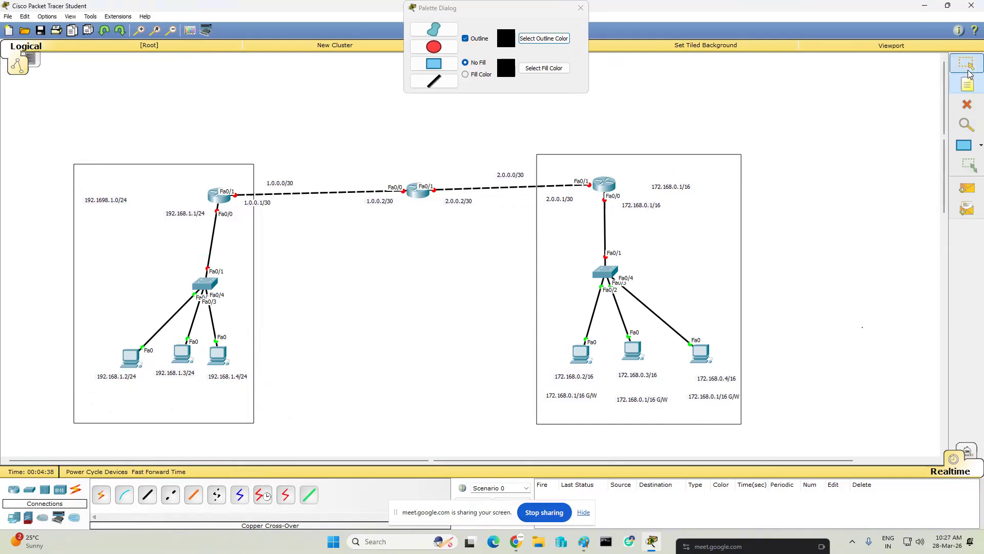
# - Change the network note beside the right router to 172.168.0.0/16
pyautogui.doubleClick(679, 188)
pyautogui.press('BackSpace')
pyautogui.write('0')
pyautogui.click(777, 169)
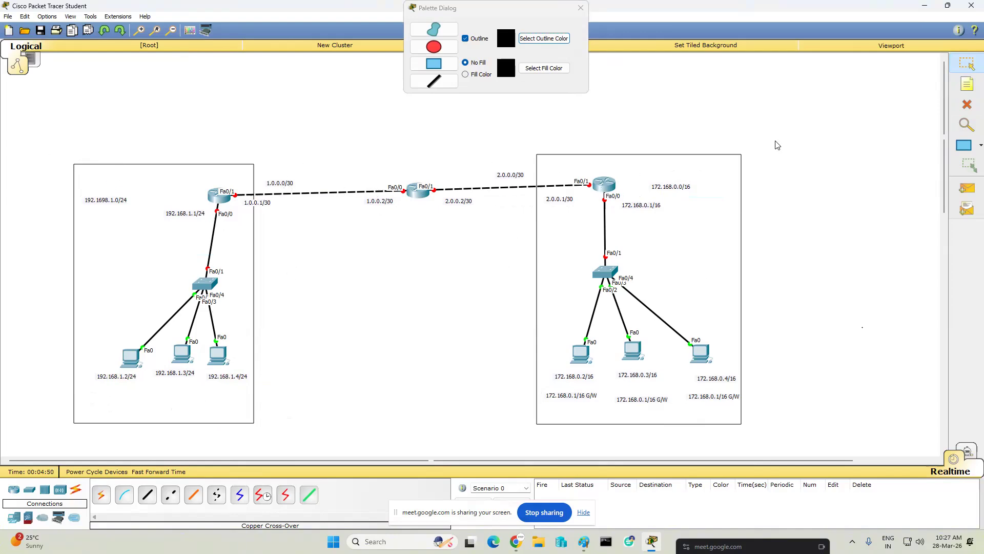
# - Add the gateway note 192.168.1.1/24 G/W below the left network's leftmost PC, reusing the copied address, and select its text for reuse
pyautogui.click(963, 88)
pyautogui.click(93, 390)
pyautogui.hotkey('ctrl', 'v')
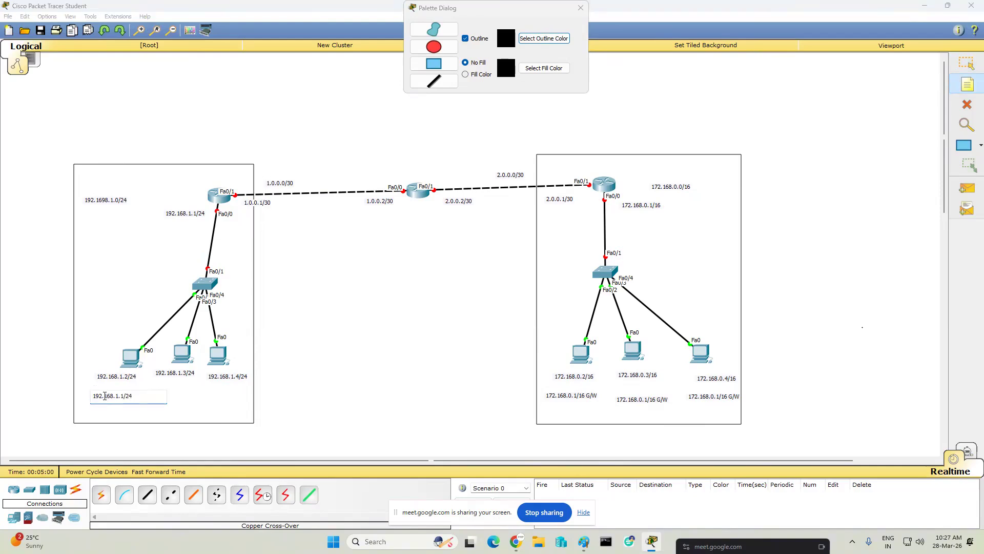
pyautogui.write('G/W')
pyautogui.hotkey('ctrl', 'a')
# - Add the same 192.168.1.1/24 G/W gateway note below the left network's middle and rightmost PCs
pyautogui.click(155, 392)
pyautogui.hotkey('ctrl', 'v')
pyautogui.click(214, 393)
pyautogui.hotkey('ctrl', 'v')
pyautogui.click(183, 444)
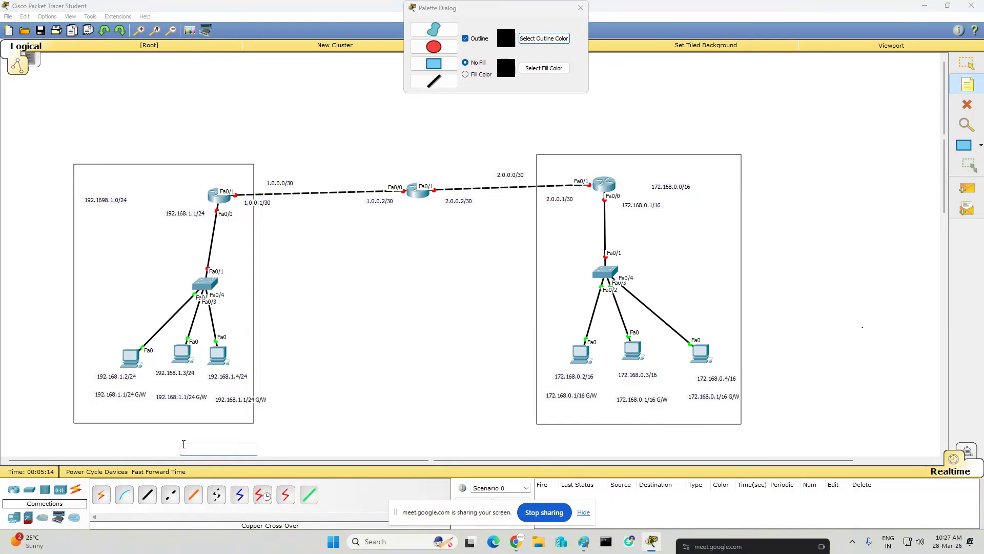
pyautogui.click(303, 349)
# - Draw unfilled ellipses around the four network address notes and put the drawing palette away
pyautogui.click(433, 48)
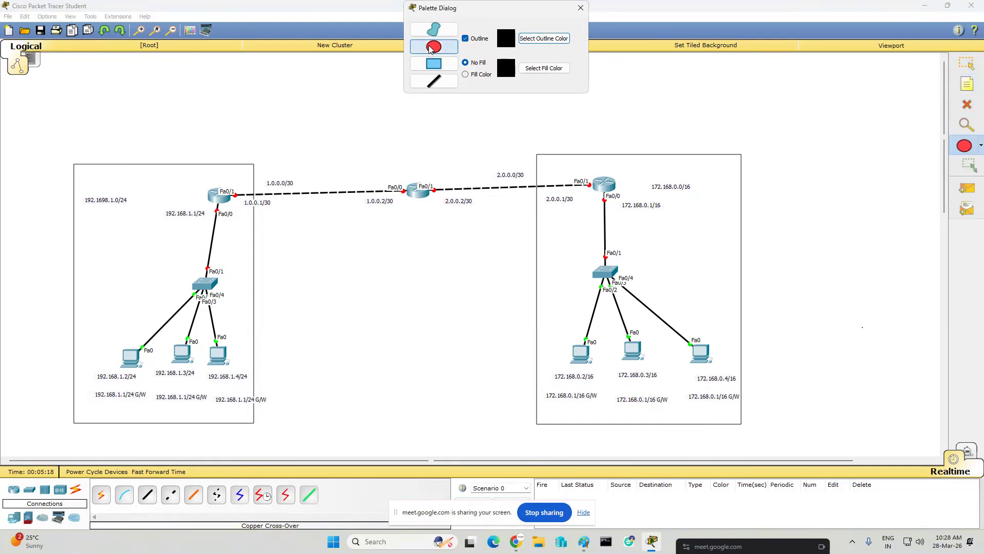
pyautogui.moveTo(76, 186); pyautogui.dragTo(136, 211)
pyautogui.moveTo(261, 173); pyautogui.dragTo(308, 188)
pyautogui.moveTo(485, 163); pyautogui.dragTo(539, 185)
pyautogui.moveTo(645, 177); pyautogui.dragTo(703, 199)
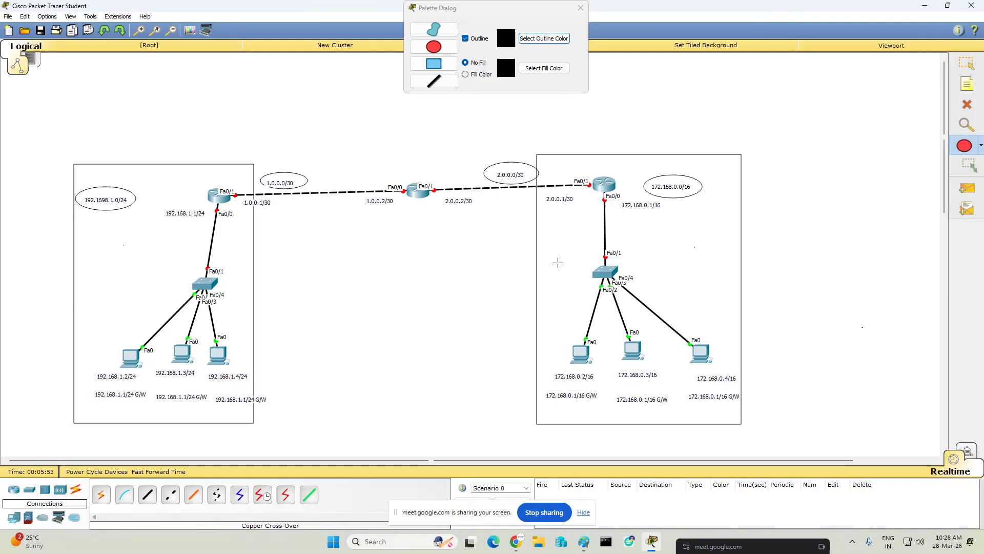
pyautogui.click(967, 63)
pyautogui.click(585, 9)
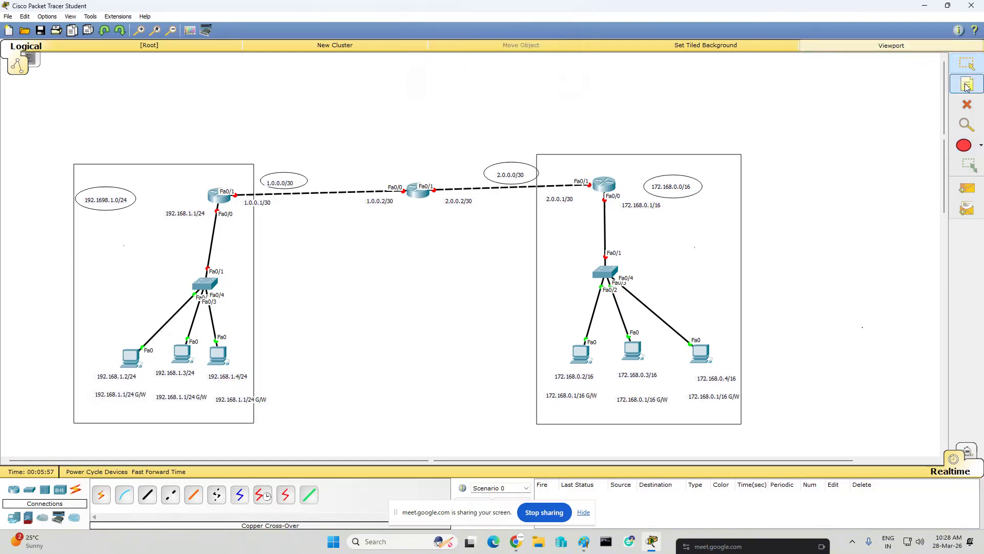
# - Configure the left network's leftmost PC with static IP 192.168.1.2, mask 255.255.255.0 and default gateway 192.168.1.1
pyautogui.click(132, 359)
pyautogui.click(418, 162)
pyautogui.click(349, 188)
pyautogui.write('192.168.1.')
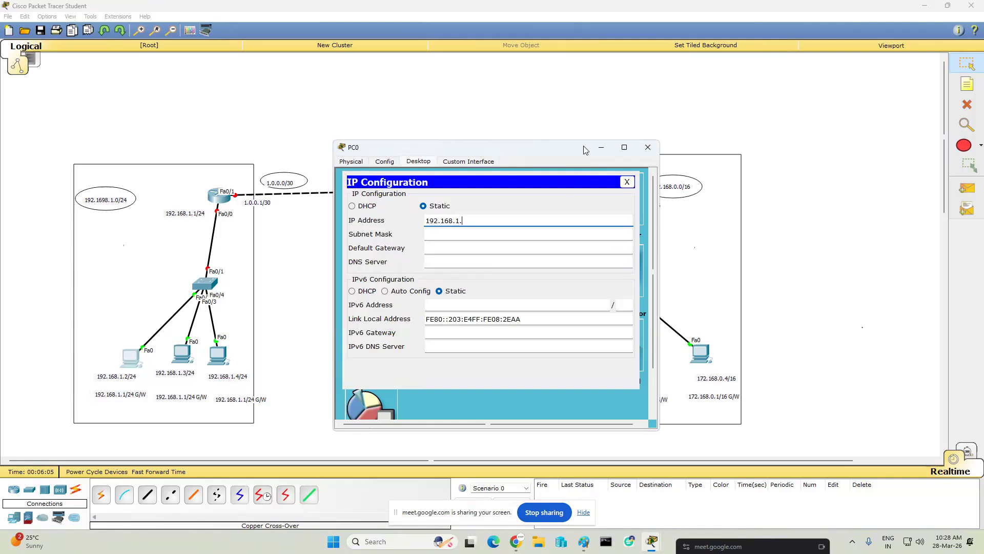
pyautogui.write('2')
pyautogui.hotkey('ctrl', 'a')
pyautogui.click(541, 234)
pyautogui.click(517, 249)
pyautogui.write('1')
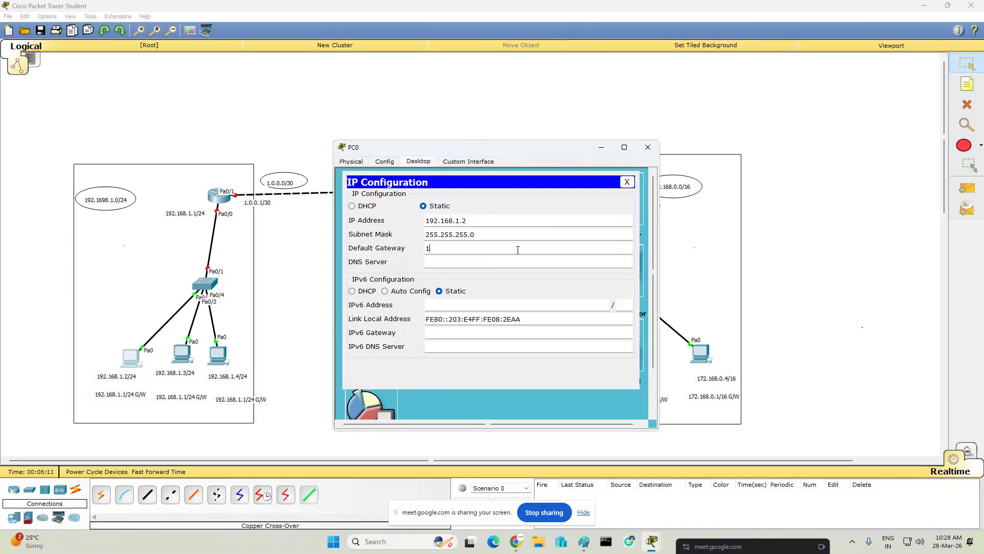
pyautogui.write('92.168.1.1')
pyautogui.tripleClick(473, 251)
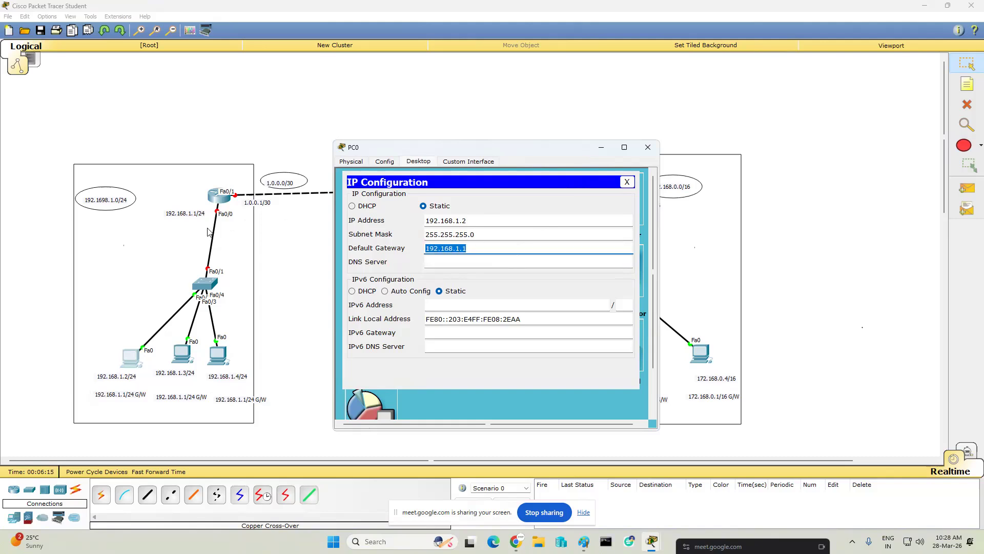
pyautogui.click(648, 147)
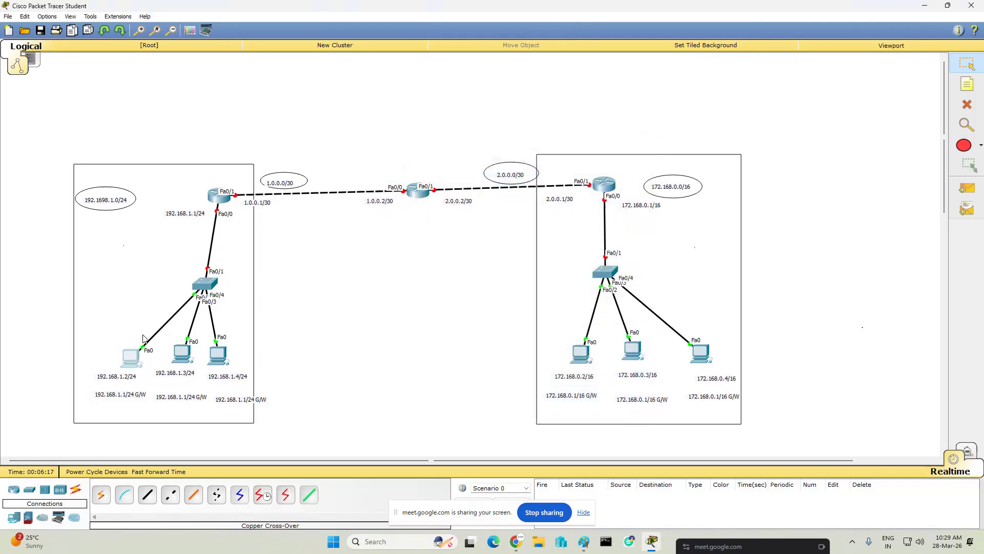
# - Configure the left network's middle PC with static IP 192.168.1.3, mask 255.255.255.0 and default gateway 192.168.1.1
pyautogui.click(182, 353)
pyautogui.click(419, 162)
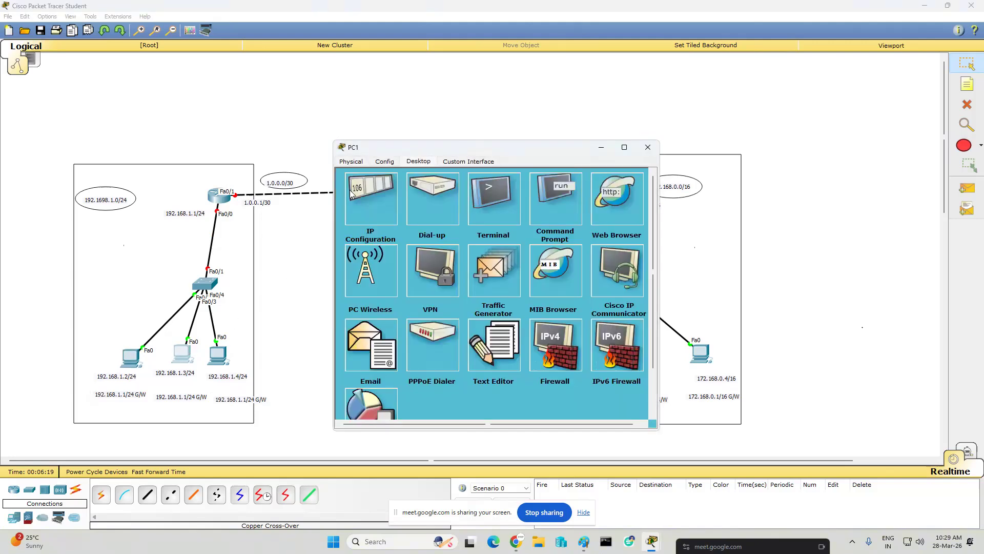
pyautogui.click(375, 215)
pyautogui.write('192.')
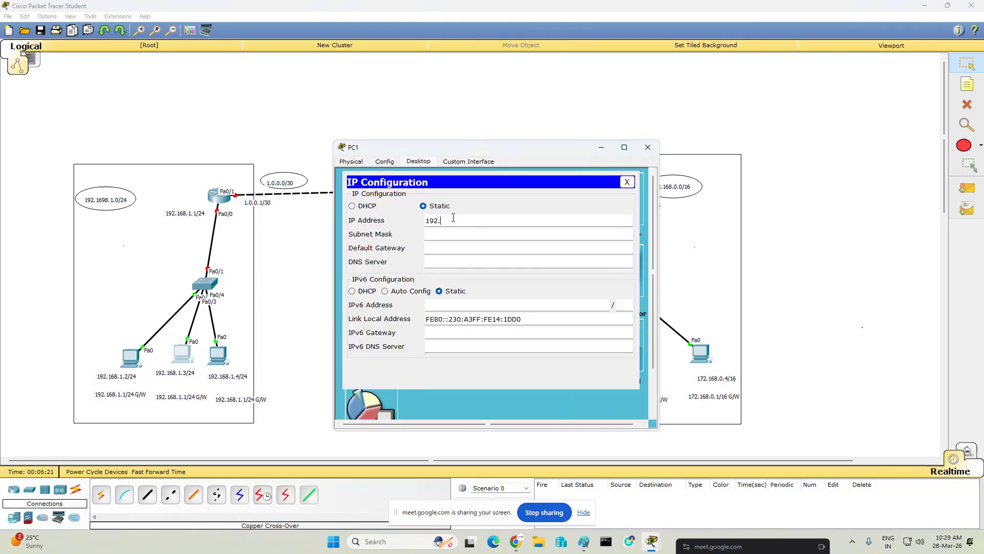
pyautogui.write('168.1.3')
pyautogui.press('Tab')
pyautogui.press('Tab')
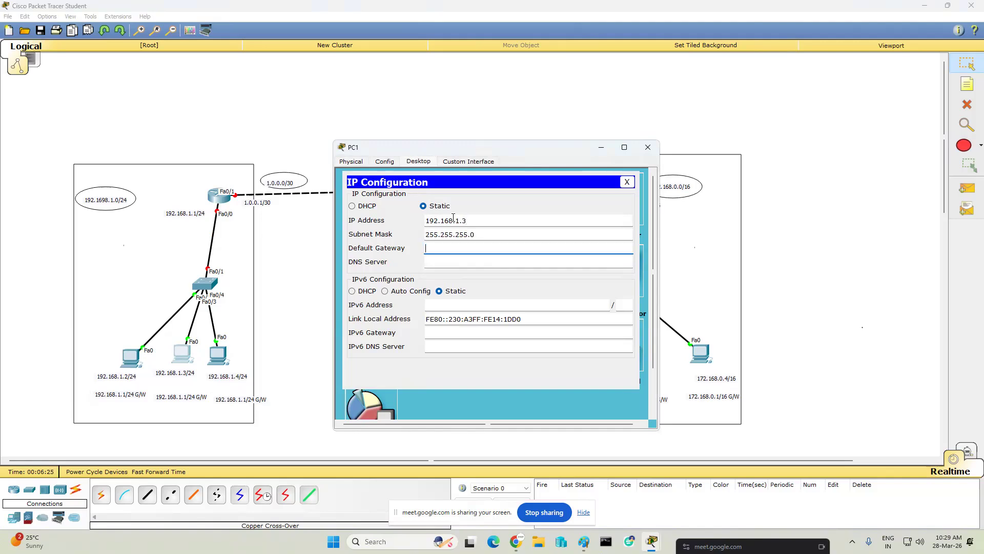
pyautogui.write('192.168.1.1')
pyautogui.click(648, 147)
# - Configure the left network's rightmost PC with static IP 192.168.1.4, mask 255.255.255.0 and default gateway 192.168.1.1
pyautogui.click(220, 357)
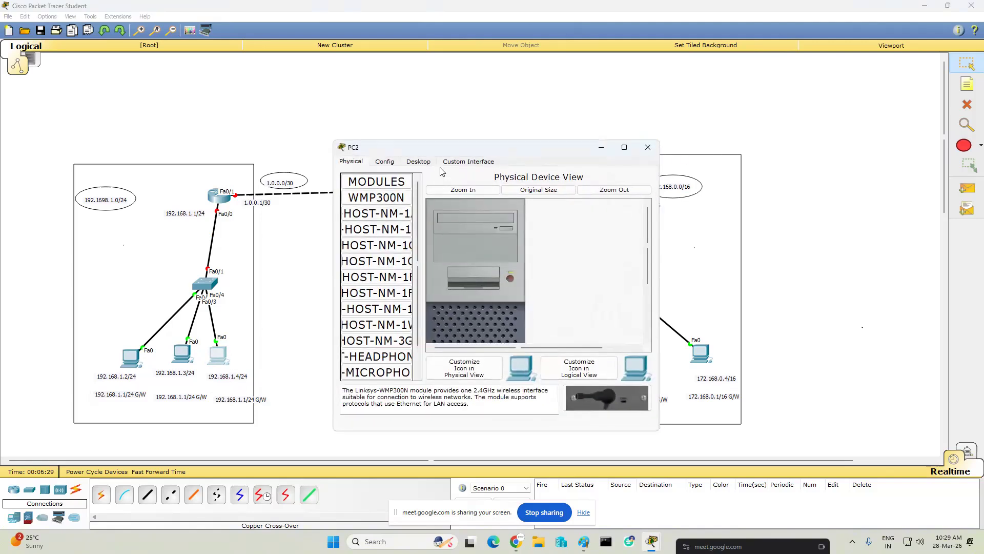
pyautogui.click(418, 161)
pyautogui.click(393, 188)
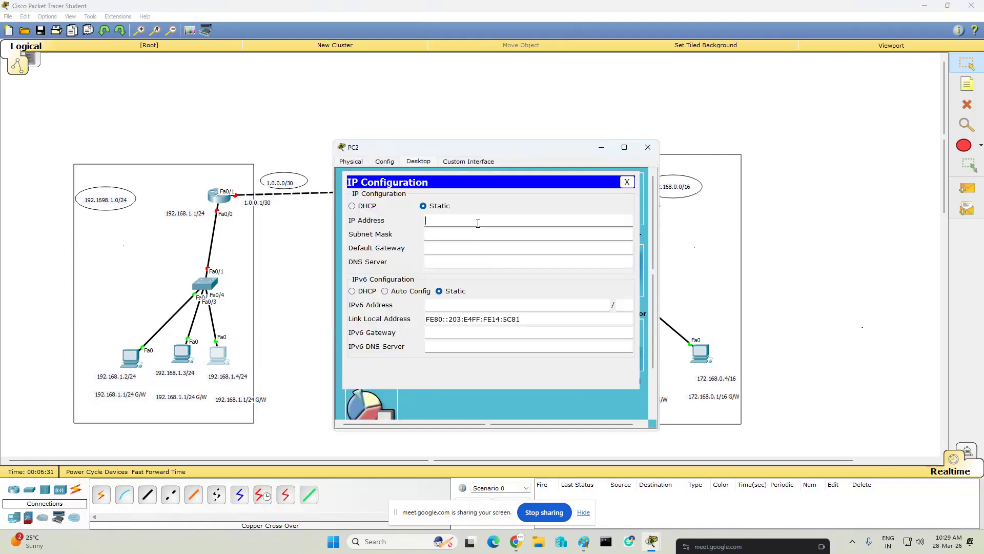
pyautogui.write('192.168.1.4')
pyautogui.press('Tab')
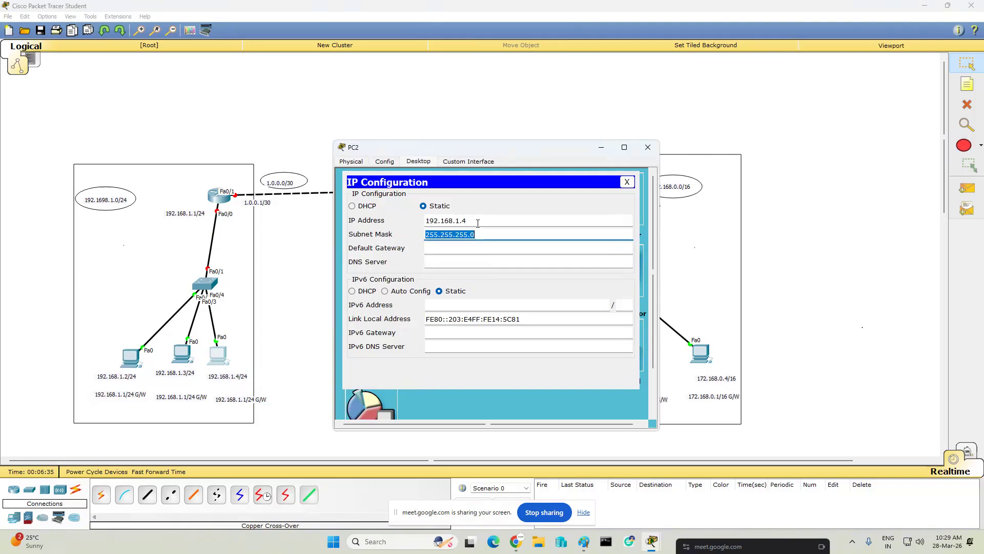
pyautogui.press('Tab')
pyautogui.write('192.168.1.1')
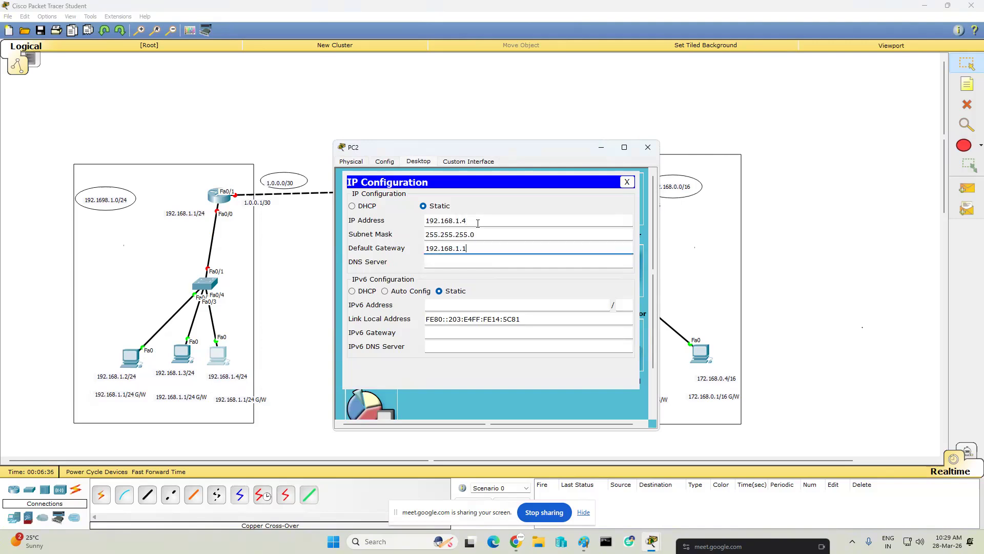
pyautogui.click(647, 149)
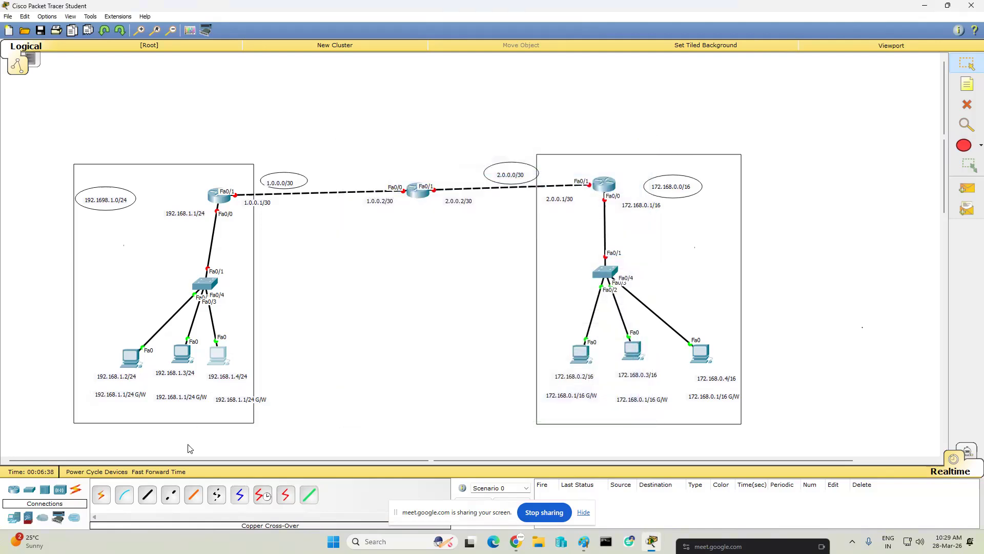
# - Give the right network's leftmost PC the static IP 172.168.0.2 with subnet mask 255.255.0.0
pyautogui.click(573, 354)
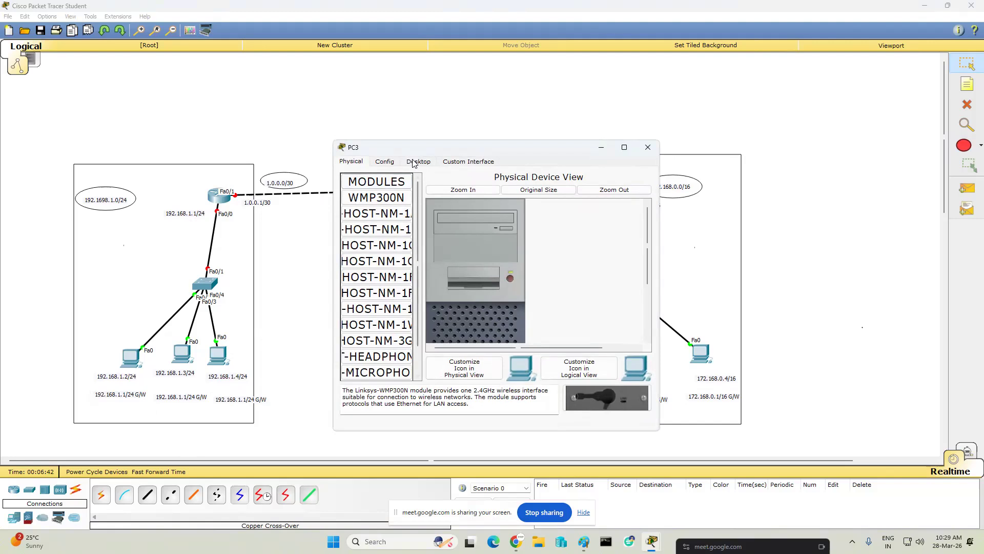
pyautogui.click(418, 162)
pyautogui.moveTo(448, 145); pyautogui.dragTo(576, 156)
pyautogui.click(500, 218)
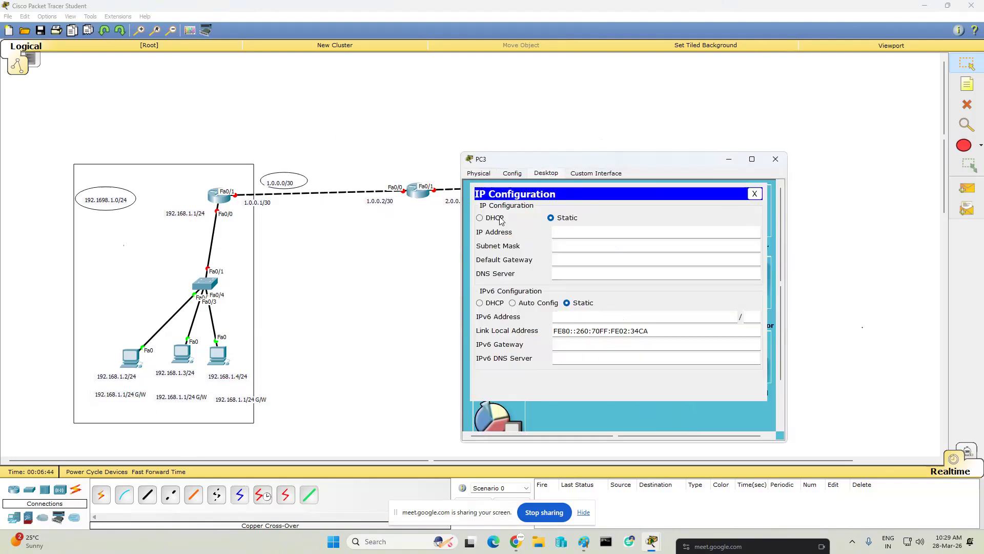
pyautogui.click(598, 235)
pyautogui.write('172.168.10.1')
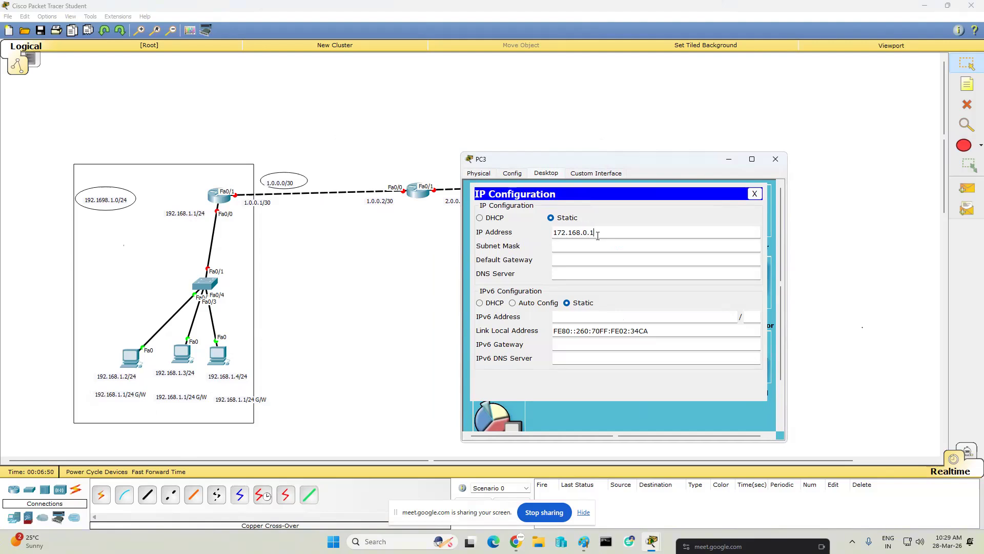
pyautogui.press('Tab')
pyautogui.click(598, 235)
pyautogui.press('BackSpace')
pyautogui.write('2')
# - Set the default gateway of the right network's leftmost PC to 172.168.0.1 and close its configuration
pyautogui.click(606, 260)
pyautogui.write('172.168.0.1')
pyautogui.moveTo(604, 259); pyautogui.dragTo(213, 245)
pyautogui.hotkey('ctrl', 'c')
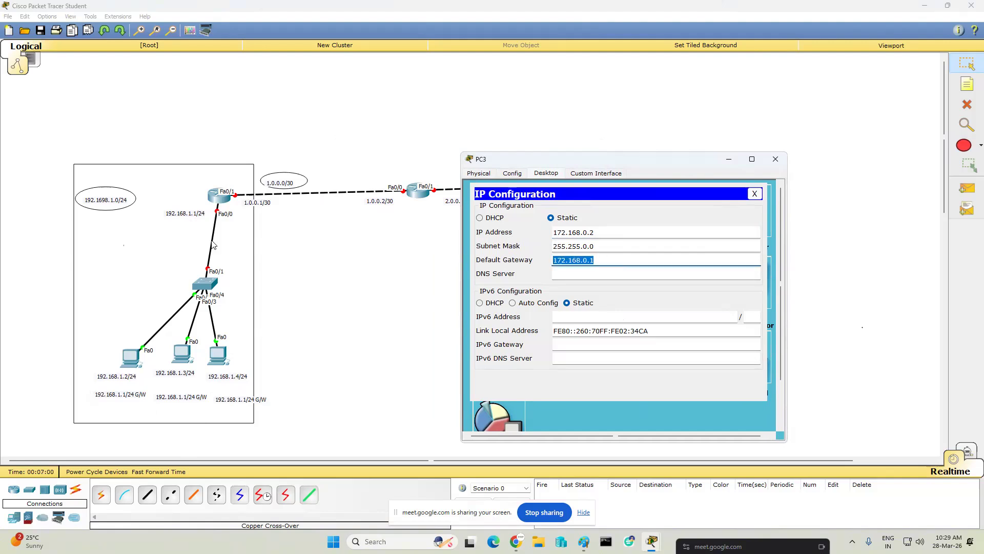
pyautogui.click(775, 159)
# - Open the IP configuration of the right network's middle PC
pyautogui.click(634, 351)
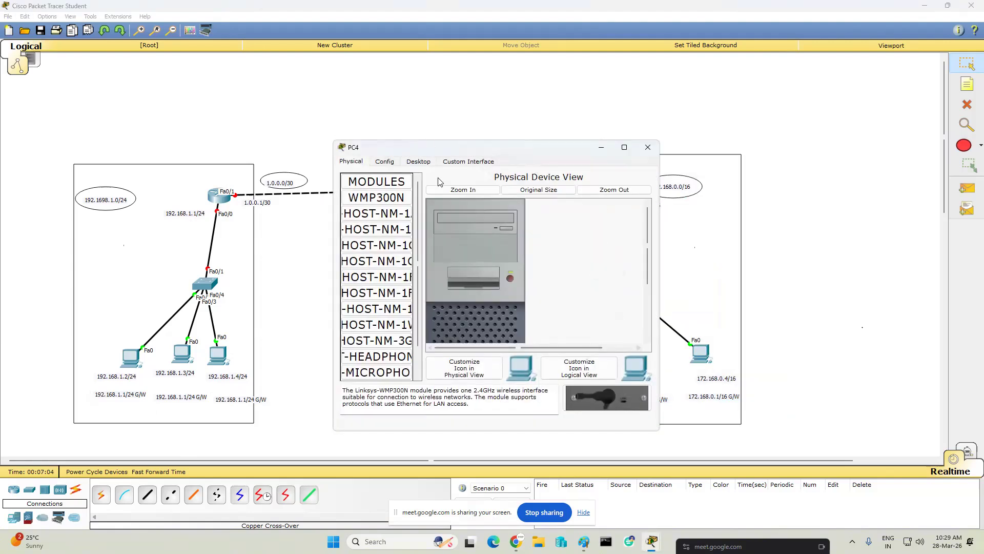
pyautogui.click(430, 163)
pyautogui.click(408, 212)
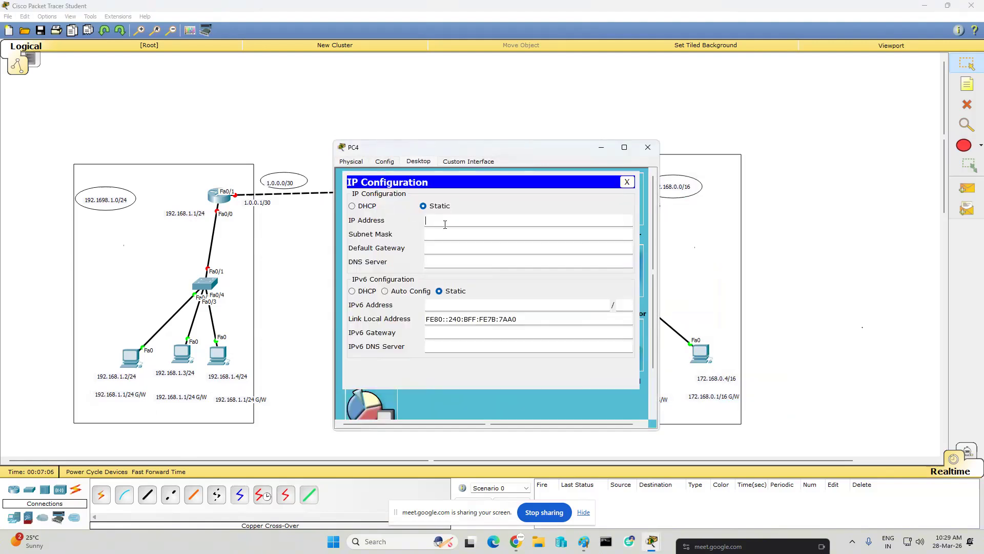
pyautogui.write('172.168.')
pyautogui.write('0.1')
pyautogui.write('4')
pyautogui.press('Tab')
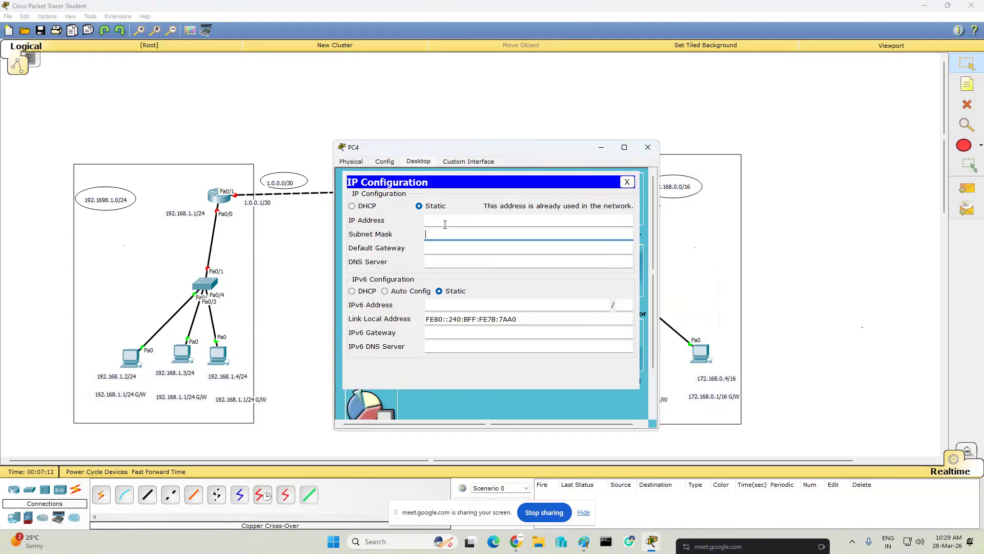
# - Configure the right network's middle PC with static IP 172.168.0.3, mask 255.255.0.0 and default gateway 172.168.0.1
pyautogui.click(428, 224)
pyautogui.write('172.168.')
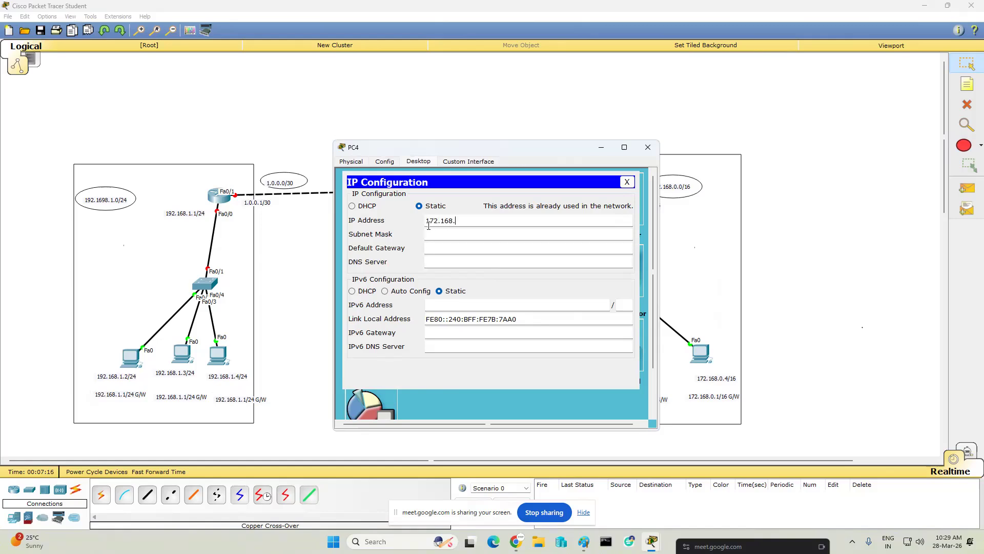
pyautogui.write('0.3')
pyautogui.press('Tab')
pyautogui.press('Tab')
pyautogui.write('172.168.0.1')
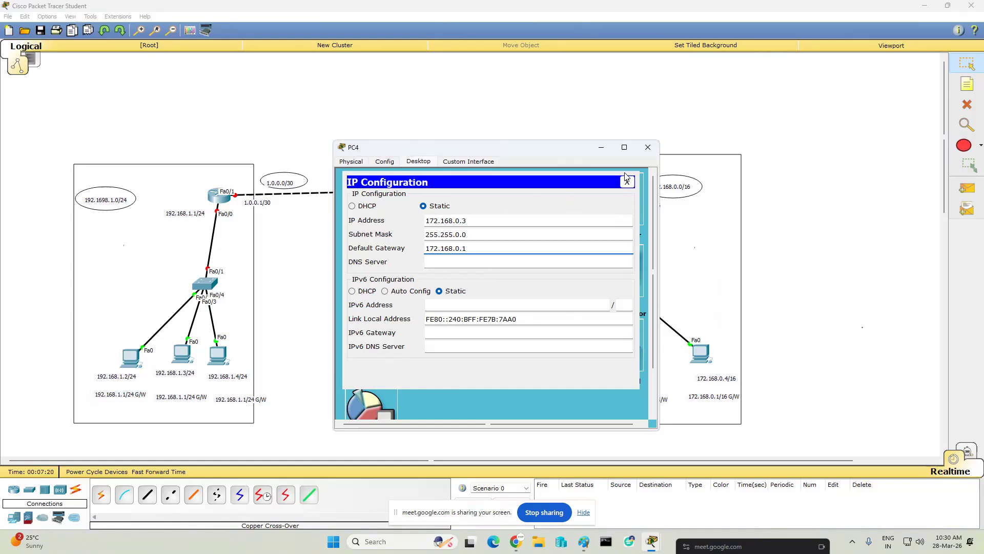
pyautogui.click(648, 147)
# - Open the IP configuration of the right network's rightmost PC
pyautogui.click(702, 352)
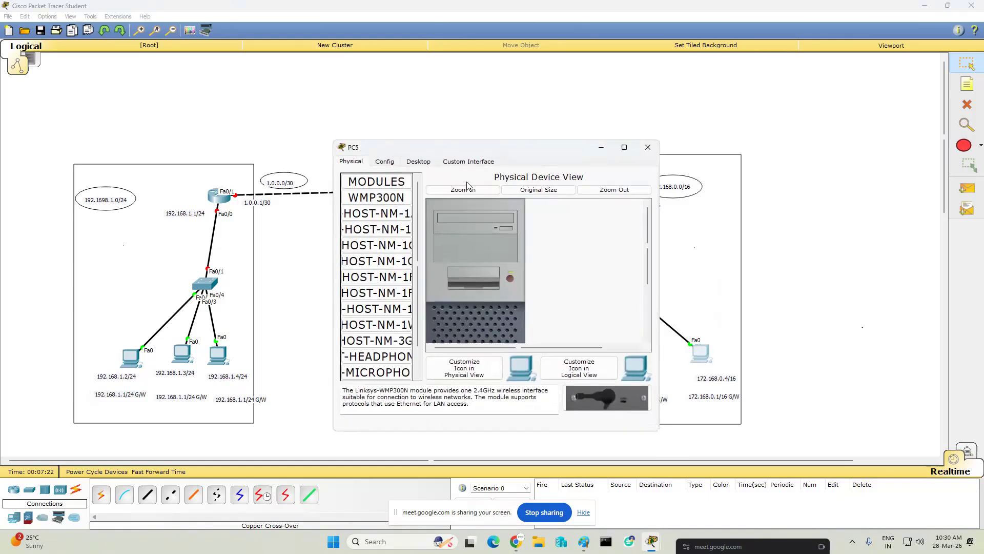
pyautogui.click(418, 161)
pyautogui.click(381, 186)
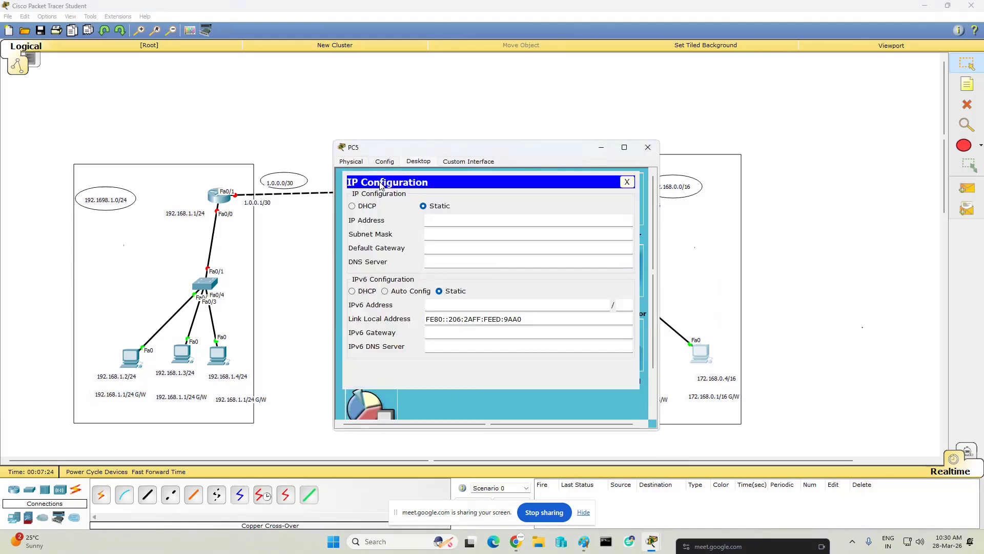
pyautogui.click(443, 215)
pyautogui.write('172.168.0.1')
pyautogui.press('BackSpace')
pyautogui.write('23')
pyautogui.press('Tab')
pyautogui.press('Tab')
# - Configure the right network's rightmost PC with static IP 172.168.0.4, mask 255.255.0.0 and default gateway 172.168.0.1
pyautogui.click(443, 215)
pyautogui.write('172.168.0')
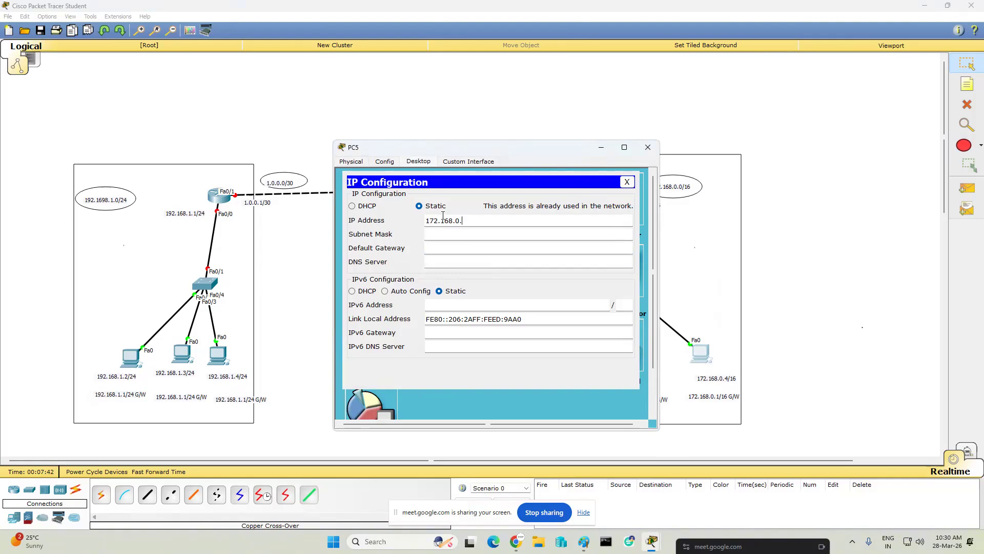
pyautogui.press('Tab')
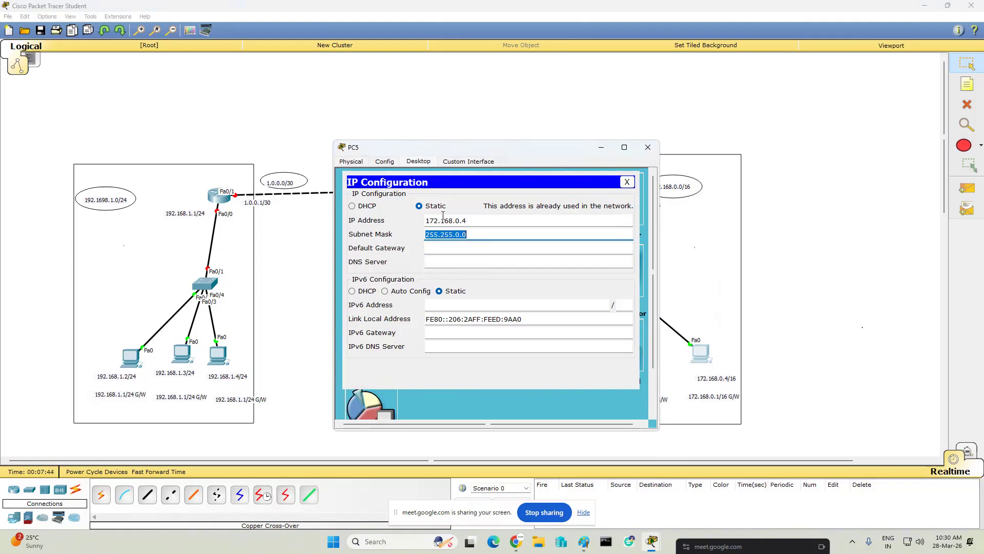
pyautogui.press('Tab')
pyautogui.hotkey('ctrl', 'v')
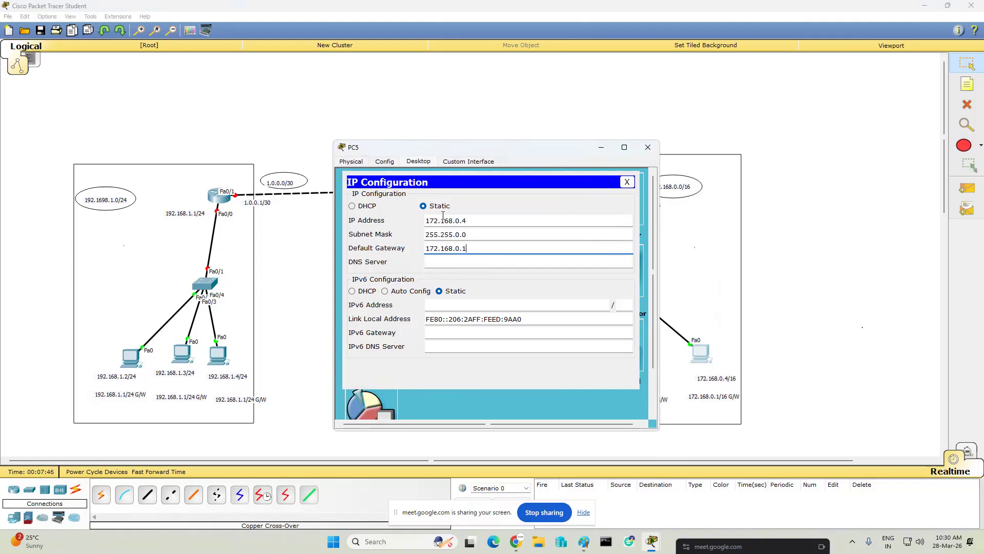
pyautogui.click(647, 149)
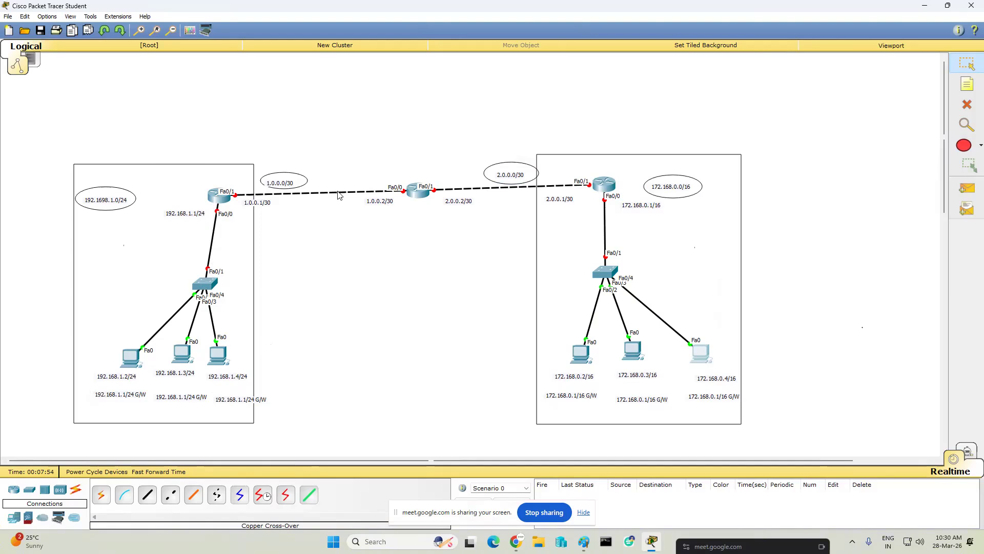
# - Add the note Enable Routing below the link between the left and middle routers, and select its text for reuse
pyautogui.click(967, 84)
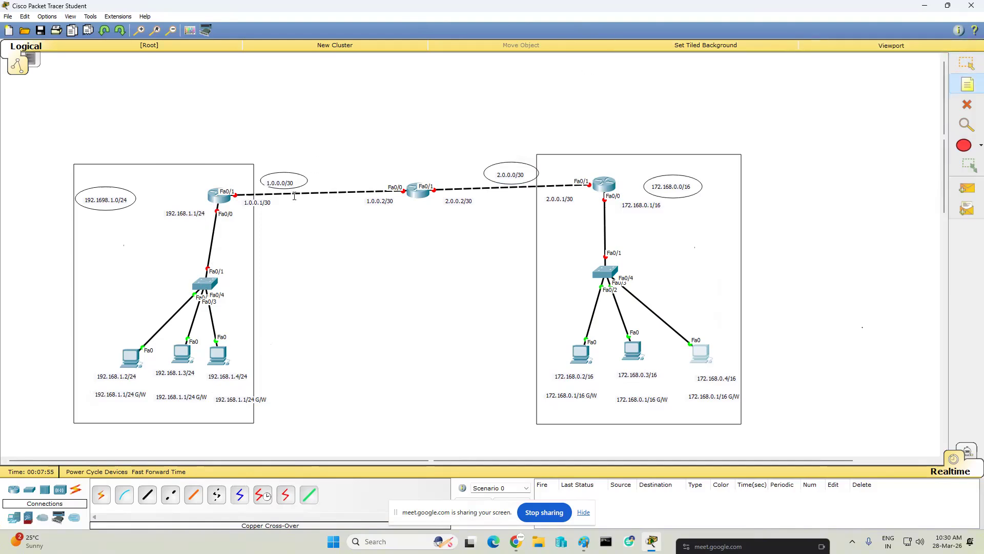
pyautogui.click(280, 211)
pyautogui.write('Enable Routing')
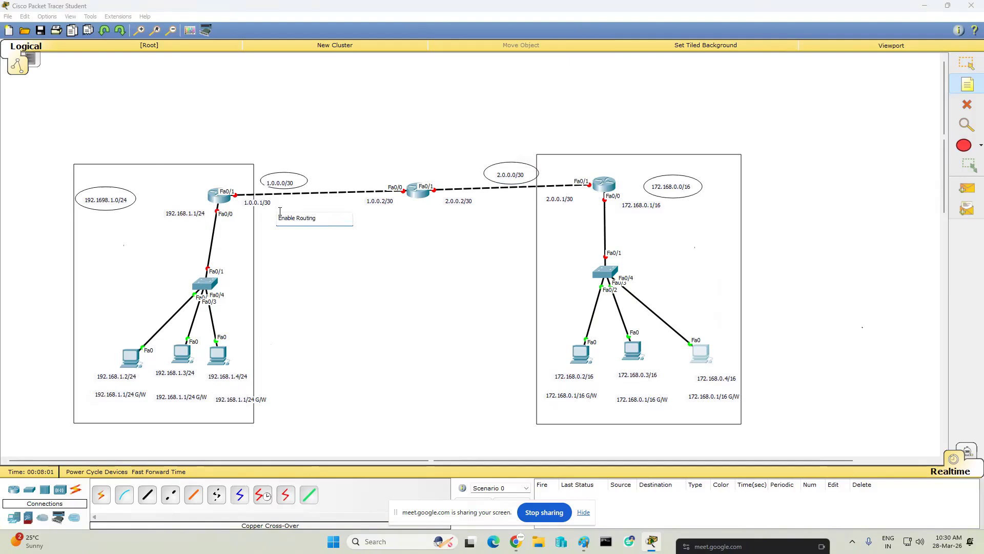
pyautogui.hotkey('ctrl', 'a')
pyautogui.hotkey('ctrl', 'c')
pyautogui.click(335, 272)
# - Add a second Enable Routing note below the link between the middle and right routers
pyautogui.click(496, 203)
pyautogui.hotkey('ctrl', 'v')
pyautogui.click(479, 282)
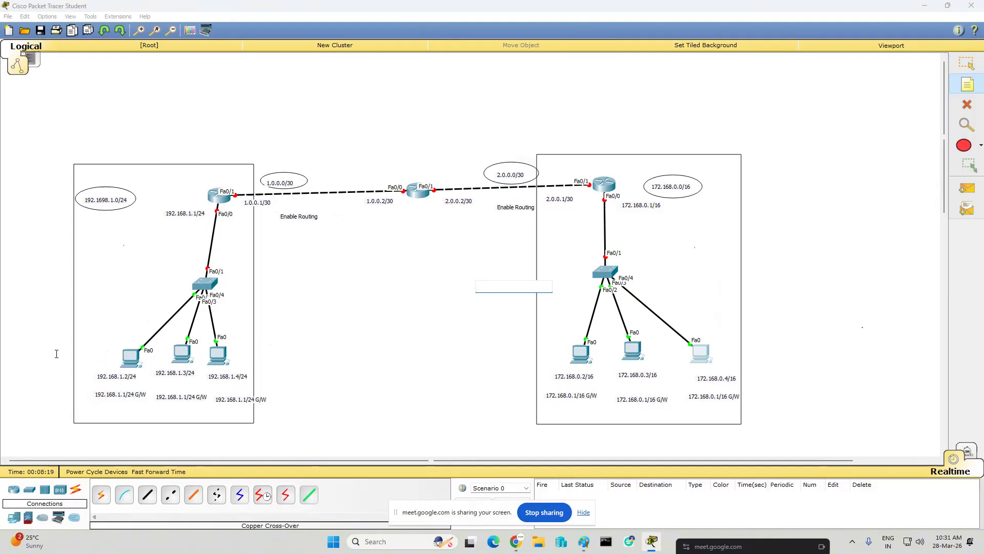
# - Open the left router's command line and decline the initial configuration dialog with no
pyautogui.click(967, 62)
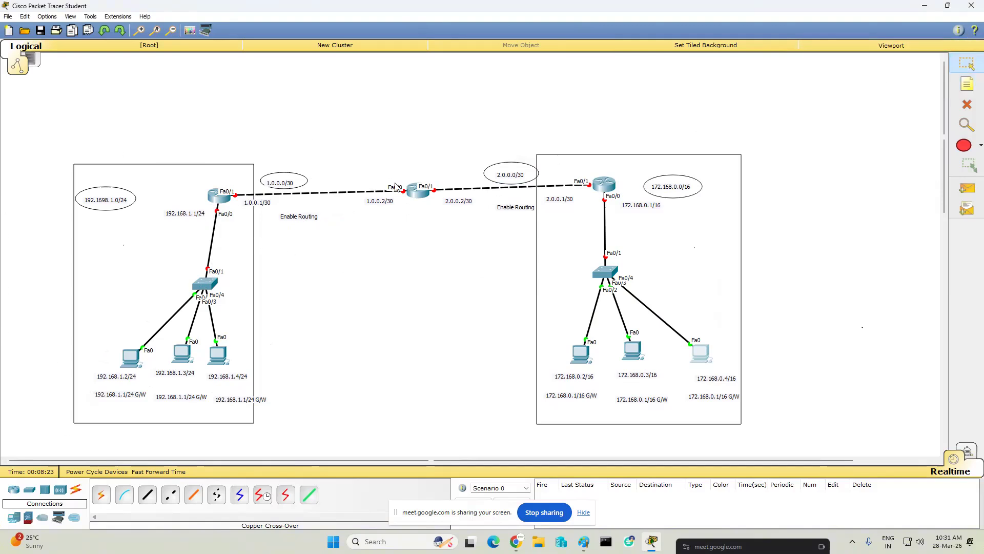
pyautogui.click(220, 195)
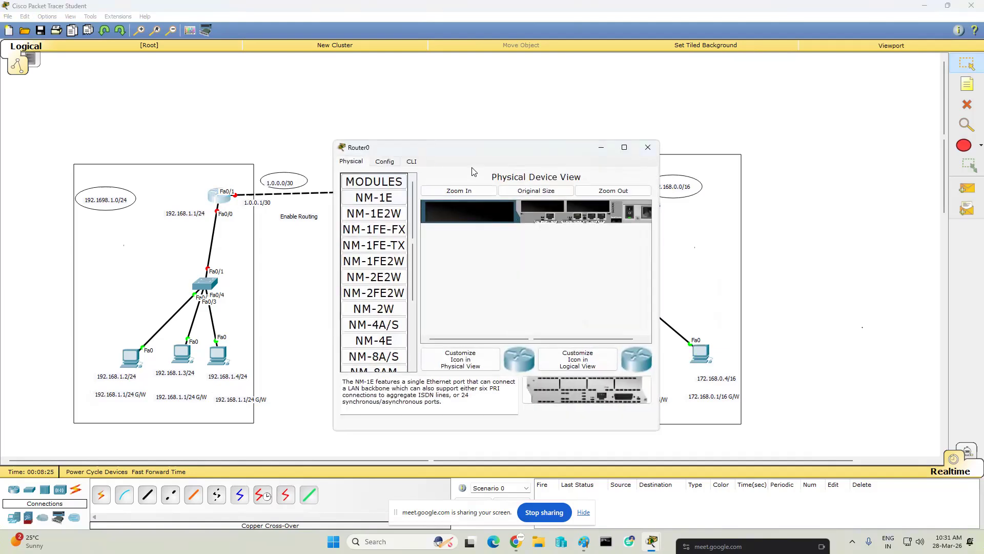
pyautogui.click(529, 139)
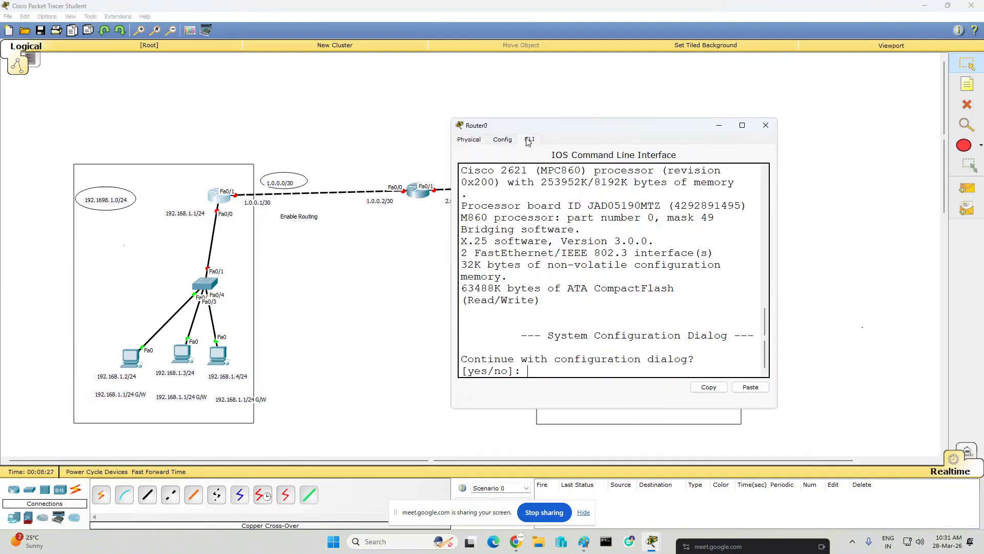
pyautogui.write('no')
pyautogui.press('Return')
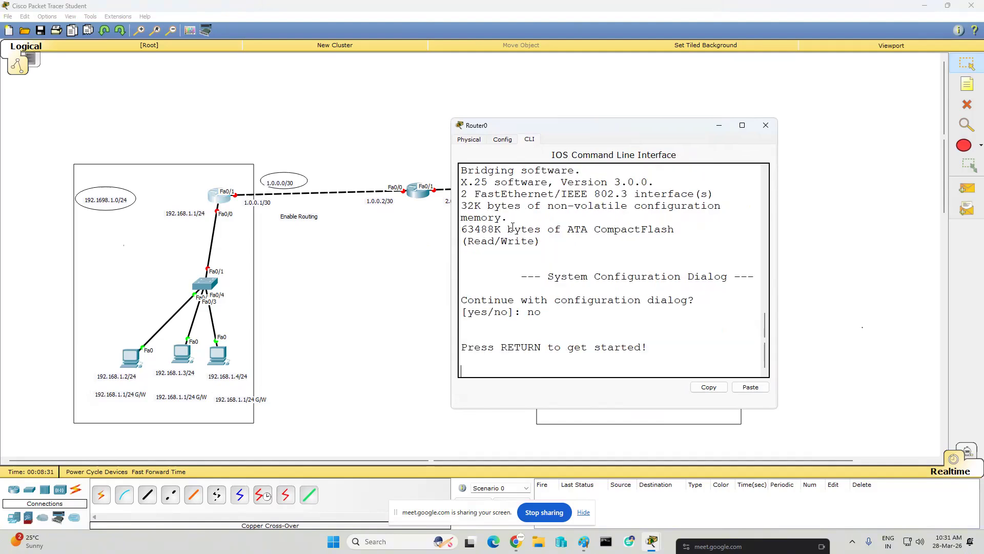
# - Enter privileged mode and global configuration mode on the left router with en and conf t
pyautogui.press('Return')
pyautogui.press('Return')
pyautogui.write('en')
pyautogui.press('Return')
pyautogui.press('Return')
pyautogui.write('conf t')
# - Set the left router's hostname to r1-lan1
pyautogui.press('Return')
pyautogui.press('Return')
pyautogui.press('Return')
pyautogui.write('ho')
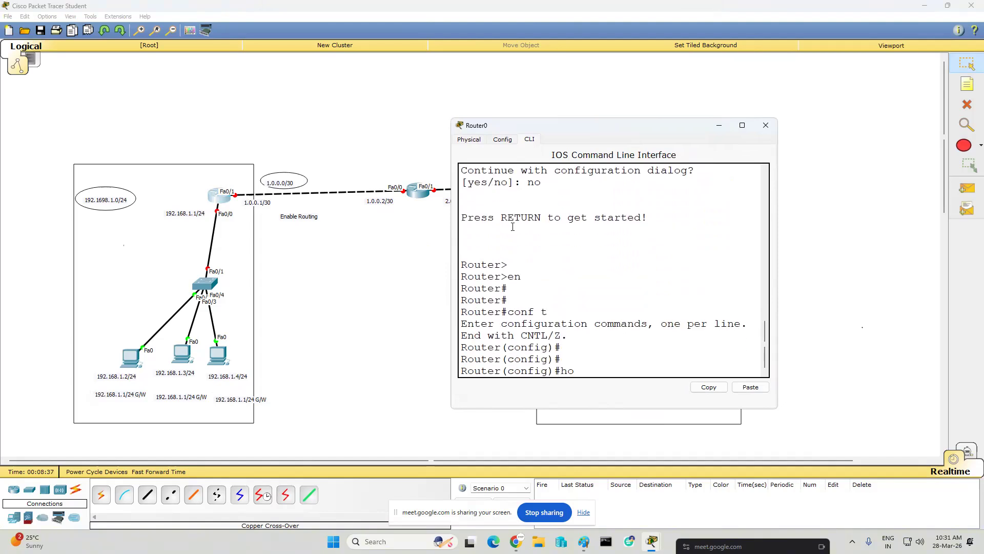
pyautogui.press('Tab')
pyautogui.write('r1-lan1')
pyautogui.press('Return')
pyautogui.press('Return')
pyautogui.press('Return')
pyautogui.press('Return')
# - Assign IP address 192.168.1.1 with mask 255.255.255.0 to the left router's interface fa0/0
pyautogui.write('int fa0')
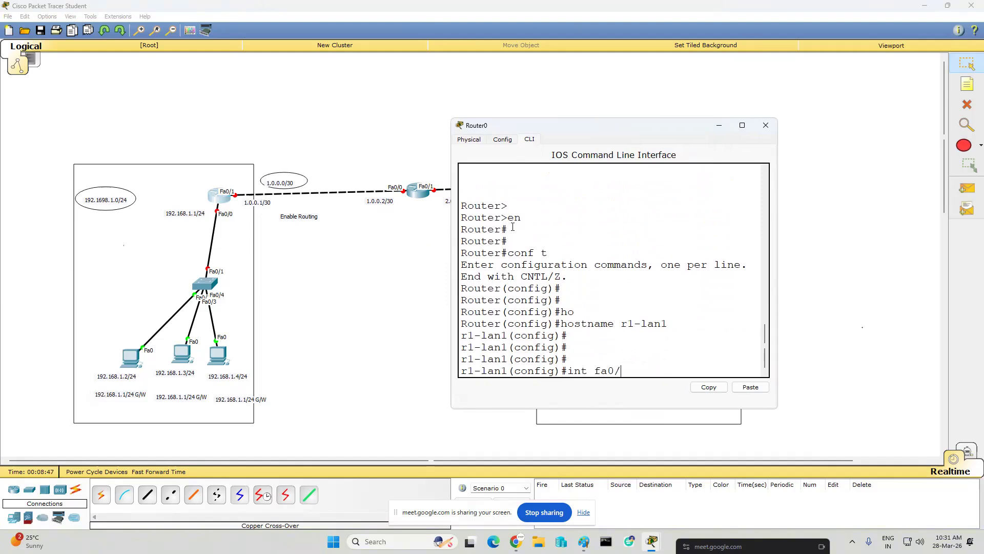
pyautogui.write('/0')
pyautogui.press('Return')
pyautogui.write('ip ad')
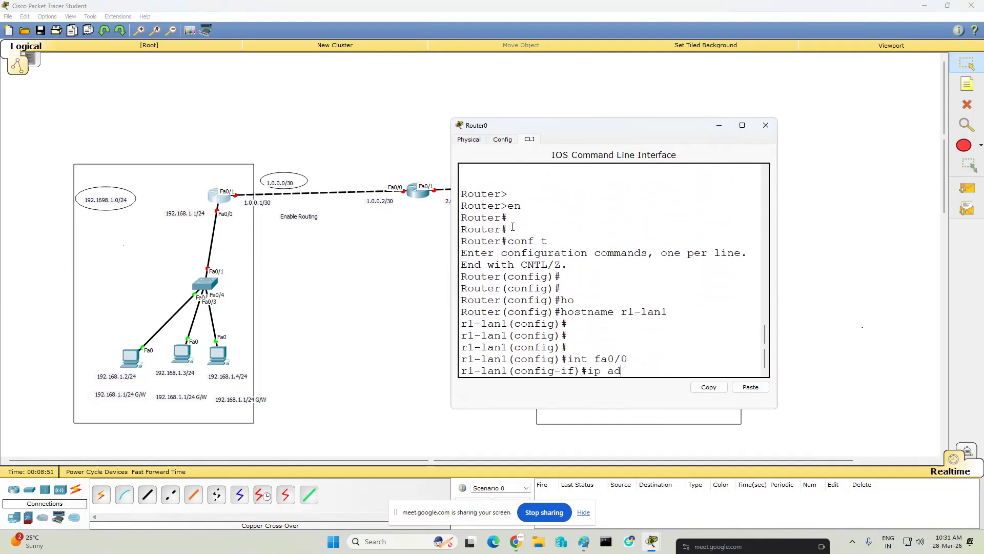
pyautogui.write('d 192.168.1.1 255.255.255.0')
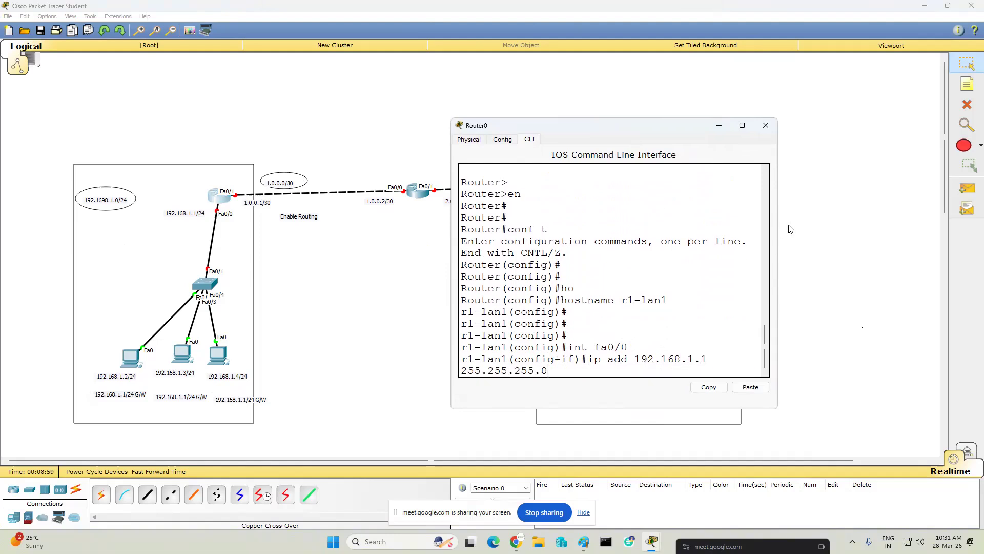
pyautogui.moveTo(779, 223); pyautogui.dragTo(943, 224)
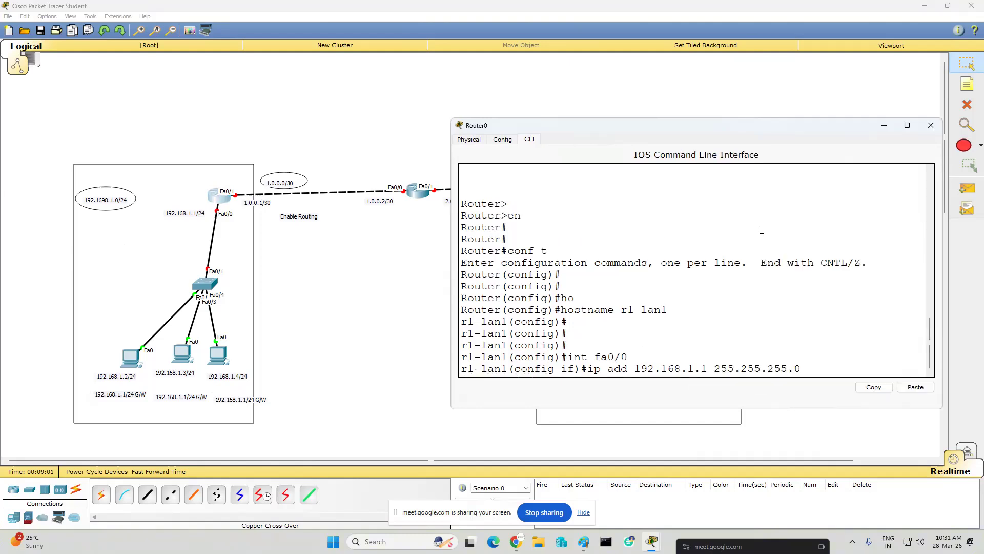
pyautogui.press('Return')
pyautogui.press('Return')
pyautogui.press('Return')
# - Enable the left router's interface fa0/0 with no shut
pyautogui.write('no shut')
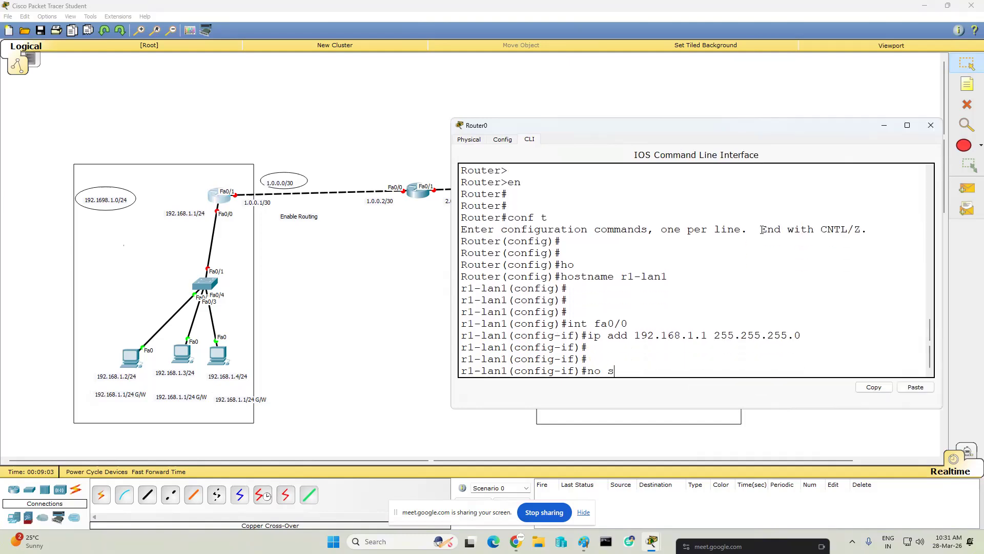
pyautogui.press('Return')
pyautogui.press('Return')
pyautogui.press('Return')
pyautogui.press('Return')
pyautogui.press('Return')
pyautogui.press('Return')
pyautogui.press('Return')
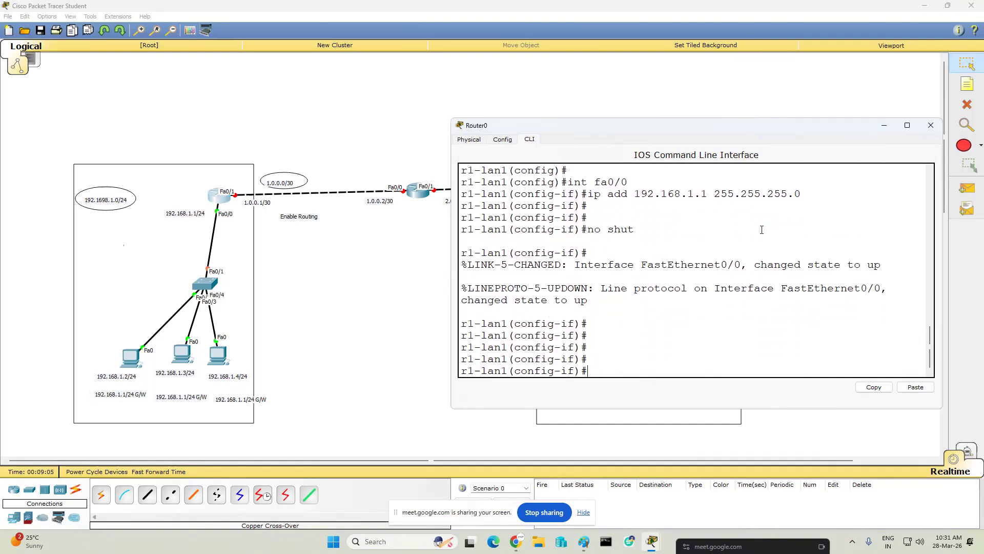
# - Assign IP address 1.0.0.1 with mask 255.255.255.252 to the left router's interface fa0/1
pyautogui.write('int s')
pyautogui.press('BackSpace')
pyautogui.write('f')
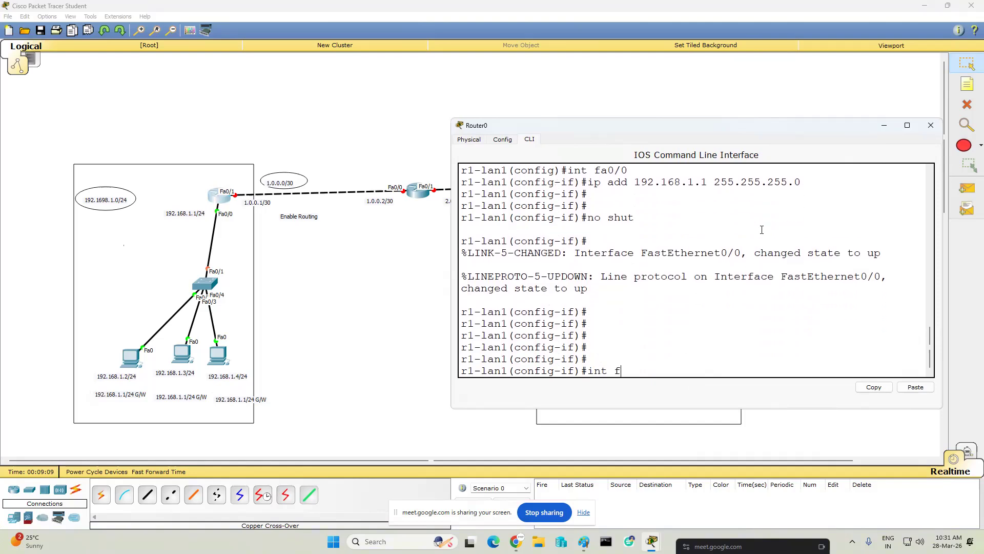
pyautogui.write('a0/1')
pyautogui.press('Return')
pyautogui.write('ip')
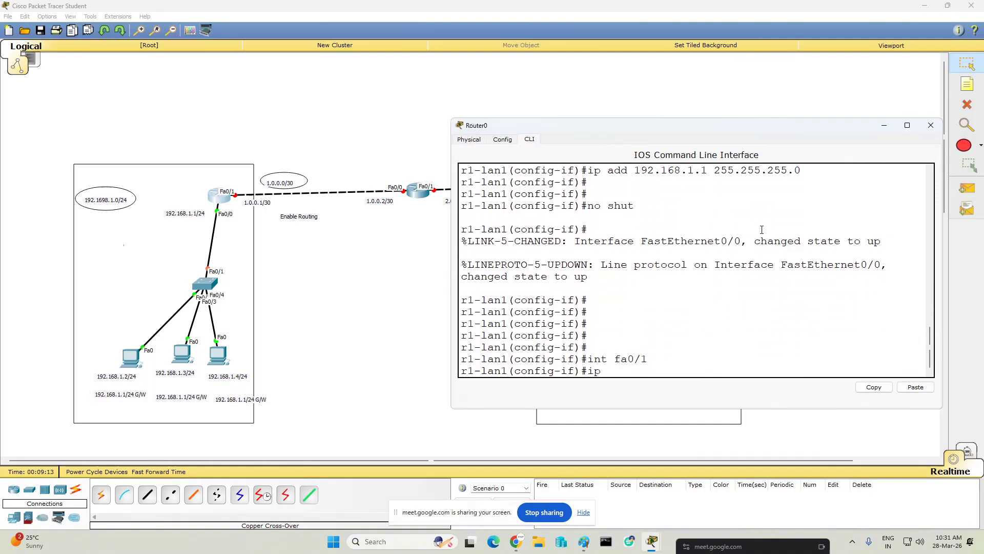
pyautogui.write(' add 1.0.0.1 255.')
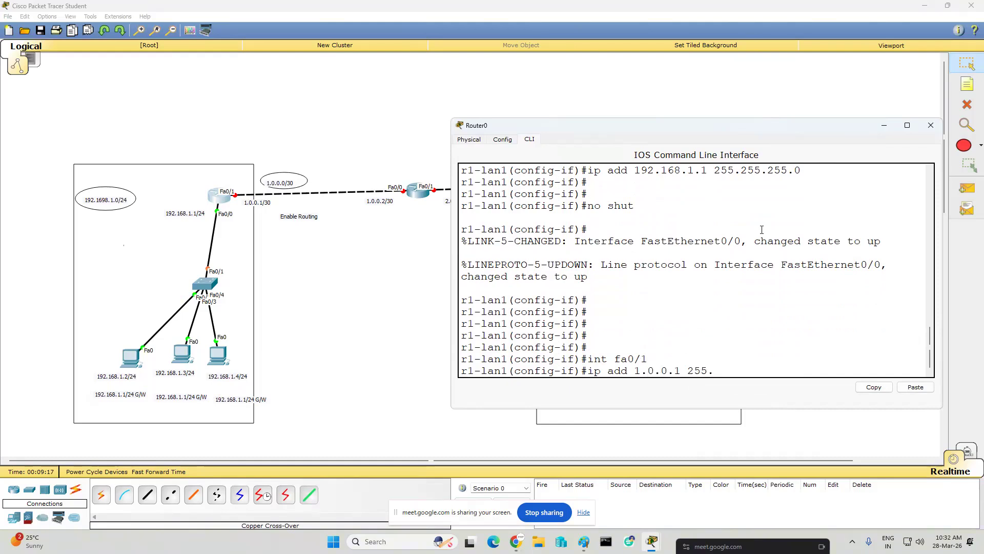
pyautogui.write('255.255.252')
pyautogui.press('Return')
# - Enable the left router's interface fa0/1 with no shut
pyautogui.write('no shut')
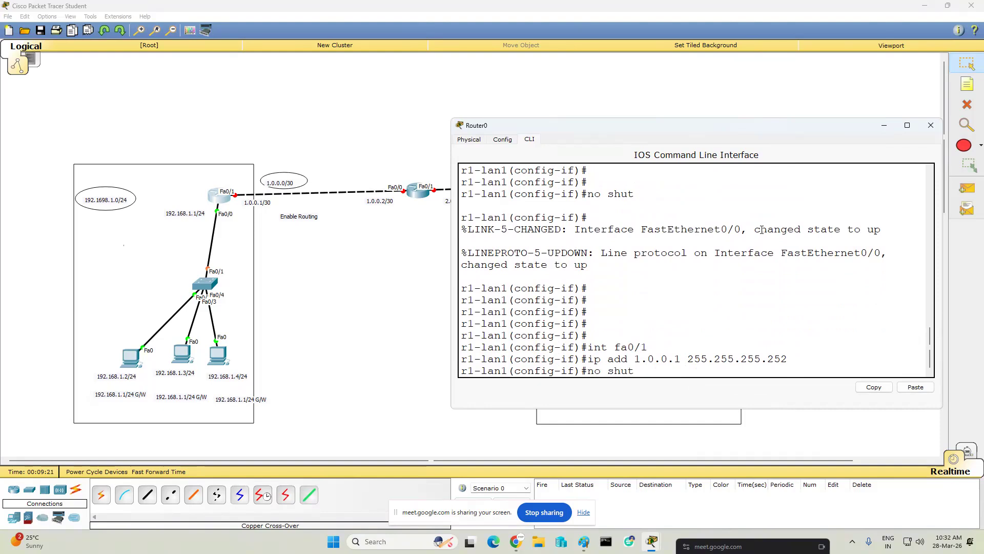
pyautogui.press('Return')
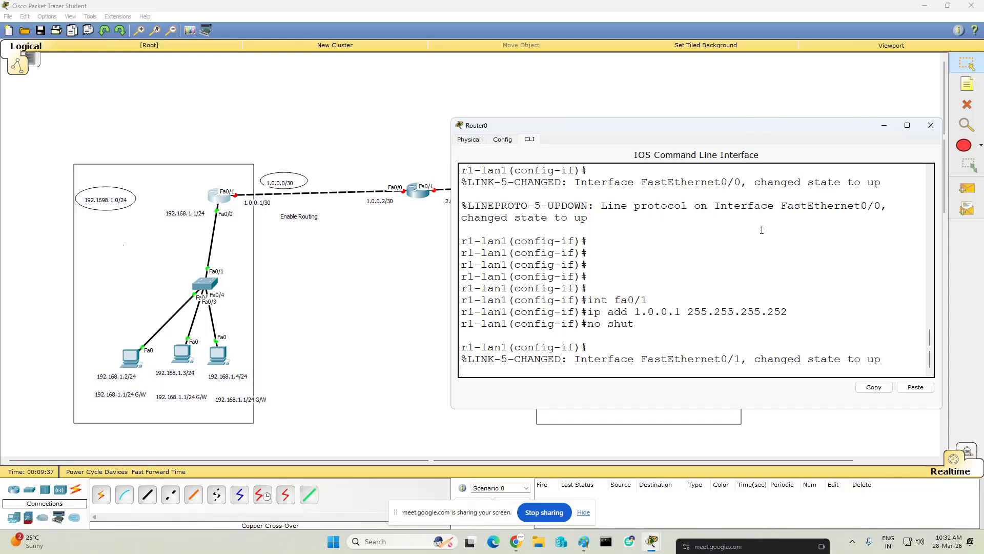
pyautogui.press('Return')
pyautogui.press('Return')
pyautogui.press('Return')
pyautogui.press('Return')
pyautogui.press('Return')
pyautogui.press('Return')
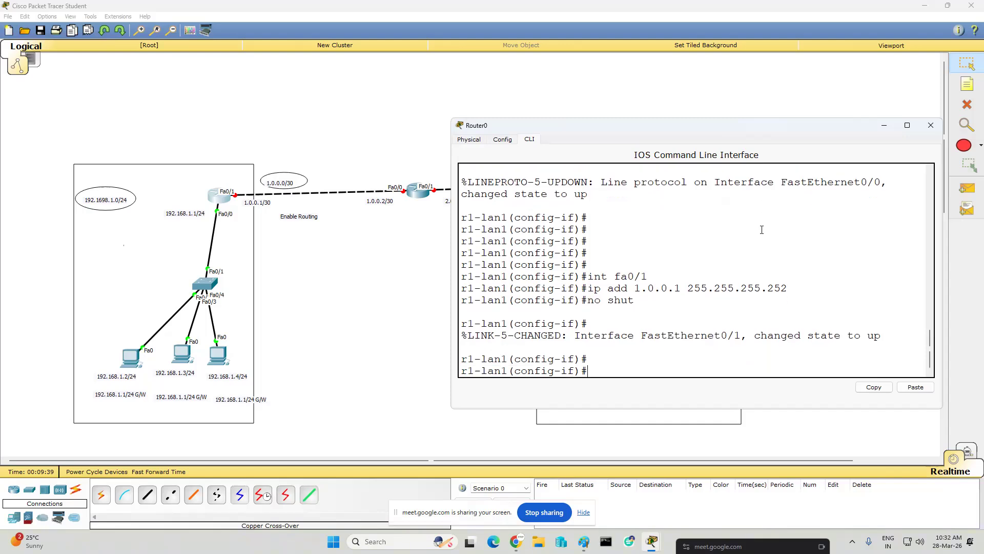
# - Add a default route on the left router with ip route 0.0.0.0 0.0.0.0 fa0/1
pyautogui.write('ip r')
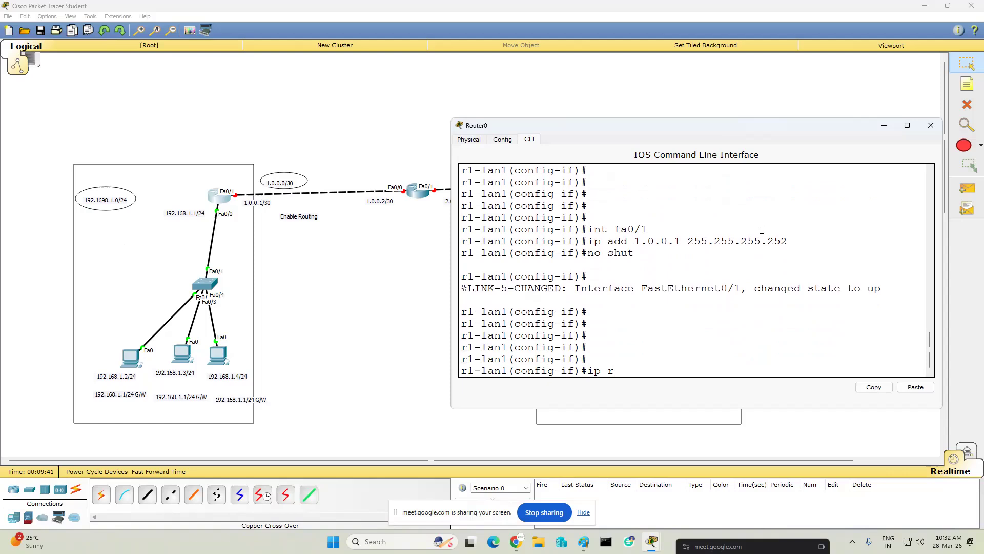
pyautogui.write('oute 0.0.0.0 0.0.0.0 1')
pyautogui.press('BackSpace')
pyautogui.write('fa0/1')
pyautogui.press('Return')
pyautogui.press('Return')
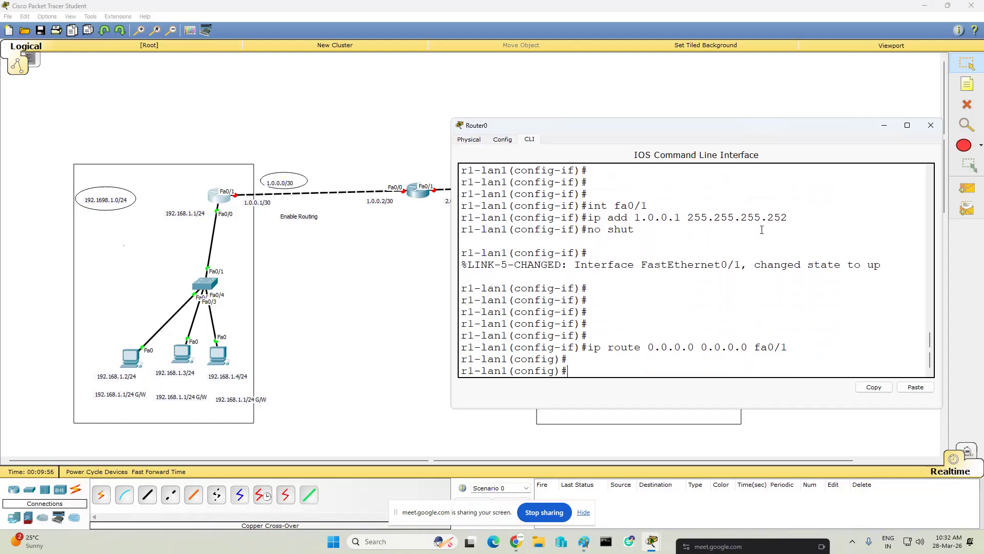
# - Leave configuration mode on the left router, save its configuration with wr and close its window
pyautogui.write('end')
pyautogui.press('Return')
pyautogui.write('wr')
pyautogui.press('Return')
pyautogui.press('Return')
pyautogui.press('Return')
pyautogui.press('Return')
pyautogui.press('Return')
pyautogui.press('Return')
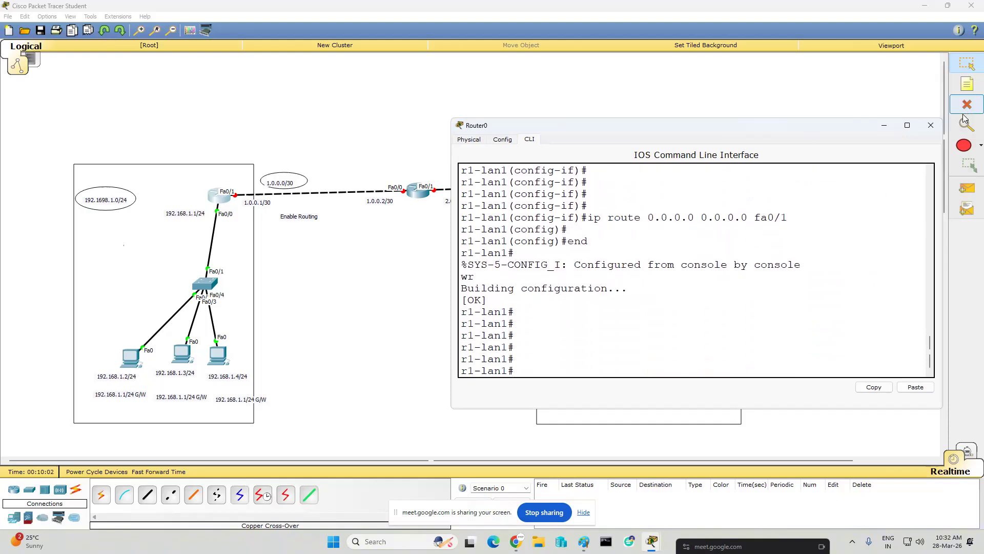
pyautogui.click(931, 125)
# - Open the right router's command line and decline the initial configuration dialog with no
pyautogui.click(603, 187)
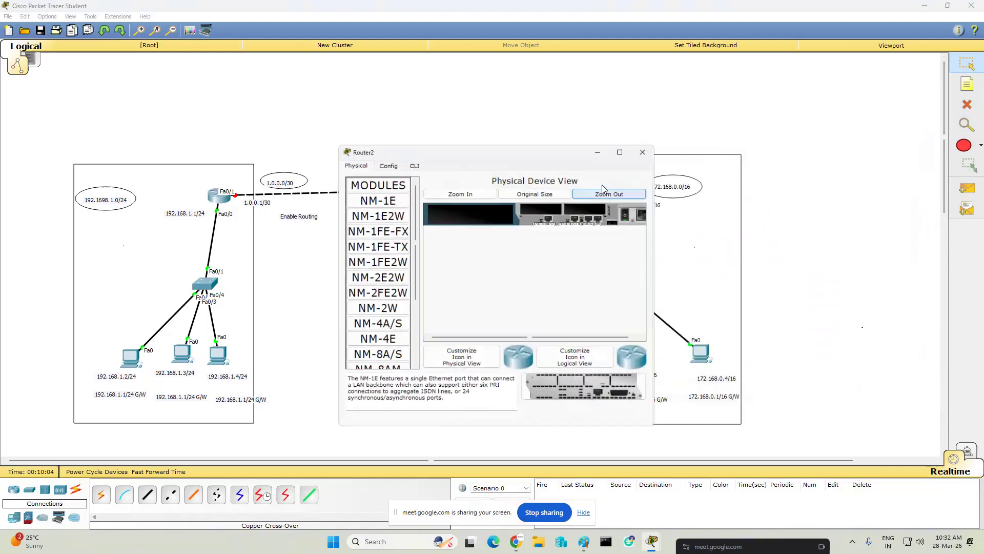
pyautogui.click(414, 165)
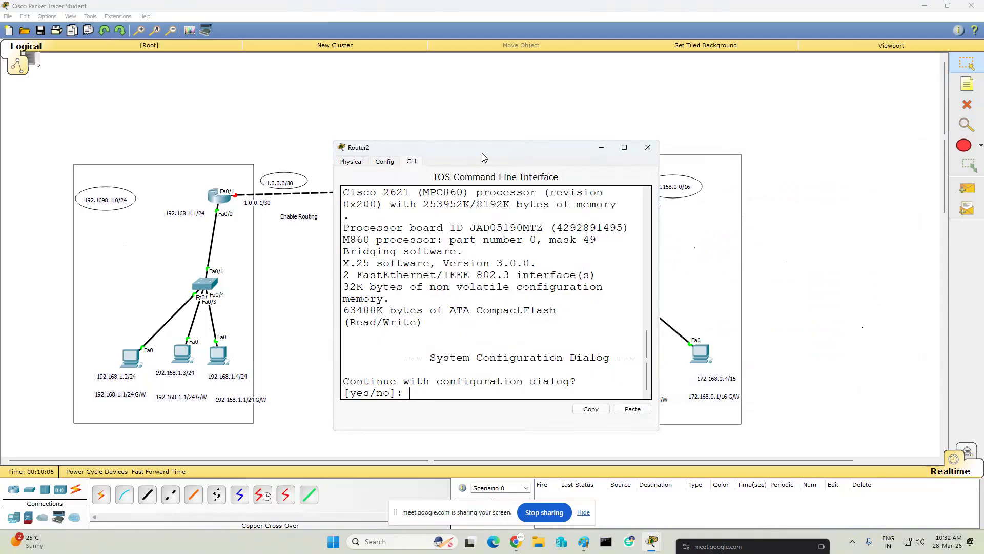
pyautogui.moveTo(491, 157); pyautogui.dragTo(710, 245)
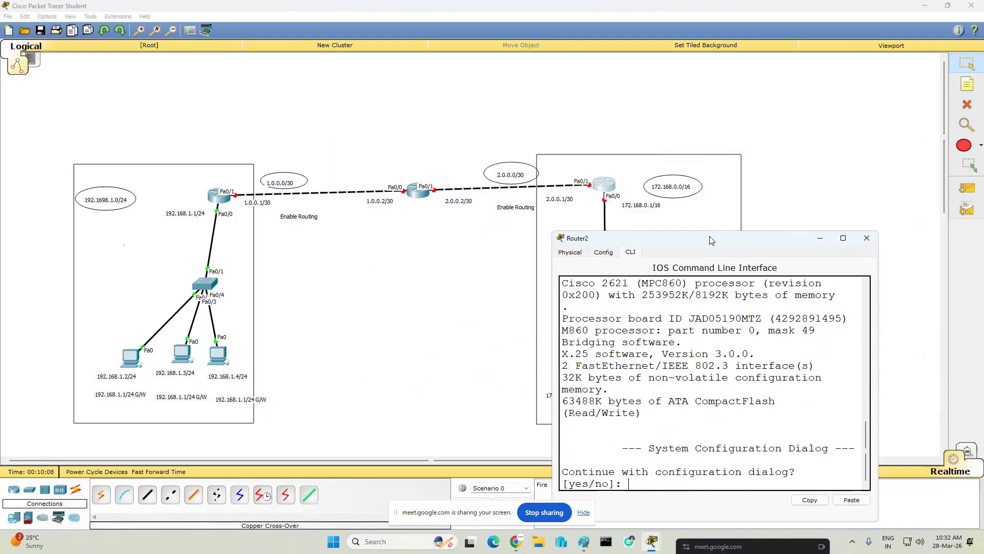
pyautogui.write('no')
pyautogui.press('Return')
pyautogui.press('Return')
pyautogui.press('Return')
pyautogui.press('Return')
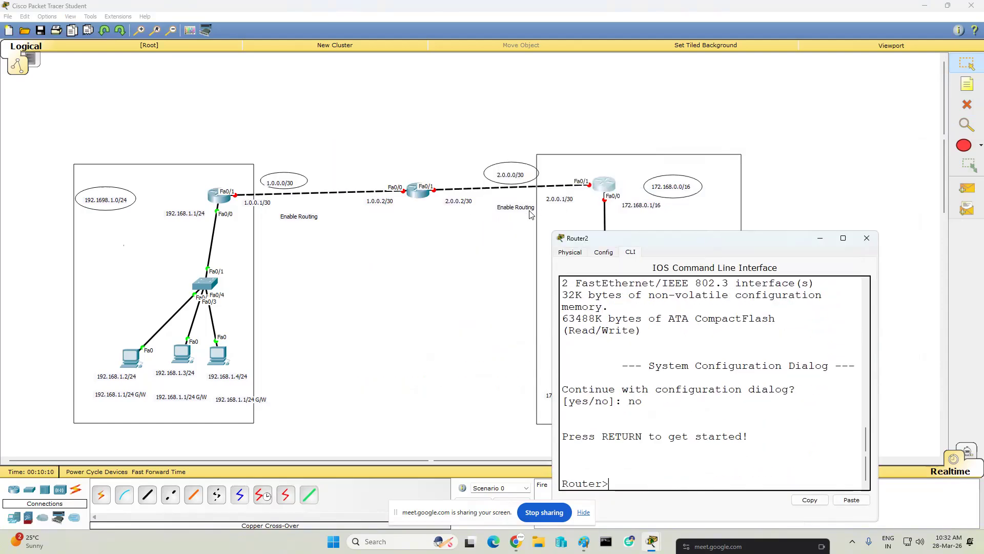
# - Enter privileged mode and global configuration mode on the right router with en and conf t
pyautogui.write('en')
pyautogui.press('Return')
pyautogui.press('Return')
pyautogui.write('conf t')
pyautogui.press('Return')
pyautogui.press('Return')
pyautogui.press('Return')
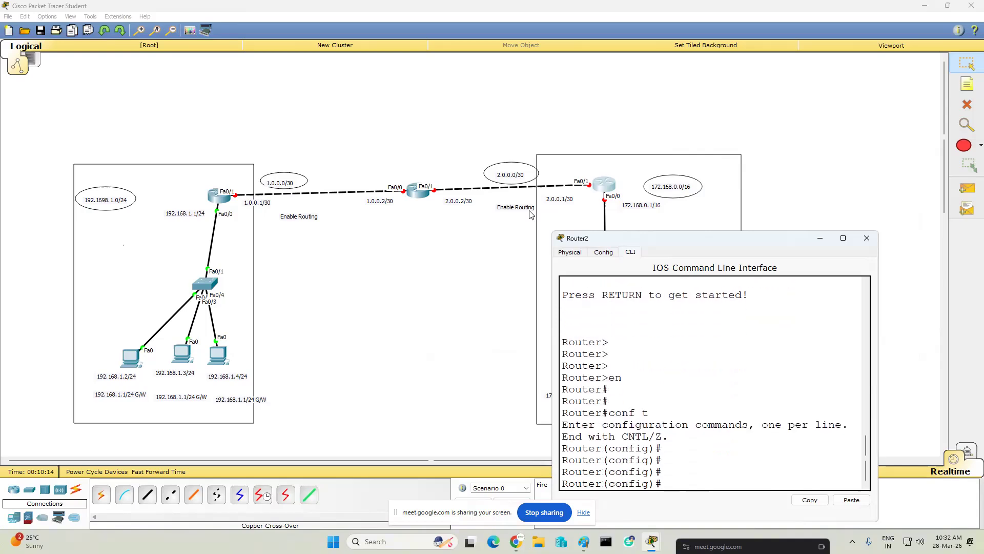
# - Set the right router's hostname to r2-LAN2
pyautogui.write('ho')
pyautogui.press('Tab')
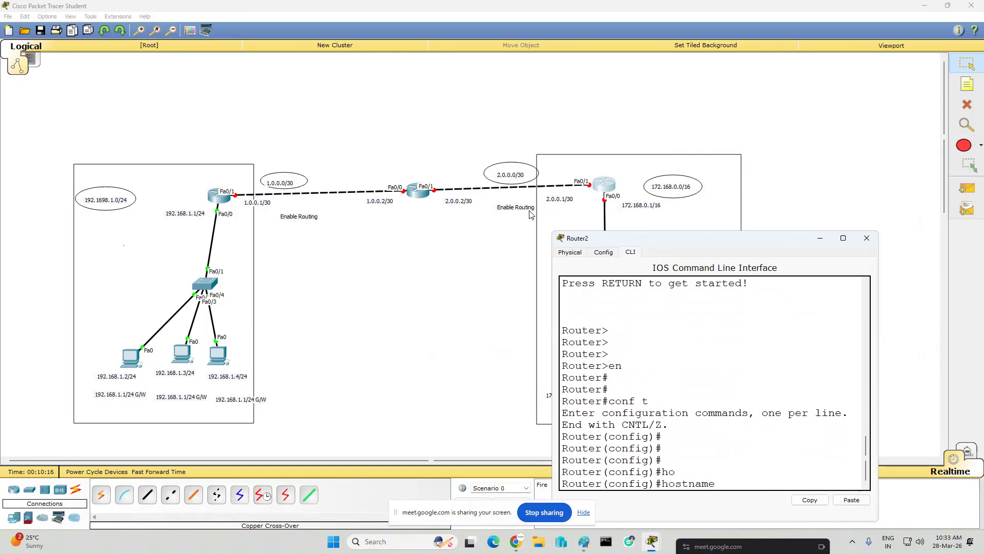
pyautogui.write('r')
pyautogui.press('BackSpace')
pyautogui.write('r2-LAN2')
pyautogui.press('Return')
# - Assign IP address 172.168.0.1 with mask 255.255.0.0 to the right router's interface fa0/0
pyautogui.write('int fa0/0')
pyautogui.press('Return')
pyautogui.write('ip')
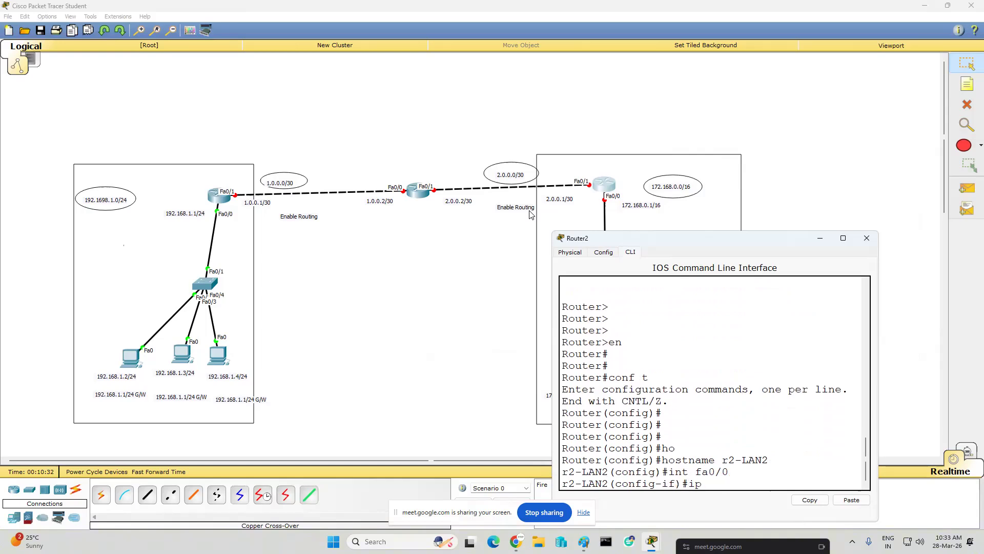
pyautogui.write(' add 172.168.0.1')
pyautogui.moveTo(879, 308); pyautogui.dragTo(982, 302)
pyautogui.write('255.255.0.0')
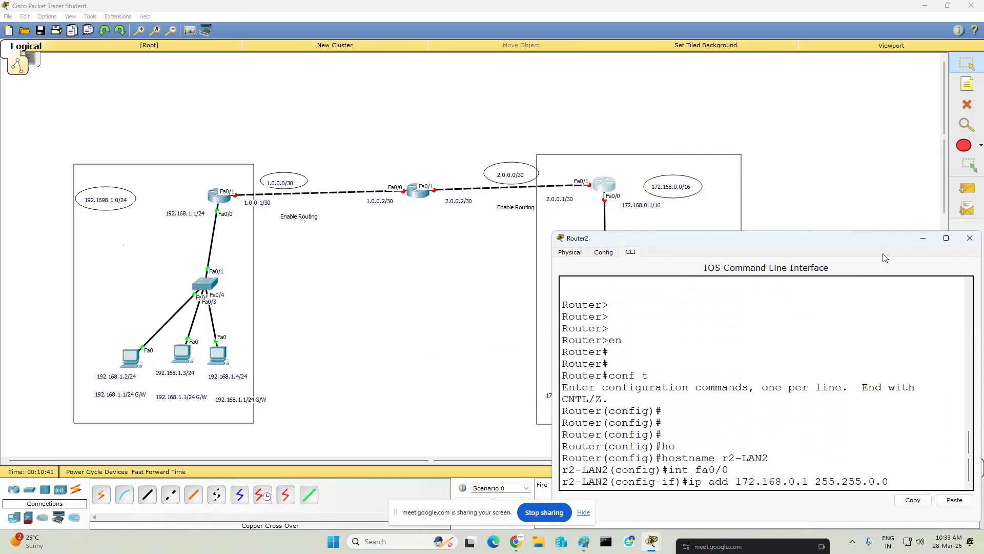
pyautogui.press('Return')
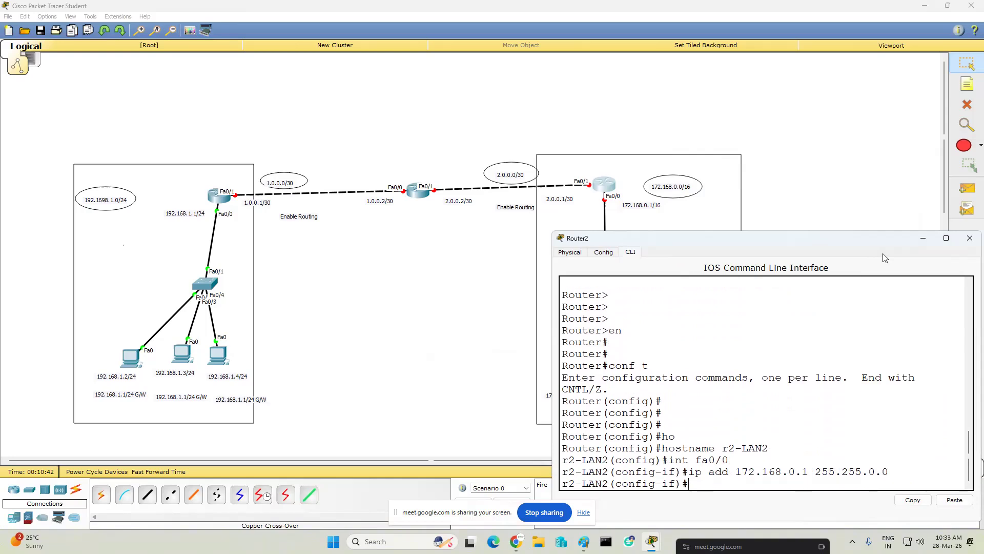
# - Enable the right router's interface fa0/0 with no shut
pyautogui.write('no shut')
pyautogui.press('Return')
pyautogui.press('Return')
pyautogui.press('Return')
pyautogui.press('Return')
pyautogui.press('Return')
# - Select the right router's interface fa0/1 for configuration and enable it with no shut
pyautogui.write('int s1/')
pyautogui.press('BackSpace')
pyautogui.press('BackSpace')
pyautogui.press('BackSpace')
pyautogui.write('fa0/1')
pyautogui.press('Return')
pyautogui.write('no shut')
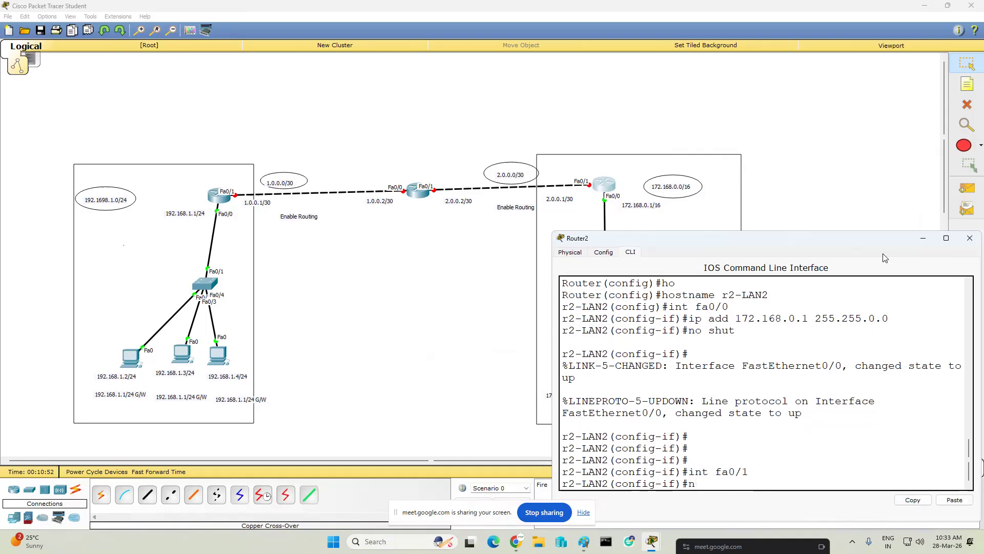
pyautogui.press('Return')
pyautogui.press('Return')
pyautogui.press('Return')
pyautogui.press('Return')
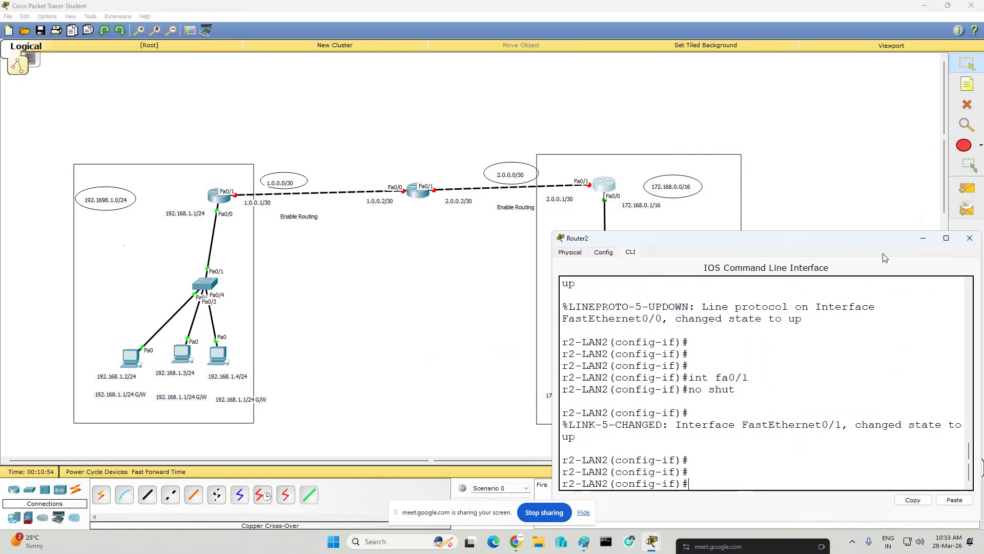
# - Assign IP address 2.0.0.1 with mask 255.255.255.252 to the right router's fa0/1 and issue no shut again
pyautogui.write('ip add 2.0.0.1 255.255.255.252')
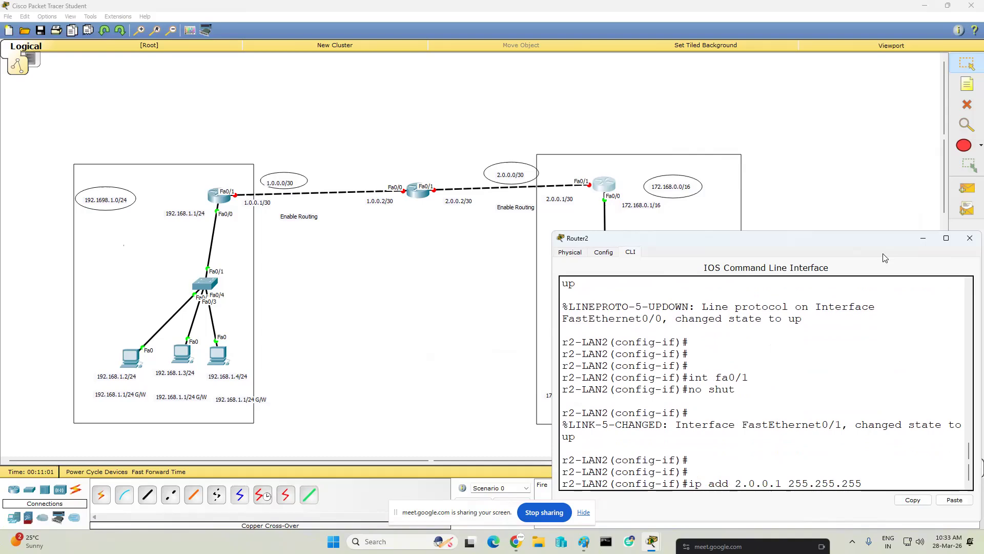
pyautogui.press('Return')
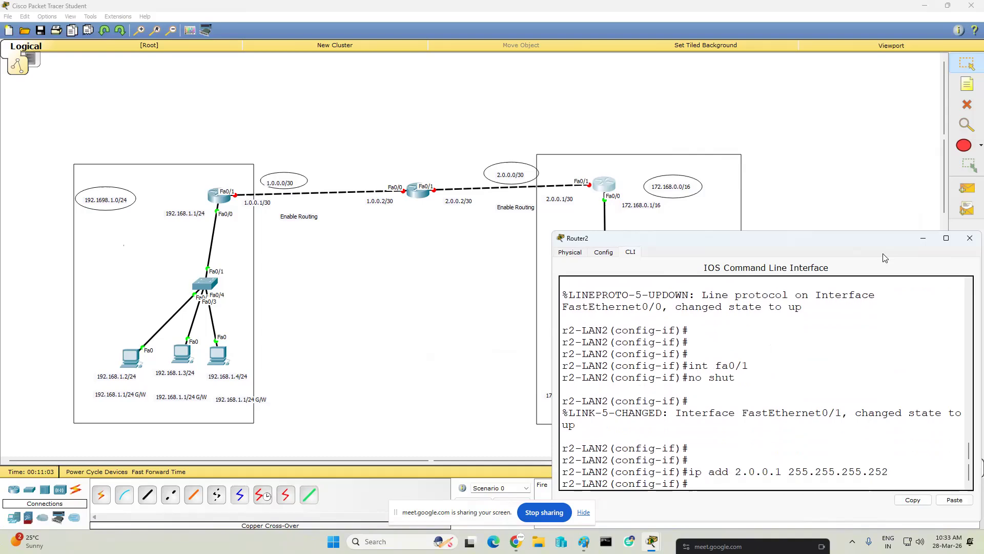
pyautogui.write('no shut')
pyautogui.press('Return')
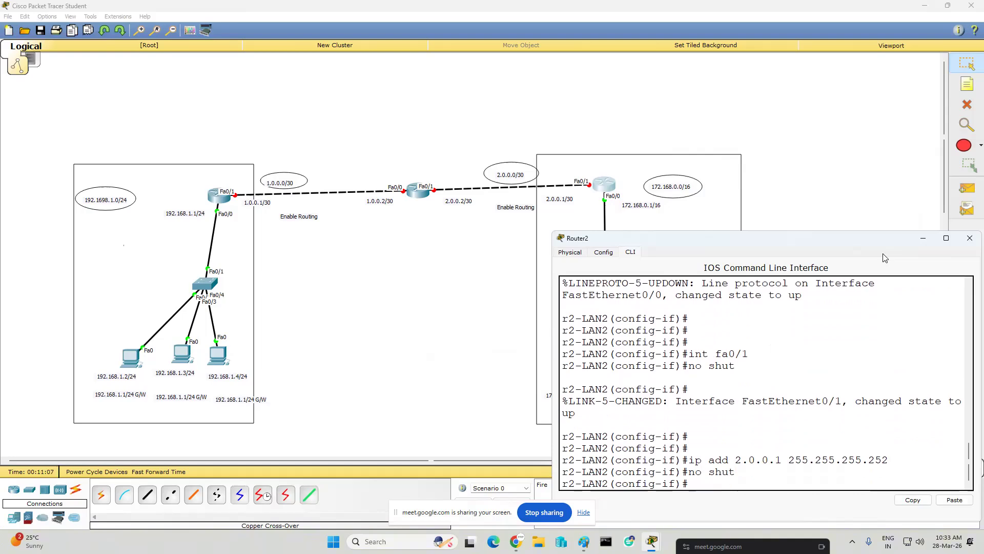
pyautogui.press('Return')
pyautogui.press('Return')
pyautogui.press('Return')
pyautogui.press('Return')
pyautogui.press('Return')
# - Add a default route 0.0.0.0 0.0.0.0 through fa0/1 on the right router
pyautogui.write('ip route 0.0.0.0 0.0.0.0 ')
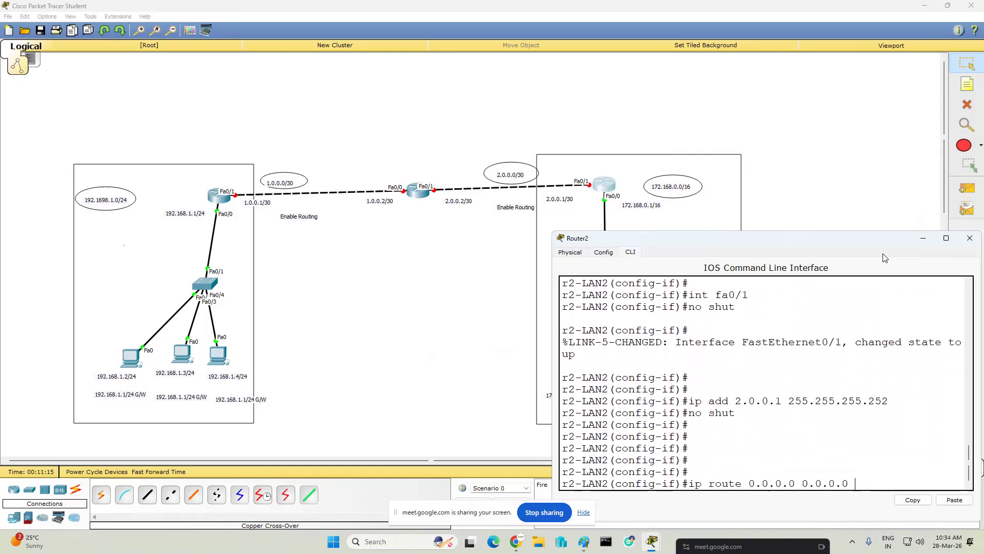
pyautogui.write('fa0/1')
pyautogui.press('Return')
# - Leave configuration mode on the right router, save its configuration with wr and close its window
pyautogui.press('Return')
pyautogui.press('Return')
pyautogui.write('end')
pyautogui.press('Return')
pyautogui.press('Return')
pyautogui.press('Return')
pyautogui.press('Return')
pyautogui.write('wr')
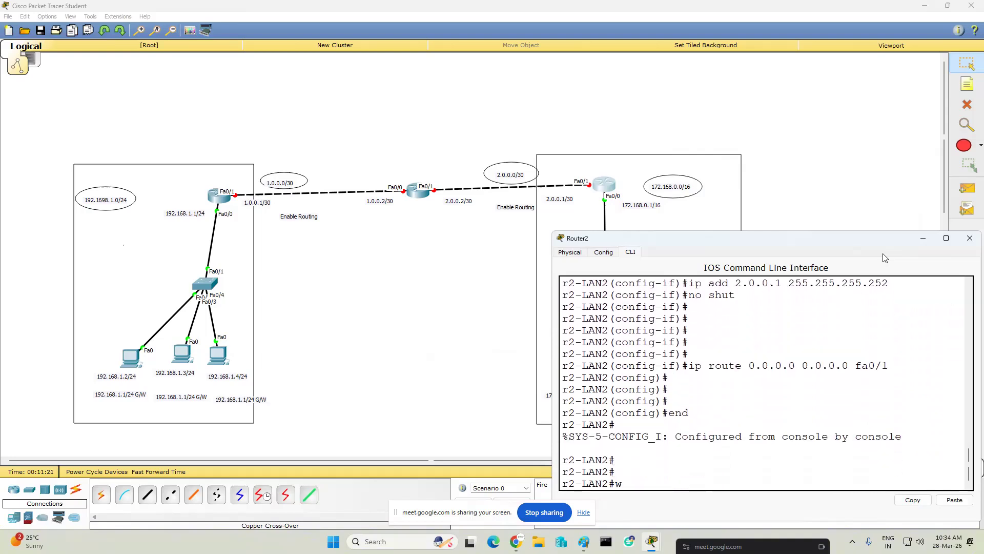
pyautogui.press('Return')
pyautogui.press('Return')
pyautogui.press('Return')
pyautogui.press('Return')
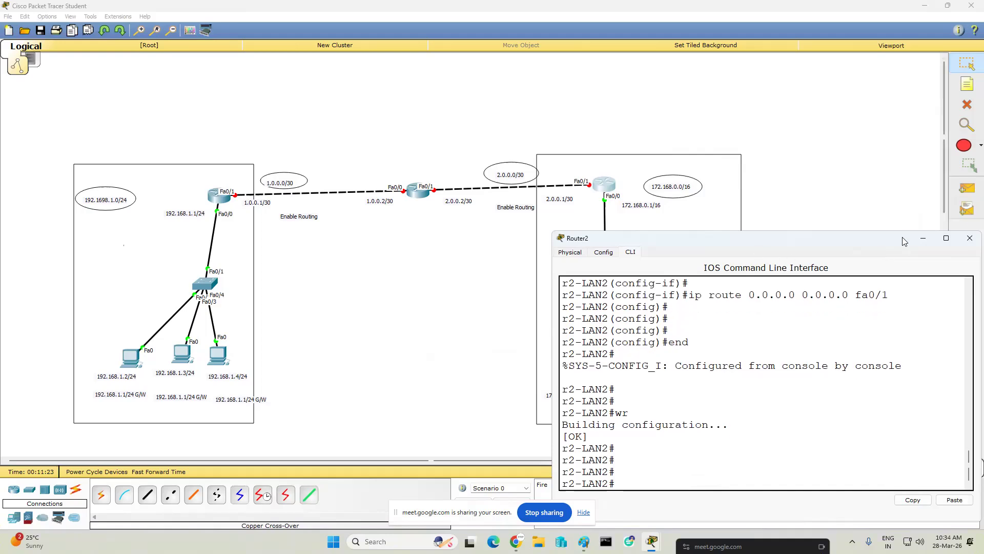
pyautogui.click(970, 238)
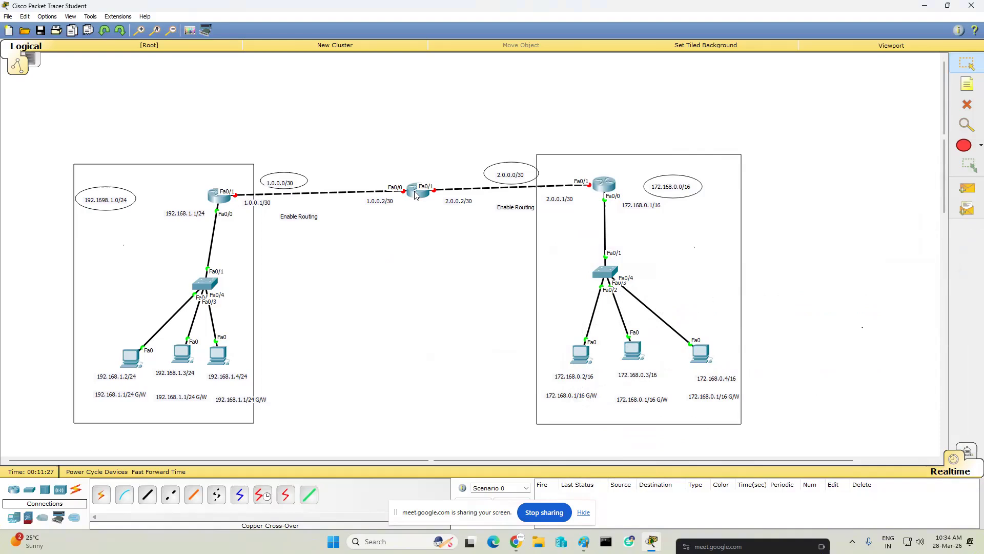
# - Open the middle router's command line and answer no to the initial configuration dialog
pyautogui.moveTo(415, 195)
pyautogui.click(418, 190)
pyautogui.click(412, 162)
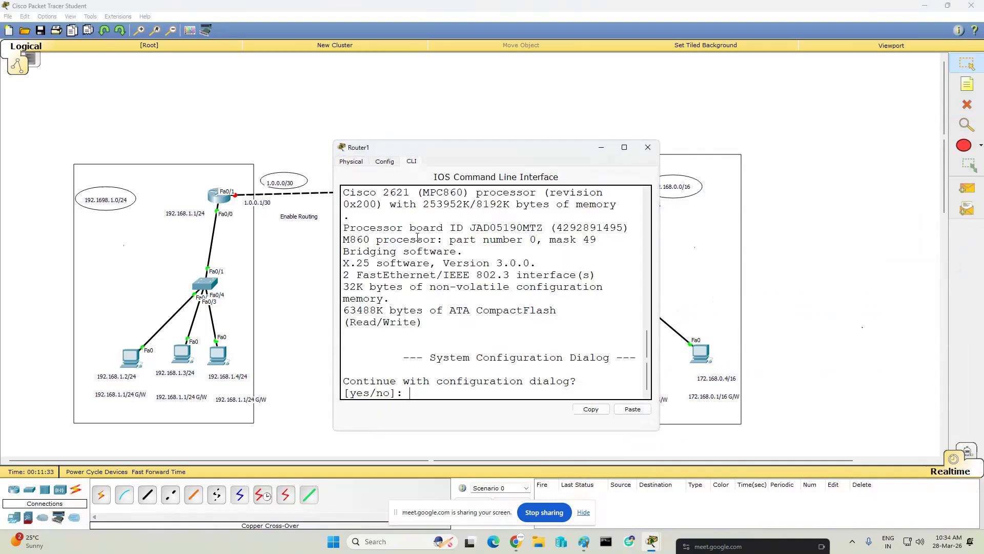
pyautogui.write('no')
pyautogui.press('Return')
pyautogui.press('Return')
pyautogui.press('Return')
pyautogui.press('Return')
# - Enter privileged mode and then global configuration mode on the middle router
pyautogui.write('conf t')
pyautogui.press('Return')
pyautogui.press('Return')
pyautogui.press('Return')
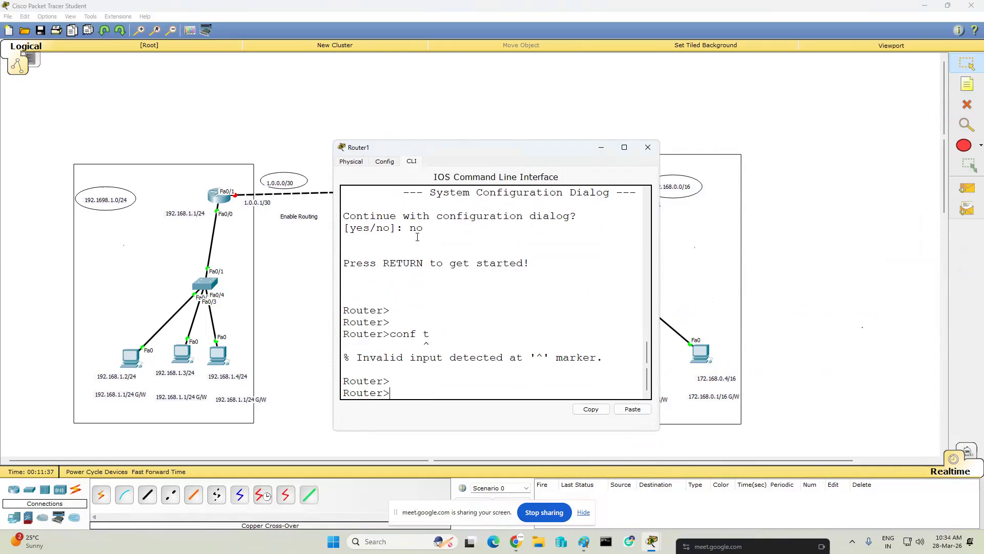
pyautogui.write('en')
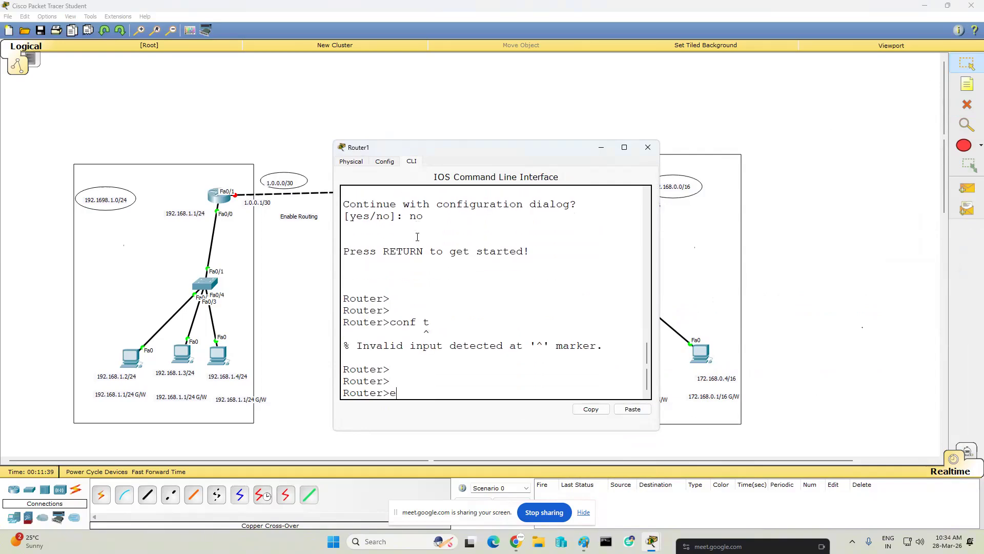
pyautogui.press('Return')
pyautogui.press('Return')
pyautogui.press('Return')
pyautogui.write('conf t')
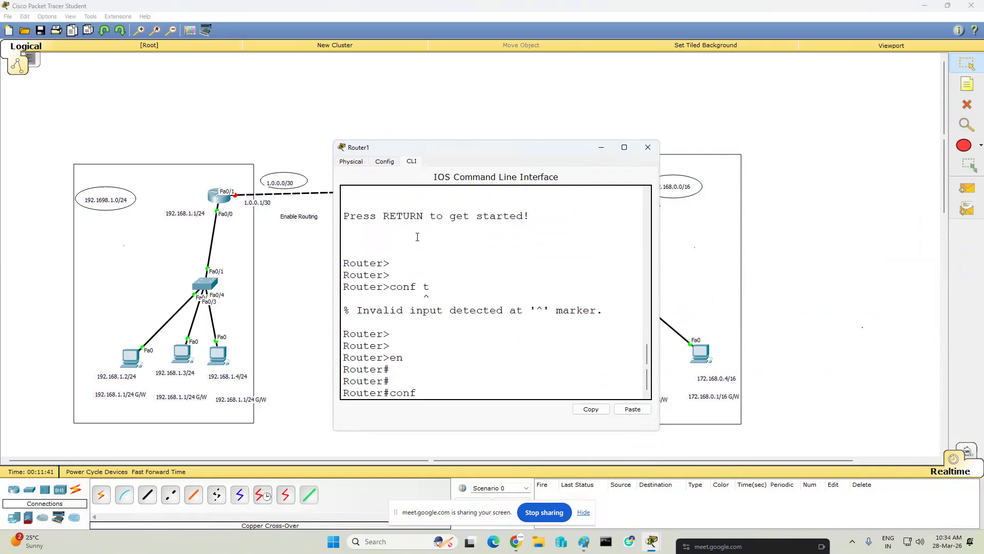
pyautogui.press('Return')
pyautogui.press('Return')
pyautogui.press('Return')
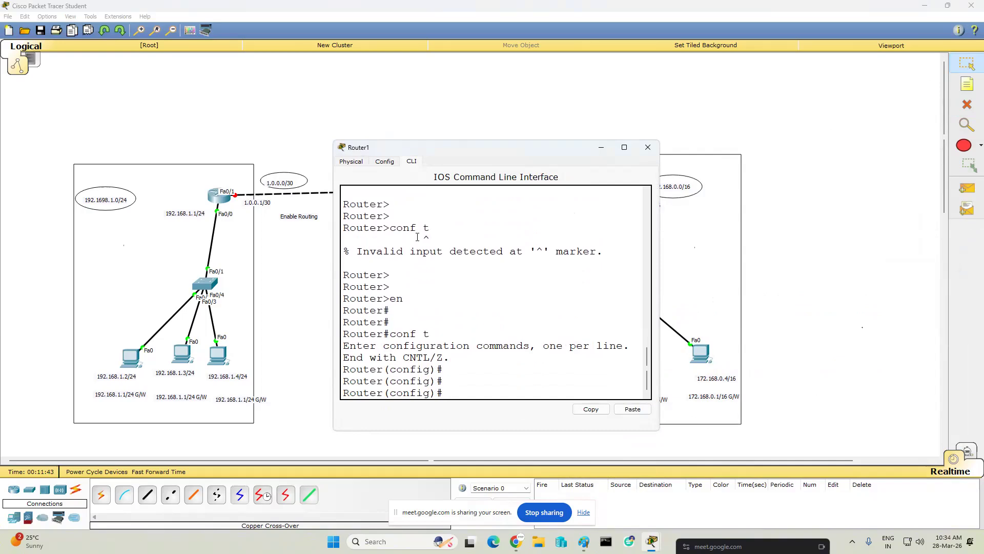
# - Set the middle router's hostname to ISP
pyautogui.write('hos')
pyautogui.press('Tab')
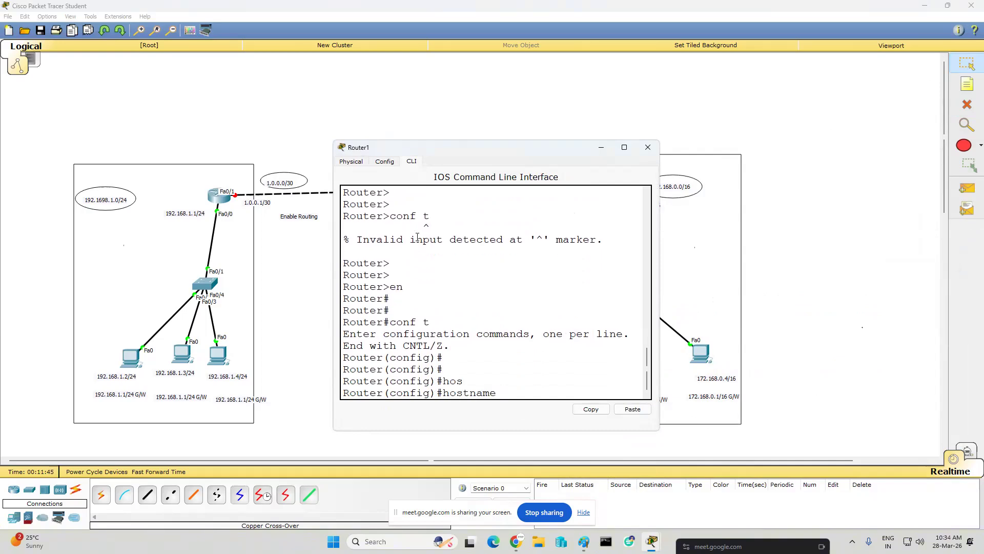
pyautogui.write('ISP')
pyautogui.press('Return')
pyautogui.press('Return')
pyautogui.press('Return')
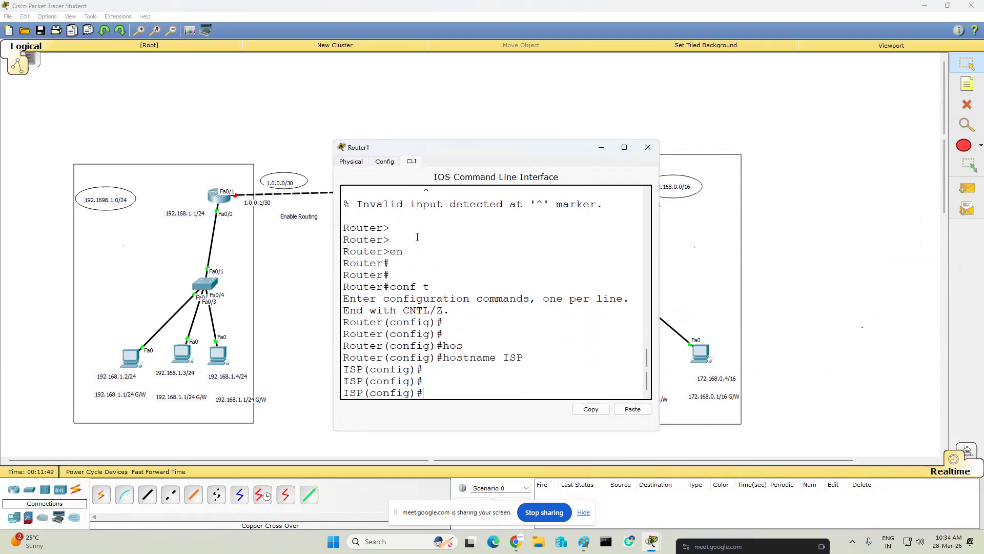
# - Assign IP address 1.0.0.2 with mask 255.255.255.252 to the ISP router's interface fa0/0
pyautogui.write('int fa0/')
pyautogui.moveTo(446, 149); pyautogui.dragTo(450, 238)
pyautogui.write('0')
pyautogui.press('Return')
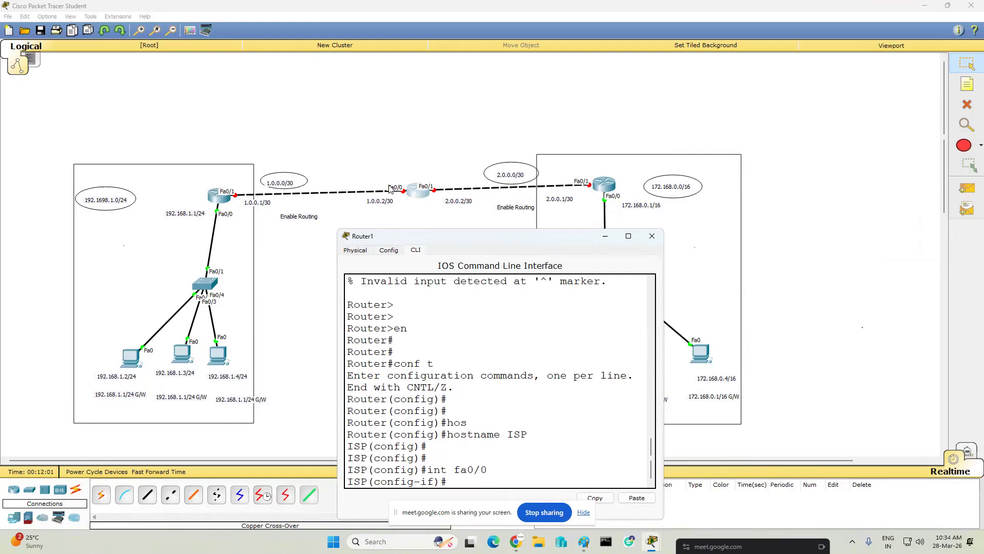
pyautogui.write('ip add 1.0.0.2 255.255.255.252')
pyautogui.press('Return')
pyautogui.press('Return')
pyautogui.press('Return')
pyautogui.press('Return')
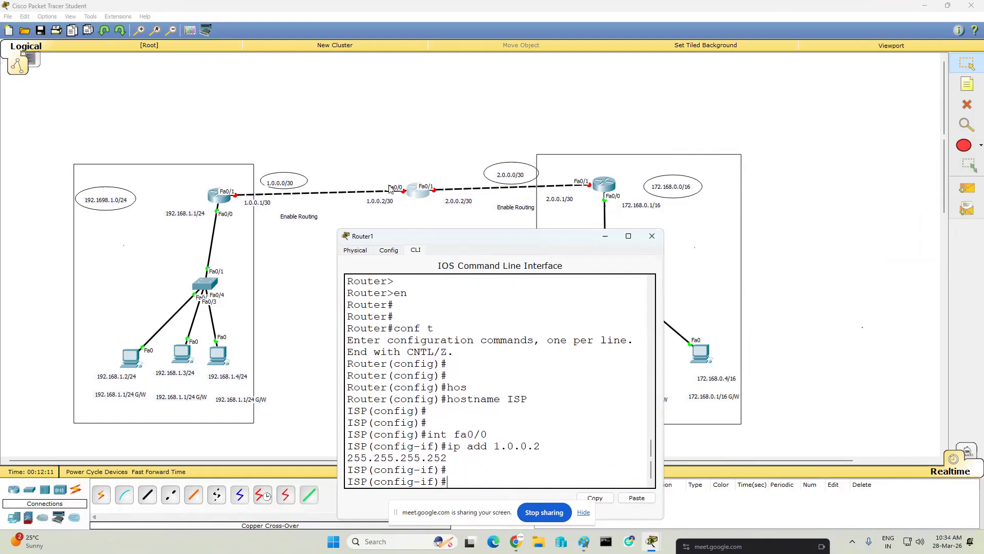
# - Enable the ISP router's interface fa0/0 with no shut
pyautogui.write('no shut')
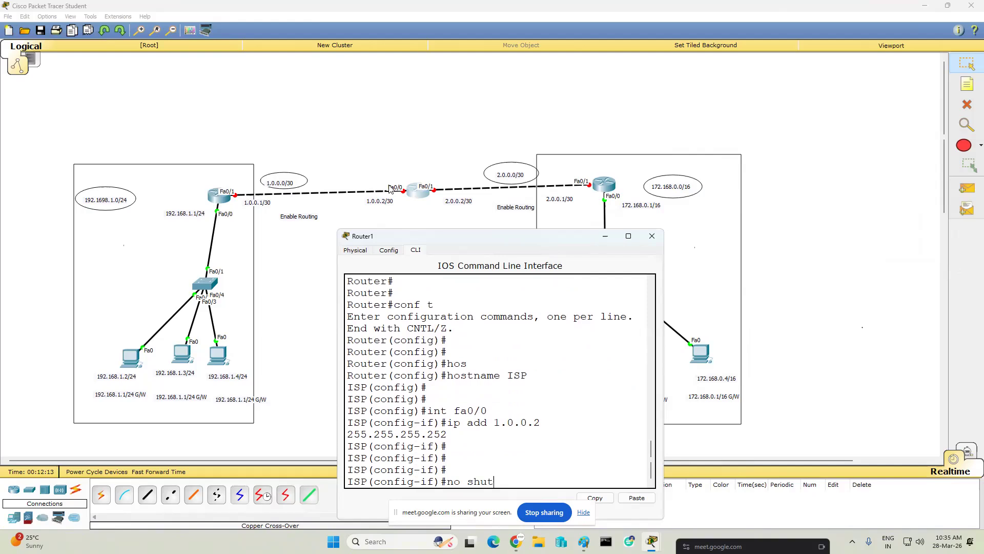
pyautogui.press('Return')
# - Select the ISP router's interface fa0/1 for configuration and enable it with no shut
pyautogui.press('Return')
pyautogui.press('Return')
pyautogui.press('Return')
pyautogui.press('Return')
pyautogui.write('int fa0/1')
pyautogui.press('Return')
pyautogui.press('Return')
pyautogui.press('Return')
pyautogui.write('no')
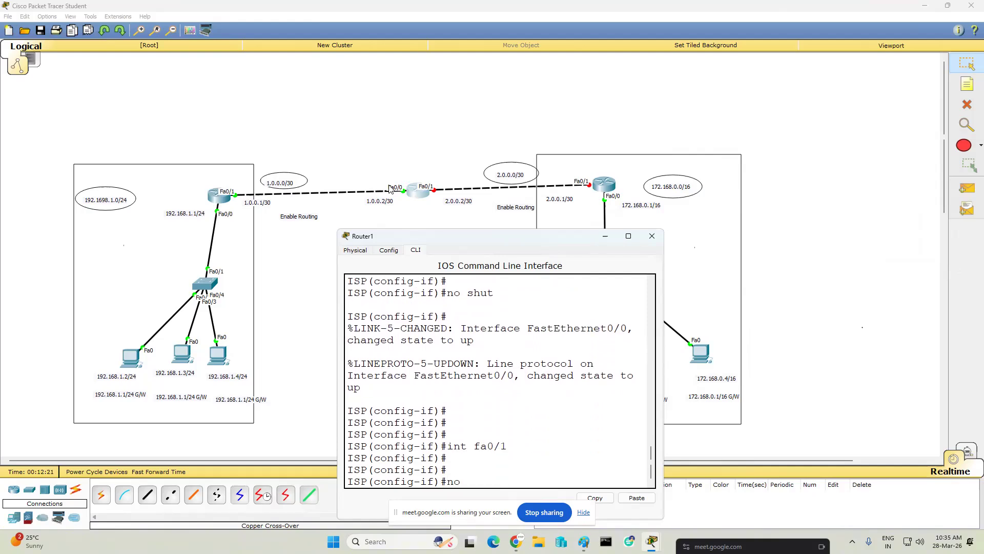
pyautogui.write(' shut')
pyautogui.press('Return')
pyautogui.press('Return')
pyautogui.press('Return')
pyautogui.press('Return')
pyautogui.press('Return')
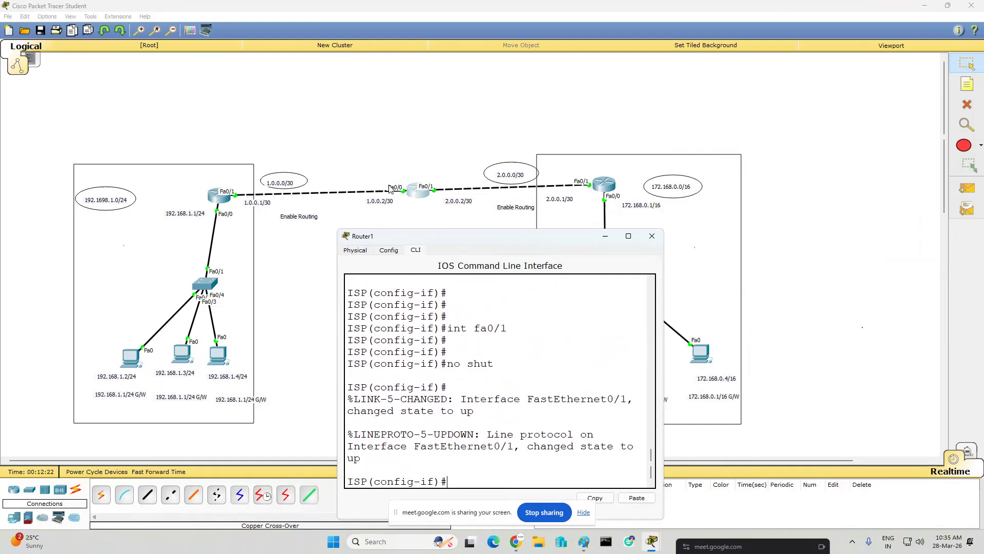
pyautogui.press('Return')
# - Assign IP address 2.0.0.2 with mask 255.255.255.252 to the ISP router's interface fa0/1
pyautogui.write('ip ad')
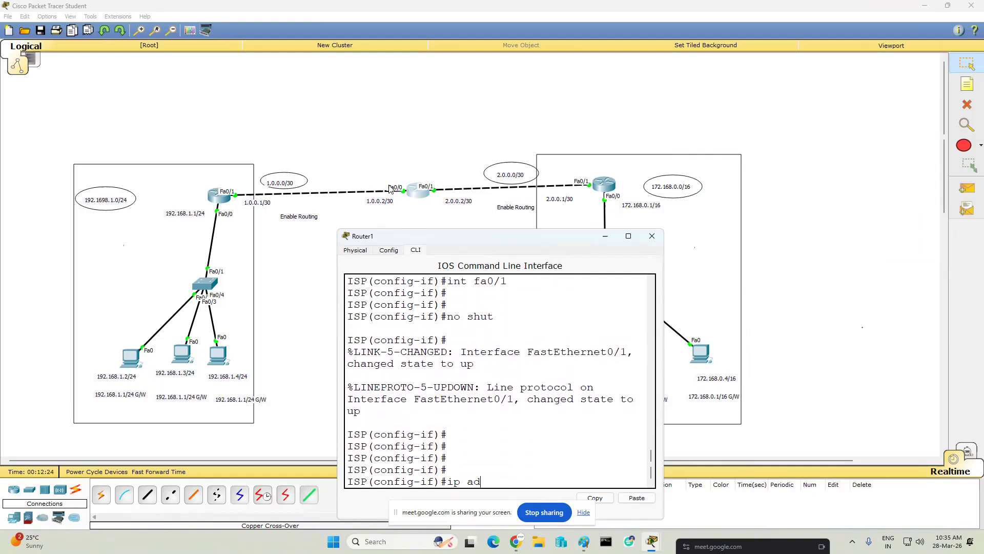
pyautogui.write('d 2.0.0.2 255.255.255.252')
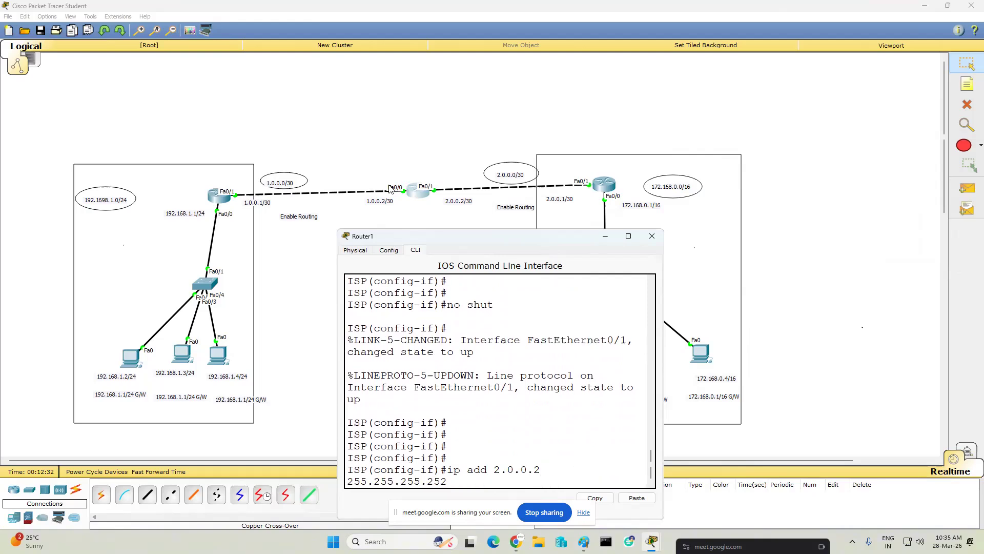
pyautogui.press('Return')
pyautogui.press('Return')
pyautogui.press('Return')
pyautogui.press('Return')
pyautogui.press('Return')
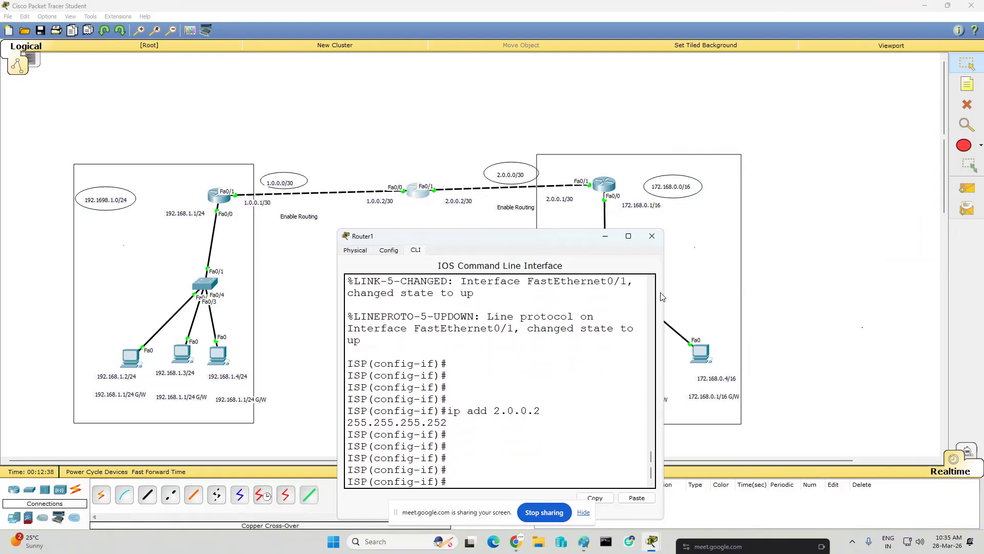
# - Add two default routes 0.0.0.0 0.0.0.0 on the ISP router, one through fa0/0 and one through fa0/1
pyautogui.moveTo(667, 291); pyautogui.dragTo(860, 291)
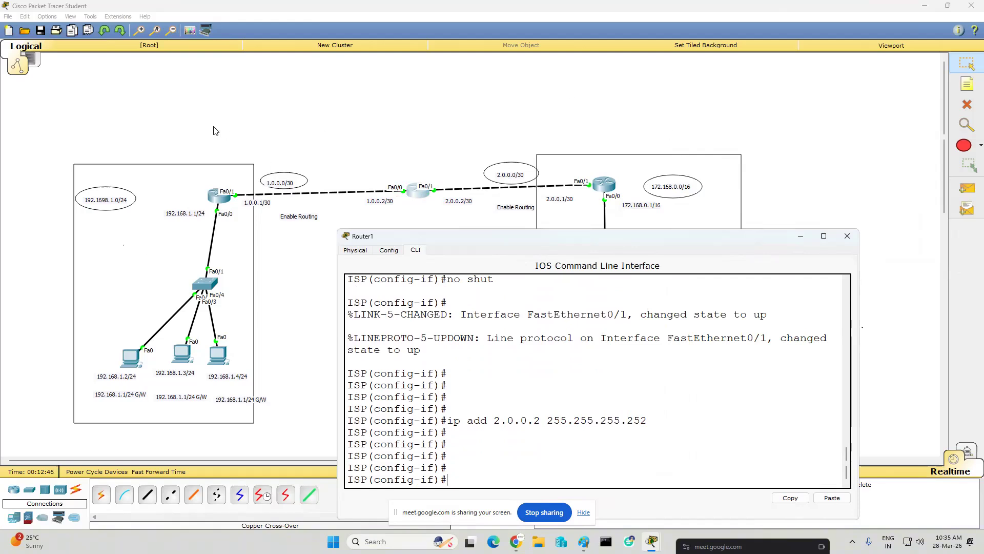
pyautogui.write('ip route 0.0.0.0 0.0.0.0 fa0/0')
pyautogui.press('Return')
pyautogui.press('Up')
pyautogui.press('BackSpace')
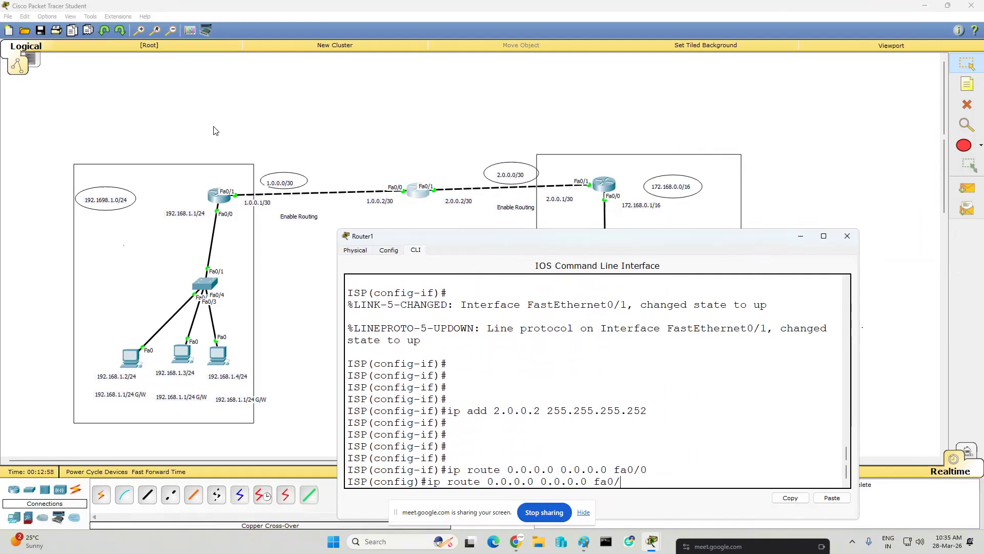
pyautogui.write('1')
pyautogui.press('Return')
pyautogui.press('Return')
pyautogui.press('Return')
pyautogui.press('Return')
# - Leave configuration mode on the ISP router, save its configuration with wr and close its window
pyautogui.write('end')
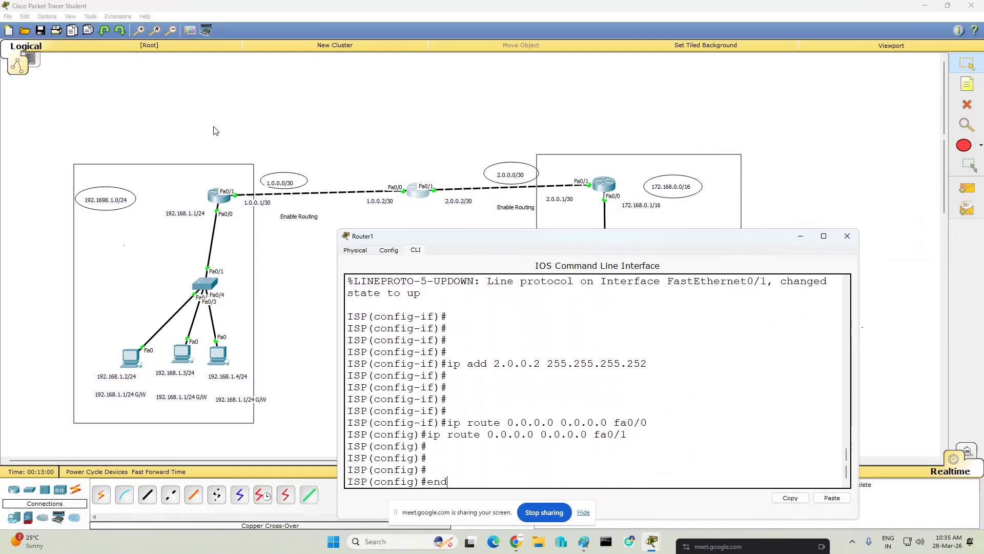
pyautogui.press('Return')
pyautogui.write('wr')
pyautogui.press('Return')
pyautogui.press('Return')
pyautogui.press('Return')
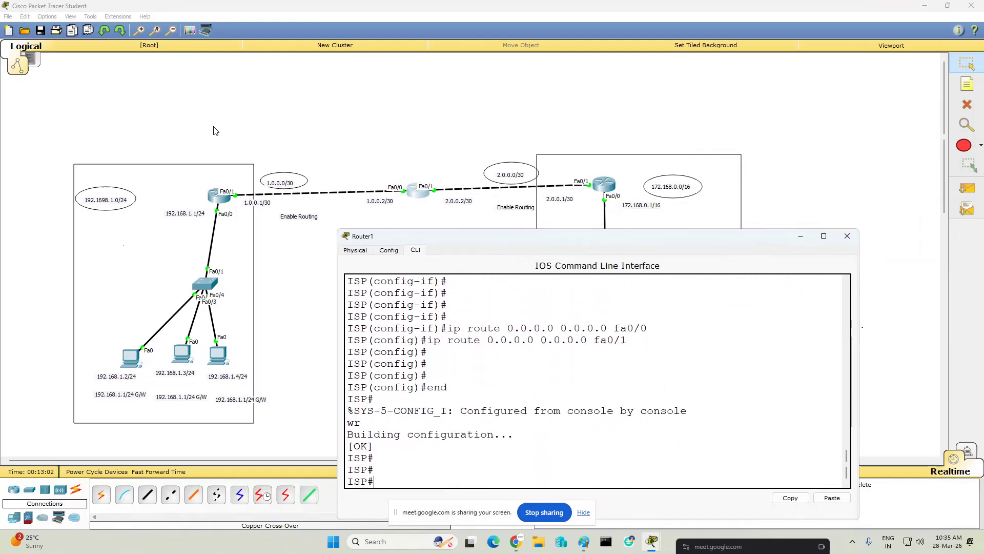
pyautogui.click(847, 236)
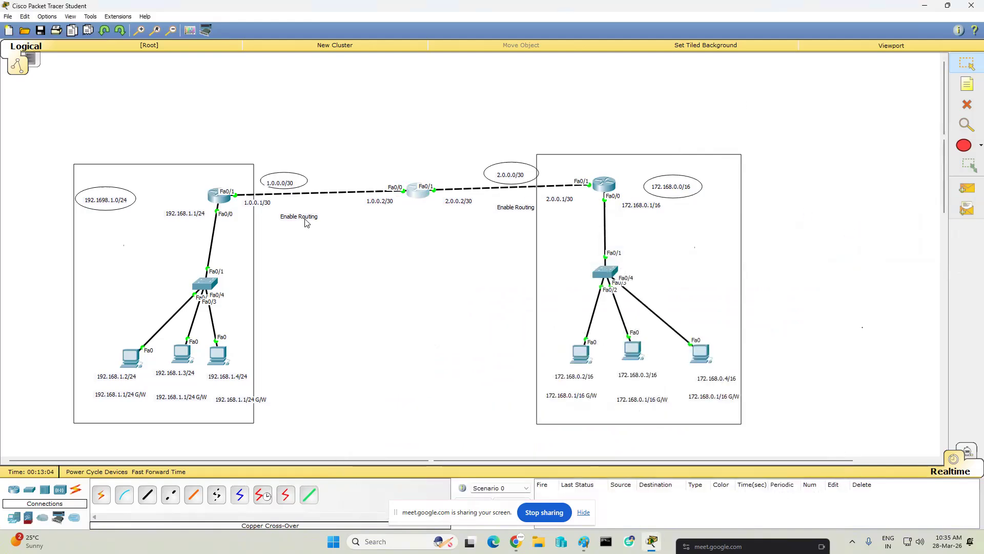
# - Draw an unfilled rectangle around the middle router and its two interface address labels
pyautogui.click(188, 32)
pyautogui.click(446, 62)
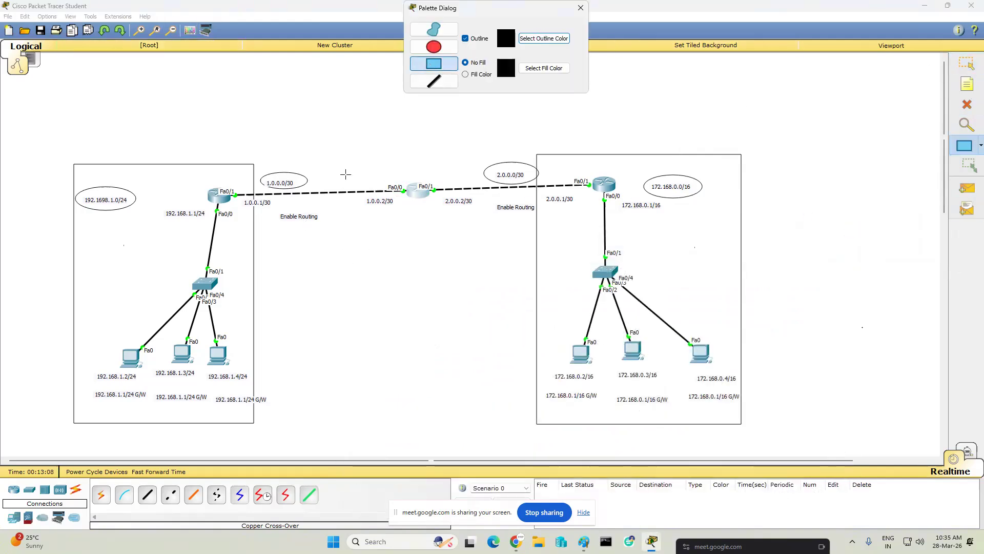
pyautogui.moveTo(349, 165)
pyautogui.mouseDown()
pyautogui.moveTo(358, 229)
pyautogui.moveTo(475, 222)
pyautogui.mouseUp()
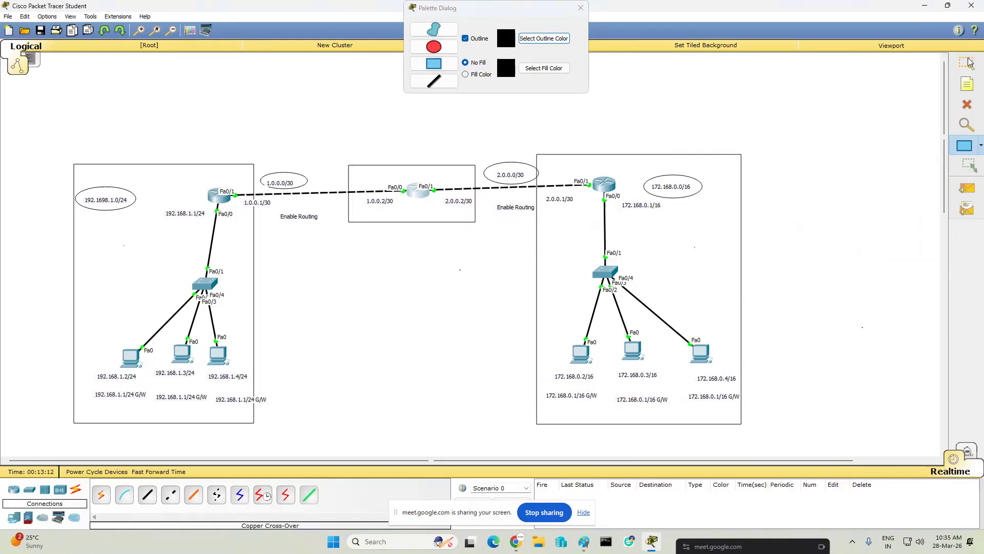
# - Add the text note "ISP" below the middle router inside its rectangle
pyautogui.click(966, 88)
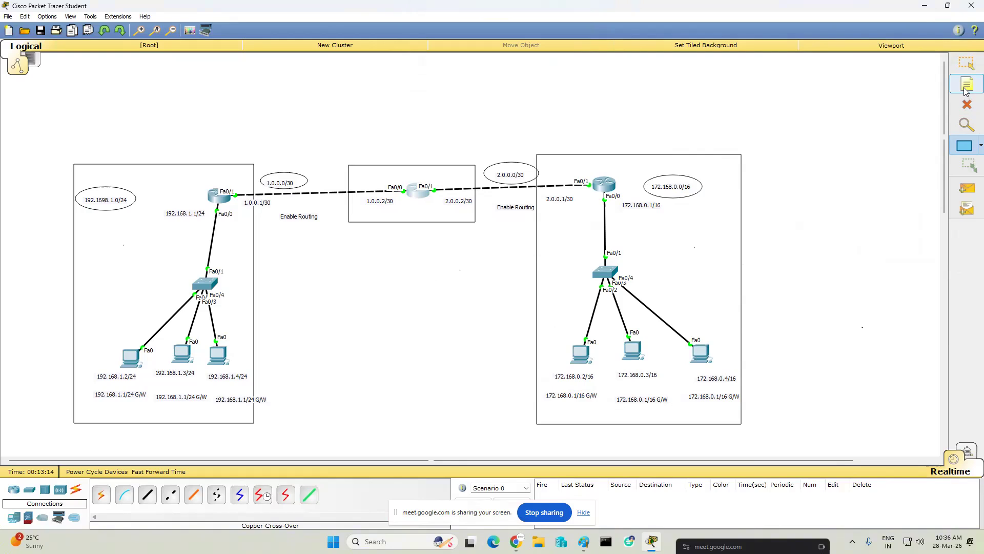
pyautogui.click(405, 204)
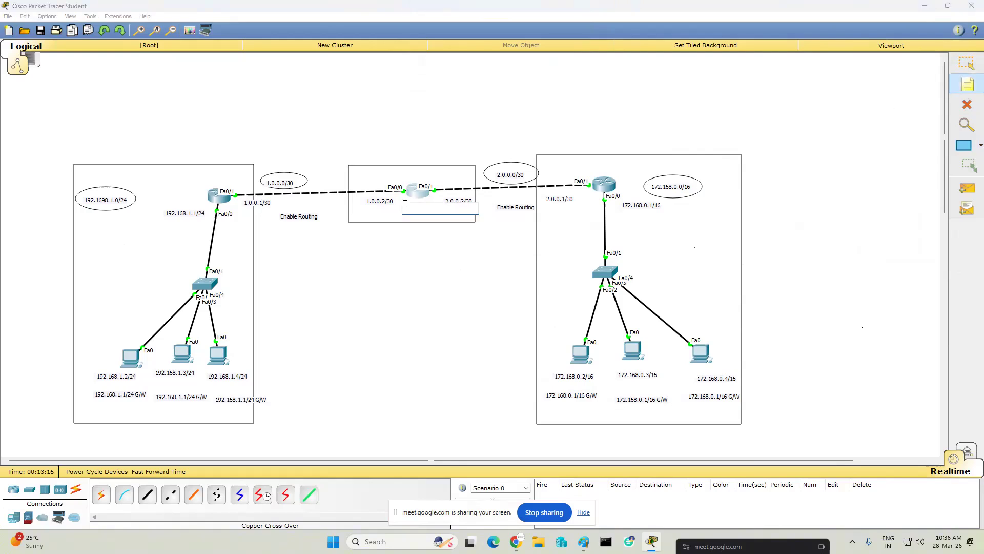
pyautogui.write('ISP')
# - Add the text notes "LAn 1-- R1" inside the left network's rectangle and "LAn2-r2" inside the right one
pyautogui.click(71, 234)
pyautogui.click(138, 278)
pyautogui.click(98, 234)
pyautogui.write('LAn 1-- R1')
pyautogui.click(474, 319)
pyautogui.click(654, 245)
pyautogui.write('LAn2-r2')
pyautogui.click(886, 235)
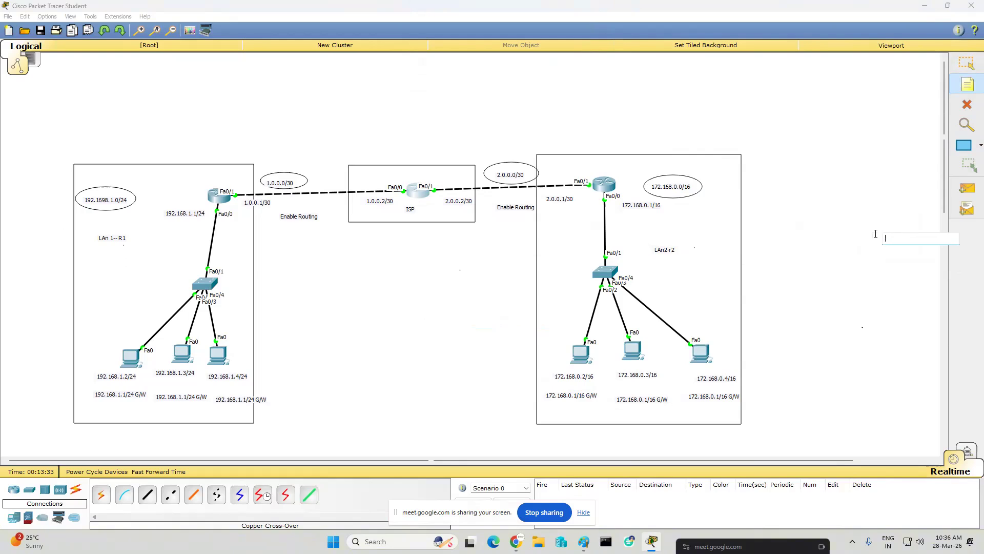
# - Ping 2.0.0.1 from the Command Prompt of the left network's PC labelled 192.168.1.2
pyautogui.click(583, 513)
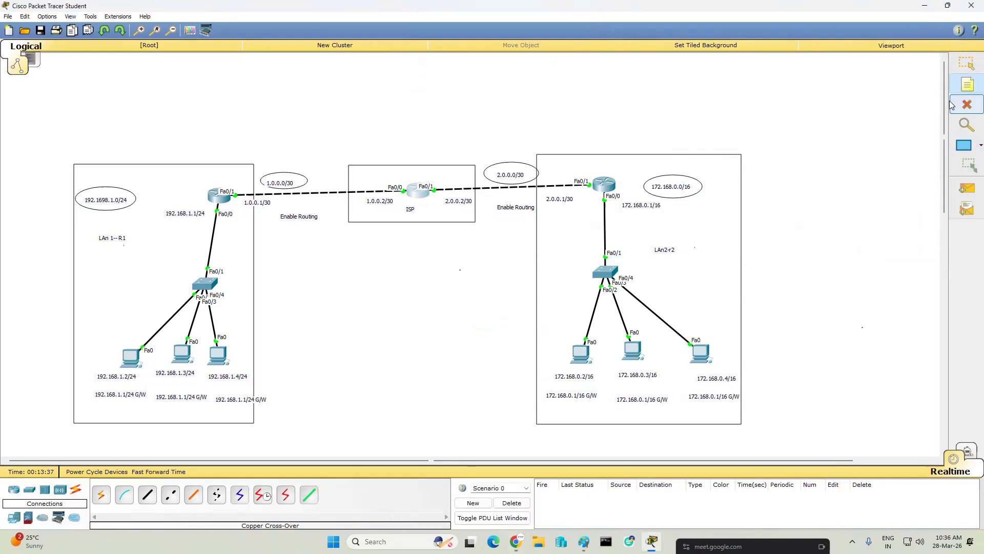
pyautogui.click(968, 64)
pyautogui.click(132, 358)
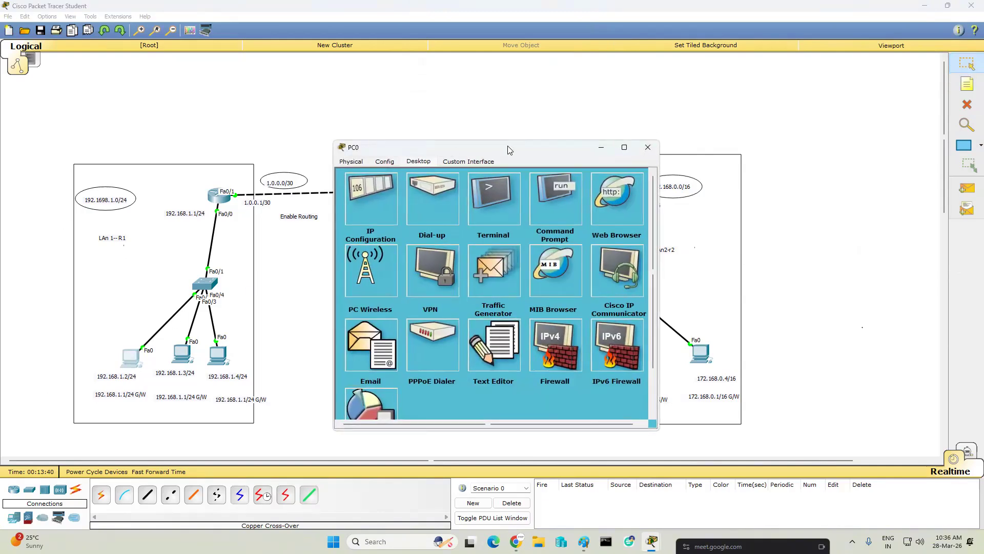
pyautogui.moveTo(508, 146); pyautogui.dragTo(439, 225)
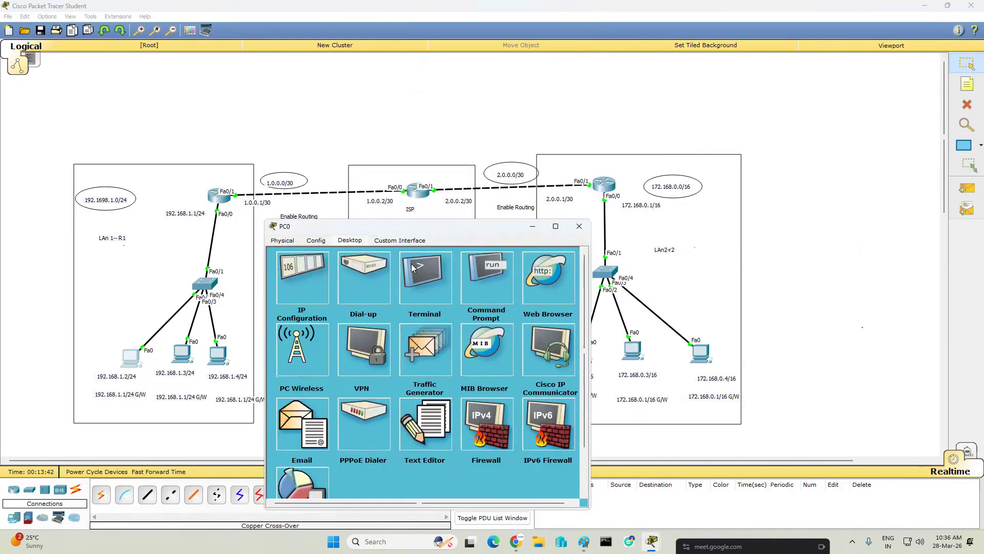
pyautogui.click(467, 271)
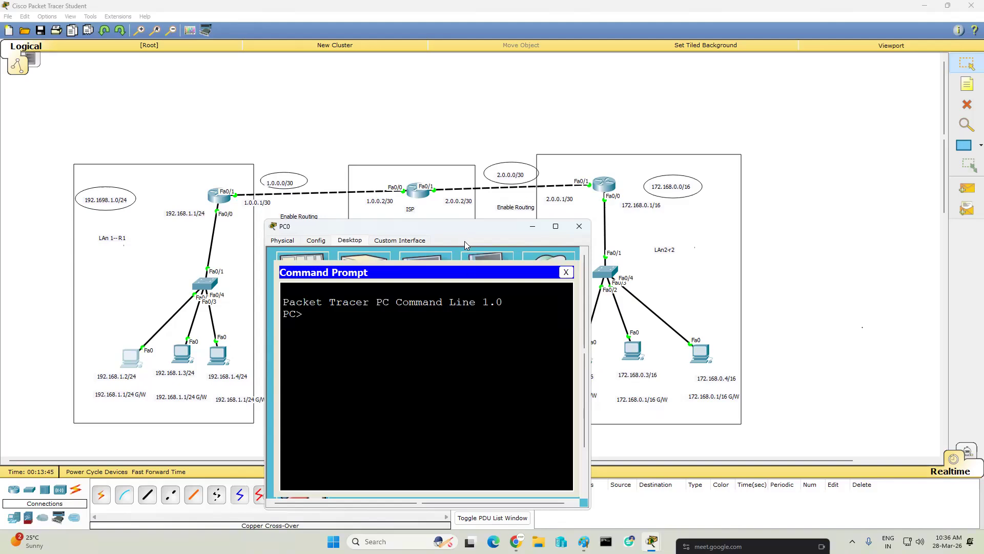
pyautogui.moveTo(447, 228); pyautogui.dragTo(426, 232)
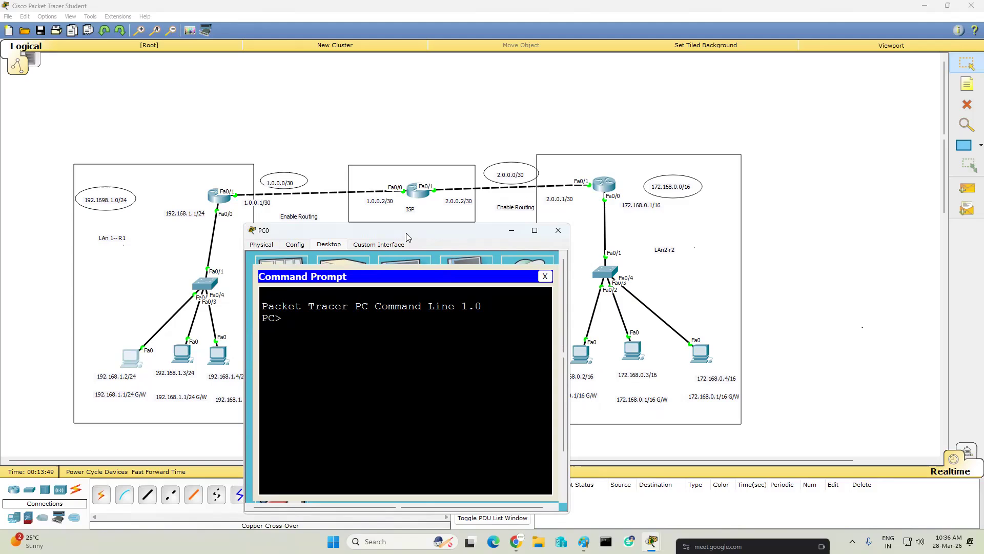
pyautogui.moveTo(401, 232); pyautogui.dragTo(391, 232)
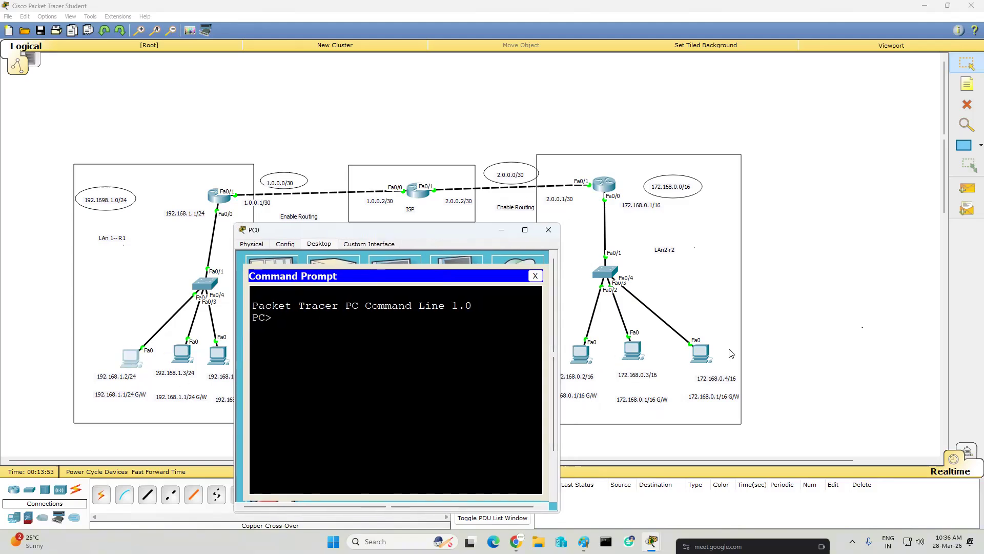
pyautogui.write('ping')
pyautogui.write('2.0.0.1')
pyautogui.press('Return')
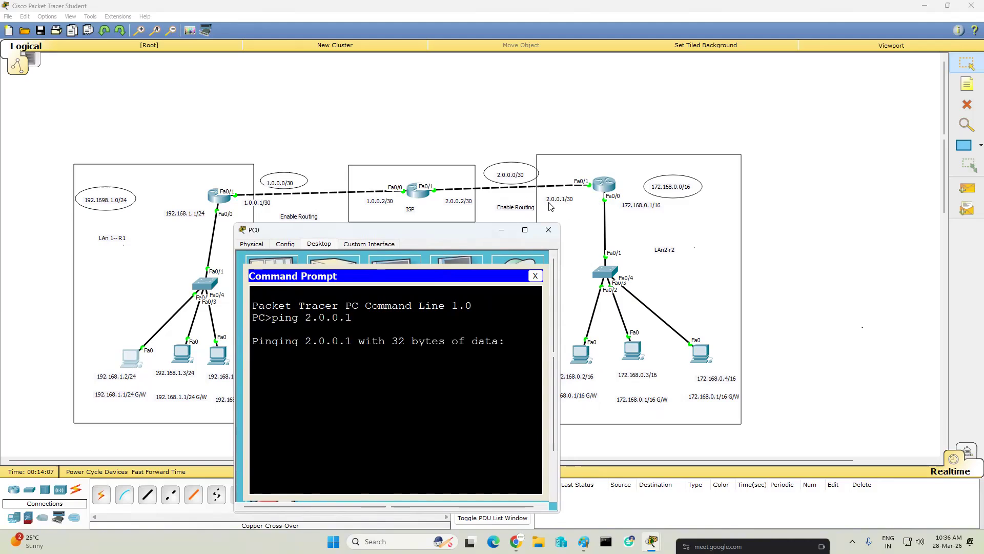
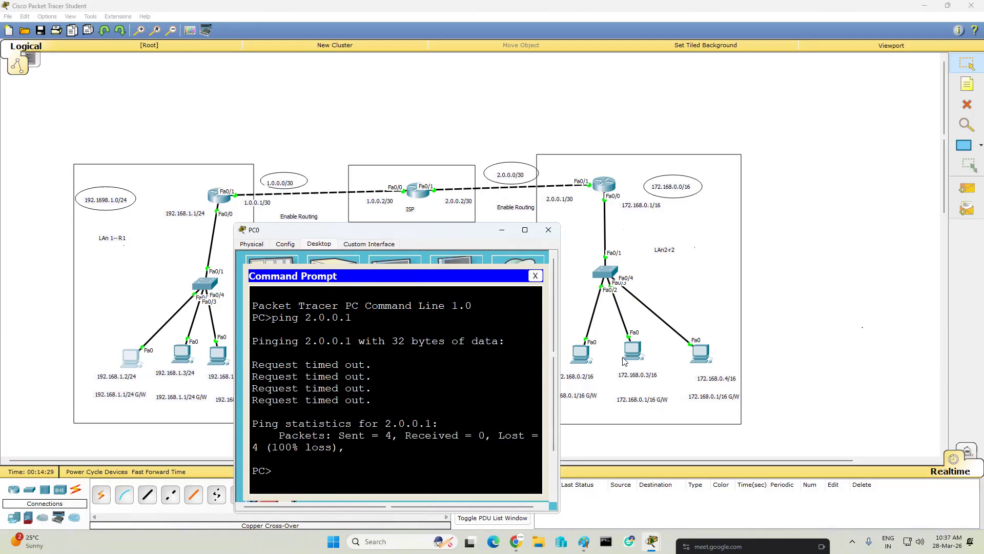
# - Ping the default gateway 192.168.1.1 from the PC's Command Prompt and widen the PC window
pyautogui.press('Up')
pyautogui.press('BackSpace')
pyautogui.press('BackSpace')
pyautogui.press('BackSpace')
pyautogui.press('BackSpace')
pyautogui.press('BackSpace')
pyautogui.write('192.168.1.1')
pyautogui.press('Return')
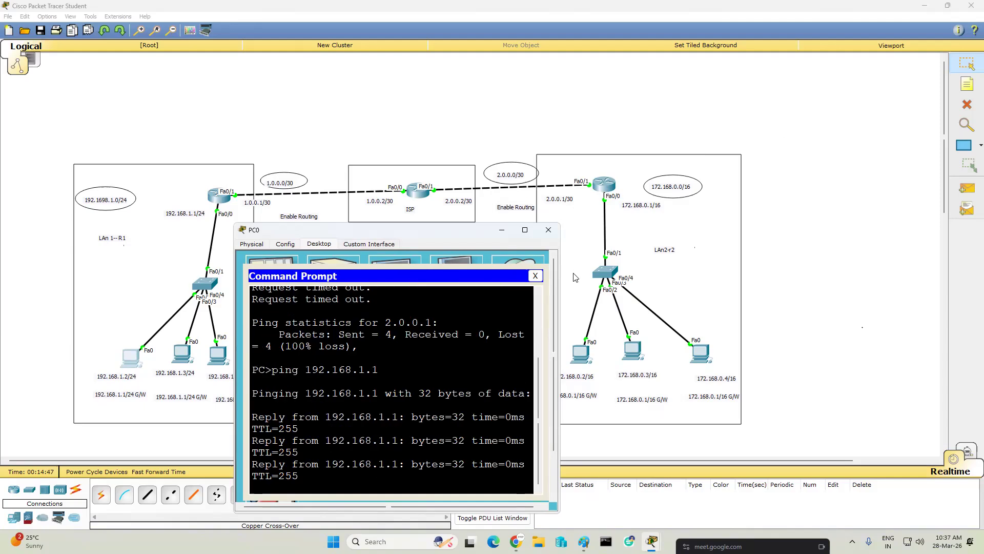
pyautogui.moveTo(560, 284); pyautogui.dragTo(634, 285)
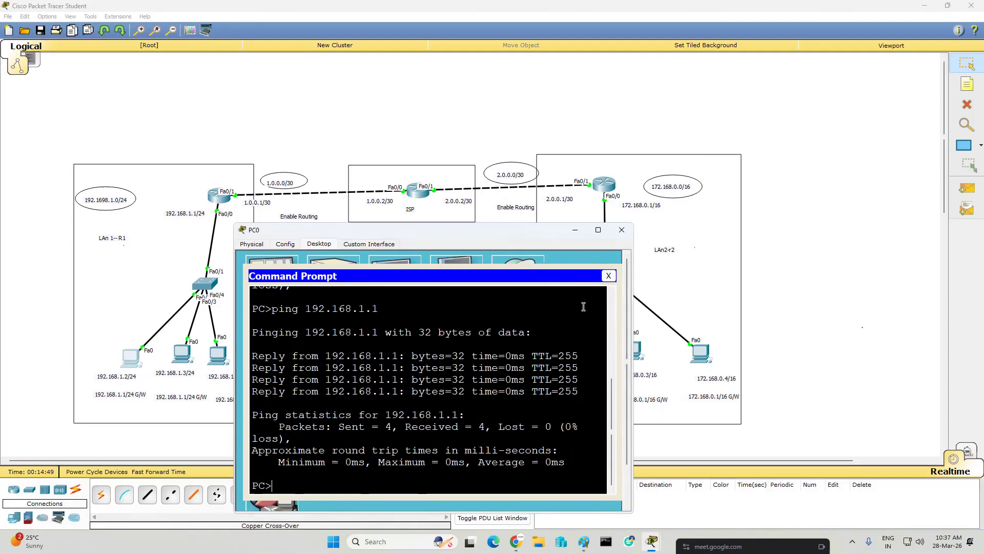
# - Ping the left router's outer interface 1.0.0.1 from the same Command Prompt
pyautogui.press('Up')
pyautogui.press('BackSpace')
pyautogui.press('BackSpace')
pyautogui.press('BackSpace')
pyautogui.press('BackSpace')
pyautogui.press('BackSpace')
pyautogui.press('BackSpace')
pyautogui.press('BackSpace')
pyautogui.press('BackSpace')
pyautogui.press('BackSpace')
pyautogui.press('BackSpace')
pyautogui.press('BackSpace')
pyautogui.press('BackSpace')
pyautogui.press('BackSpace')
pyautogui.press('BackSpace')
pyautogui.write('ping 1.0.0.1')
pyautogui.press('Return')
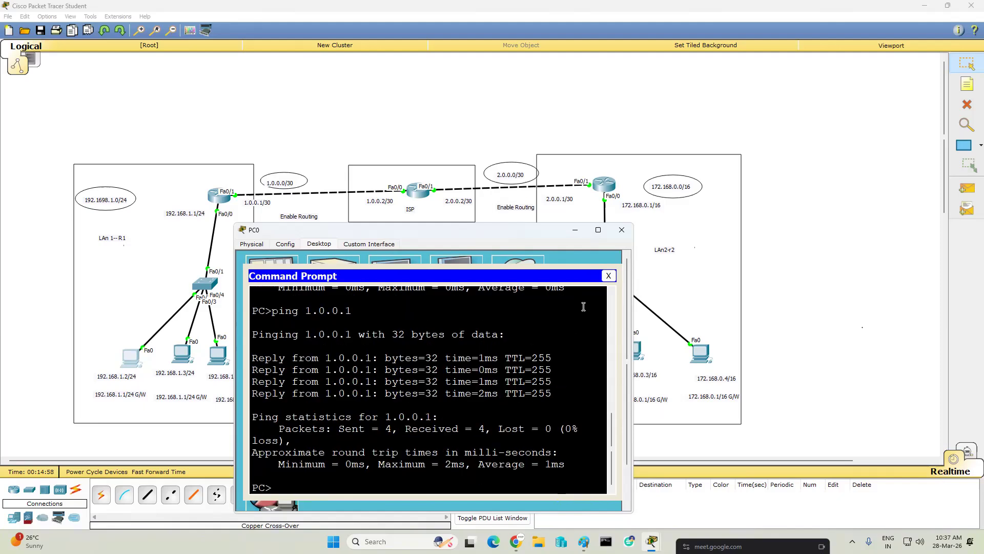
# - Ping the ISP router's address 1.0.0.2 from the PC, then return to the topology
pyautogui.press('Up')
pyautogui.press('BackSpace')
pyautogui.press('Return')
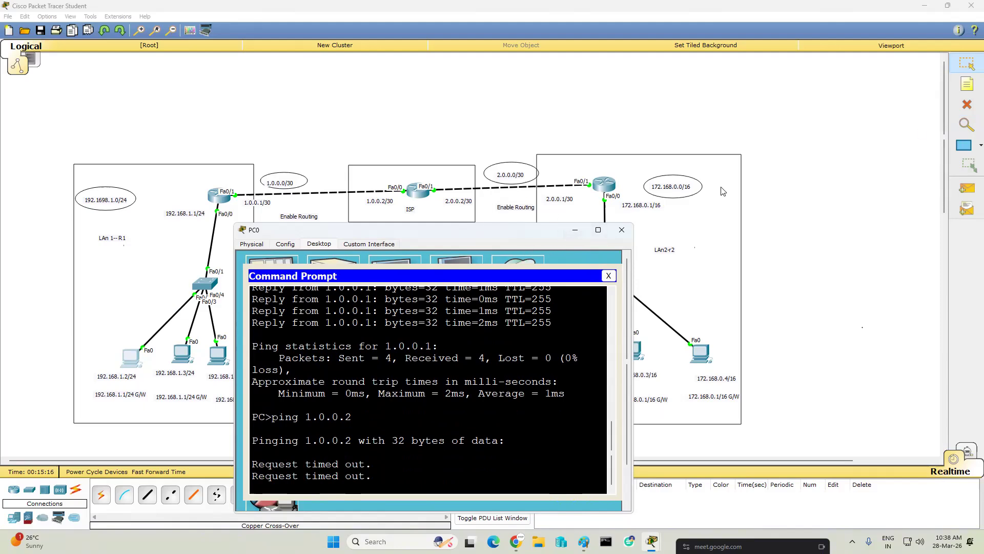
pyautogui.click(880, 180)
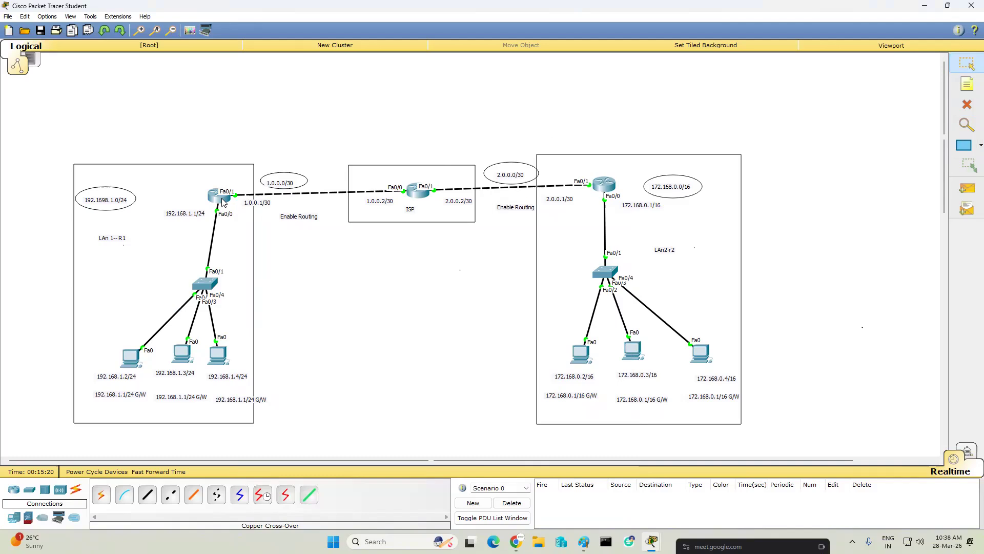
# - Send simple PDUs from the left router to the ISP router and from the ISP router to the right router
pyautogui.moveTo(223, 202)
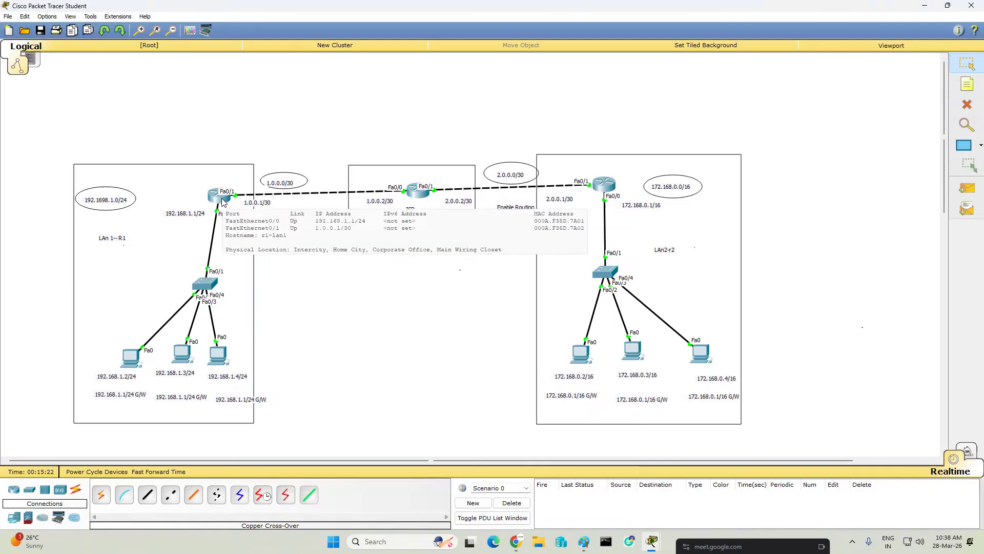
pyautogui.moveTo(413, 195)
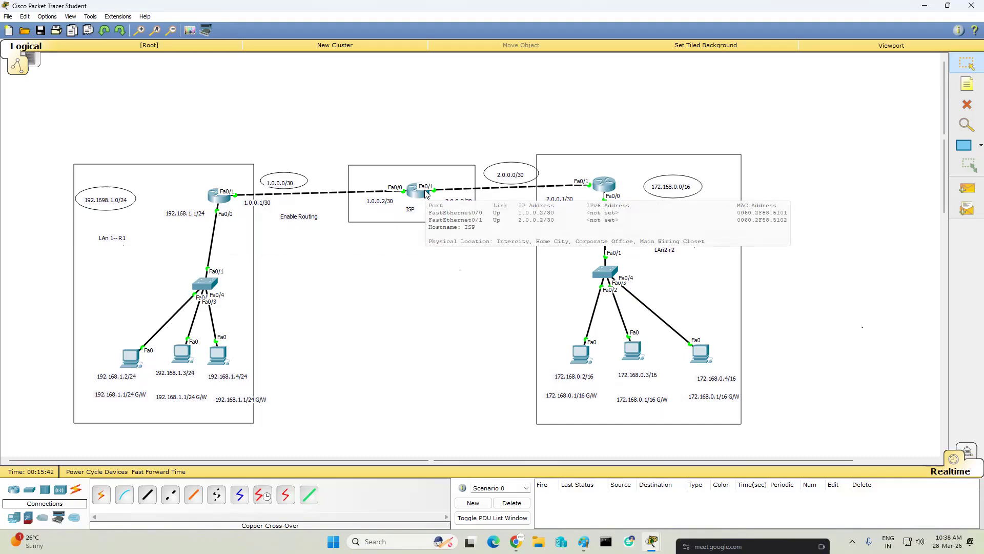
pyautogui.moveTo(599, 191)
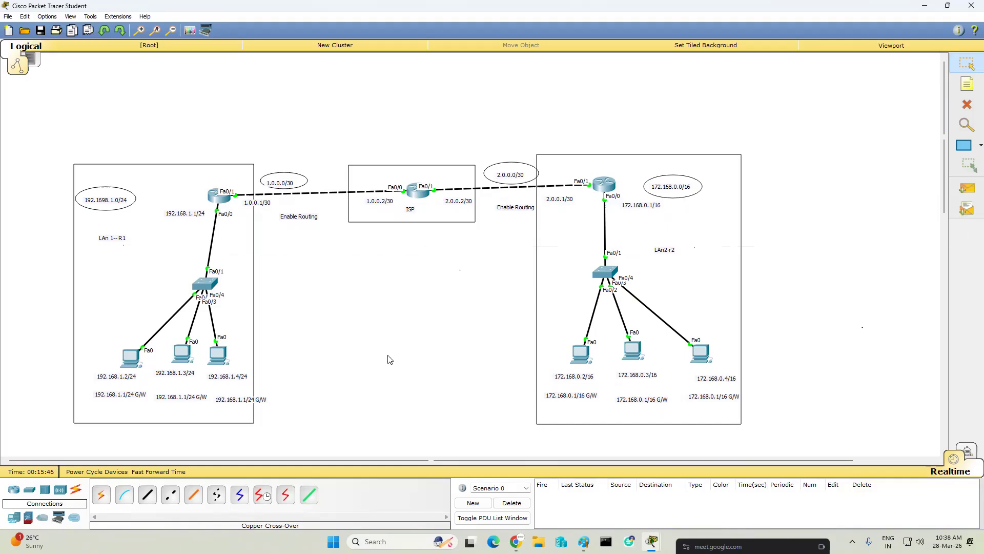
pyautogui.click(968, 190)
pyautogui.click(218, 197)
pyautogui.click(416, 194)
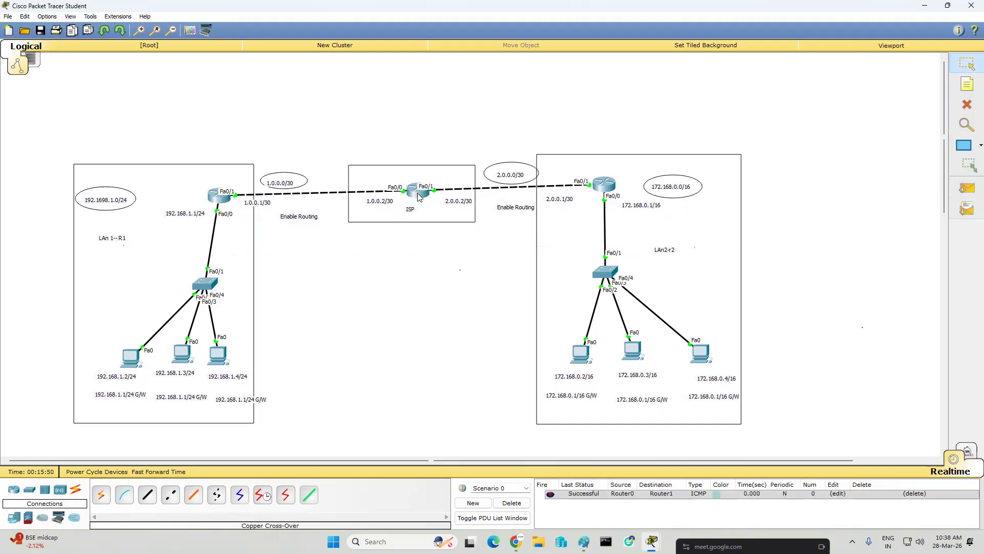
pyautogui.click(967, 190)
pyautogui.click(417, 193)
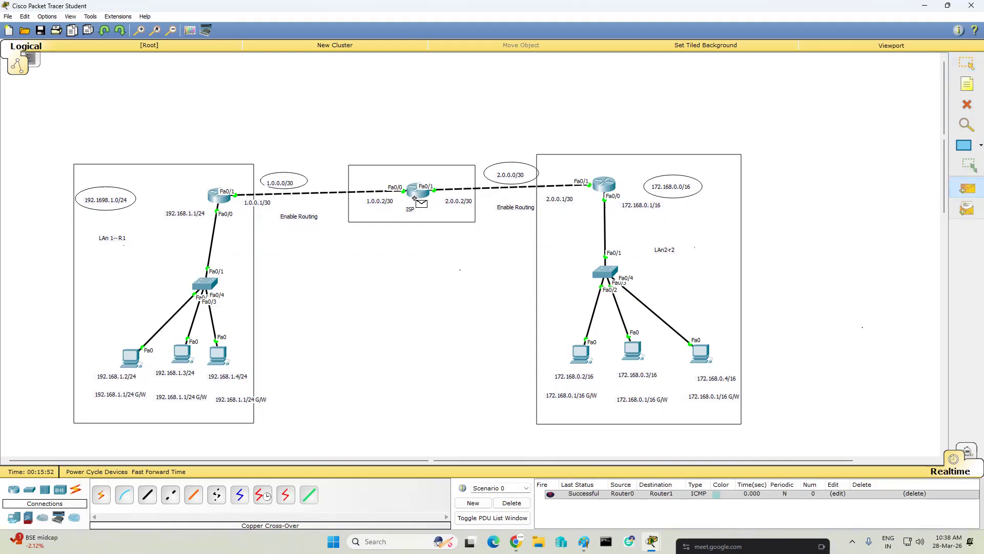
pyautogui.click(617, 182)
# - Send two simple PDUs from the right router to the PC labelled 172.168.0.2, then delete the PDU scenario
pyautogui.click(968, 189)
pyautogui.click(614, 182)
pyautogui.click(580, 352)
pyautogui.click(967, 189)
pyautogui.click(606, 185)
pyautogui.press('Escape')
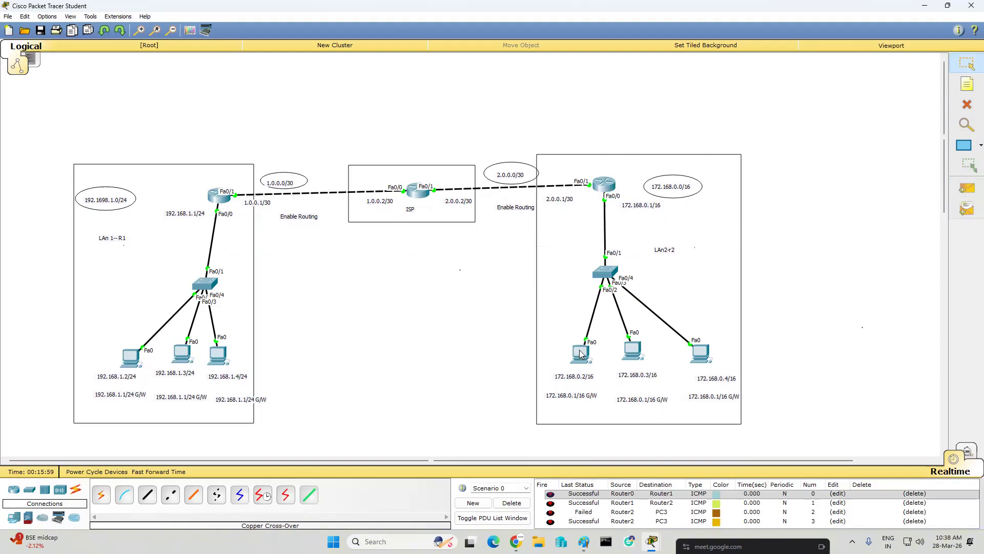
pyautogui.click(511, 502)
# - Send a simple PDU from the left router to the PC labelled 192.168.1.2
pyautogui.click(967, 189)
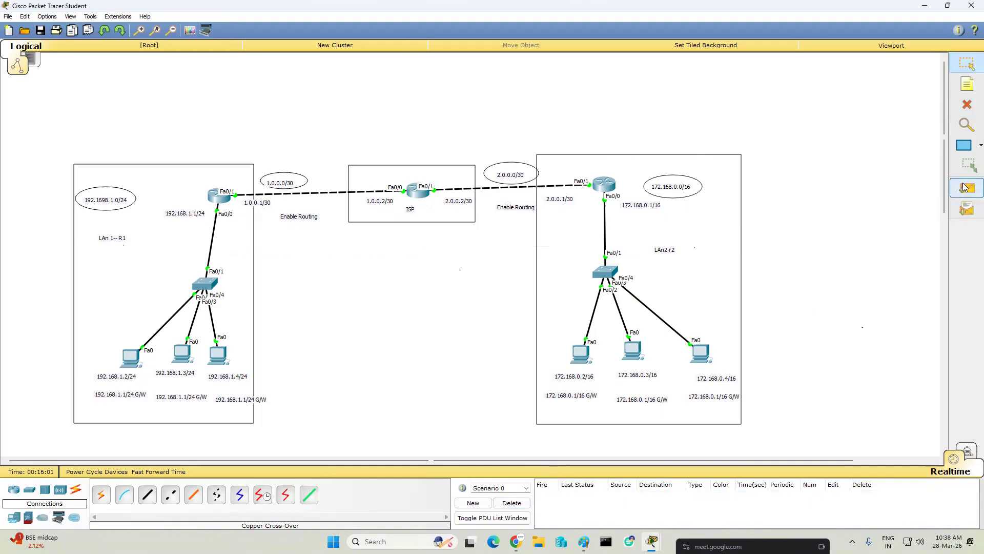
pyautogui.click(211, 195)
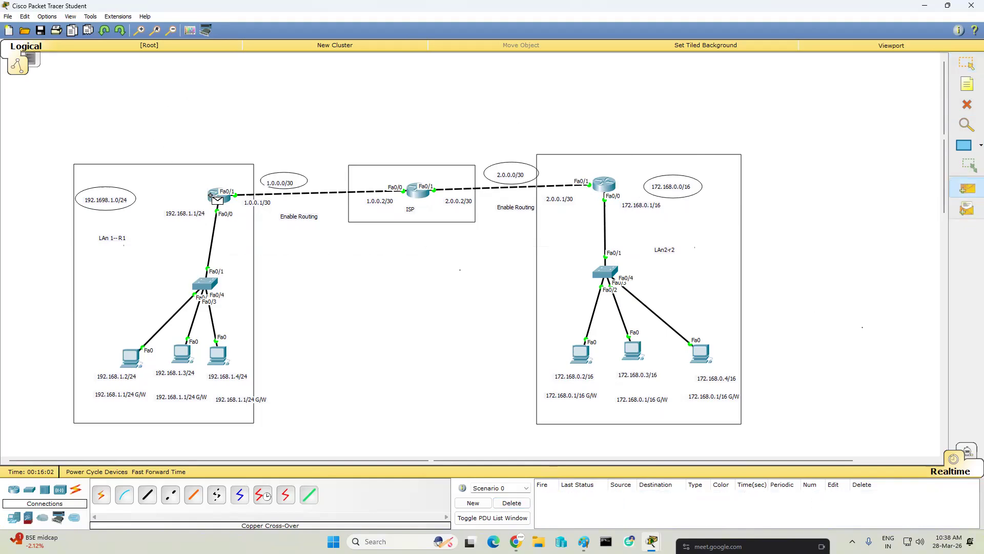
pyautogui.click(134, 359)
# - Send two simple PDUs from the PC labelled 192.168.1.2 to the ISP router, then delete the PDU scenario
pyautogui.click(967, 189)
pyautogui.click(132, 358)
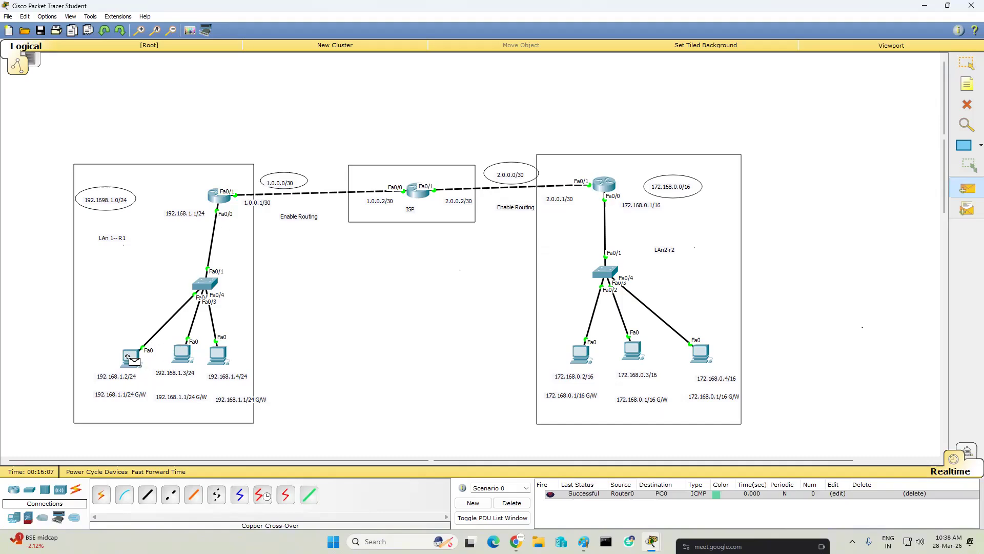
pyautogui.click(420, 195)
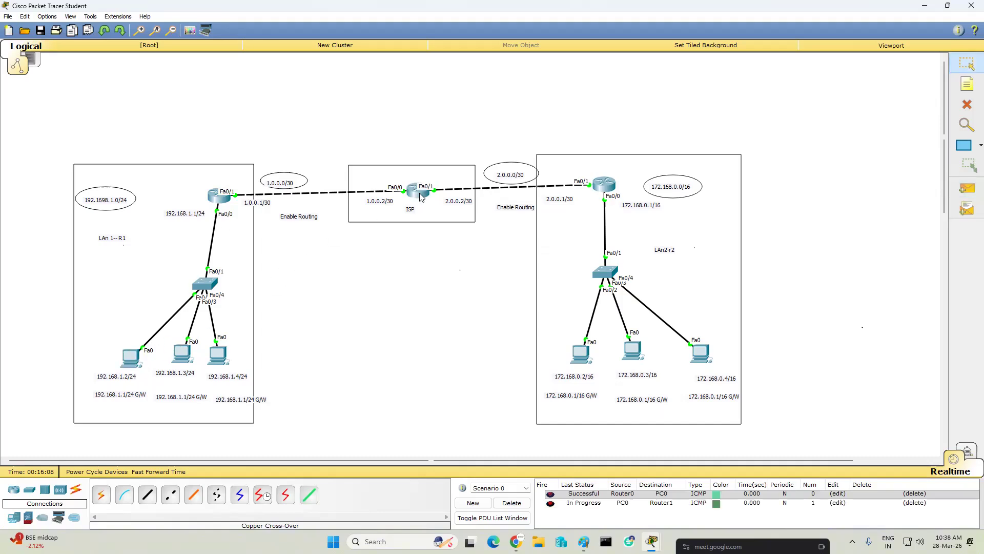
pyautogui.click(963, 191)
pyautogui.click(133, 357)
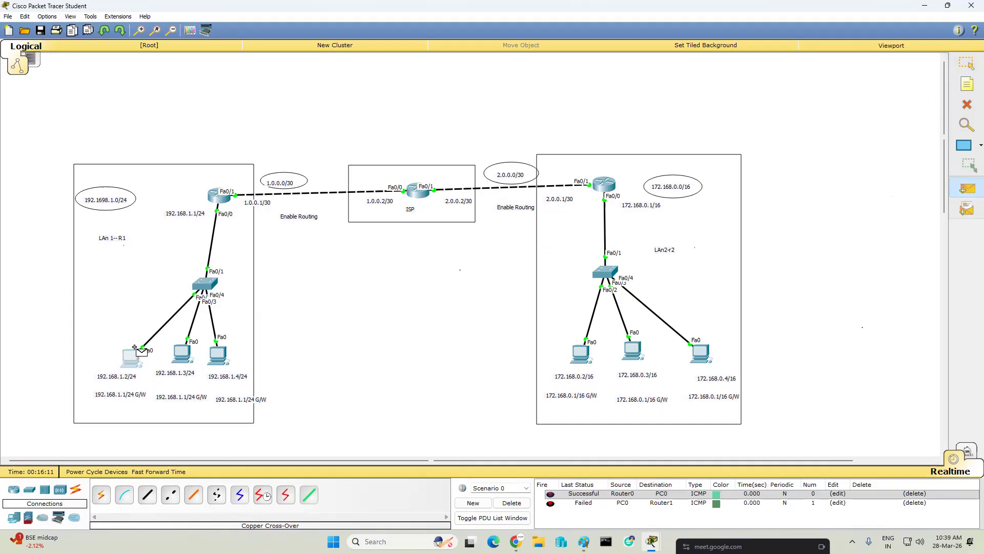
pyautogui.click(418, 192)
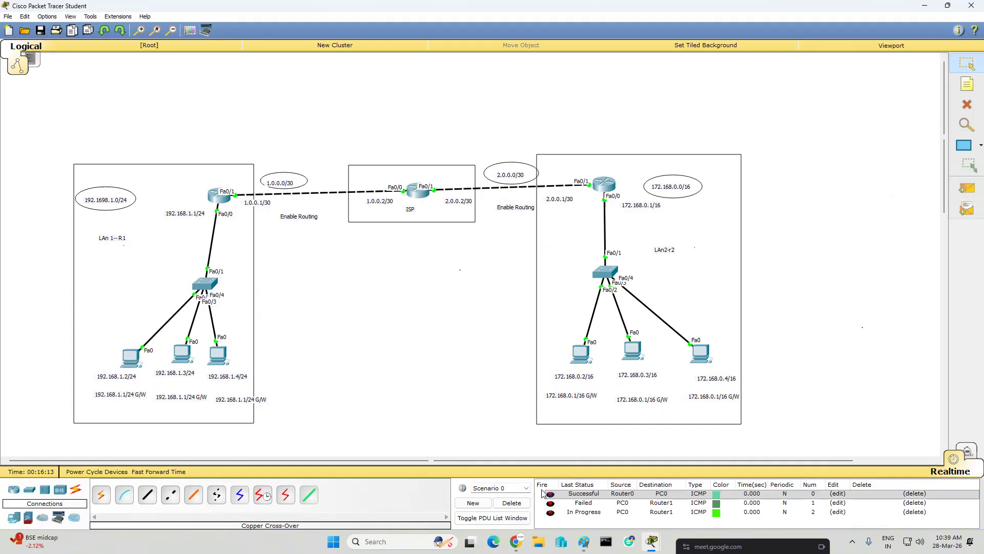
pyautogui.click(502, 501)
# - Send two simple PDUs from the PC labelled 172.168.0.2 to the ISP router, then delete the PDU scenario
pyautogui.click(968, 188)
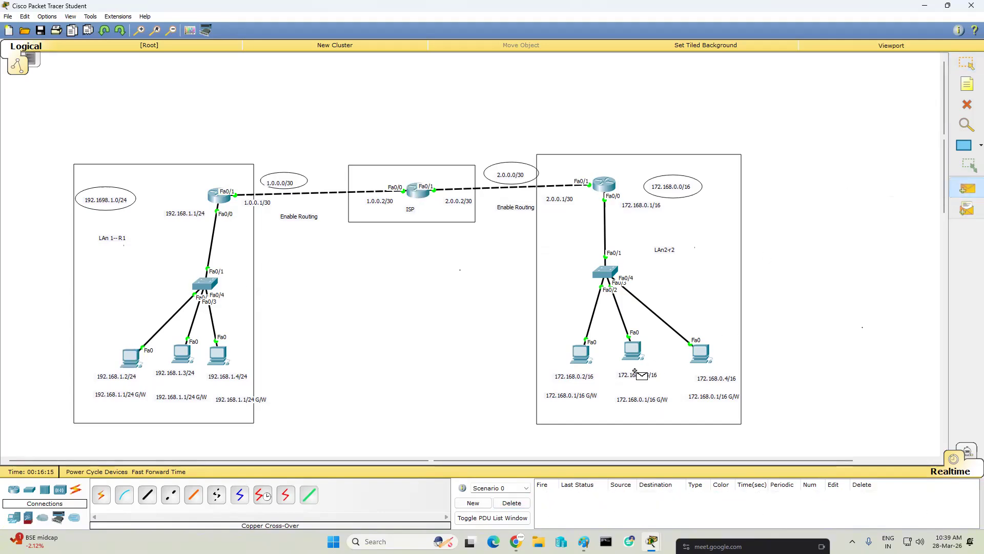
pyautogui.click(581, 361)
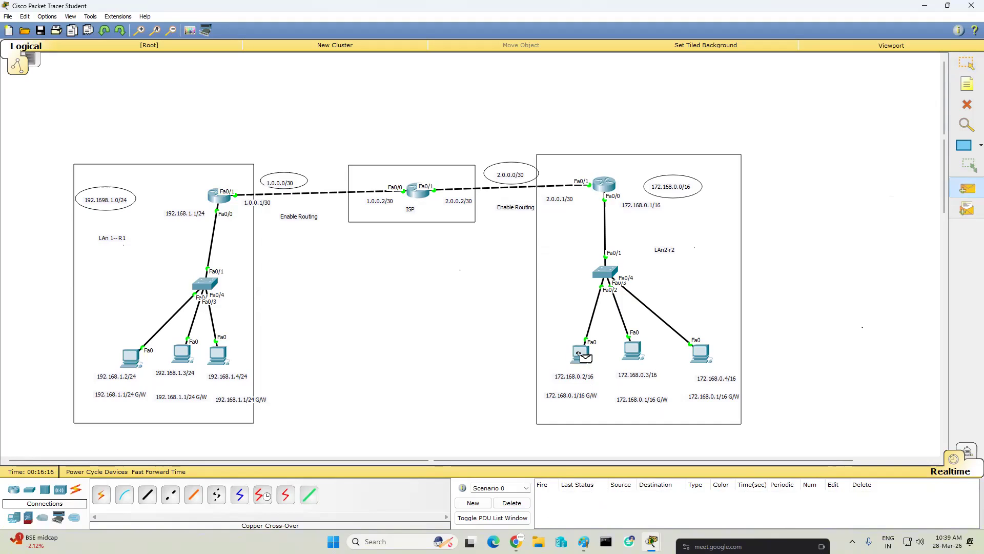
pyautogui.click(420, 196)
pyautogui.click(968, 188)
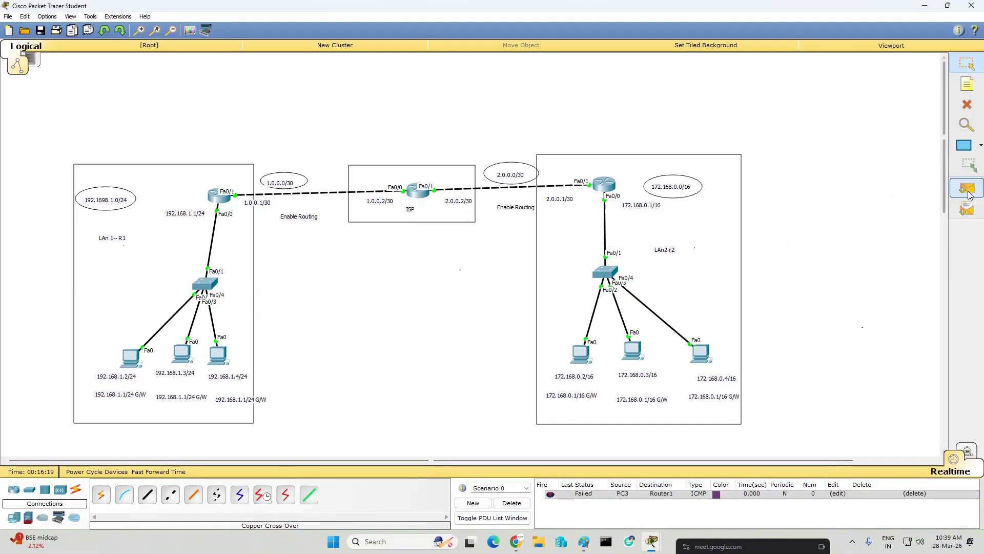
pyautogui.click(581, 353)
pyautogui.click(410, 191)
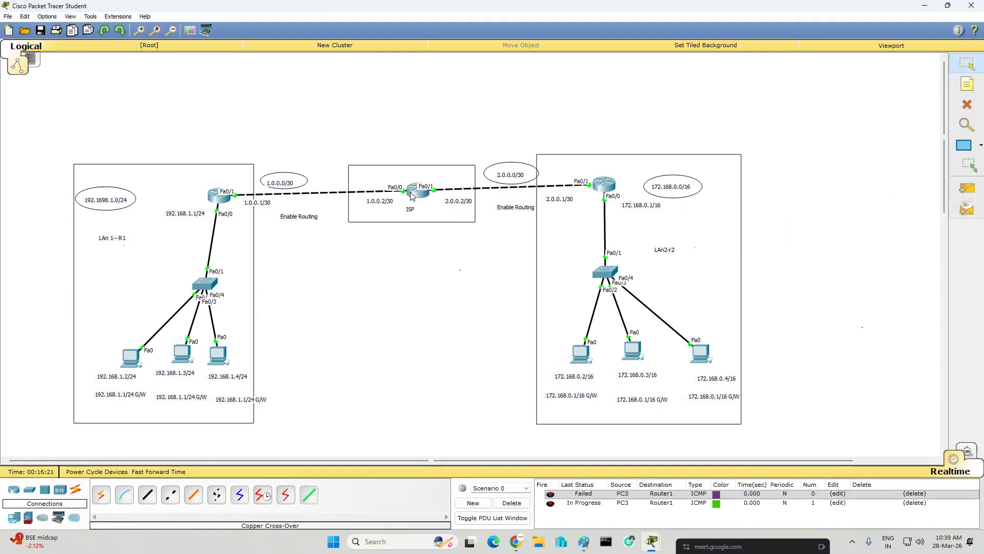
pyautogui.click(510, 503)
# - Display the right router's running configuration in its CLI and examine its interface addresses and default route
pyautogui.click(963, 65)
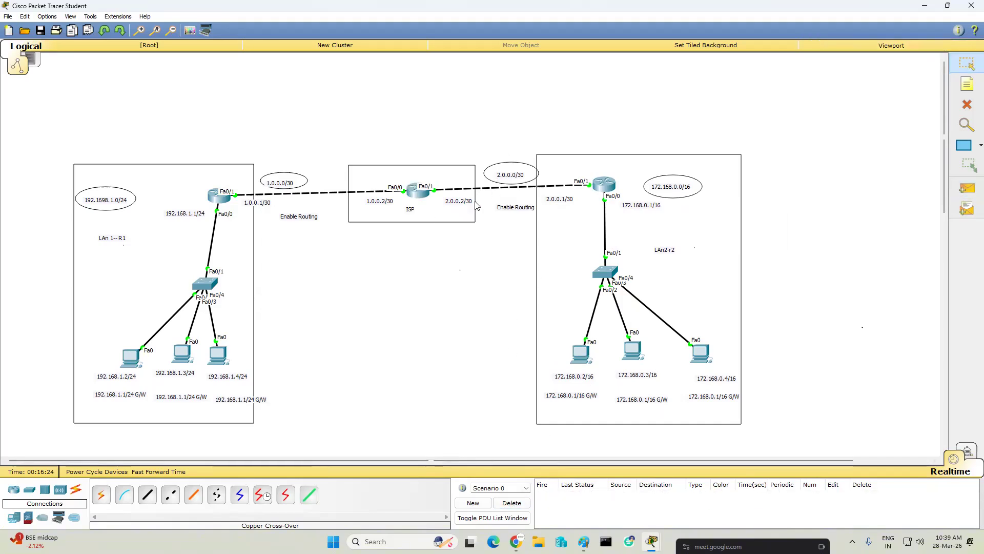
pyautogui.click(601, 189)
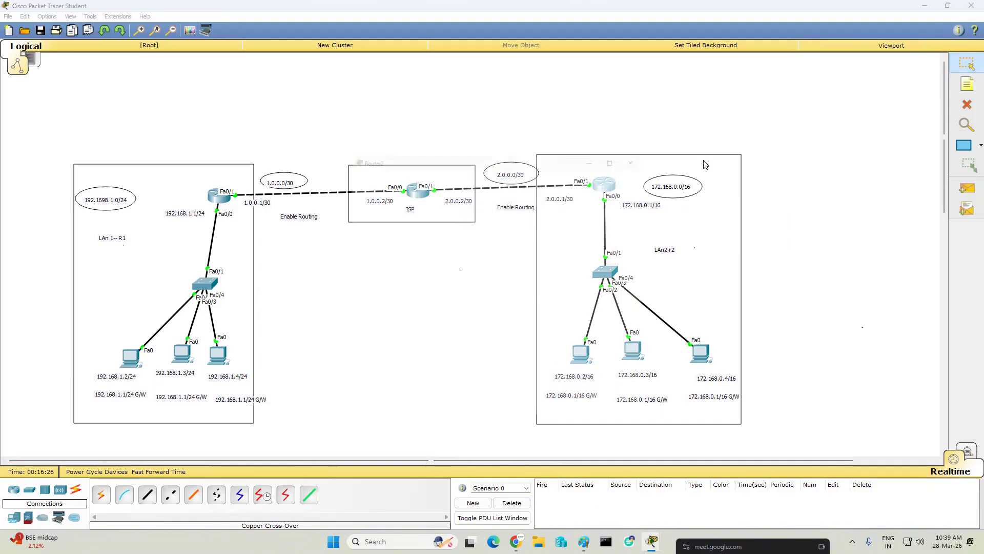
pyautogui.moveTo(544, 150); pyautogui.dragTo(770, 121)
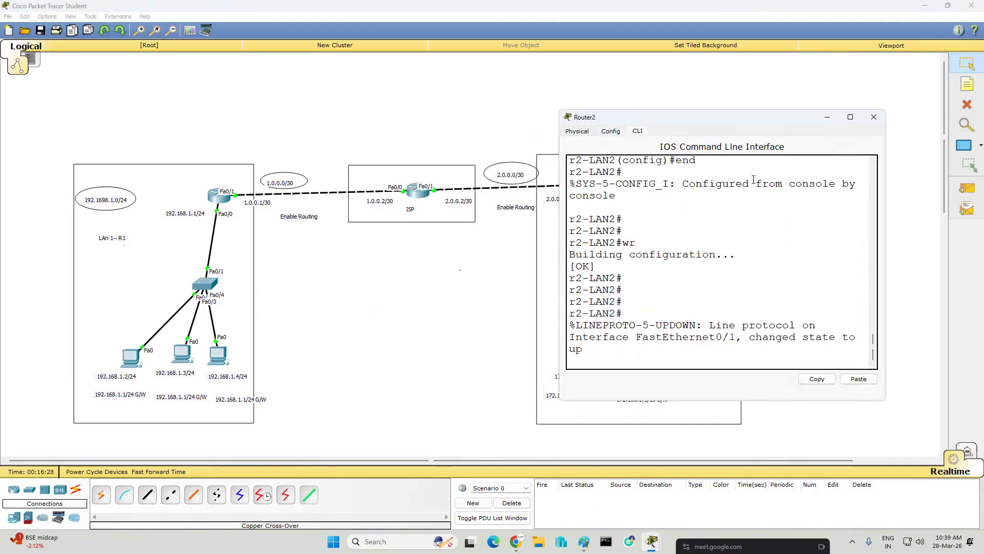
pyautogui.press('Return')
pyautogui.press('Return')
pyautogui.press('Return')
pyautogui.press('Return')
pyautogui.press('Return')
pyautogui.press('Return')
pyautogui.write('sh run')
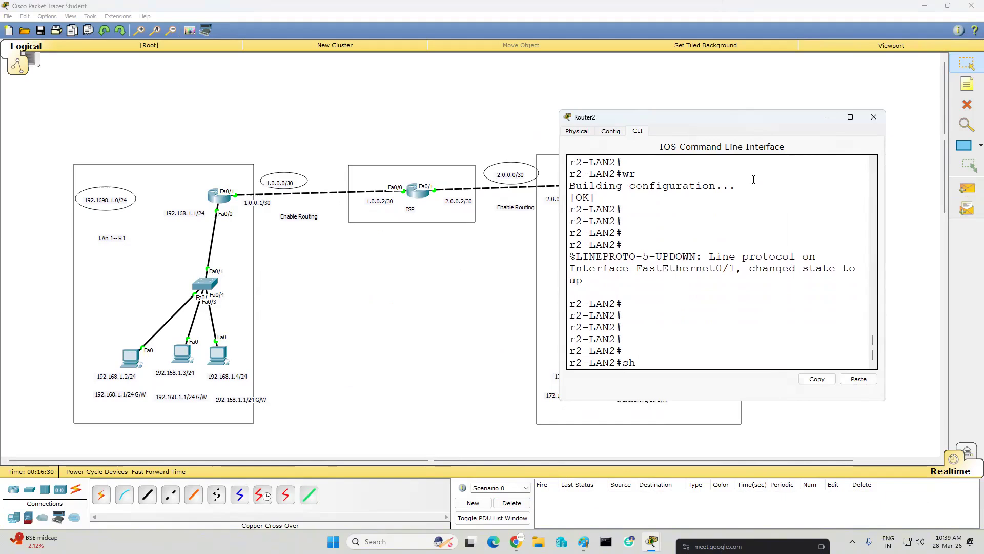
pyautogui.press('Return')
pyautogui.press('Return')
pyautogui.press('Return')
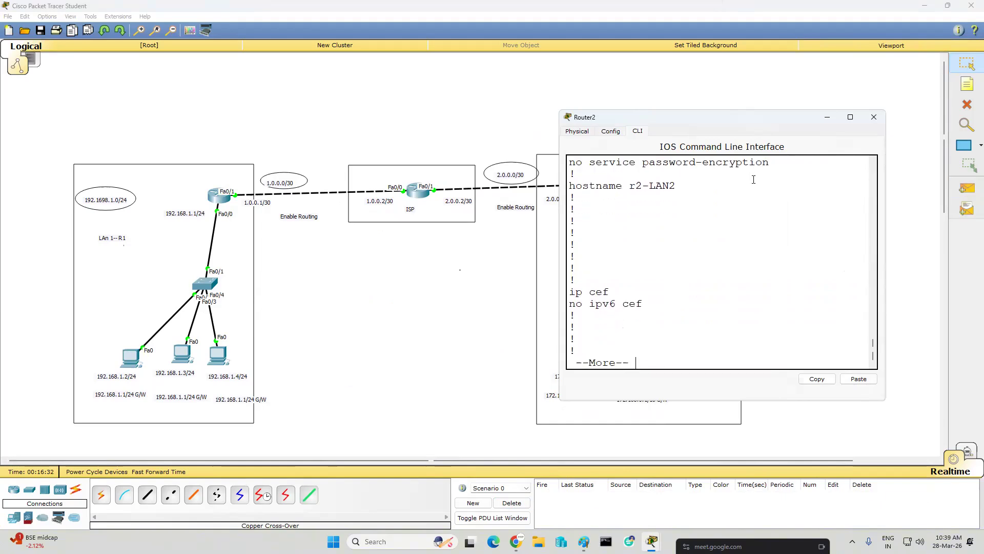
pyautogui.press('Return')
pyautogui.press('Return')
pyautogui.press('Return')
pyautogui.press('Return')
pyautogui.press('Return')
pyautogui.press('Return')
pyautogui.press('Return')
pyautogui.press('Return')
pyautogui.press('Return')
pyautogui.press('Return')
pyautogui.press('Return')
pyautogui.press('Return')
pyautogui.press('Return')
pyautogui.press('Return')
pyautogui.press('Return')
pyautogui.press('Return')
pyautogui.press('Return')
pyautogui.press('Return')
pyautogui.press('Return')
pyautogui.press('Return')
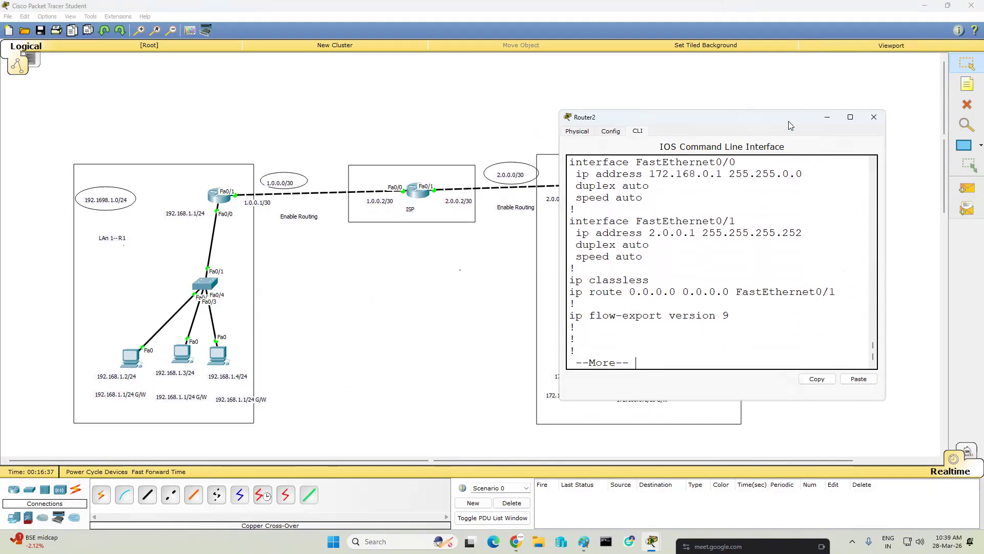
pyautogui.moveTo(790, 125); pyautogui.dragTo(863, 194)
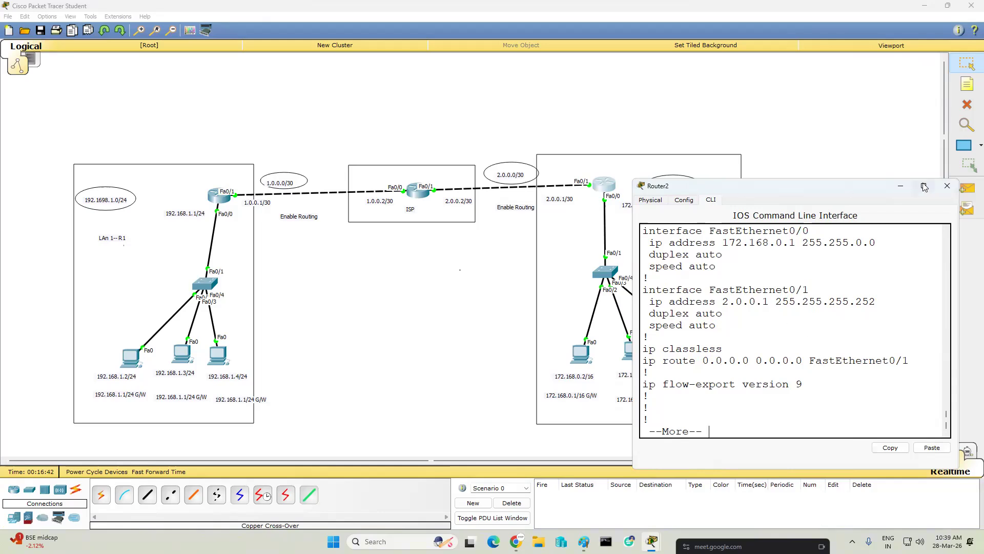
# - Review the default route commands in the ISP router's CLI and move its window clear of the topology
pyautogui.click(418, 194)
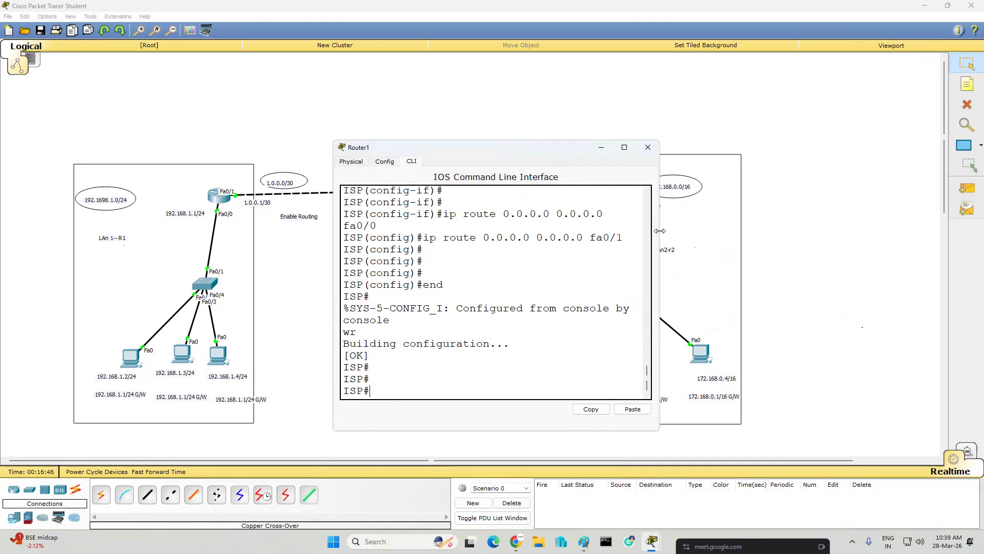
pyautogui.moveTo(660, 231); pyautogui.dragTo(864, 231)
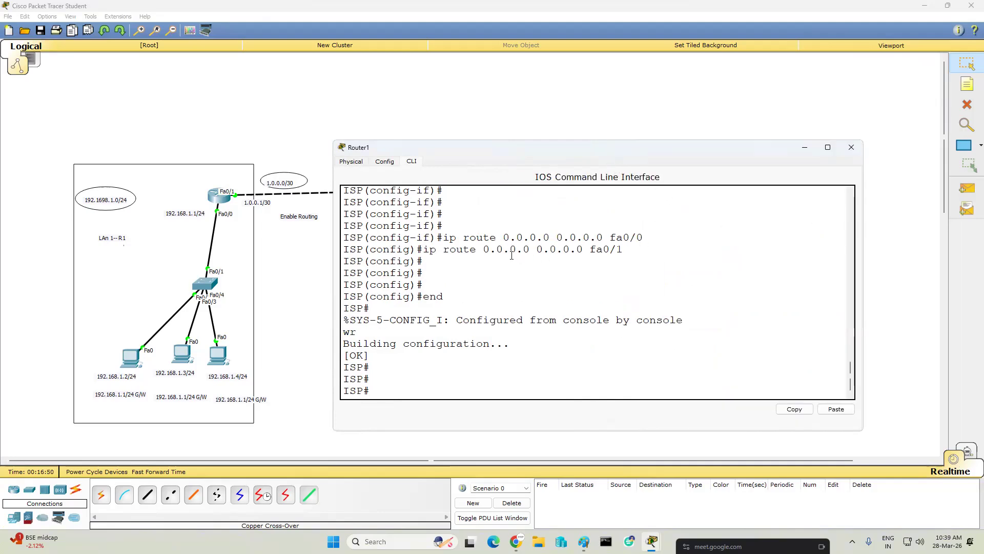
pyautogui.moveTo(486, 249); pyautogui.dragTo(586, 250)
pyautogui.moveTo(644, 156); pyautogui.dragTo(634, 348)
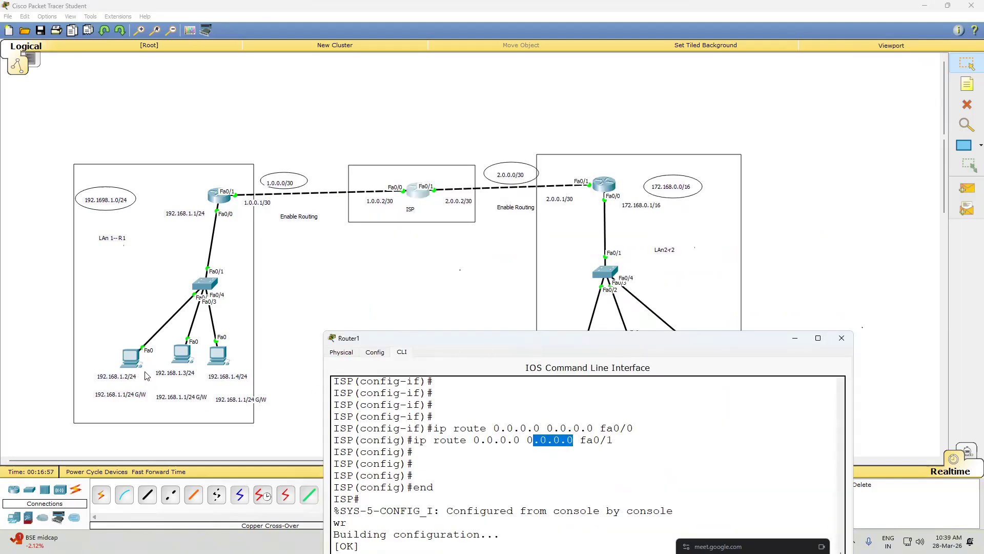
# - Review the ping output on the PC labelled 192.168.1.2 and open its IP Configuration to check the settings
pyautogui.click(132, 358)
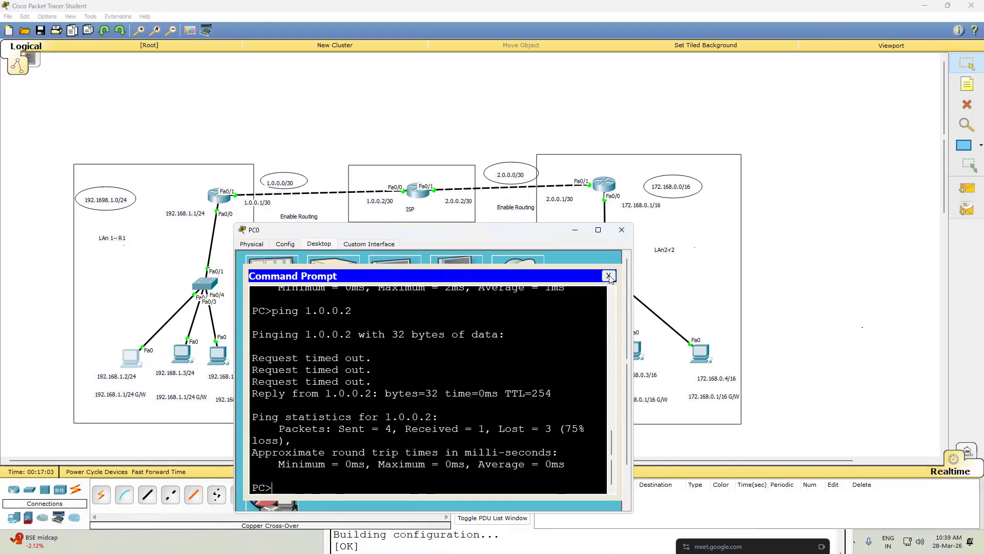
pyautogui.click(622, 229)
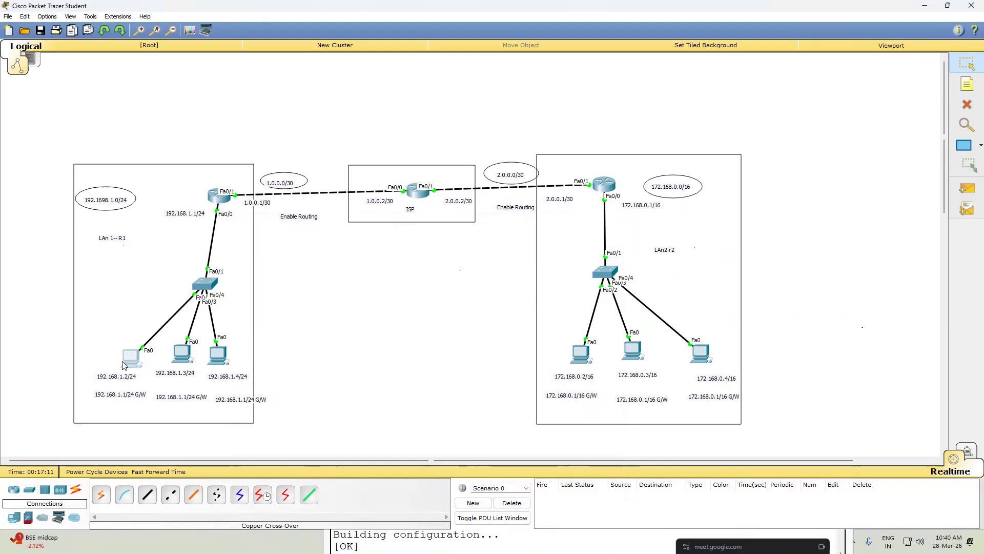
pyautogui.moveTo(126, 364)
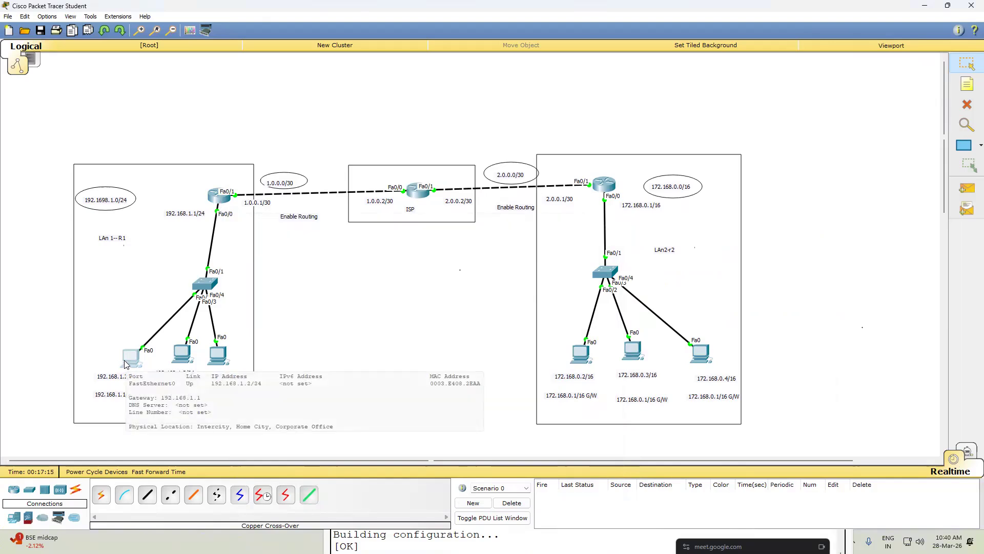
pyautogui.click(128, 363)
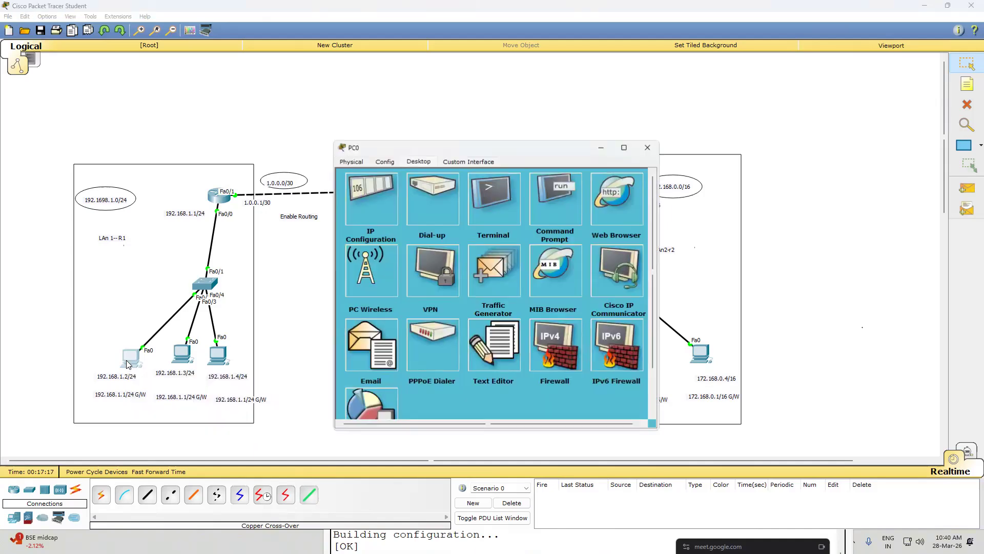
pyautogui.click(380, 184)
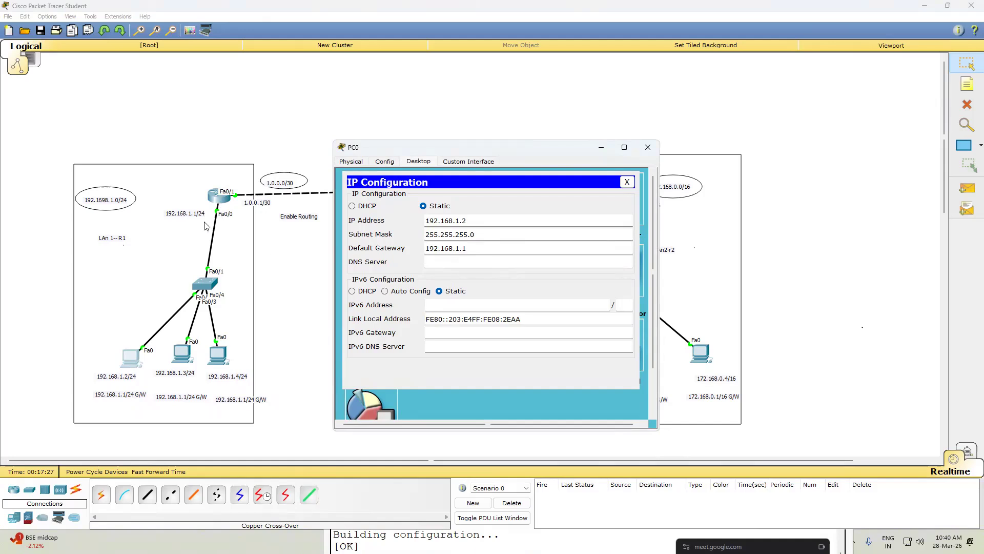
# - Close the PC's IP settings and review the console output in the left LAN router's CLI
pyautogui.click(648, 148)
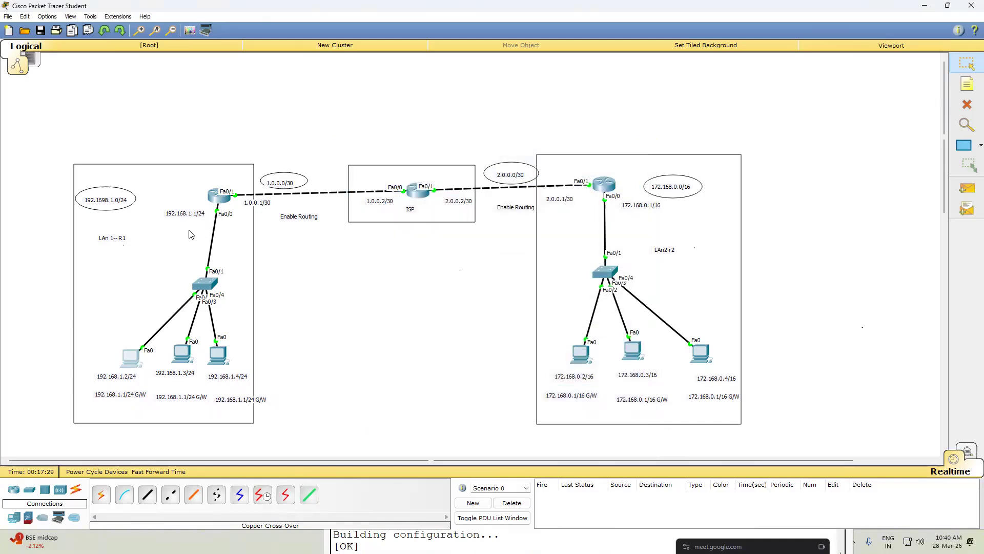
pyautogui.moveTo(218, 200)
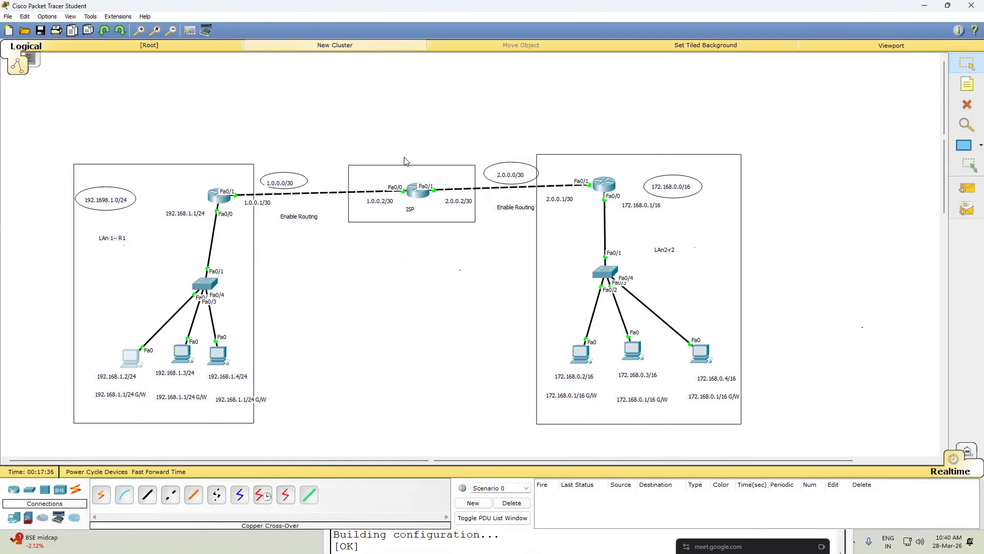
pyautogui.moveTo(416, 194)
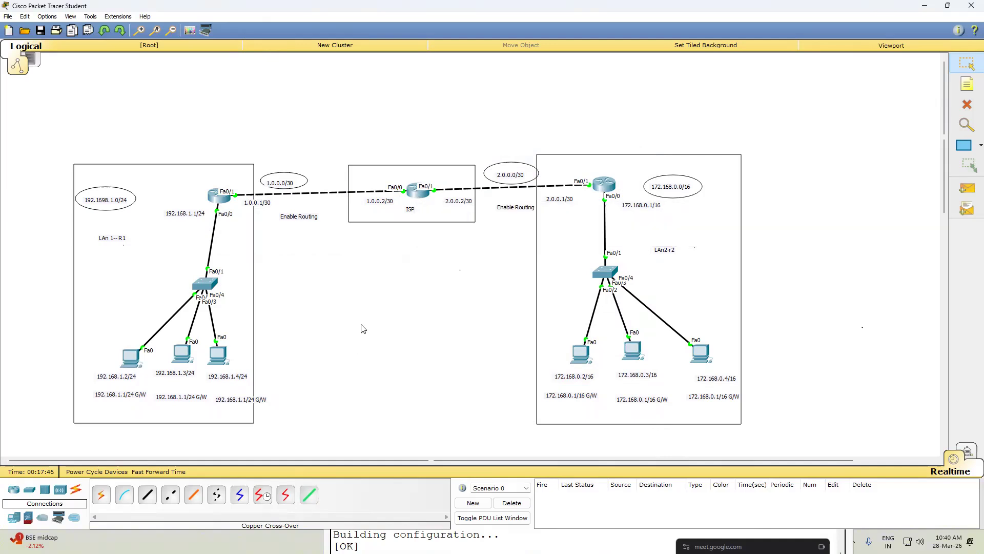
pyautogui.click(218, 204)
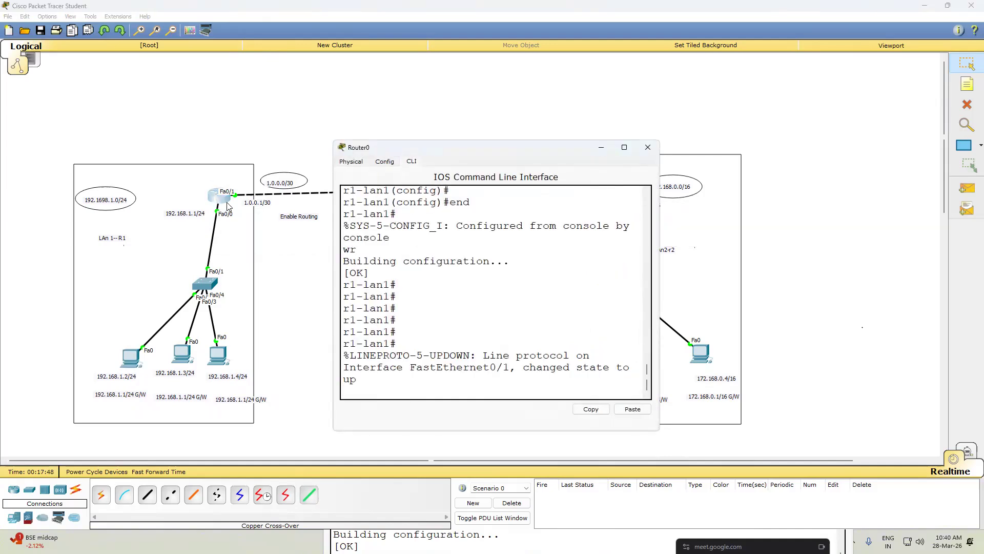
pyautogui.click(600, 149)
# - Save the topology to the Desktop as "default routing"
pyautogui.hotkey('ctrl', 's')
pyautogui.write('de')
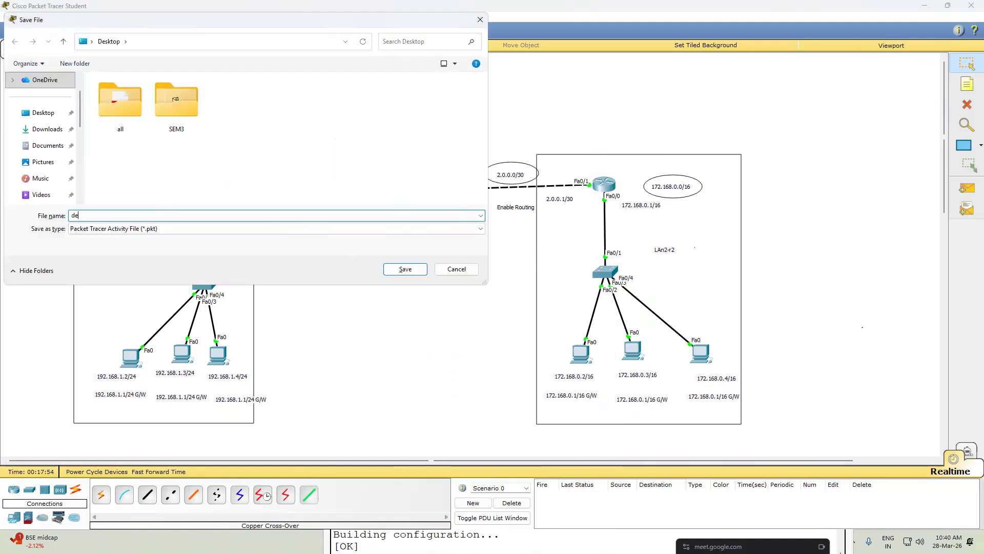
pyautogui.write('fault routing')
pyautogui.click(41, 112)
pyautogui.click(408, 267)
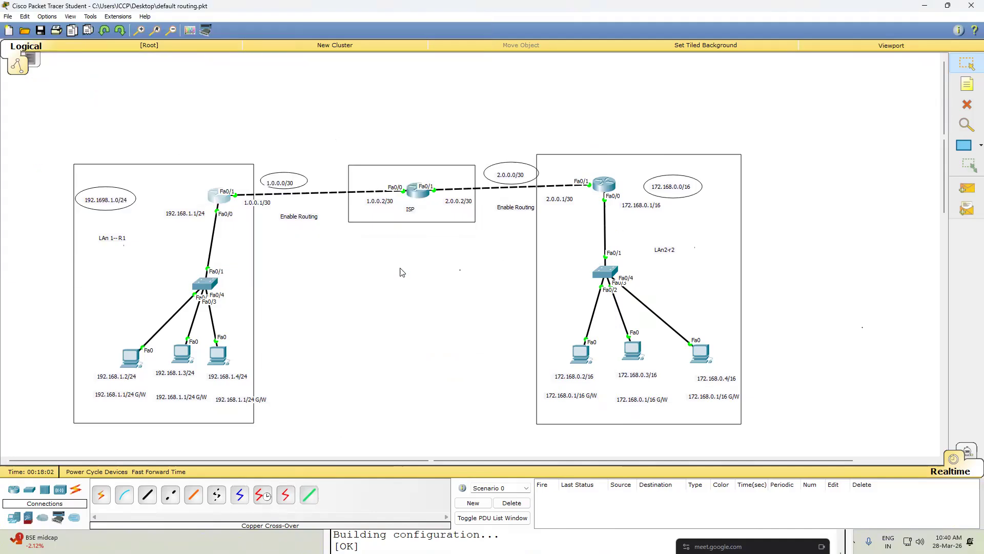
# - Close Packet Tracer and reopen the saved "default routing" file from the desktop in a maximized window
pyautogui.click(971, 5)
pyautogui.click(491, 273)
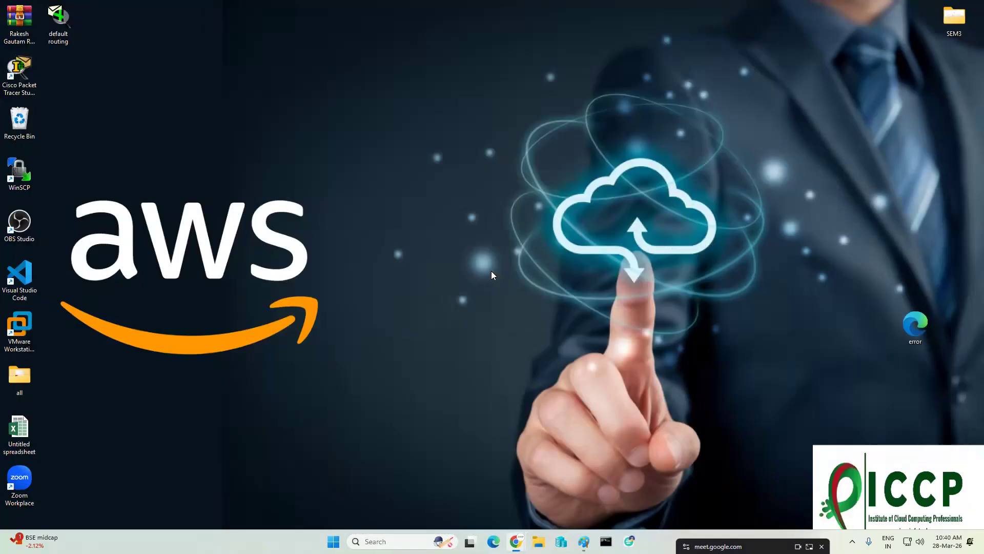
pyautogui.doubleClick(55, 18)
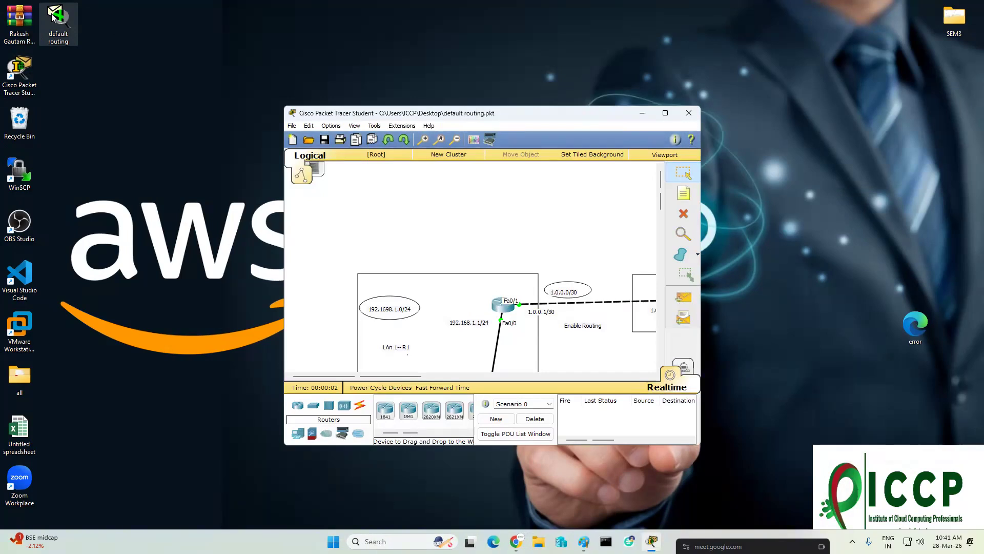
pyautogui.click(665, 113)
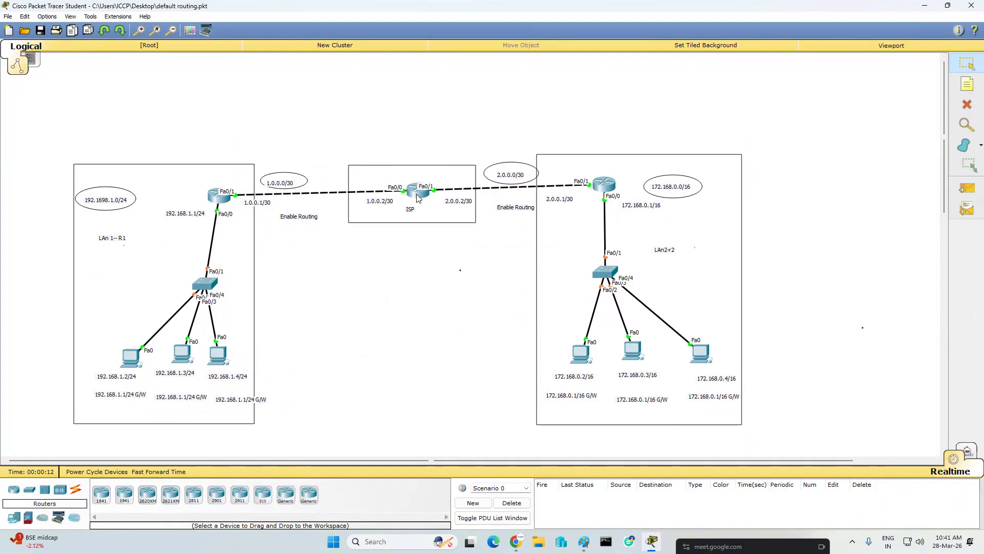
# - Send a simple PDU from the left LAN router to the ISP router, then delete the PDU scenario
pyautogui.moveTo(611, 188)
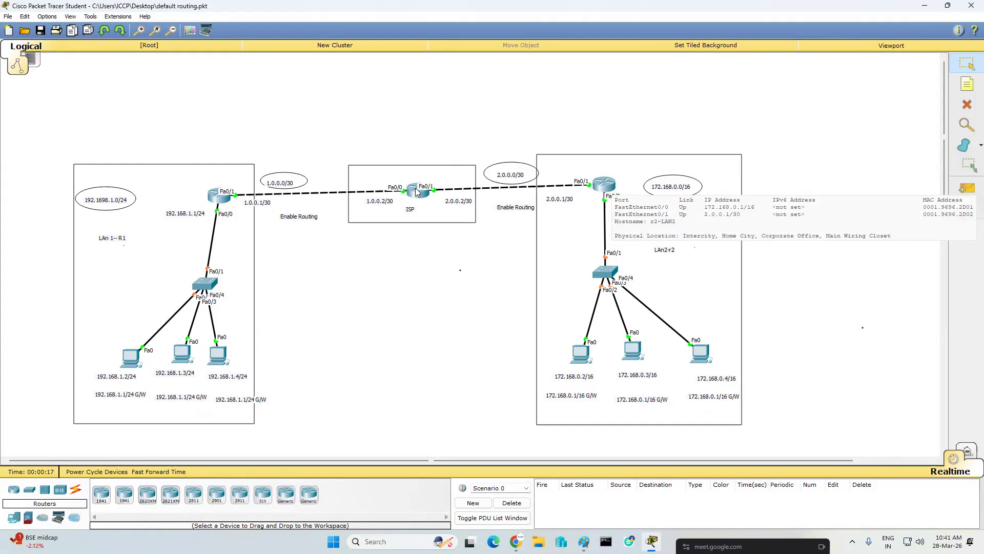
pyautogui.moveTo(416, 199)
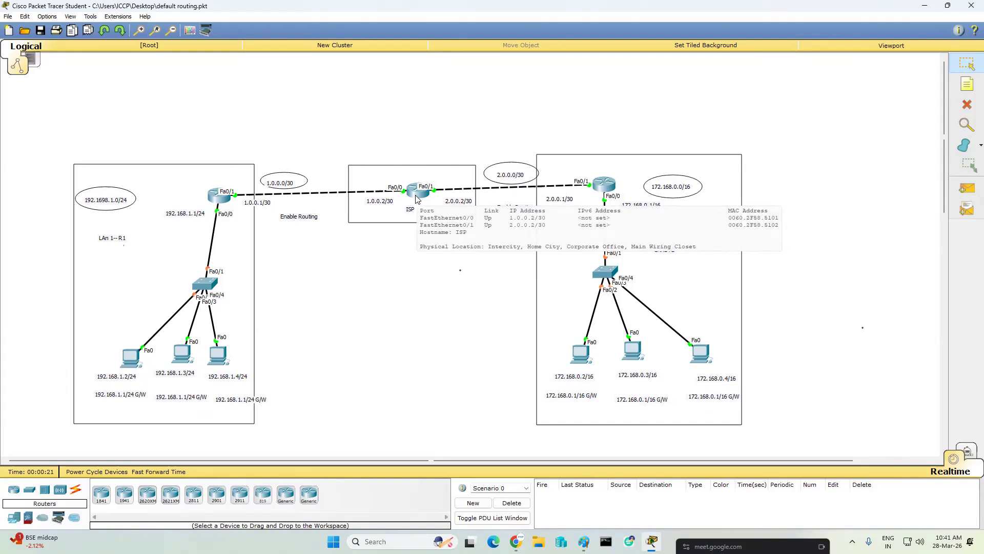
pyautogui.moveTo(214, 199)
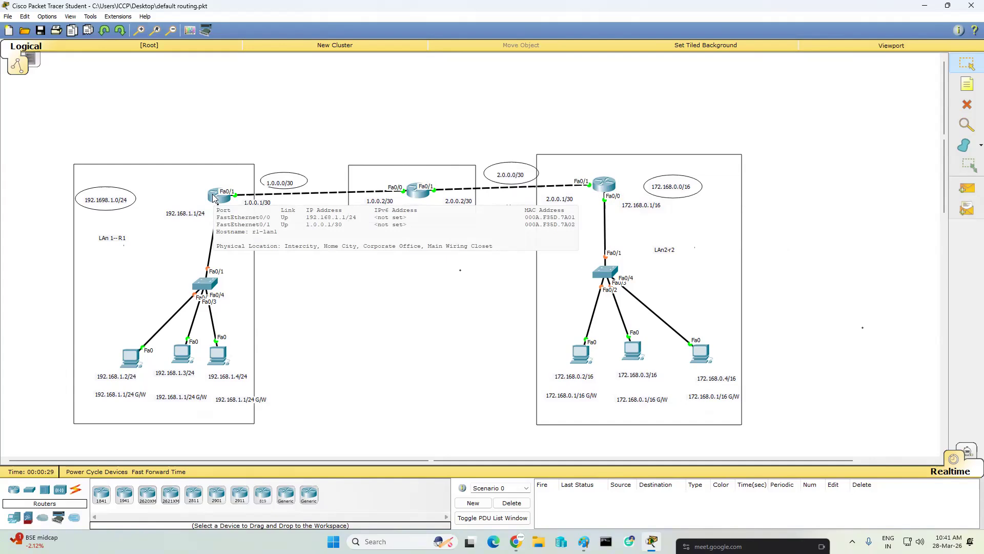
pyautogui.click(967, 188)
pyautogui.click(217, 201)
pyautogui.click(423, 195)
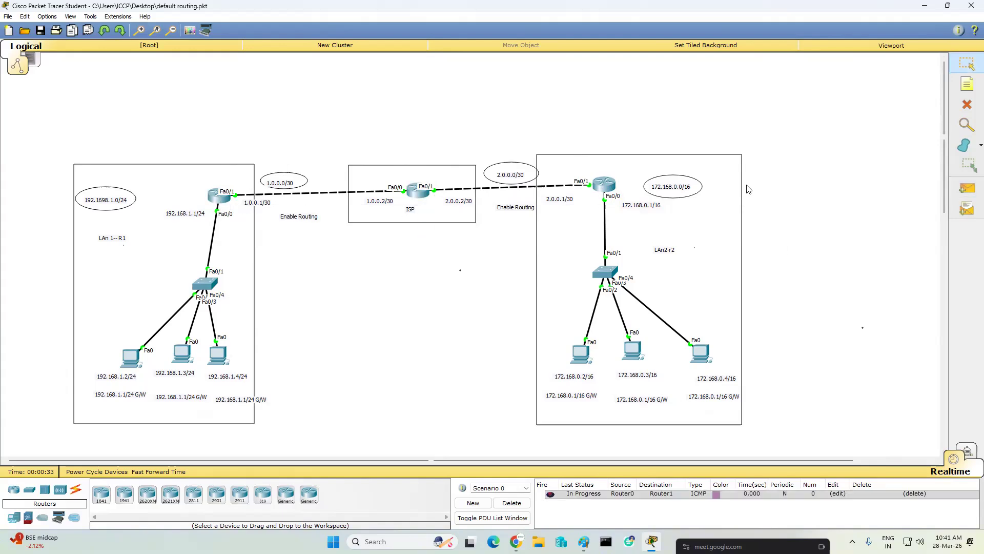
pyautogui.click(512, 503)
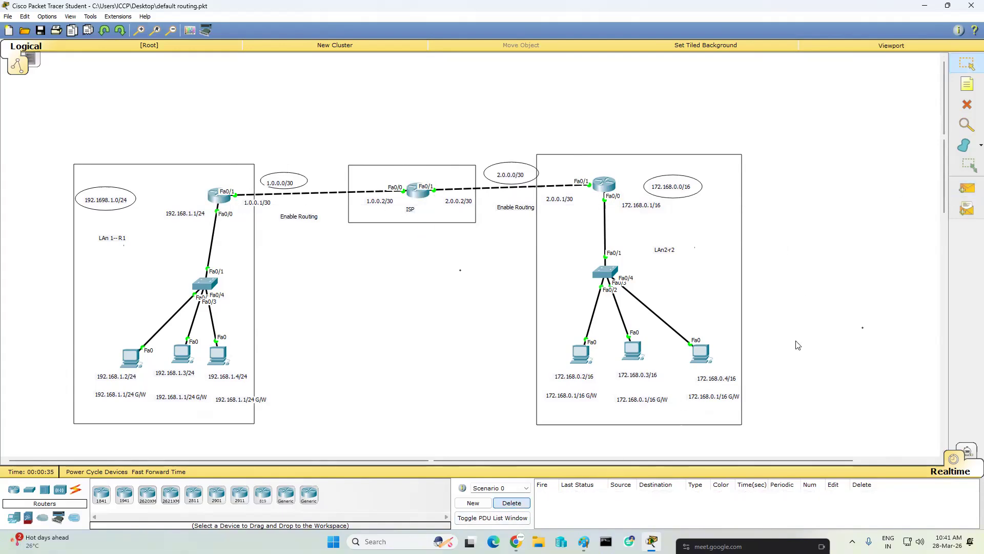
# - Send a simple PDU from the ISP router to the right LAN router, clear the scenario, and repeat the test
pyautogui.click(967, 188)
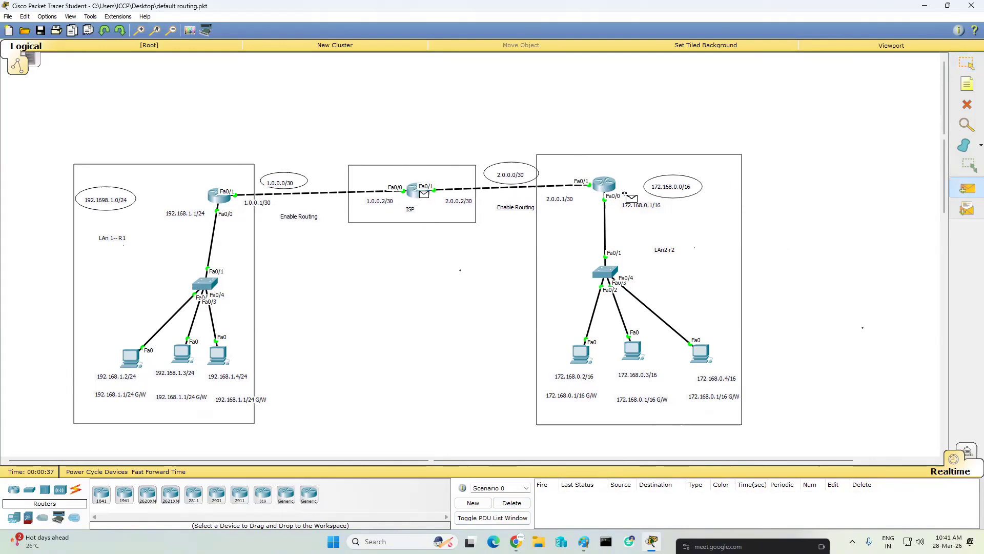
pyautogui.click(604, 185)
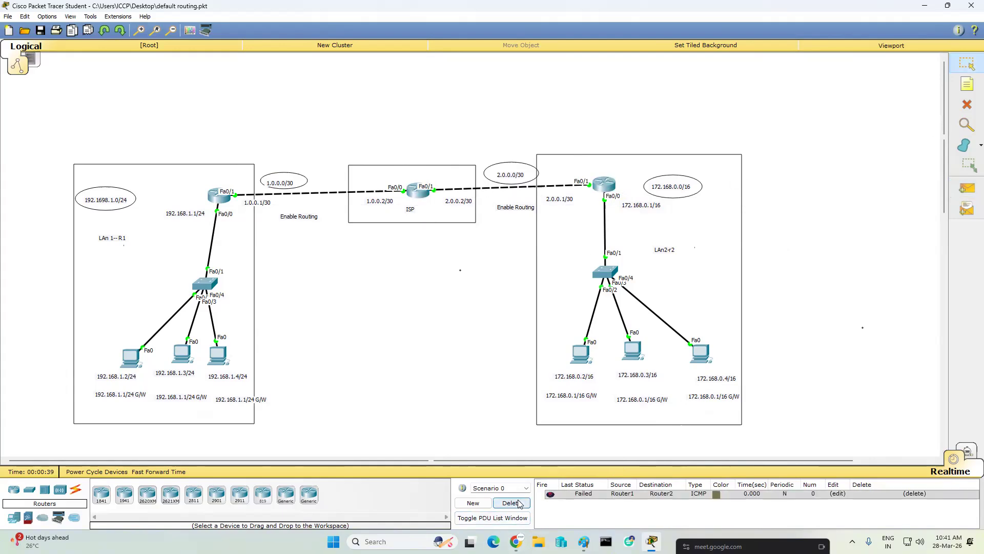
pyautogui.click(519, 503)
pyautogui.click(967, 188)
pyautogui.click(421, 193)
pyautogui.click(606, 188)
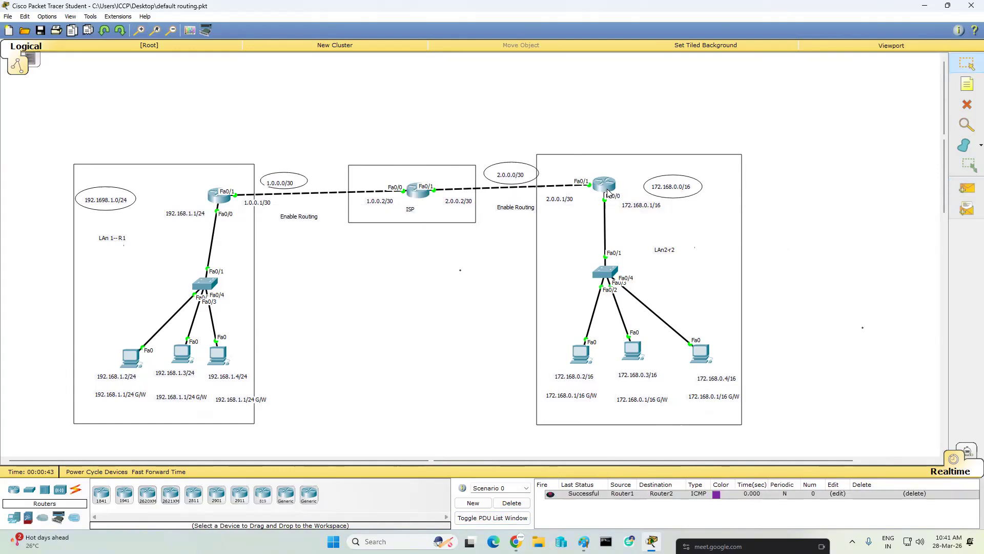
# - Send a simple PDU from the ISP router to the left LAN router, then delete the PDU scenario
pyautogui.click(967, 188)
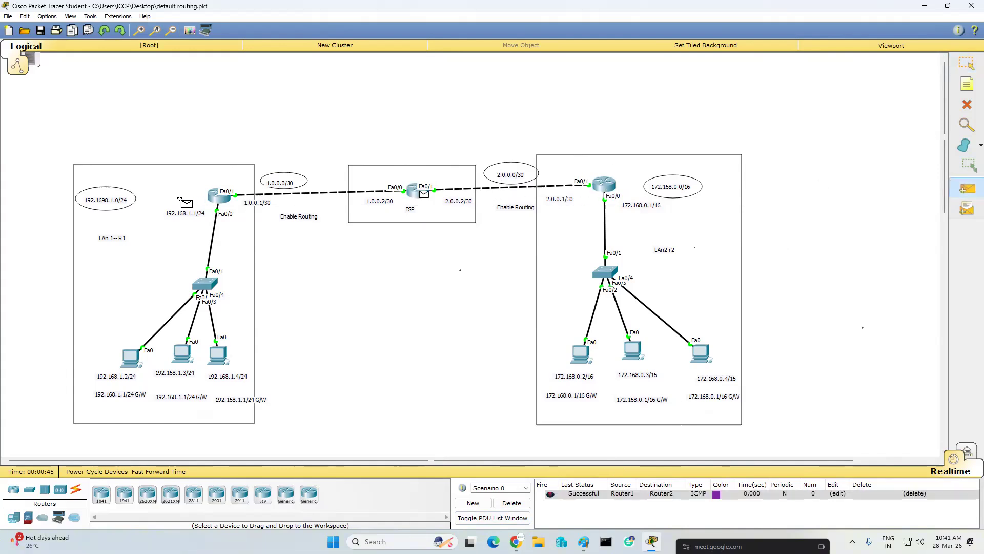
pyautogui.click(220, 195)
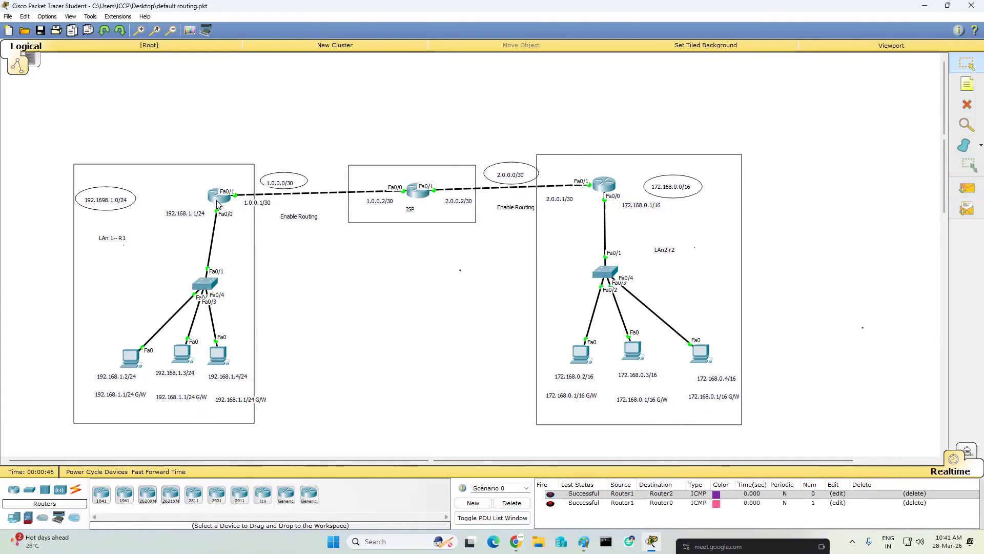
pyautogui.click(511, 504)
# - Send two simple PDUs from the left LAN router to the right LAN router
pyautogui.click(967, 188)
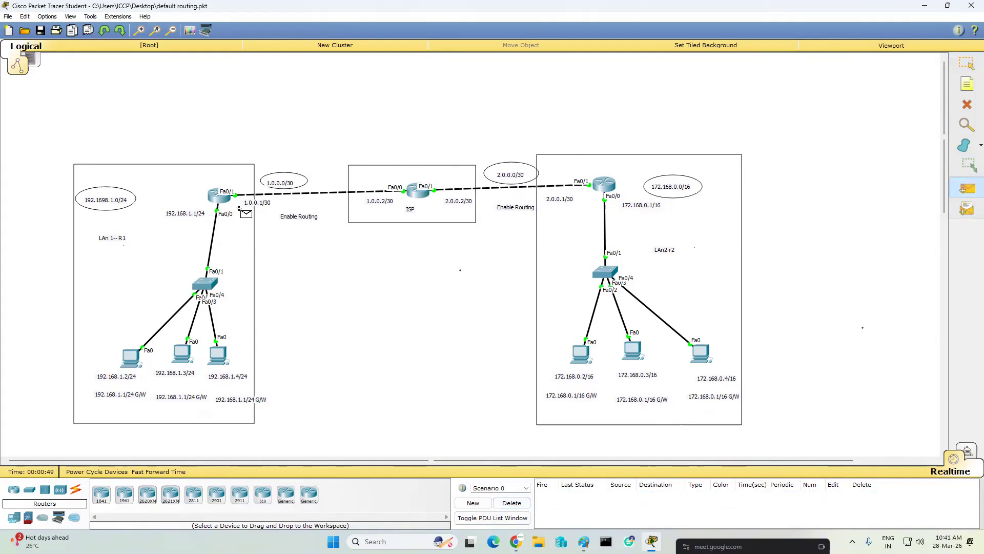
pyautogui.click(218, 196)
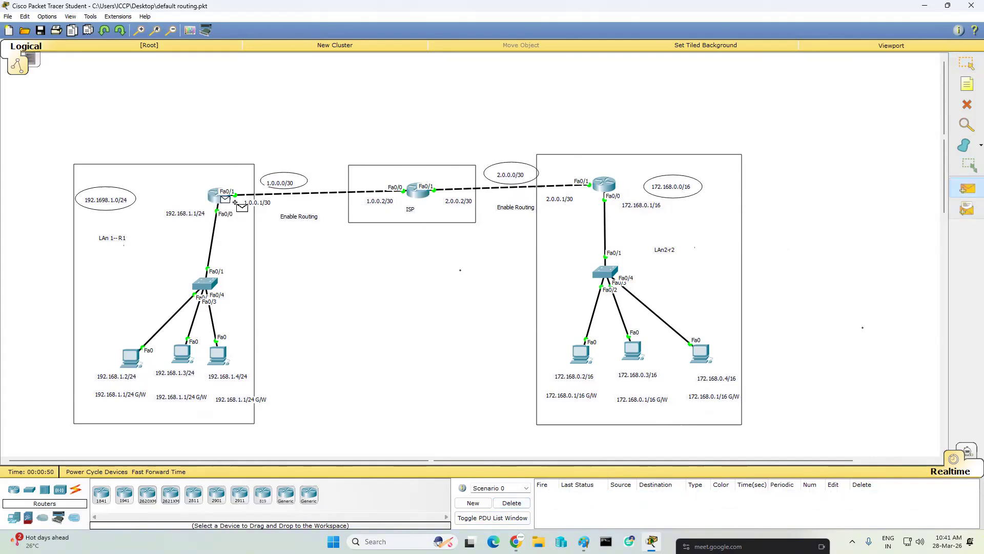
pyautogui.click(609, 189)
pyautogui.click(967, 188)
pyautogui.click(218, 196)
pyautogui.click(605, 188)
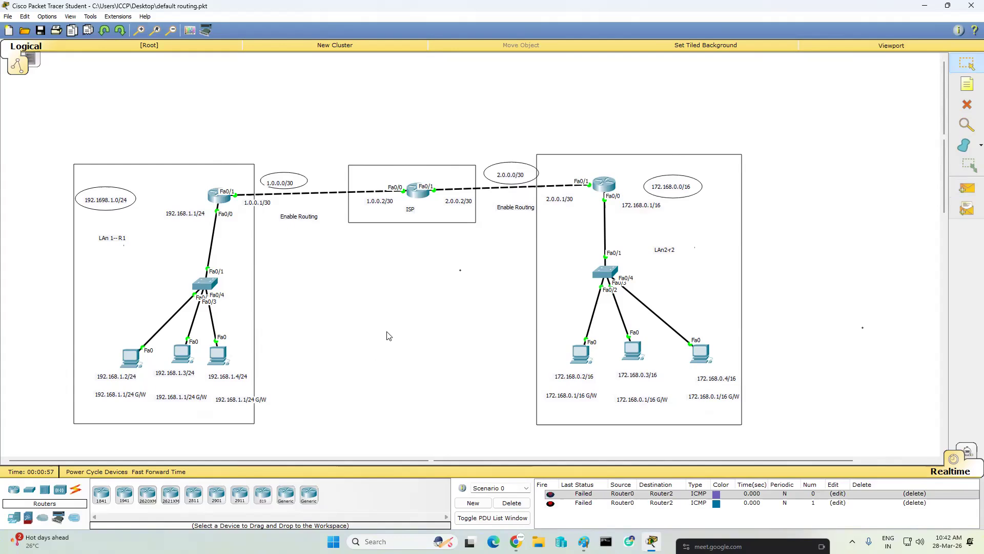
# - Open the left LAN router's CLI and enter global configuration mode with "en" and "conf t"
pyautogui.click(219, 195)
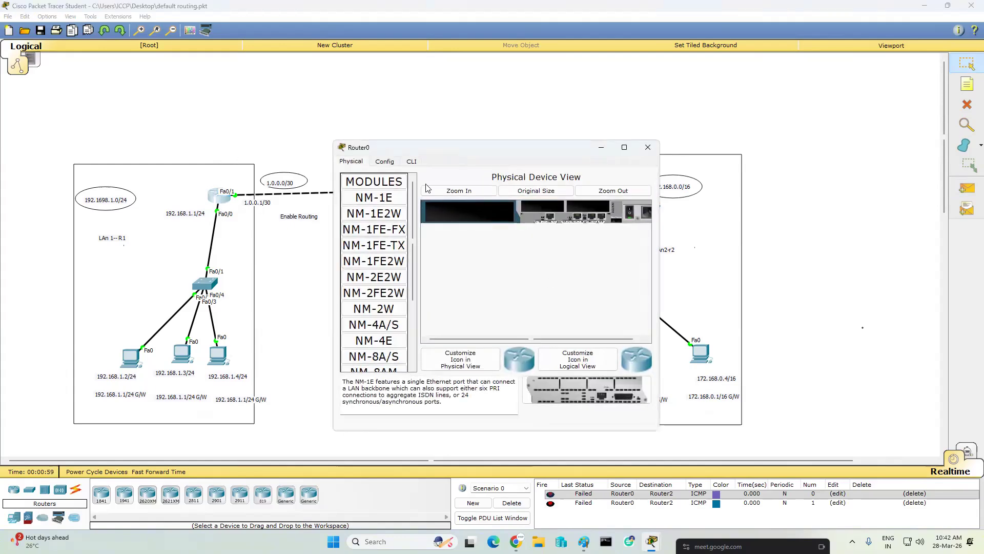
pyautogui.click(412, 162)
pyautogui.press('Return')
pyautogui.press('Return')
pyautogui.press('Return')
pyautogui.press('Return')
pyautogui.press('Return')
pyautogui.press('Return')
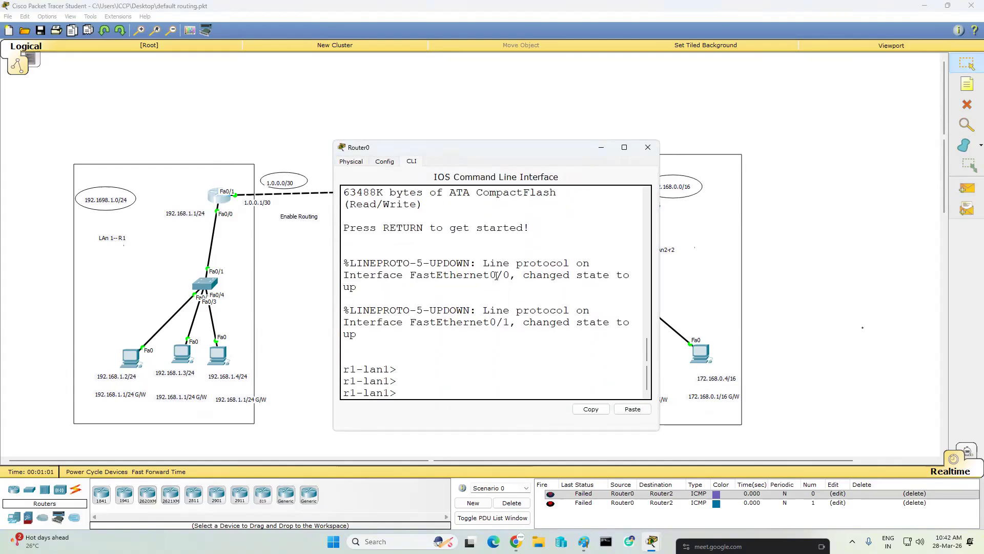
pyautogui.write('en')
pyautogui.press('Return')
pyautogui.press('Return')
pyautogui.press('Return')
pyautogui.write('conf t')
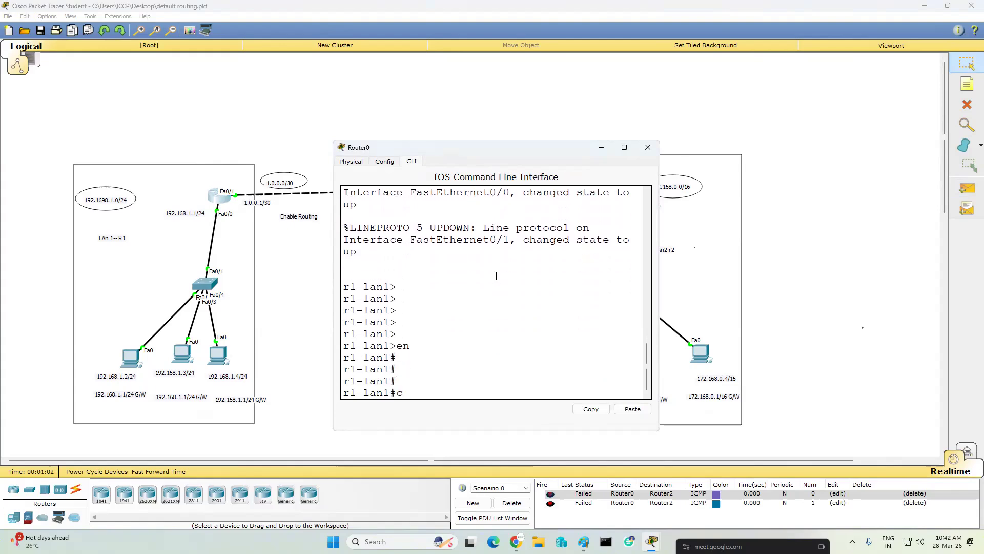
pyautogui.press('Return')
pyautogui.press('Return')
pyautogui.press('Return')
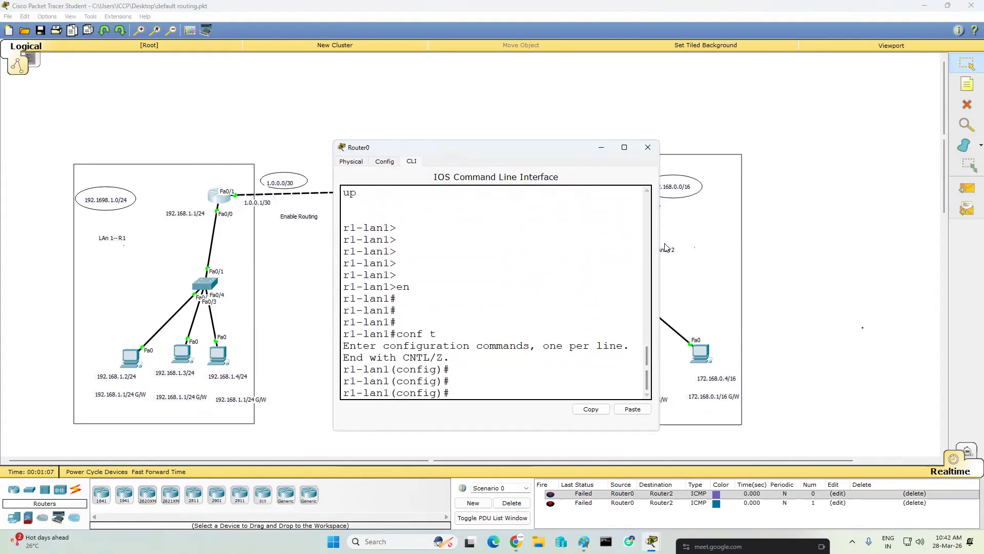
# - Widen the router window and enter the default route "ip route 0.0.0.0 0.0.0.0 fa0/1"
pyautogui.moveTo(661, 243); pyautogui.dragTo(926, 243)
pyautogui.write('ip route')
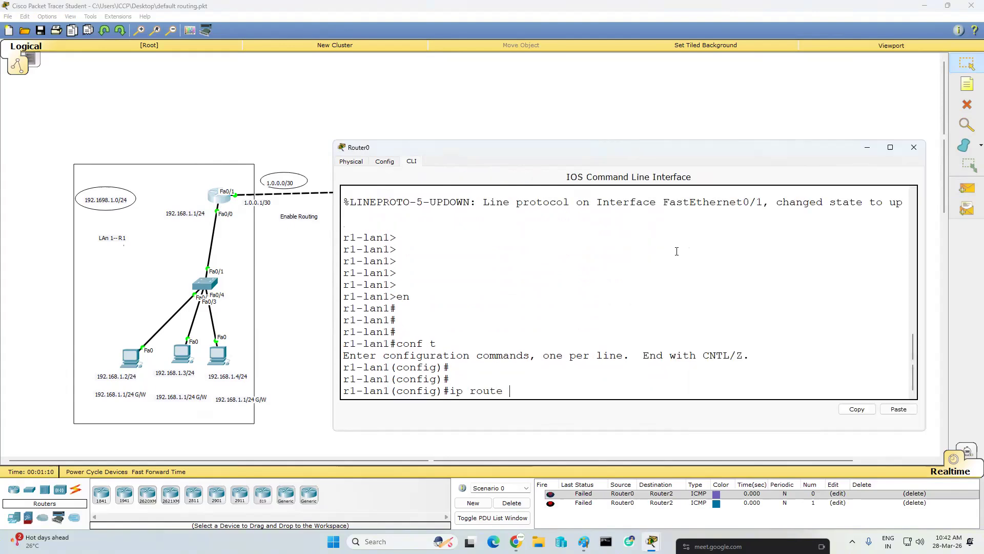
pyautogui.write(' 0.0.0.0 0.0.0.0 fa0/1')
pyautogui.press('Return')
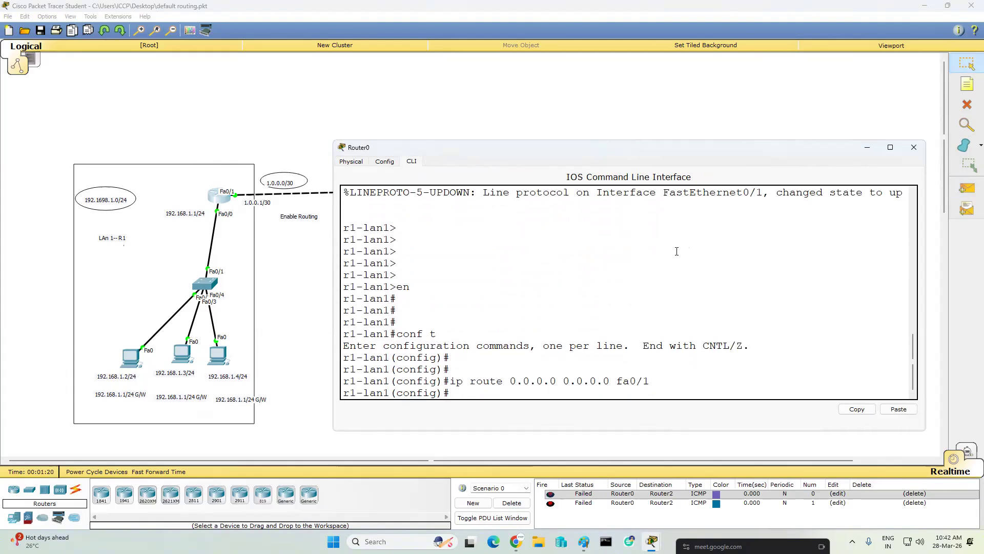
# - Remove the left LAN router's default route with "no ip route 0.0.0.0 0.0.0.0 fa0/1"
pyautogui.press('Up')
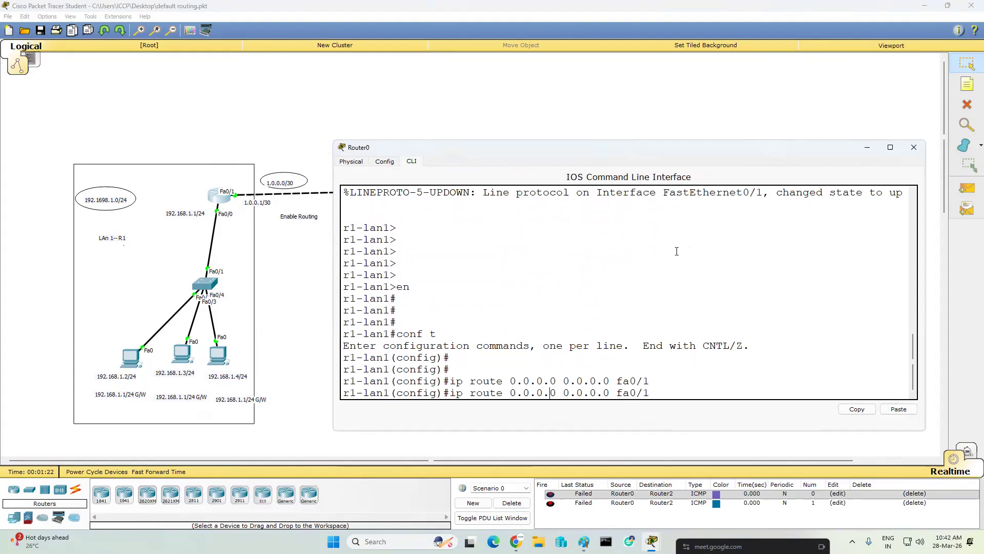
pyautogui.write('no')
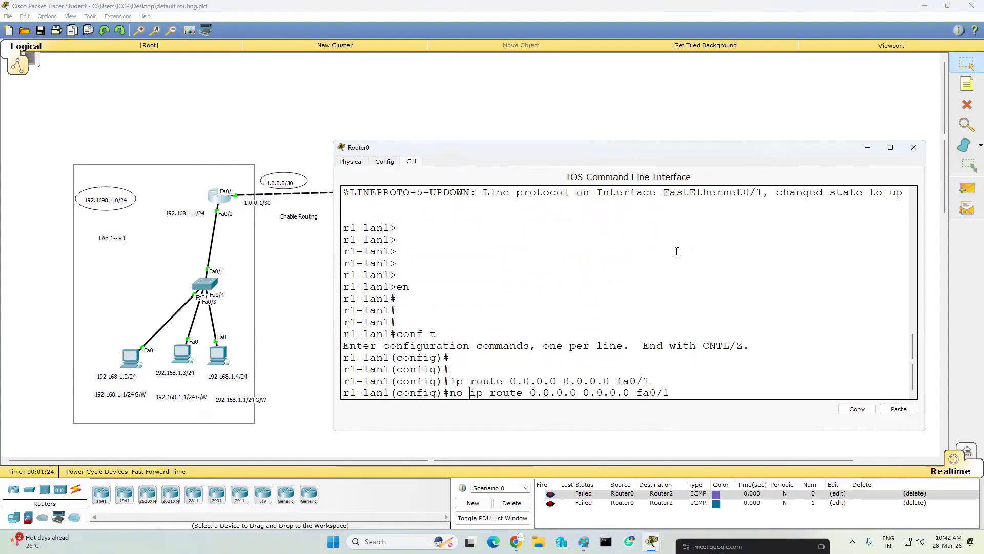
pyautogui.press('Return')
pyautogui.press('Return')
pyautogui.press('Return')
pyautogui.press('Return')
# - Configure EIGRP 100 on the left LAN router with networks 192.168.1.0 and 1.0.0.0
pyautogui.write('r')
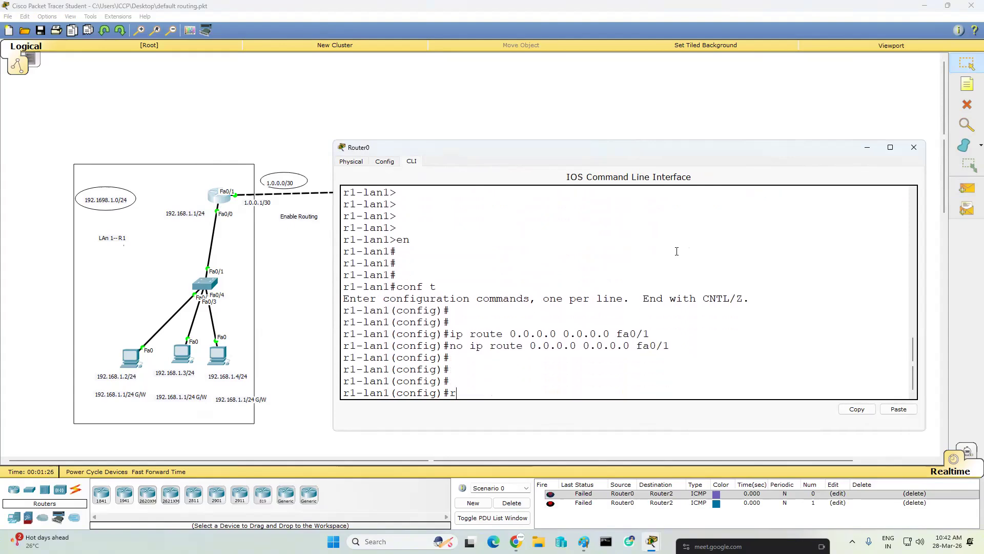
pyautogui.write('outer eigrp 100')
pyautogui.press('Return')
pyautogui.press('Return')
pyautogui.press('Return')
pyautogui.write('network')
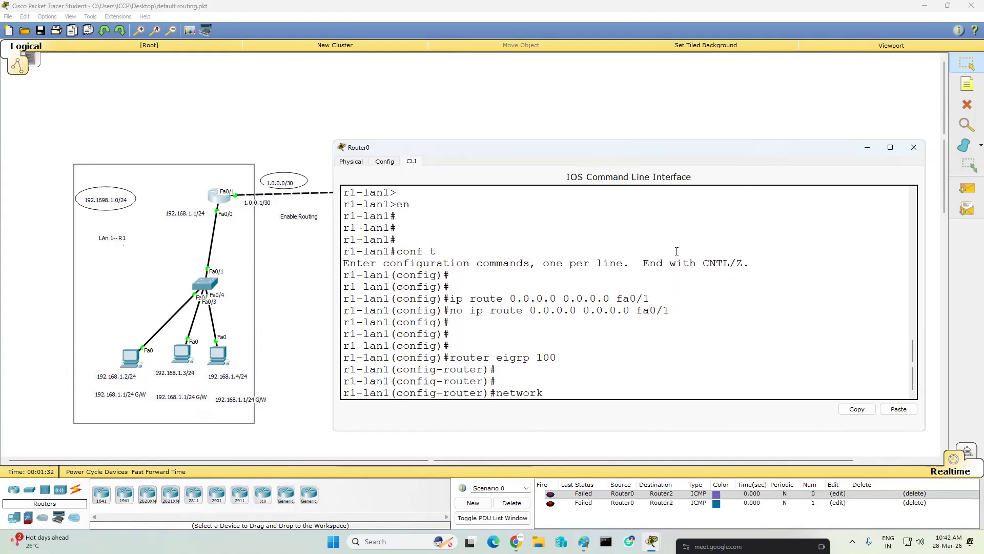
pyautogui.write(' 192.168.1.0')
pyautogui.press('Return')
pyautogui.write('net')
pyautogui.press('Tab')
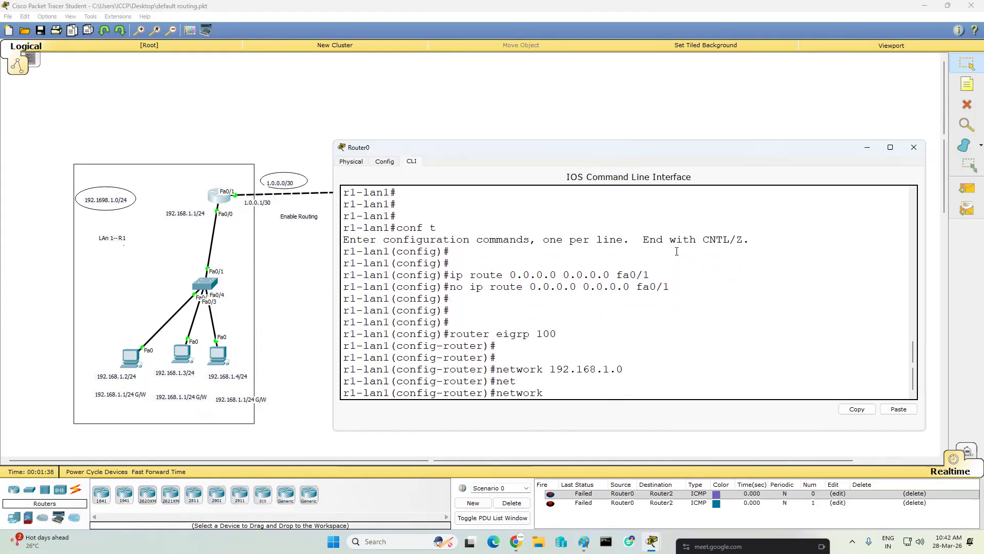
pyautogui.write('1.0.0.0')
pyautogui.press('Return')
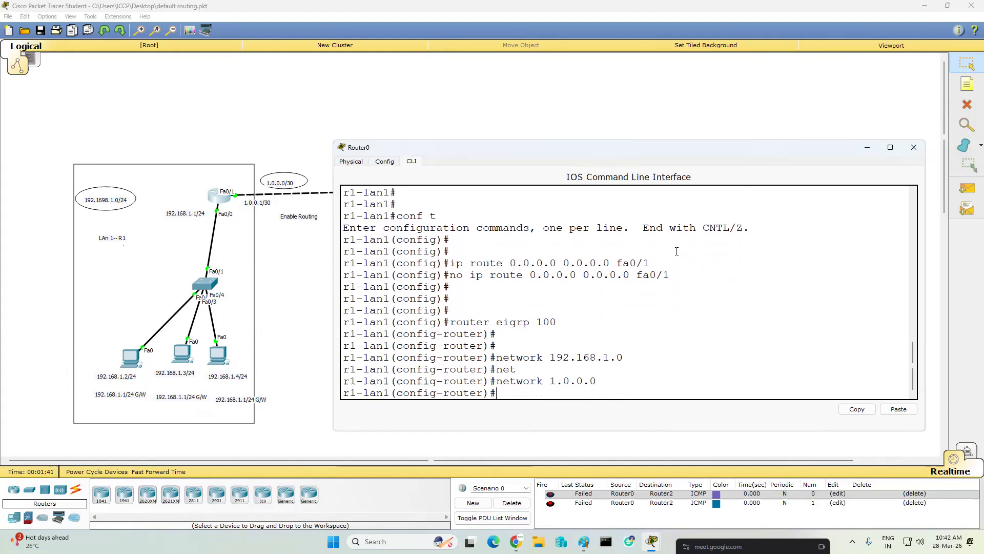
# - Disable EIGRP auto-summary on the left LAN router, then exit configuration mode and save the configuration with "wr"
pyautogui.write('no au')
pyautogui.press('Tab')
pyautogui.press('Return')
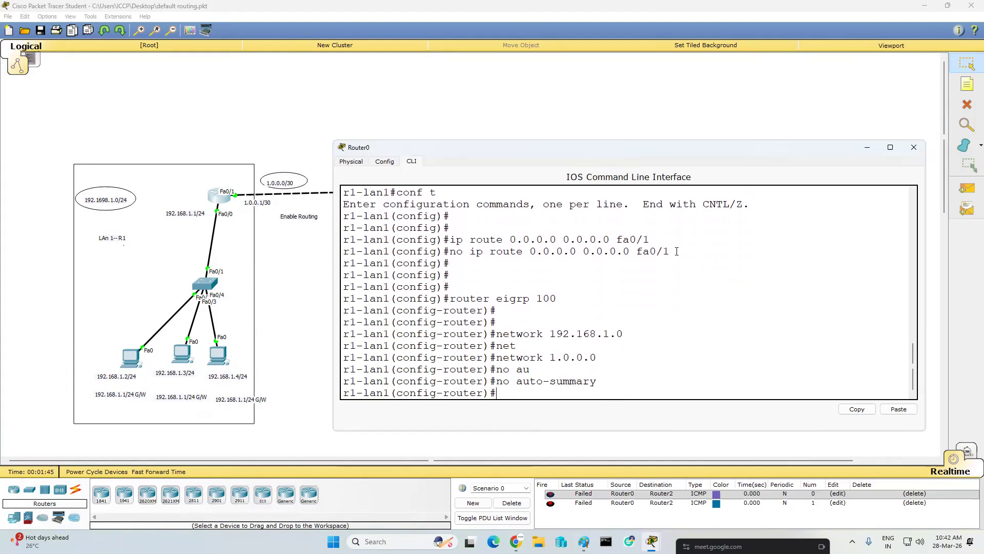
pyautogui.press('Return')
pyautogui.press('Return')
pyautogui.write('end')
pyautogui.press('Return')
pyautogui.write('wr')
pyautogui.press('Return')
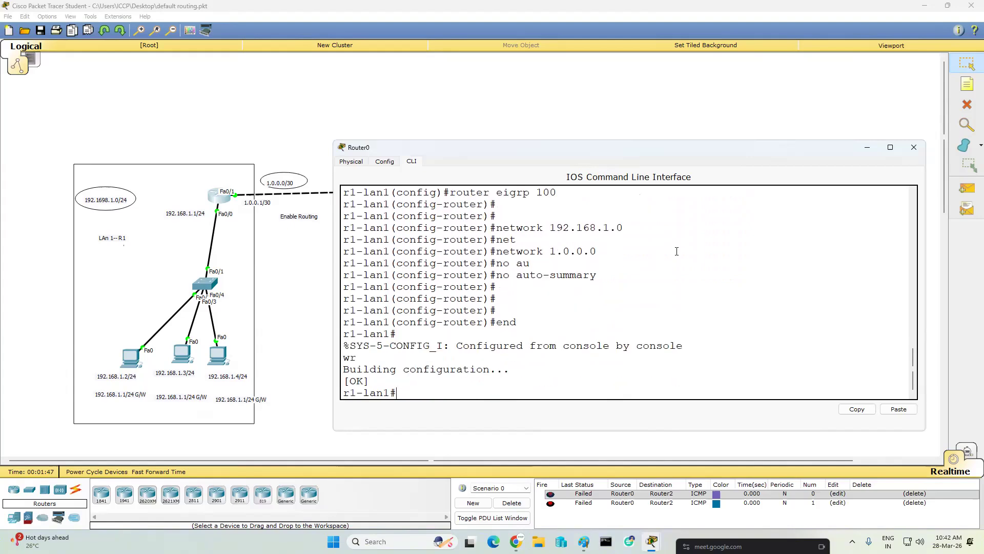
# - Minimize the left LAN router's window, open the ISP router's command line and enter privileged mode with "en"
pyautogui.press('Return')
pyautogui.press('Return')
pyautogui.press('Return')
pyautogui.click(863, 146)
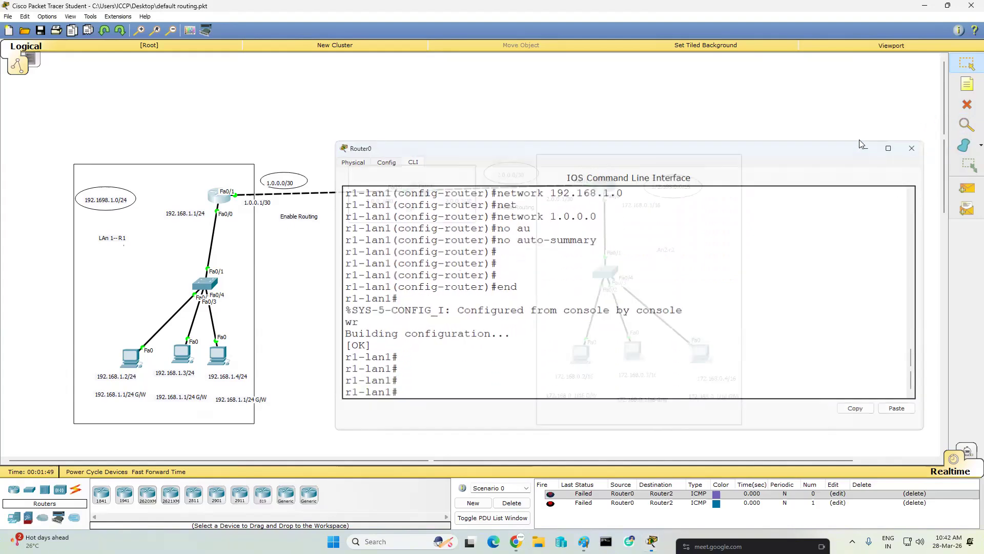
pyautogui.click(420, 197)
pyautogui.click(414, 162)
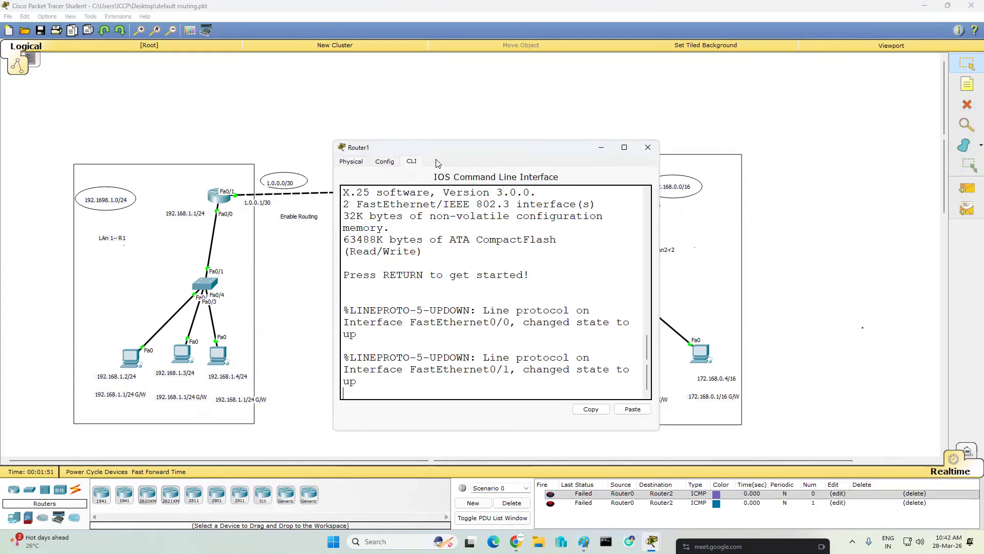
pyautogui.press('Return')
pyautogui.press('Return')
pyautogui.press('Return')
pyautogui.write('en')
pyautogui.press('Return')
pyautogui.press('Return')
pyautogui.press('Return')
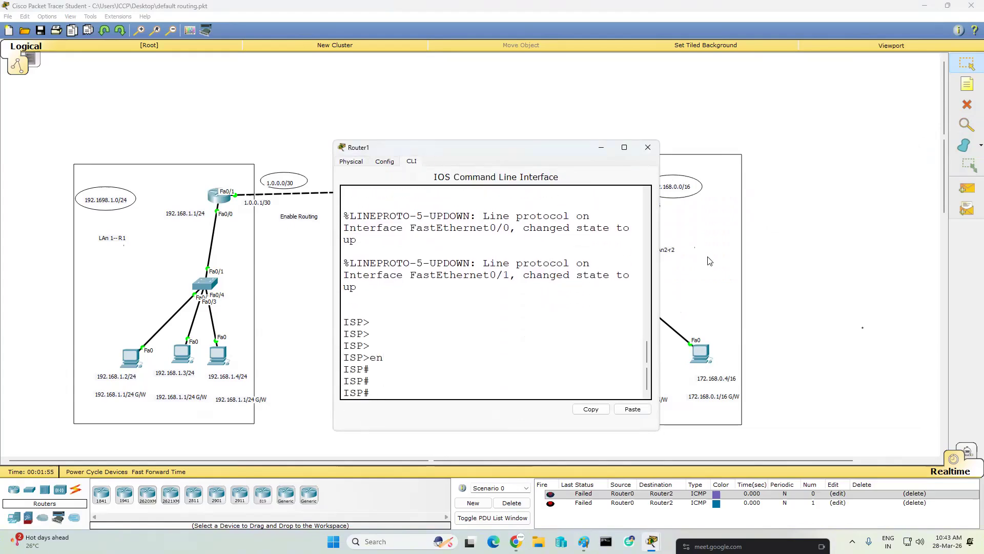
# - Widen the ISP router's window and enter global configuration mode with "conf t"
pyautogui.moveTo(660, 250); pyautogui.dragTo(843, 250)
pyautogui.write('conf t')
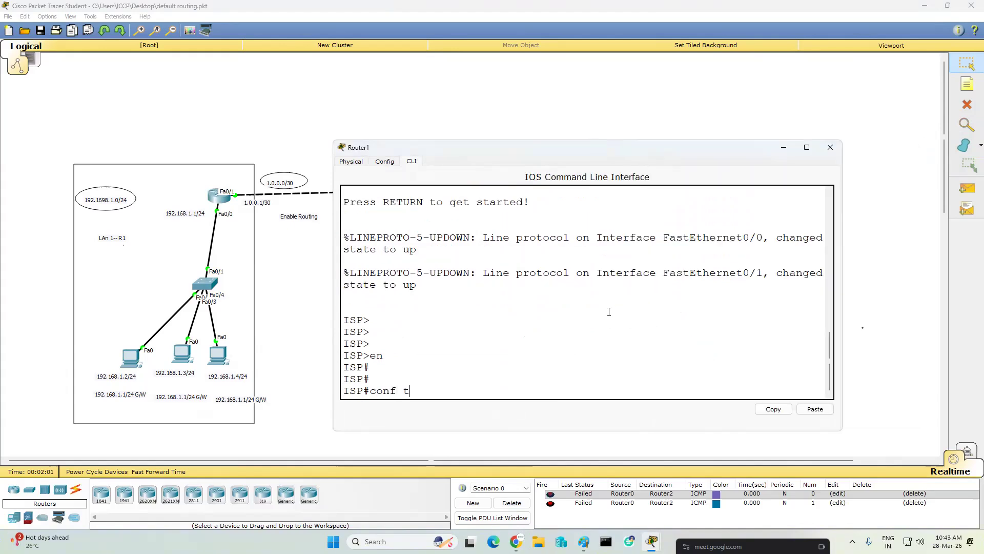
pyautogui.press('Return')
pyautogui.press('Return')
pyautogui.press('Return')
pyautogui.press('Return')
pyautogui.press('Return')
# - Remove the ISP router's default routes with "no ip route 0.0.0.0 0.0.0.0" for fa0/1 and fa0/0
pyautogui.write('no ip roi')
pyautogui.press('BackSpace')
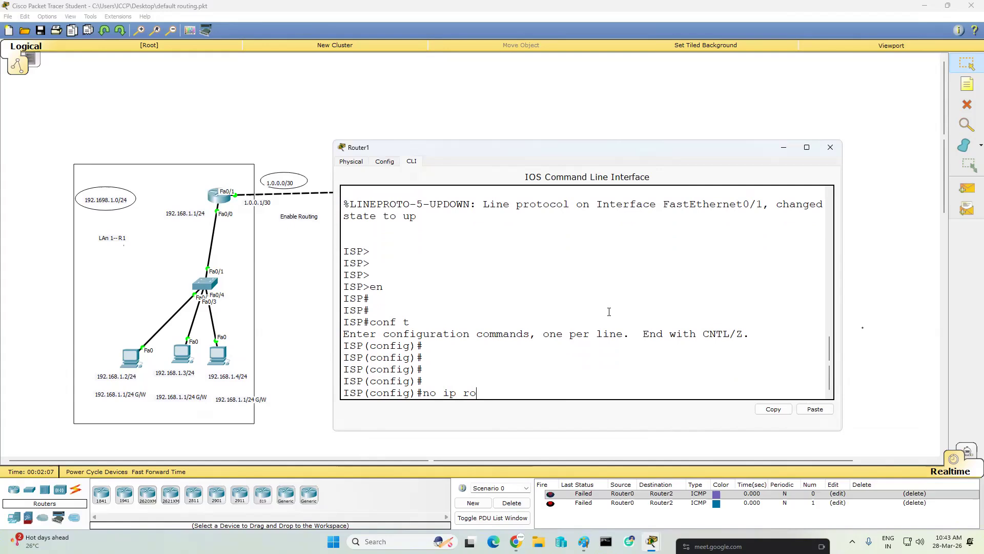
pyautogui.write('ute 0.0.0.0 0.0.0.0 fa0/1')
pyautogui.press('Return')
pyautogui.press('Up')
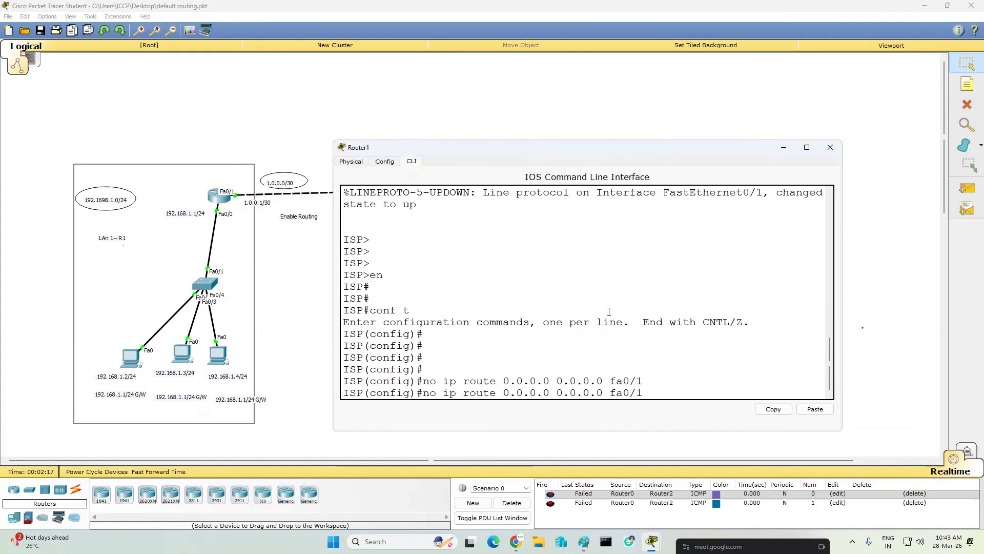
pyautogui.write('0')
pyautogui.press('Return')
pyautogui.press('Return')
pyautogui.press('Return')
# - Start EIGRP 100 on the ISP router and advertise network 1.0.0.0
pyautogui.write('no')
pyautogui.press('BackSpace')
pyautogui.press('BackSpace')
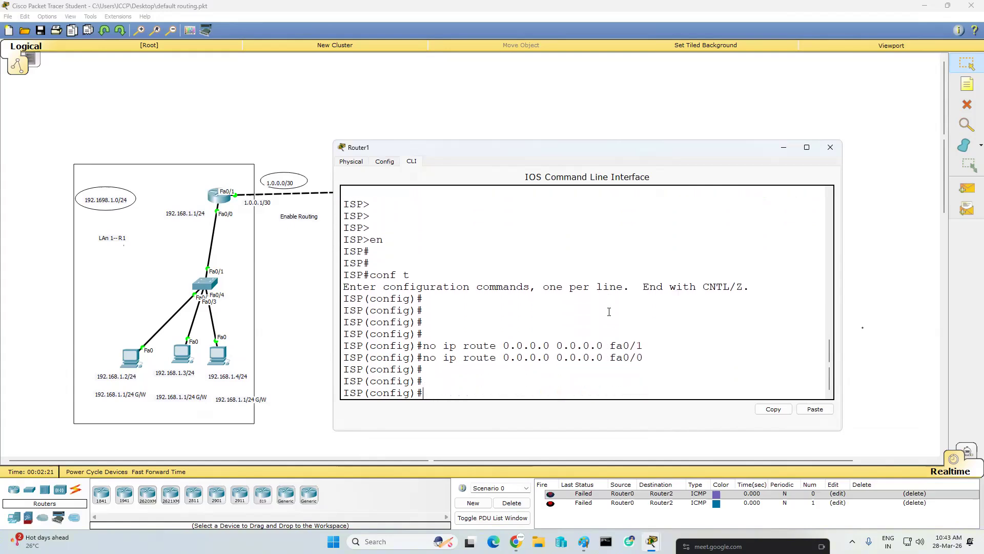
pyautogui.write('router eigrp 100')
pyautogui.press('Return')
pyautogui.press('Return')
pyautogui.write('net')
pyautogui.press('Tab')
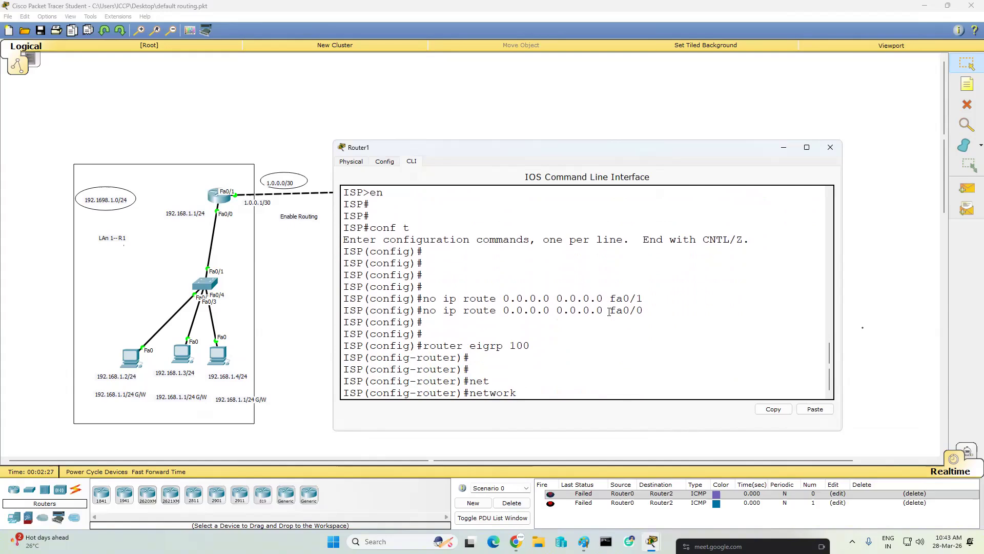
pyautogui.write('1.0.0.0')
pyautogui.press('Return')
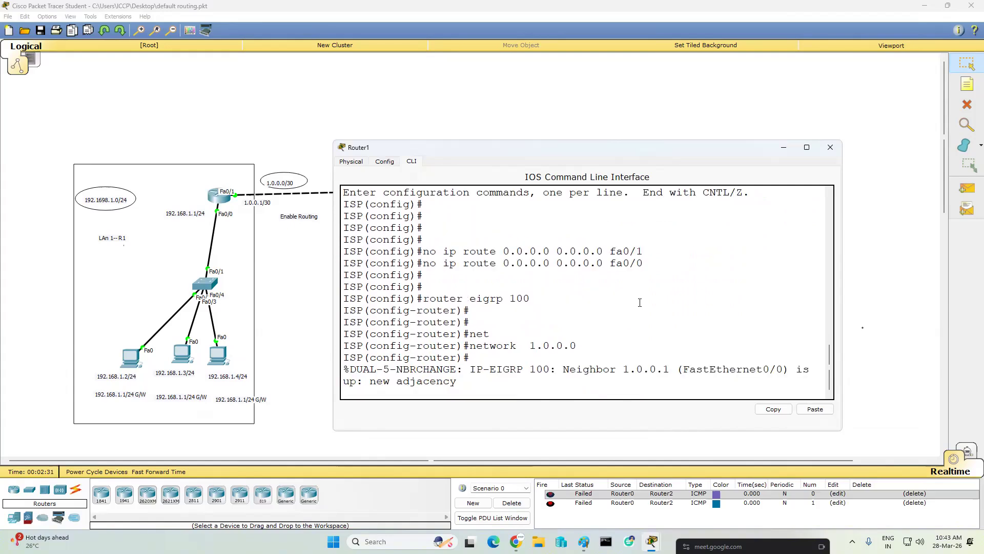
# - Add network 2.0.0.0 to EIGRP 100 on the ISP router
pyautogui.press('Return')
pyautogui.press('Return')
pyautogui.press('Up')
pyautogui.press('BackSpace')
pyautogui.press('BackSpace')
pyautogui.press('BackSpace')
pyautogui.press('BackSpace')
pyautogui.press('BackSpace')
pyautogui.press('BackSpace')
pyautogui.press('BackSpace')
pyautogui.write('2.0.0.0')
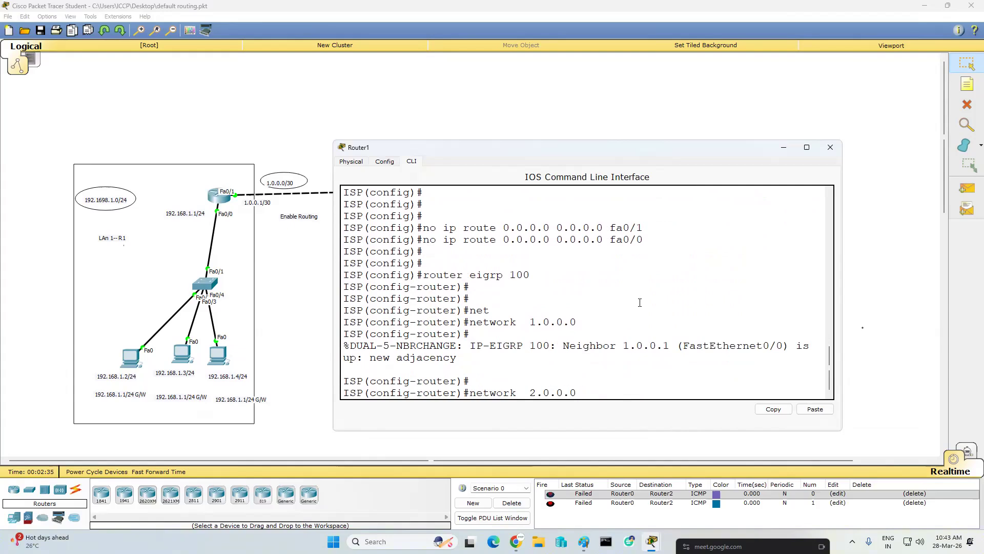
pyautogui.press('Return')
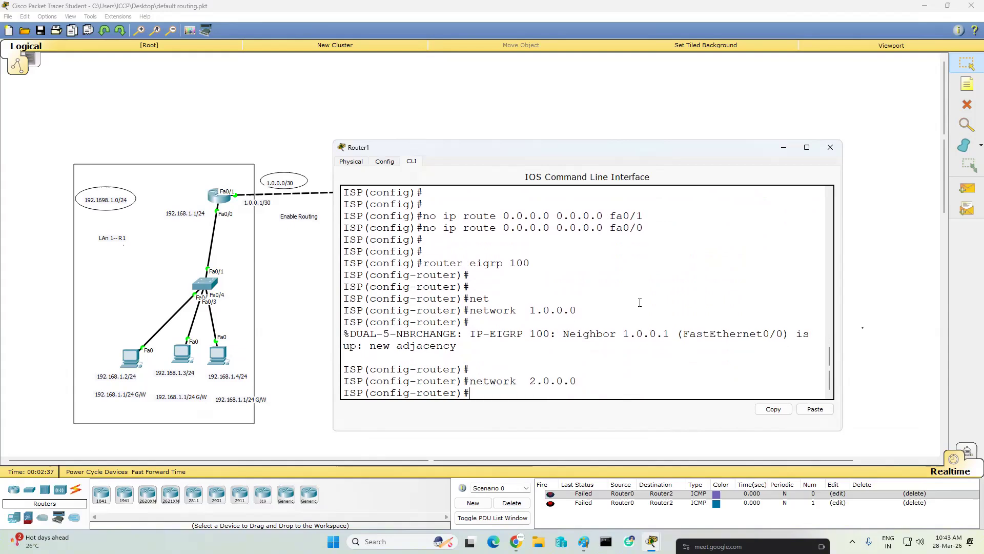
# - Disable EIGRP auto-summary on the ISP router, then exit configuration mode and save the configuration with "wr"
pyautogui.write('no au')
pyautogui.press('Tab')
pyautogui.press('Return')
pyautogui.press('Return')
pyautogui.press('Return')
pyautogui.press('Return')
pyautogui.press('Return')
pyautogui.write('end')
pyautogui.press('Return')
pyautogui.write('wr')
pyautogui.press('Return')
pyautogui.press('Return')
pyautogui.press('Return')
pyautogui.press('Return')
pyautogui.press('Return')
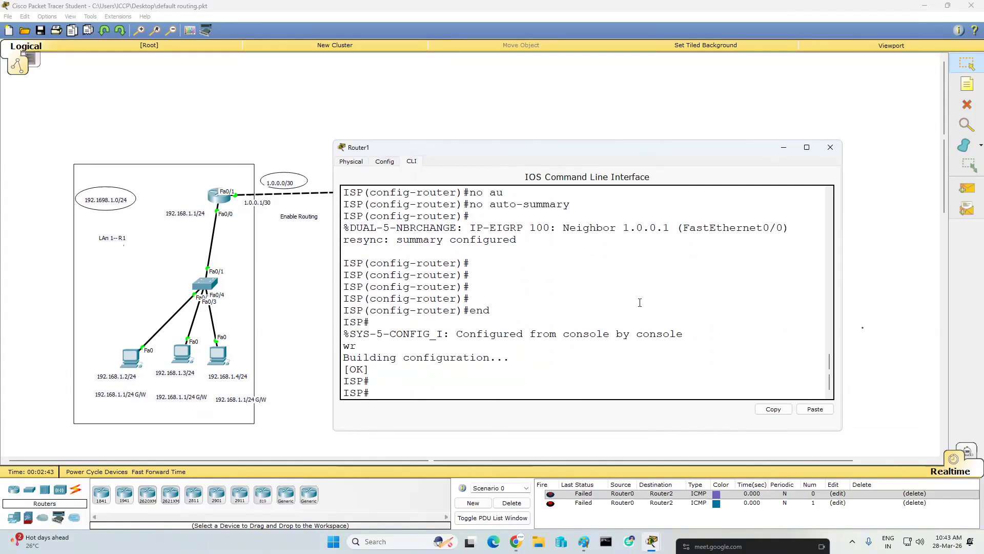
pyautogui.press('Return')
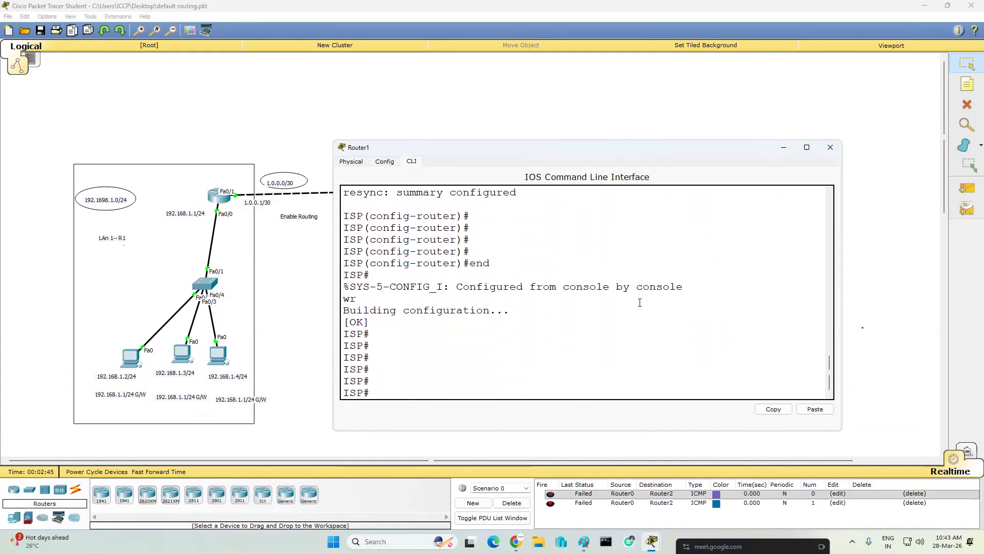
# - Close the ISP router's window, send a simple PDU from the left LAN router to the ISP router, and delete the scenario's PDUs
pyautogui.click(831, 147)
pyautogui.click(967, 188)
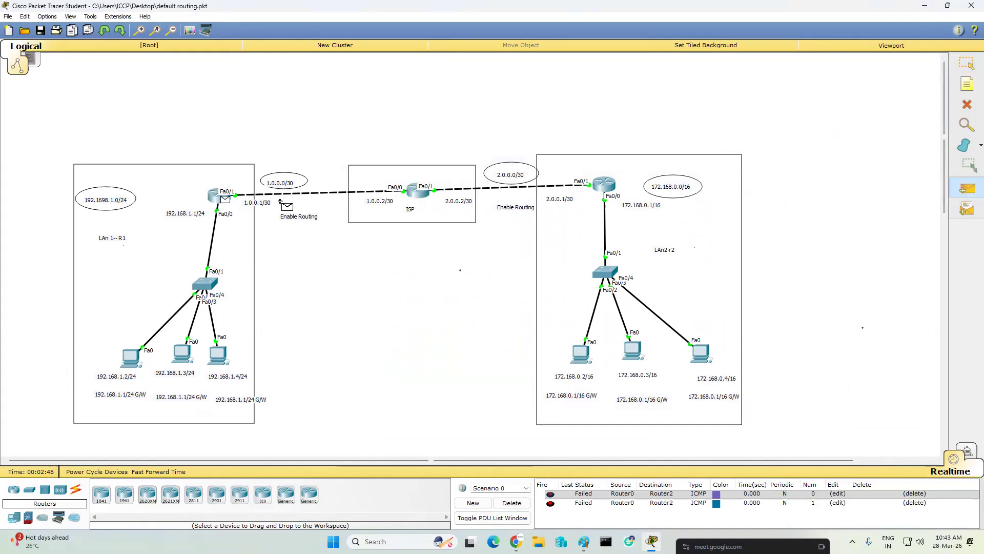
pyautogui.click(418, 191)
pyautogui.click(512, 503)
# - Send a simple PDU from the right LAN router to the ISP router, then delete the scenario's PDUs
pyautogui.click(967, 188)
pyautogui.click(603, 189)
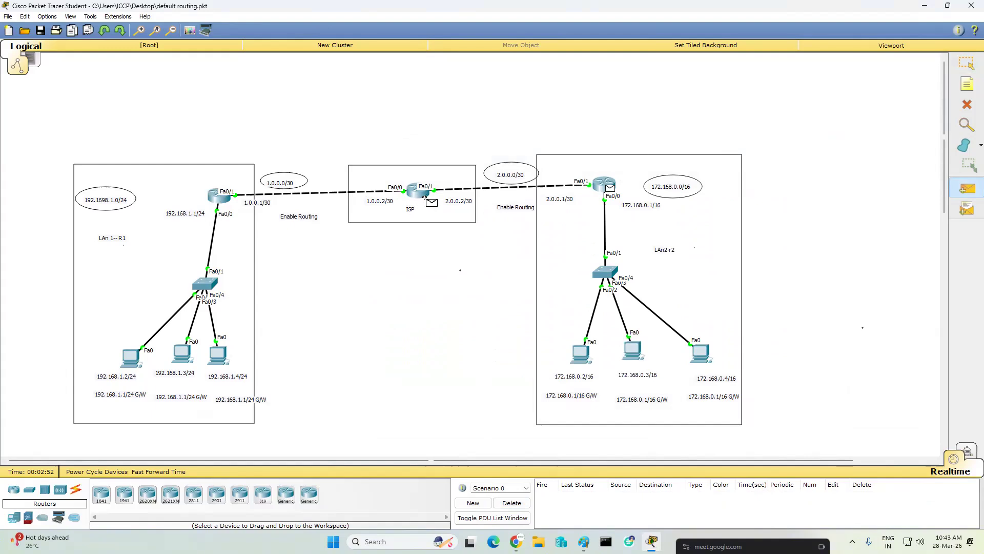
pyautogui.click(425, 196)
pyautogui.click(515, 504)
# - Test with simple PDUs from the left LAN router to the right LAN router and from PC 192.168.1.2 to the ISP router
pyautogui.click(966, 188)
pyautogui.click(218, 196)
pyautogui.click(606, 187)
pyautogui.click(967, 188)
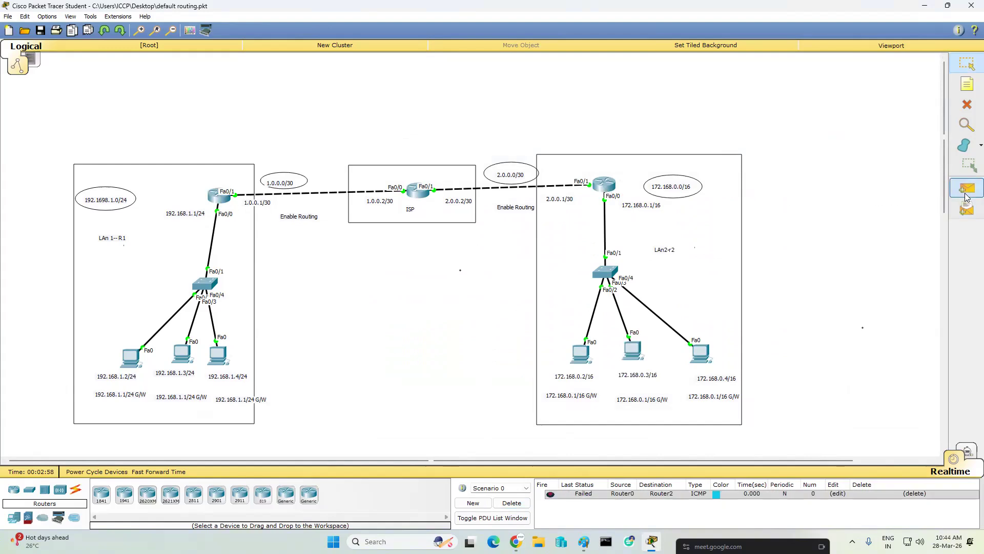
pyautogui.click(135, 358)
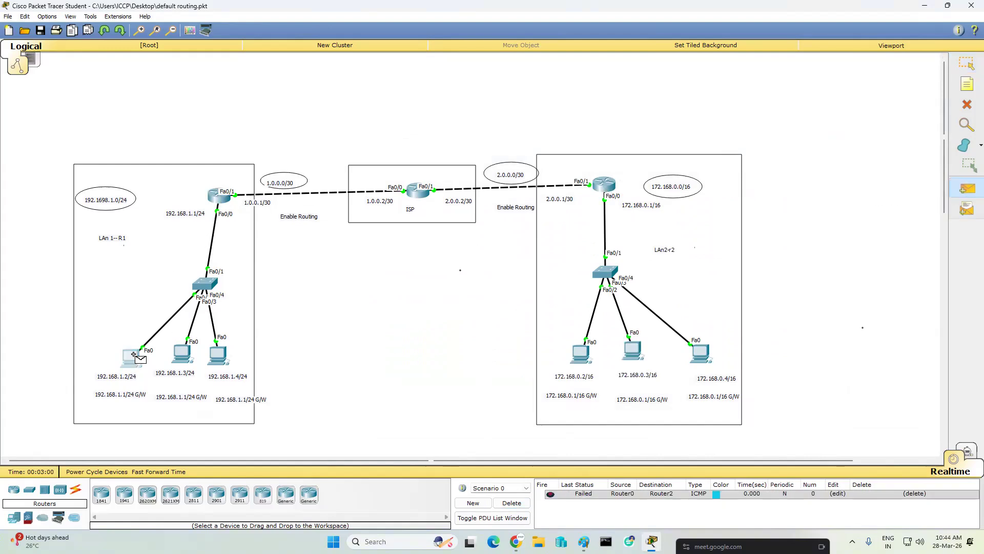
pyautogui.click(420, 198)
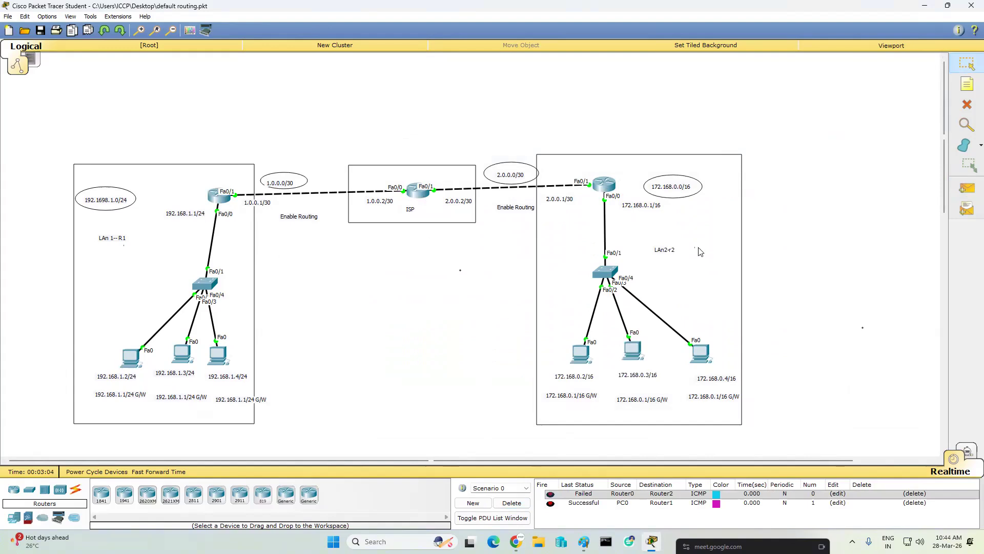
# - Open the right LAN router's command line and enter global configuration mode with "en" and "conf t"
pyautogui.click(604, 183)
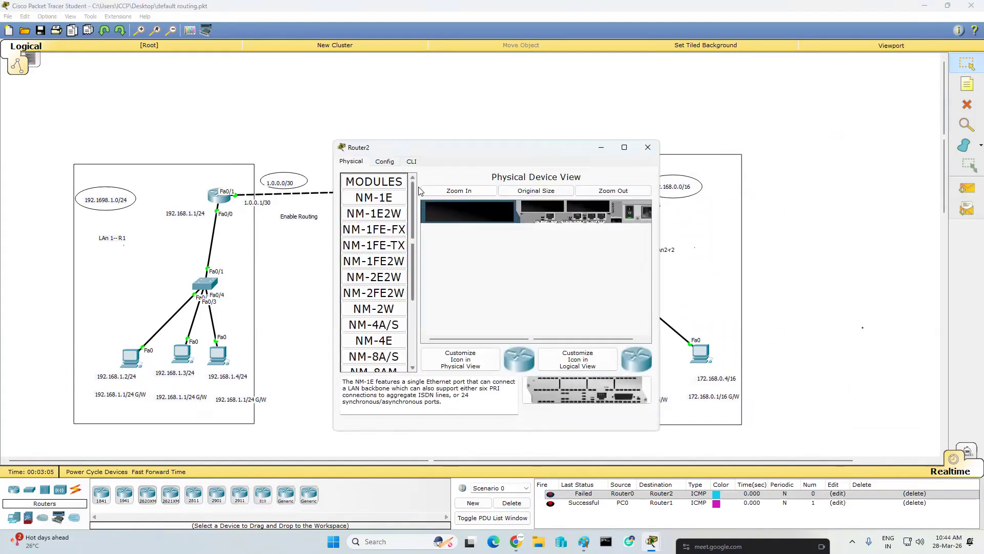
pyautogui.click(412, 161)
pyautogui.press('Return')
pyautogui.press('Return')
pyautogui.press('Return')
pyautogui.press('Return')
pyautogui.press('Return')
pyautogui.write('en')
pyautogui.press('Return')
pyautogui.press('Return')
pyautogui.press('Return')
pyautogui.press('Return')
pyautogui.write('conf t')
pyautogui.press('Return')
pyautogui.press('Return')
pyautogui.press('Return')
pyautogui.press('Return')
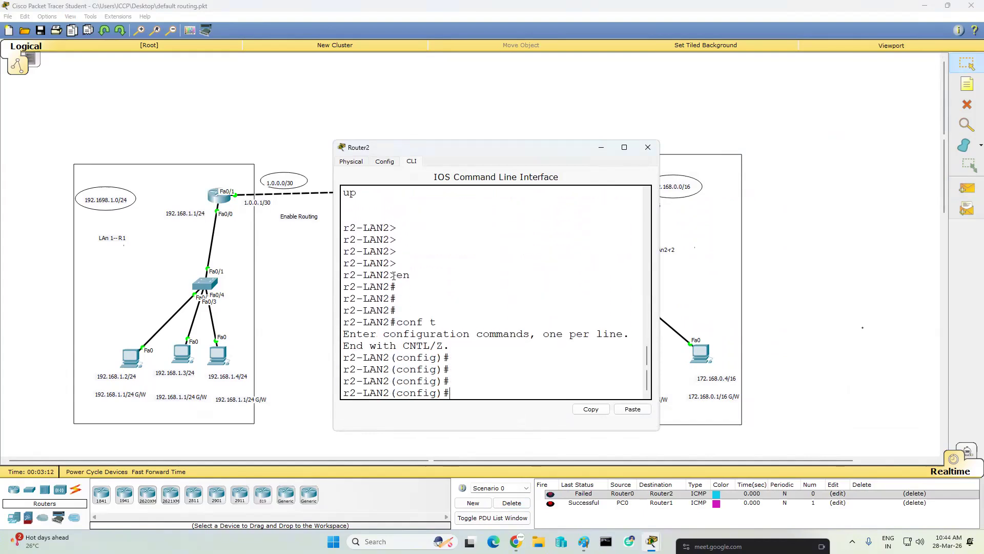
# - Remove the right LAN router's default route with "no ip route 0.0.0.0 0.0.0.0 fa0/1", moving its window to reveal the topology
pyautogui.write('no ip ')
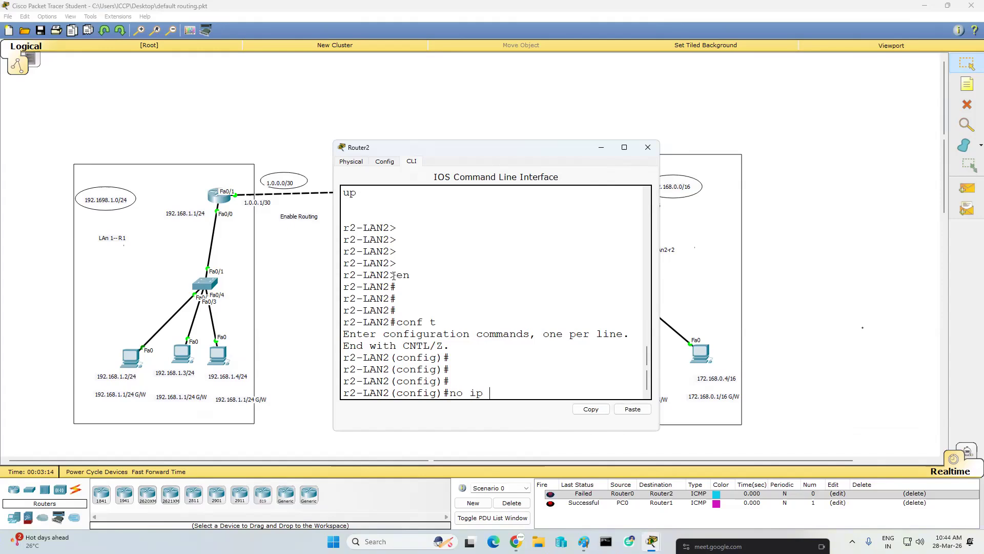
pyautogui.write('route 0.0.0.0 0.0')
pyautogui.moveTo(438, 151); pyautogui.dragTo(420, 215)
pyautogui.write('.0.0 fa0/1')
pyautogui.press('Return')
pyautogui.press('Return')
pyautogui.press('Return')
pyautogui.press('Return')
pyautogui.press('Return')
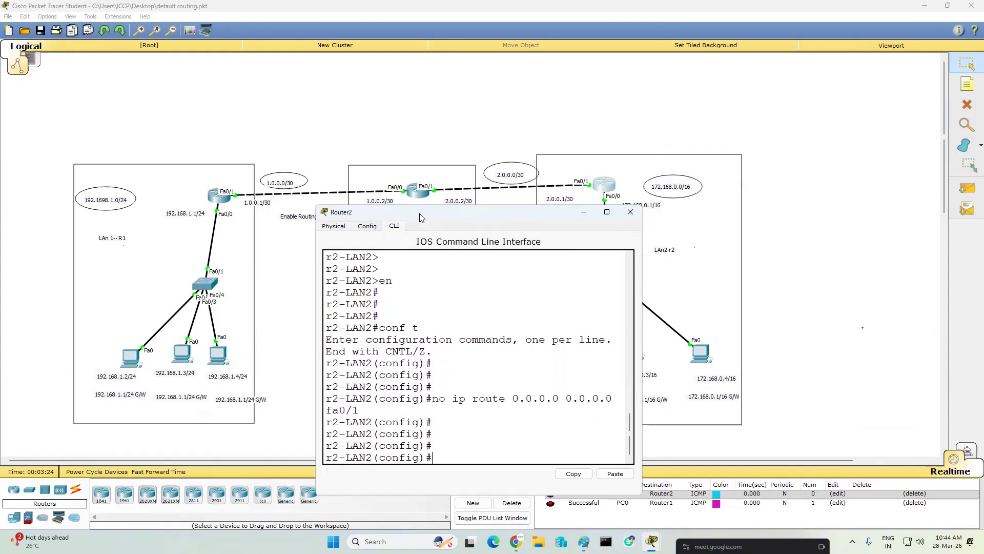
# - Configure EIGRP 100 on the right LAN router with networks 2.0.0.0 and 172.168.0.0
pyautogui.write('router eigrp ')
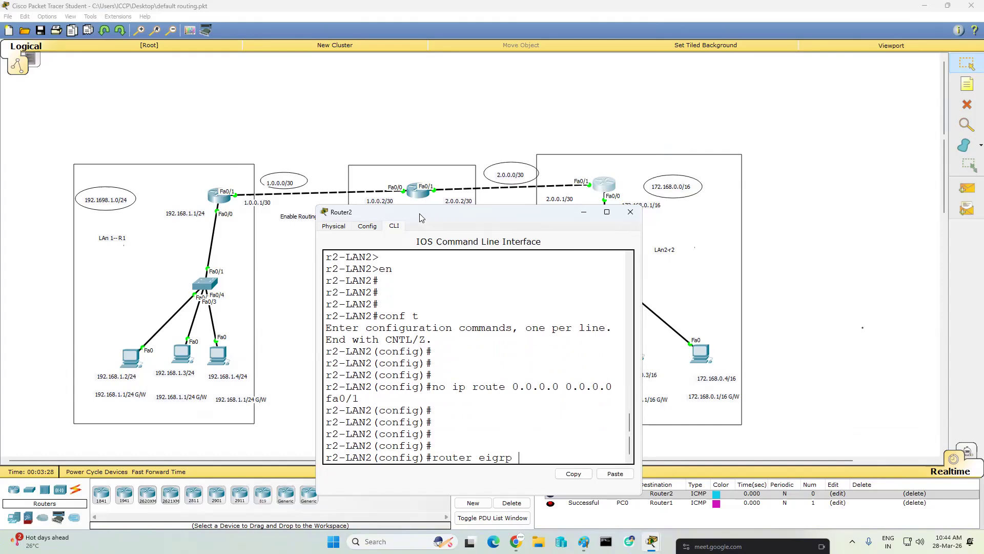
pyautogui.write('100')
pyautogui.press('Return')
pyautogui.press('Return')
pyautogui.press('Return')
pyautogui.write('net')
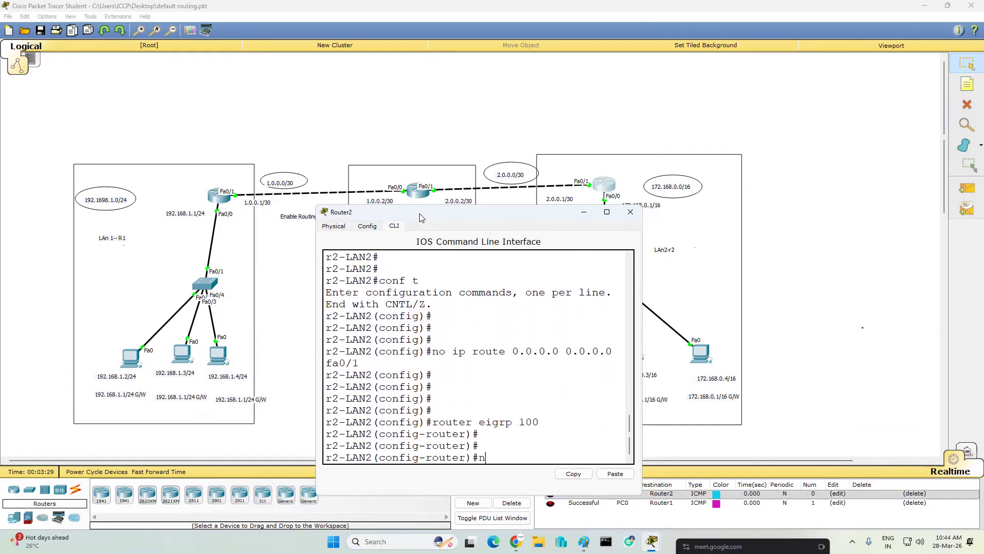
pyautogui.press('Tab')
pyautogui.write('2')
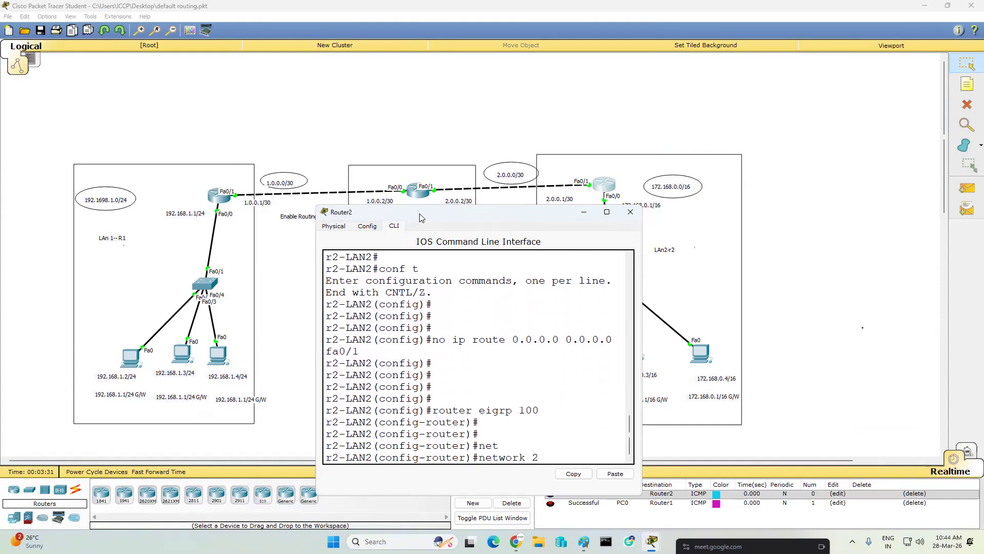
pyautogui.write('.0.0.0')
pyautogui.press('Return')
pyautogui.write('net')
pyautogui.press('Tab')
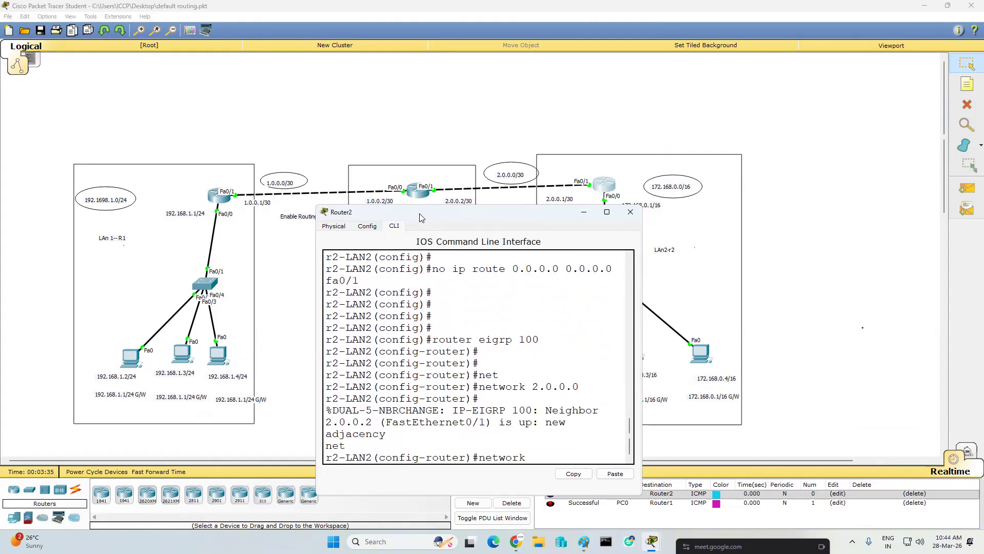
pyautogui.write('172.168.0.0')
pyautogui.press('Return')
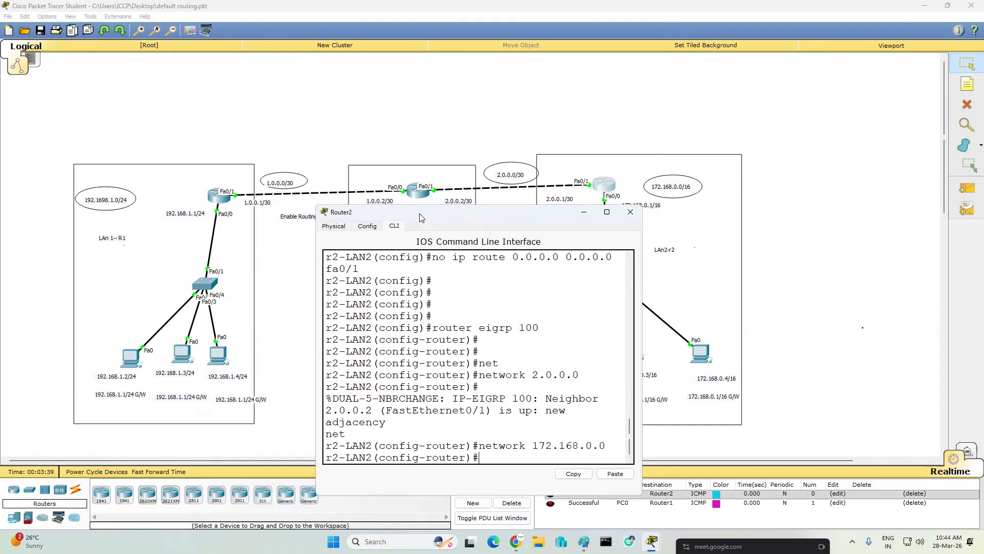
# - Disable EIGRP auto-summary on the right LAN router, then exit configuration mode and save the configuration with "wr"
pyautogui.write('no au')
pyautogui.press('Tab')
pyautogui.press('Return')
pyautogui.press('Return')
pyautogui.press('Return')
pyautogui.press('Return')
pyautogui.press('Return')
pyautogui.press('Return')
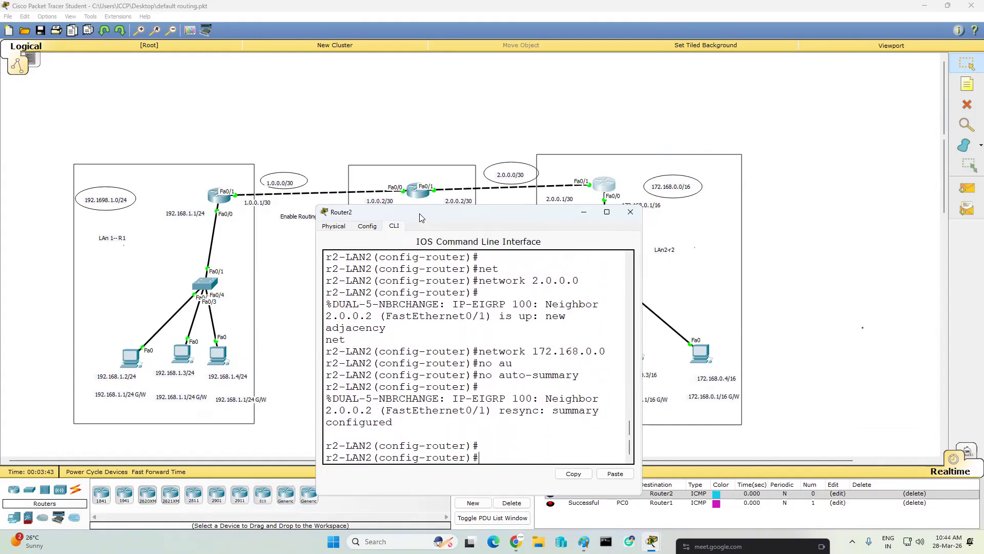
pyautogui.write('end')
pyautogui.press('Return')
pyautogui.write('wr')
pyautogui.press('Return')
pyautogui.press('Return')
pyautogui.press('Return')
# - Show the right LAN router's routing table with "sh ip route", enlarge the window and examine the EIGRP route to 192.168.1.0/24
pyautogui.press('Return')
pyautogui.press('Return')
pyautogui.write('sh ip')
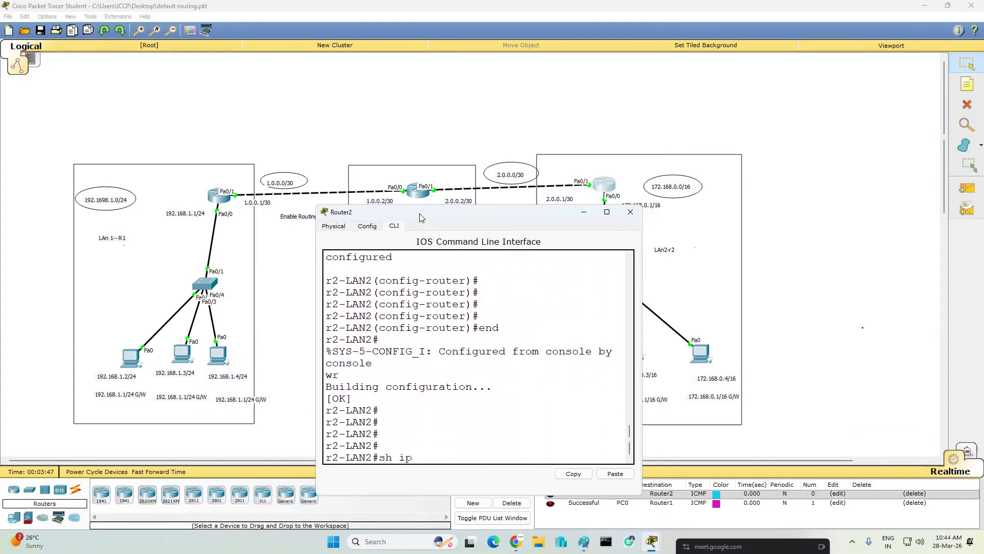
pyautogui.write(' route')
pyautogui.press('Return')
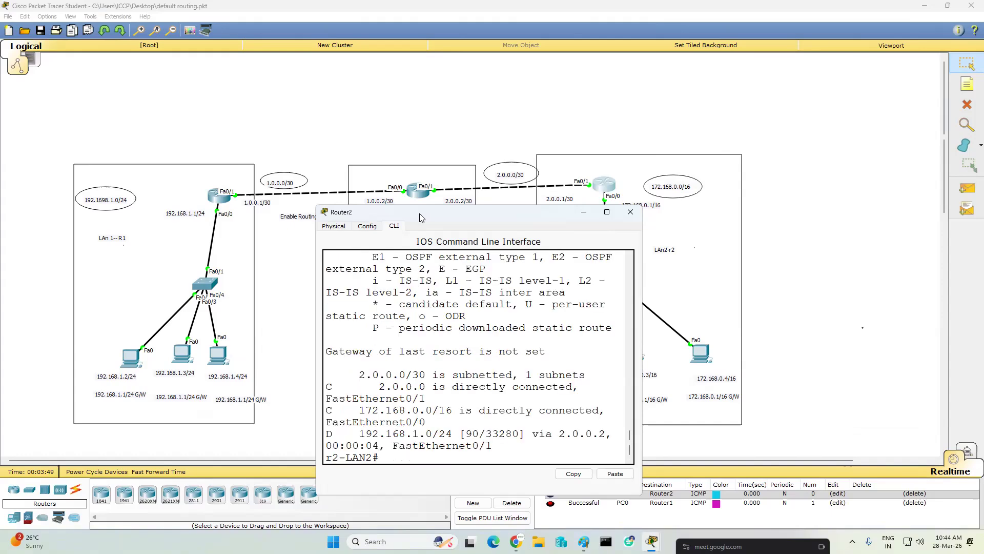
pyautogui.press('Return')
pyautogui.press('Return')
pyautogui.press('Return')
pyautogui.press('Return')
pyautogui.press('Return')
pyautogui.press('Return')
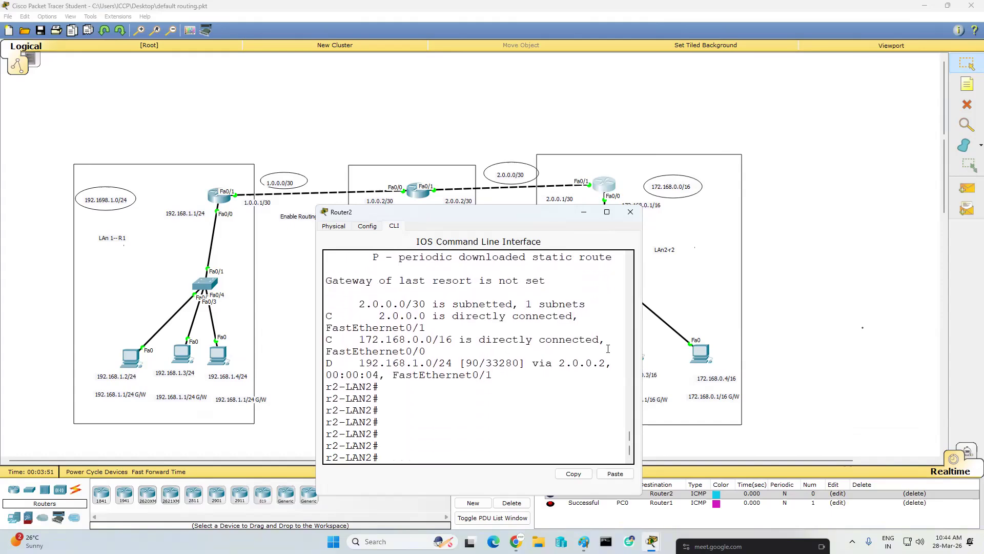
pyautogui.moveTo(643, 321); pyautogui.dragTo(864, 305)
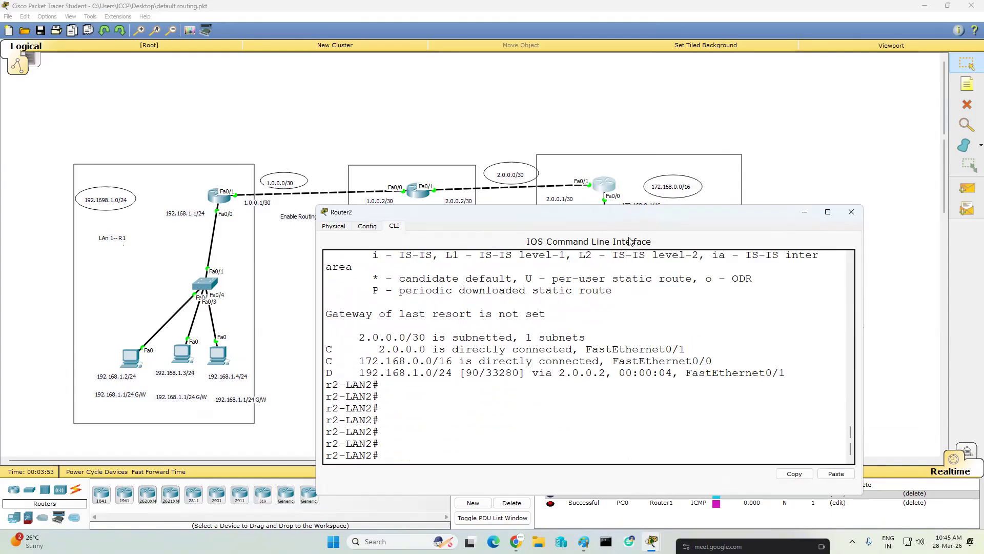
pyautogui.moveTo(634, 205); pyautogui.dragTo(633, 130)
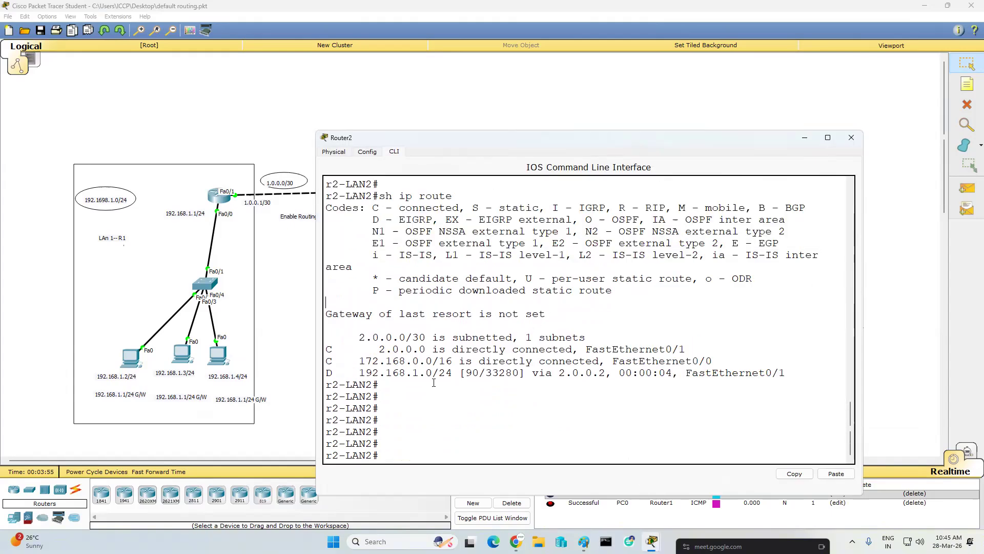
pyautogui.moveTo(354, 372); pyautogui.dragTo(526, 372)
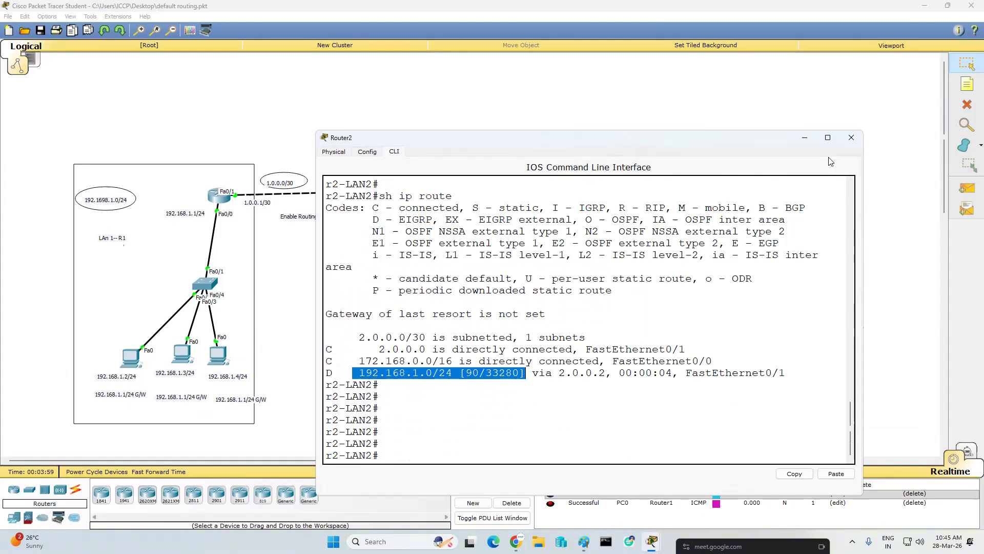
# - Clear the old test messages from the scenario, then send two simple PDUs from the 192.168.1.2 PC to the 172.168.0.2 PC
pyautogui.click(851, 137)
pyautogui.click(968, 188)
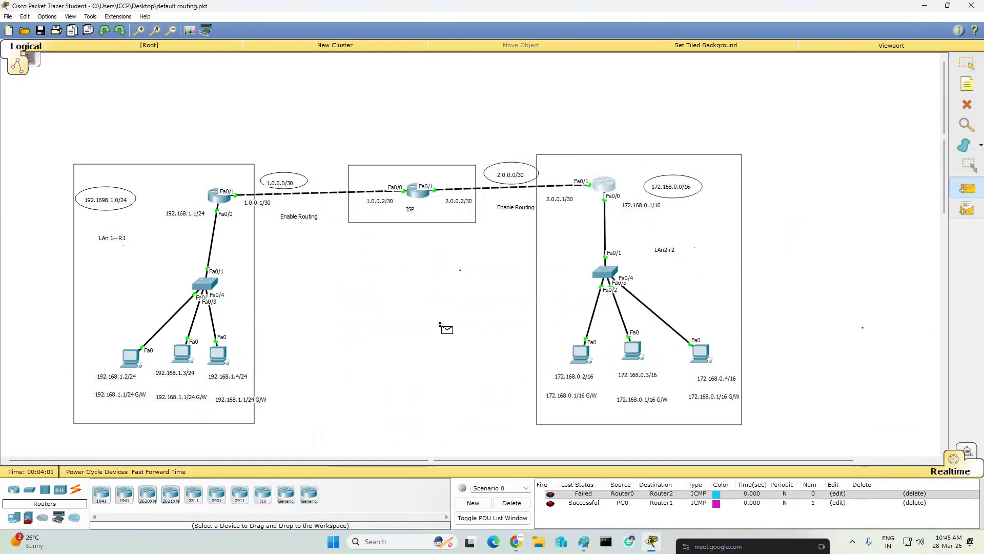
pyautogui.click(512, 503)
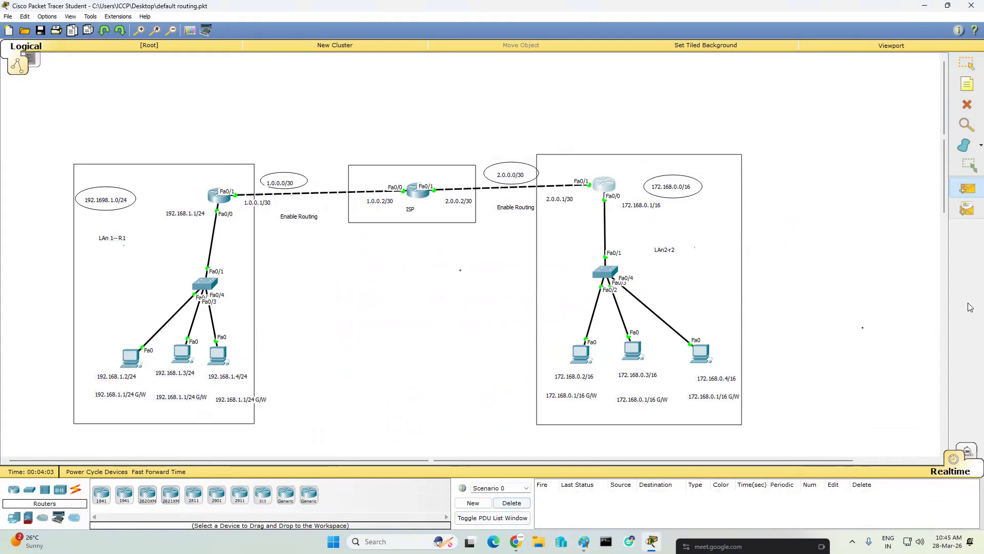
pyautogui.click(131, 357)
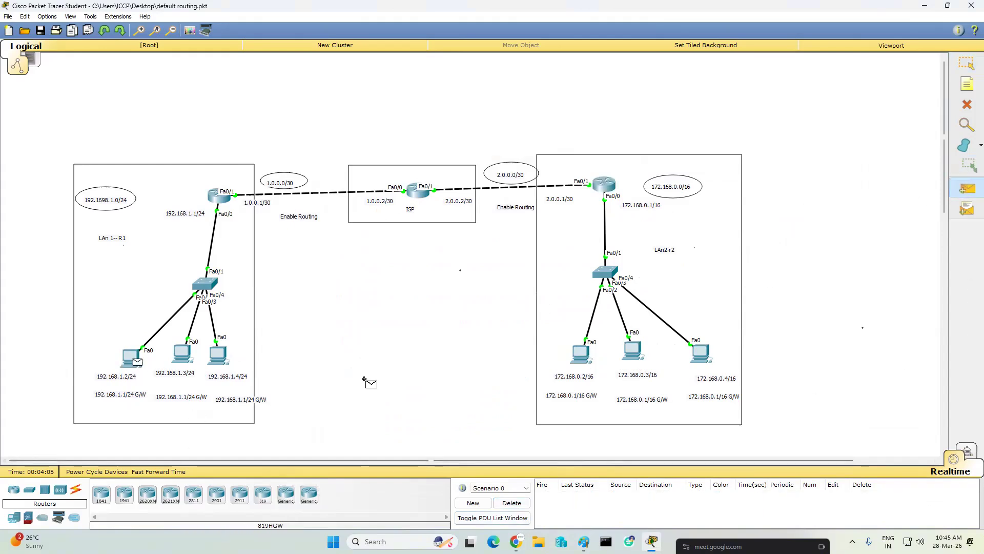
pyautogui.click(582, 358)
pyautogui.click(968, 187)
pyautogui.click(129, 359)
pyautogui.click(585, 358)
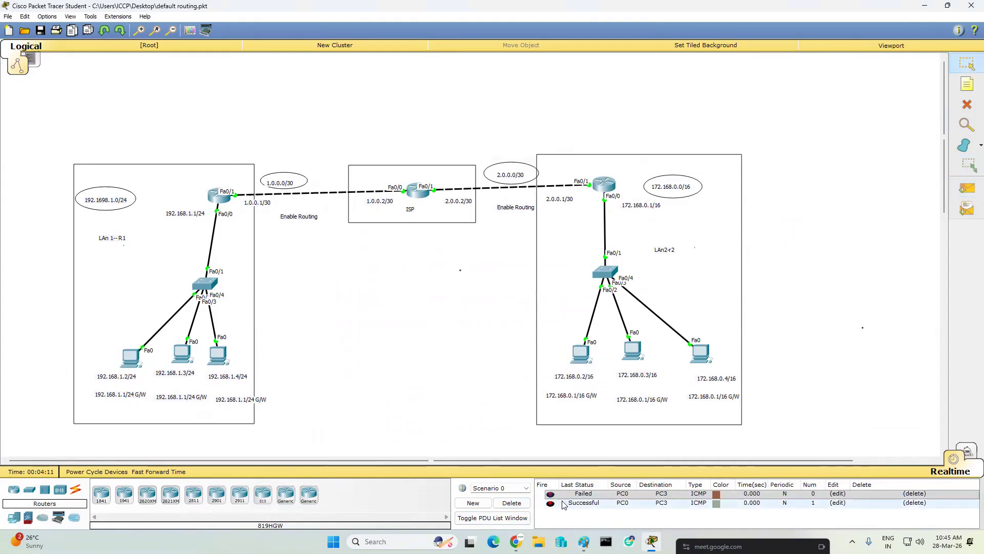
# - Delete the scenario's test messages and open the command prompt of the 192.168.1.2 PC, with its window clear of the routers
pyautogui.click(512, 503)
pyautogui.click(130, 358)
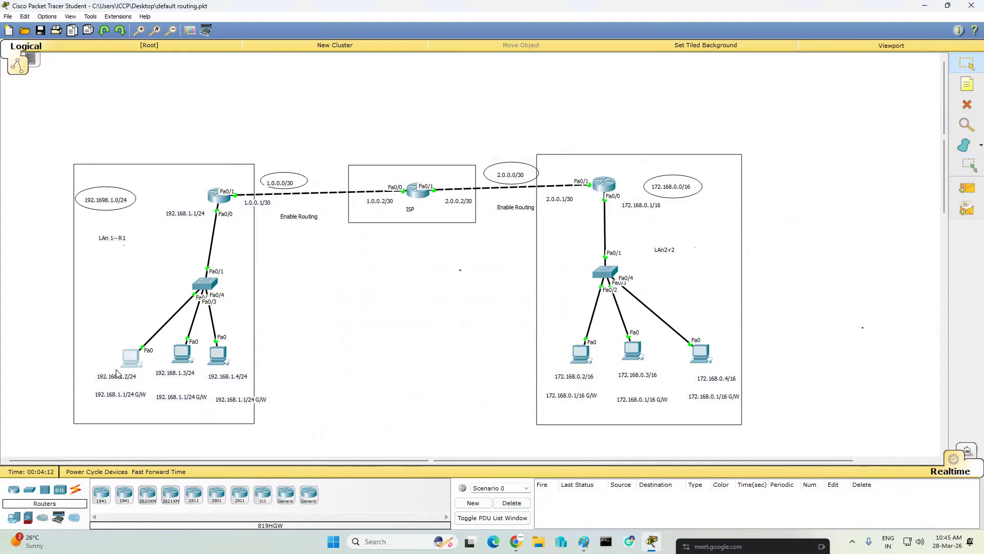
pyautogui.click(418, 162)
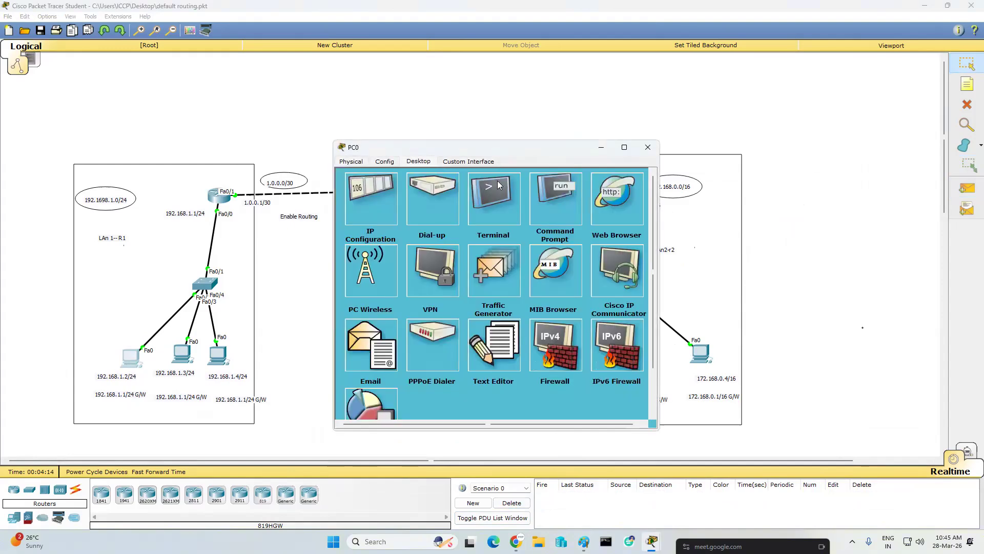
pyautogui.click(552, 190)
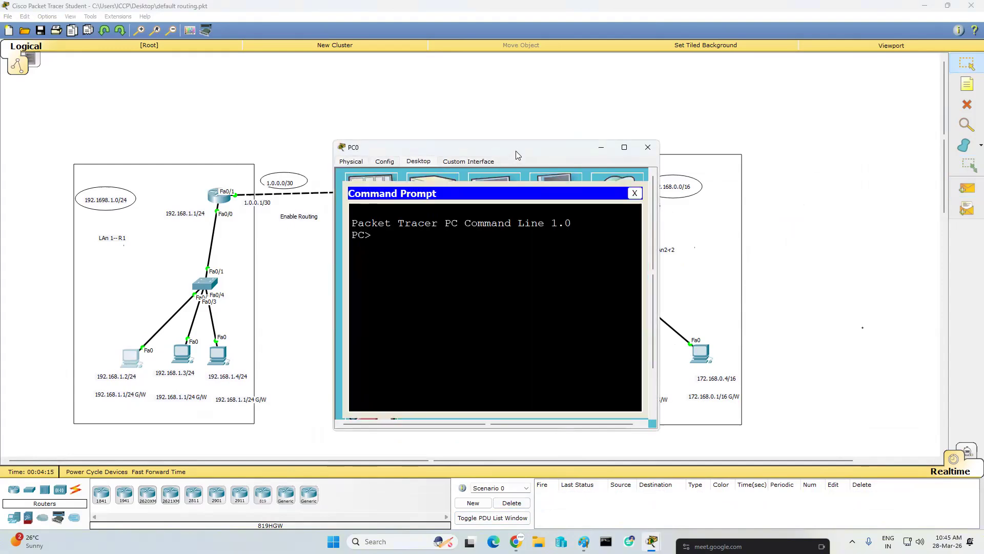
pyautogui.moveTo(516, 151); pyautogui.dragTo(453, 246)
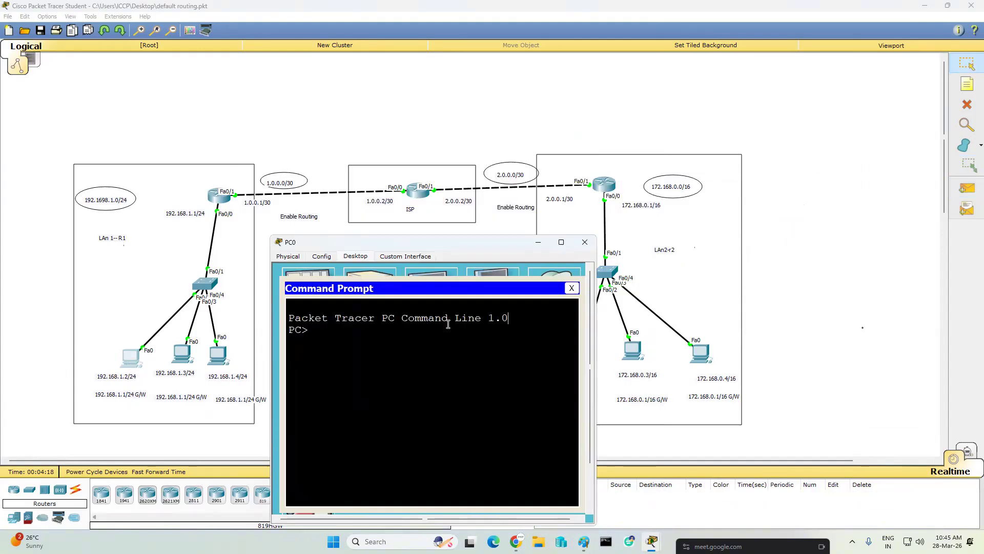
# - Ping the right LAN gateway 172.168.0.1 and the PC 172.168.0.2 from the 192.168.1.2 PC
pyautogui.write('ping 172.168.0')
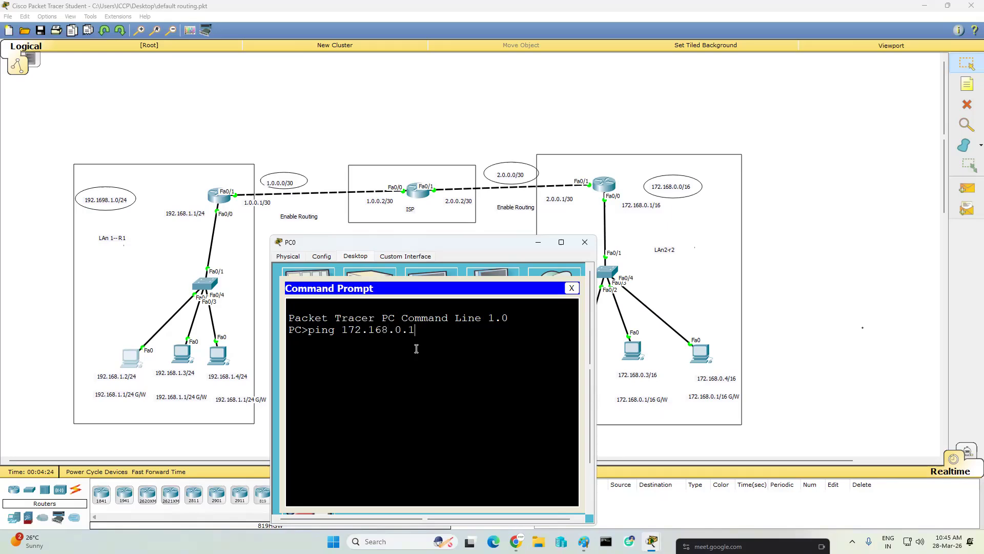
pyautogui.write('.1')
pyautogui.press('Return')
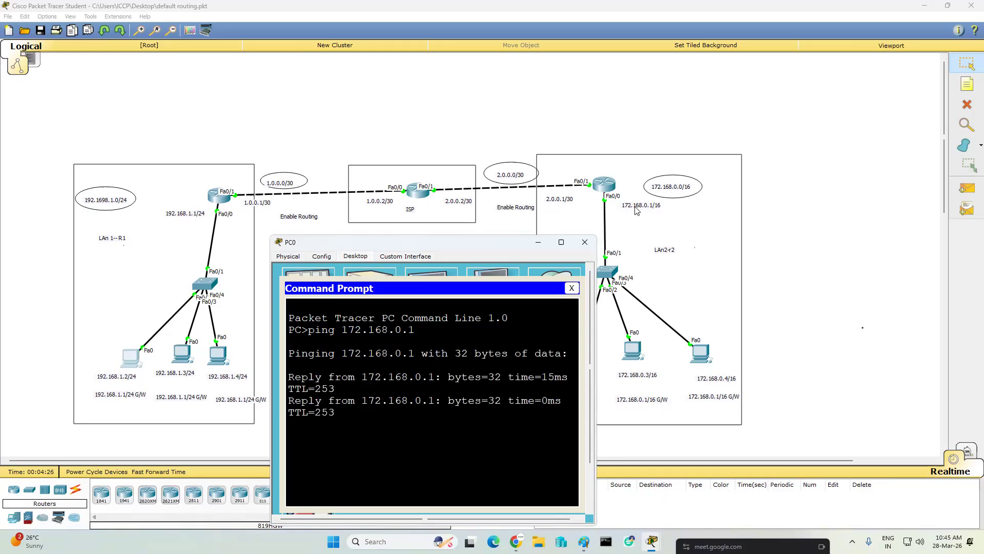
pyautogui.press('Up')
pyautogui.write('2')
pyautogui.press('Return')
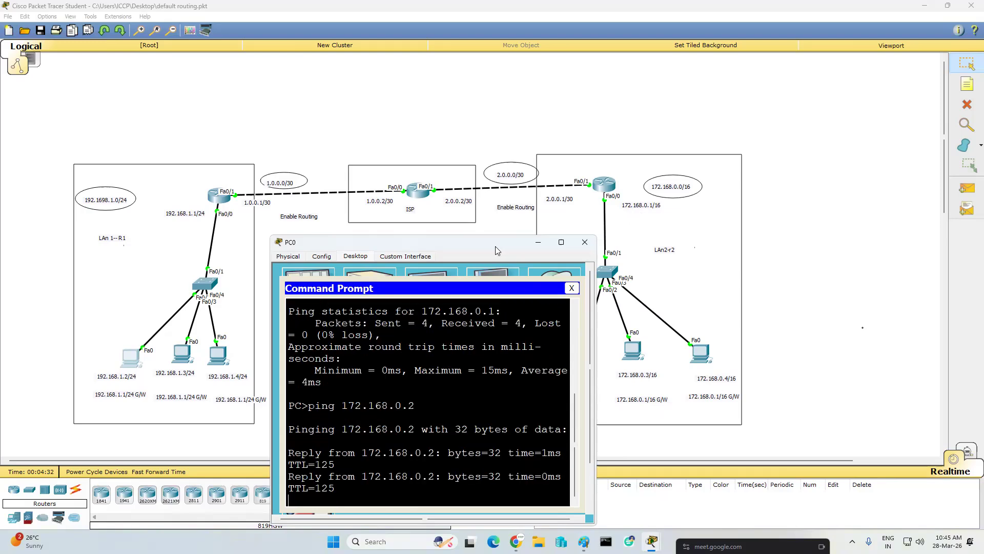
# - Ping the remaining right LAN PCs, 172.168.0.3 and 172.168.0.4, keeping the right LAN in view
pyautogui.moveTo(496, 246); pyautogui.dragTo(409, 239)
pyautogui.press('Up')
pyautogui.press('BackSpace')
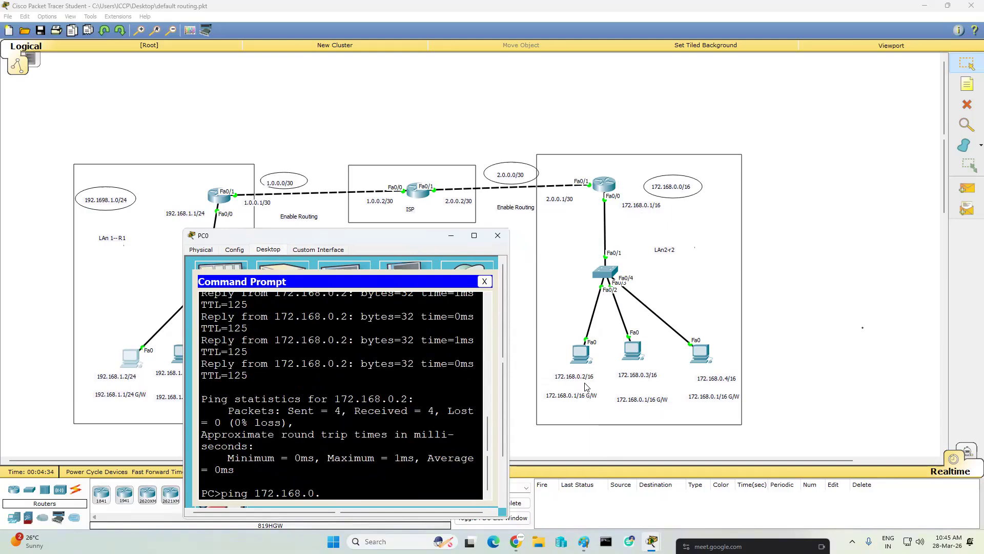
pyautogui.write('3')
pyautogui.press('Return')
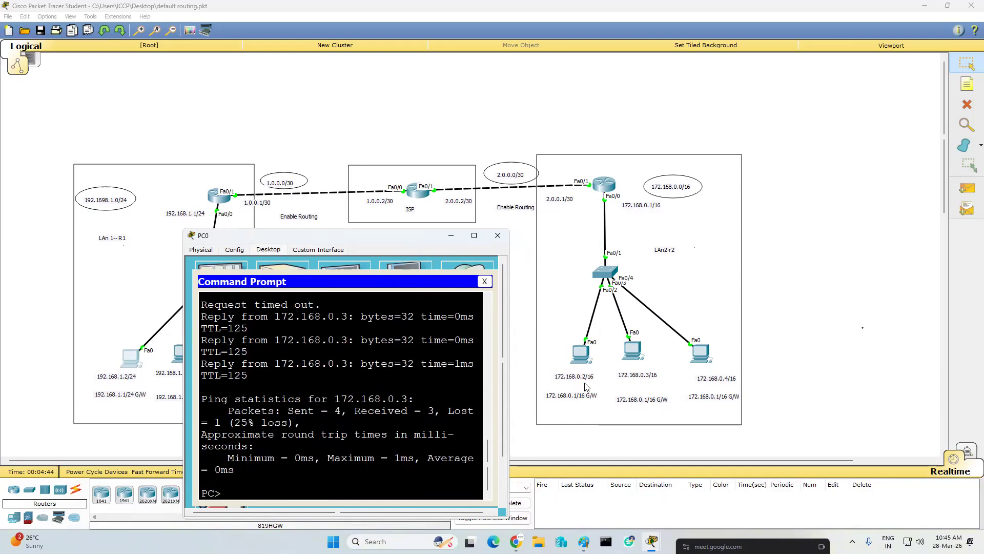
pyautogui.press('Up')
pyautogui.press('BackSpace')
pyautogui.write('4')
pyautogui.press('Return')
# - Trace the route to 172.168.0.4 with "tracert", widen the window to examine the hops, and close the PC's window
pyautogui.write('tracert 172.168.0.')
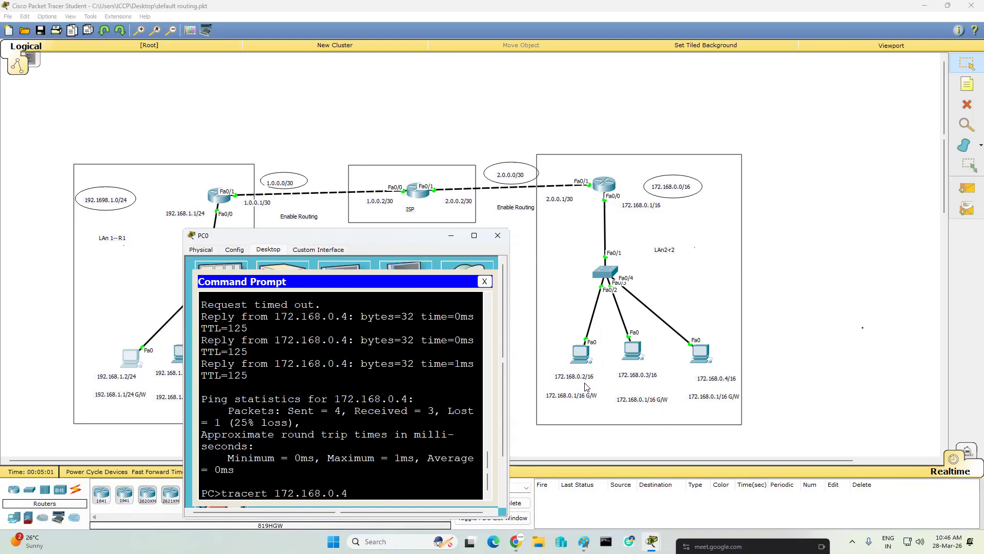
pyautogui.write('4')
pyautogui.press('Return')
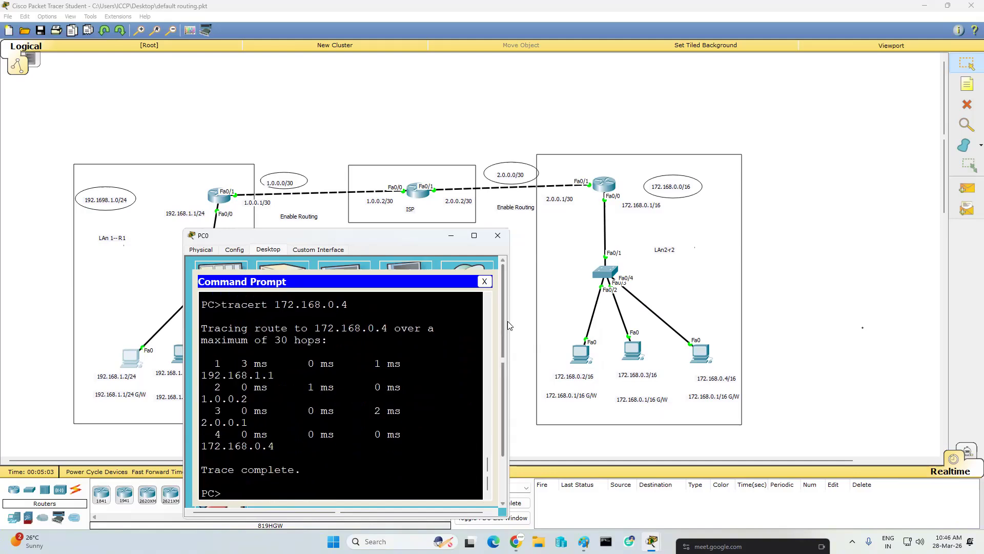
pyautogui.moveTo(511, 319); pyautogui.dragTo(861, 319)
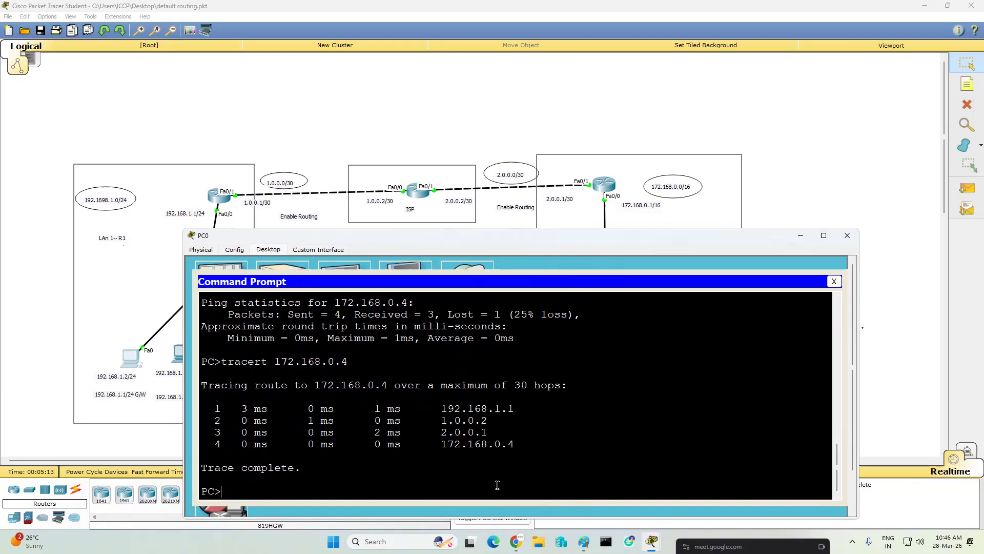
pyautogui.click(847, 235)
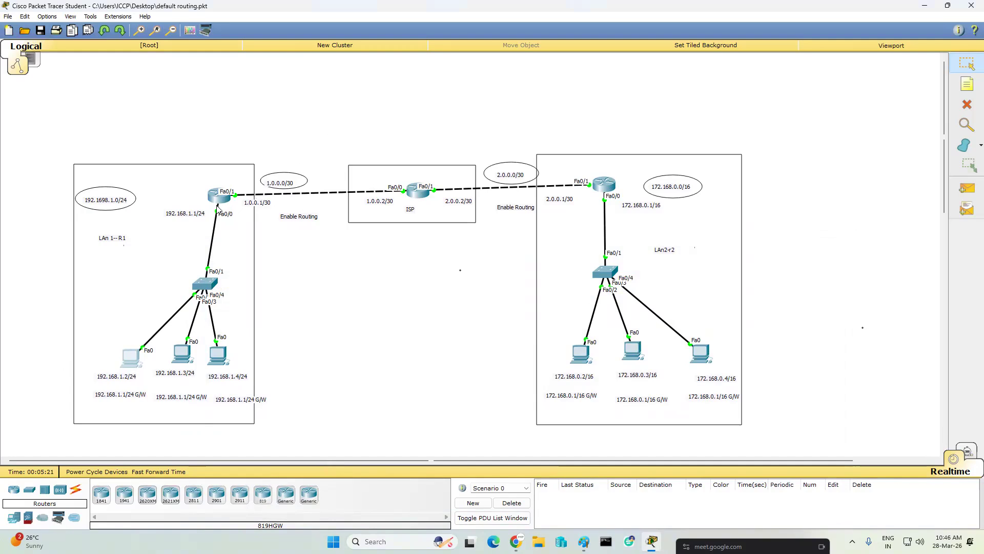
# - Open the left LAN router's console, widen its window and enter global configuration mode with "conf t"
pyautogui.moveTo(220, 203)
pyautogui.click(219, 196)
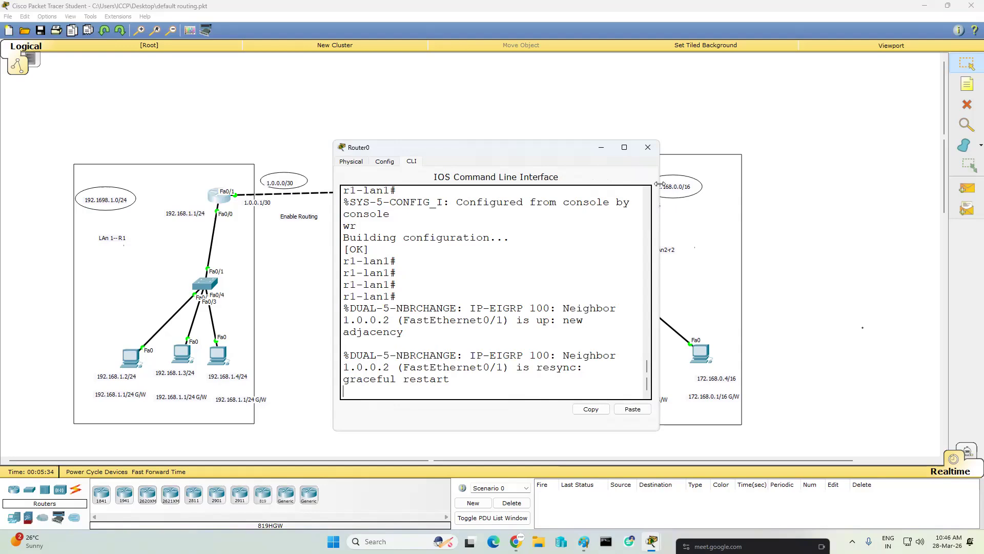
pyautogui.moveTo(660, 184); pyautogui.dragTo(806, 184)
pyautogui.click(774, 277)
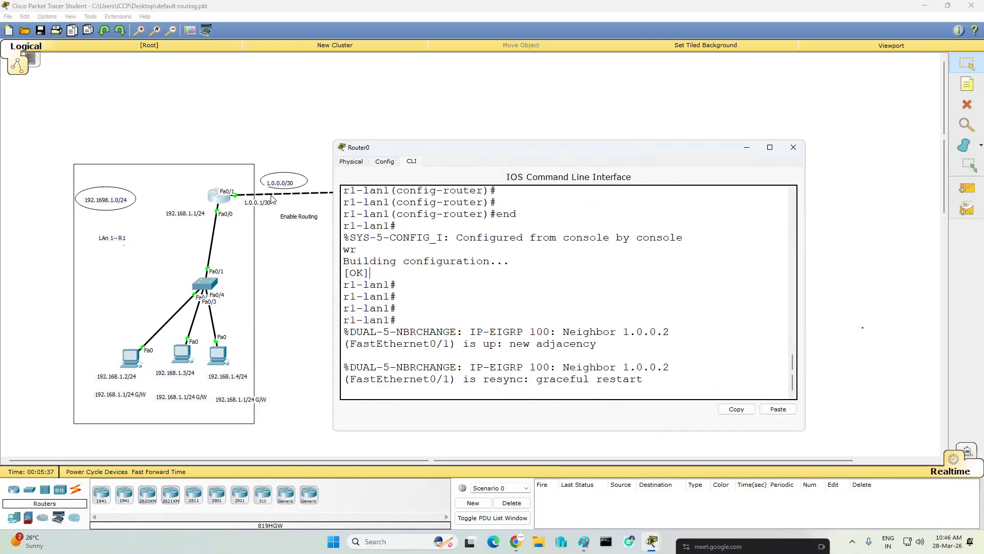
pyautogui.press('Return')
pyautogui.press('Return')
pyautogui.press('Return')
pyautogui.press('Return')
pyautogui.press('Return')
pyautogui.write('conf t')
pyautogui.press('Return')
pyautogui.press('Return')
pyautogui.press('Return')
pyautogui.press('Return')
pyautogui.press('Return')
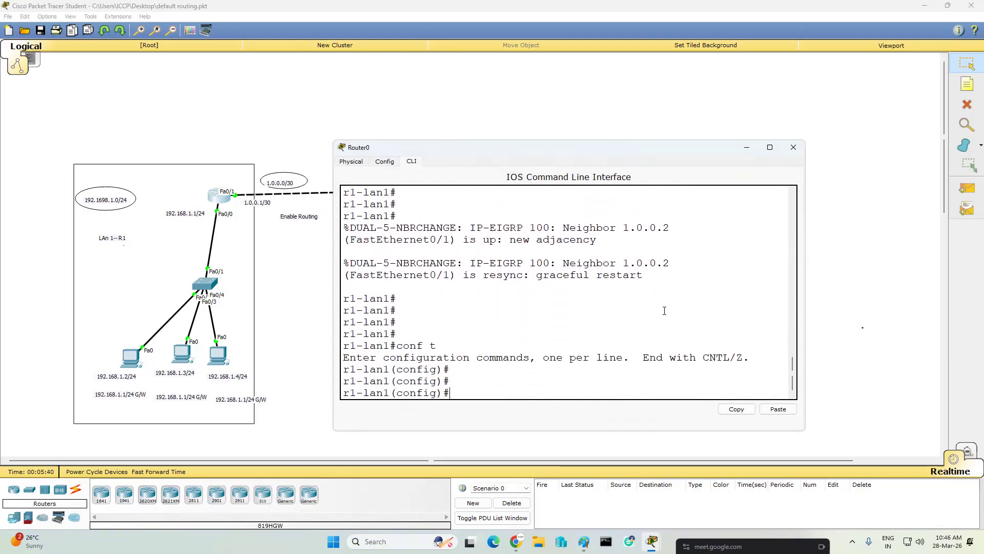
# - Start an "access-list" command and use its help to examine the number ranges for standard and extended lists
pyautogui.write('ac')
pyautogui.press('Tab')
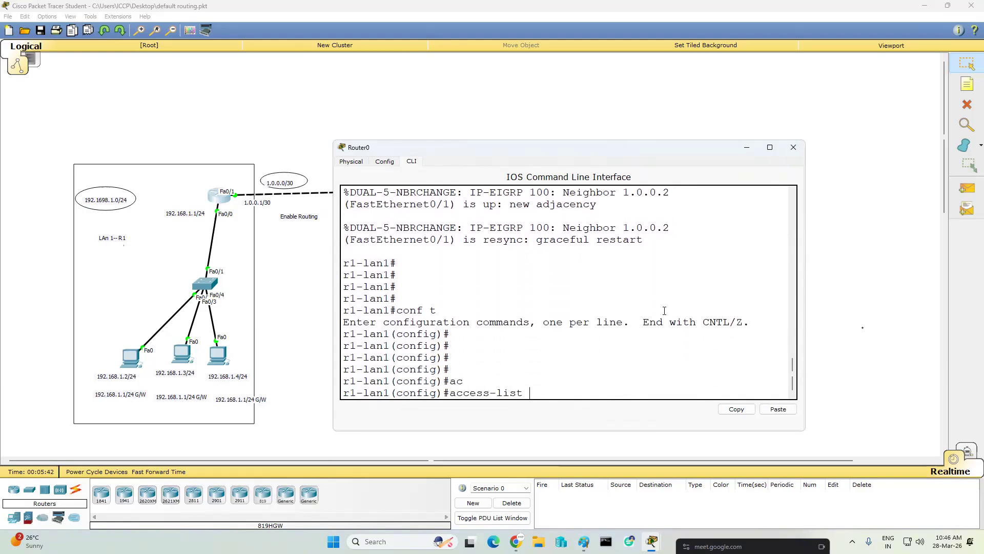
pyautogui.write('10')
pyautogui.press('BackSpace')
pyautogui.press('BackSpace')
pyautogui.write('st')
pyautogui.press('Tab')
pyautogui.press('BackSpace')
pyautogui.press('BackSpace')
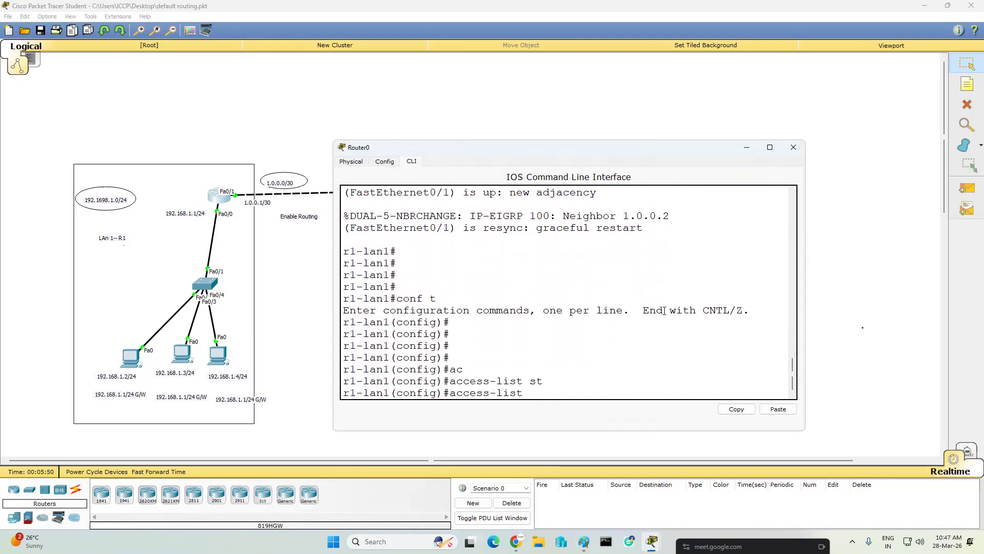
pyautogui.write('?')
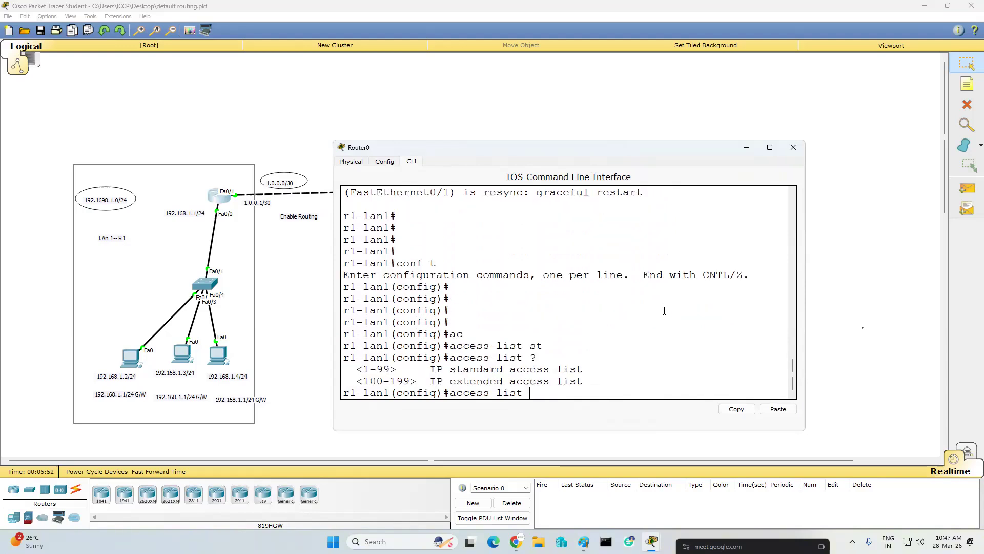
pyautogui.moveTo(365, 368); pyautogui.dragTo(543, 369)
pyautogui.moveTo(363, 381); pyautogui.dragTo(532, 380)
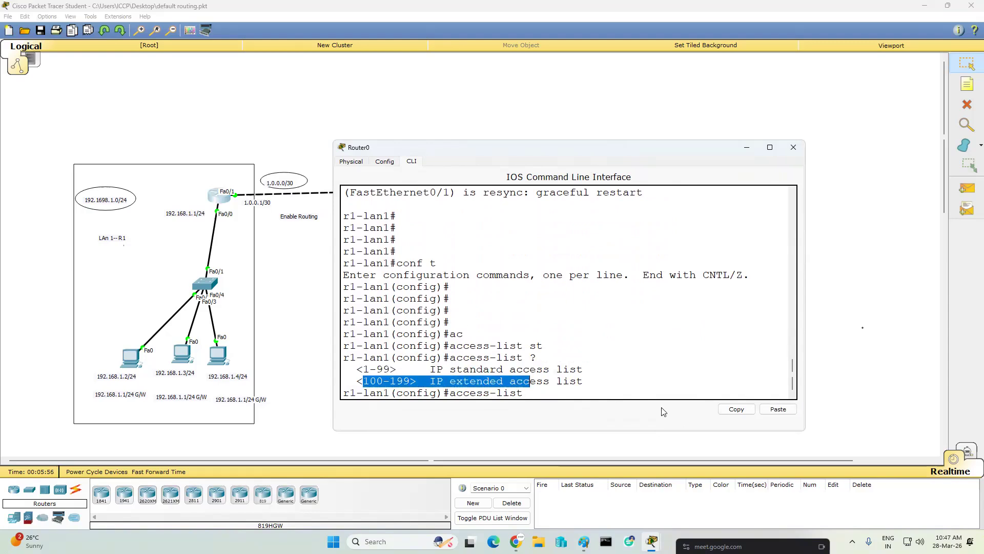
# - Create standard access list 10 permitting only host 192.168.1.3 with wildcard mask 0.0.0.0
pyautogui.click(615, 392)
pyautogui.write('10')
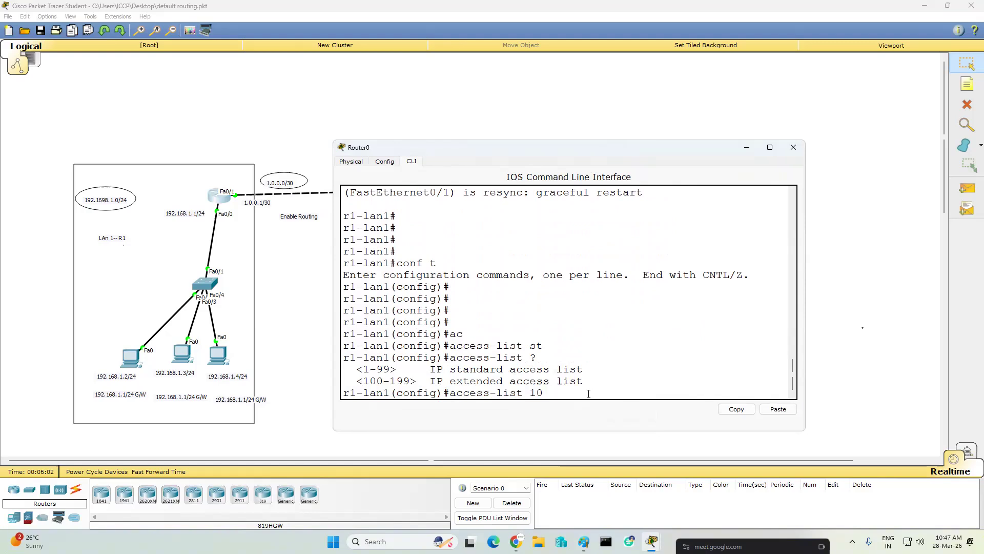
pyautogui.write('permit')
pyautogui.write('192.168.1.3 0.0.0.0')
pyautogui.press('Return')
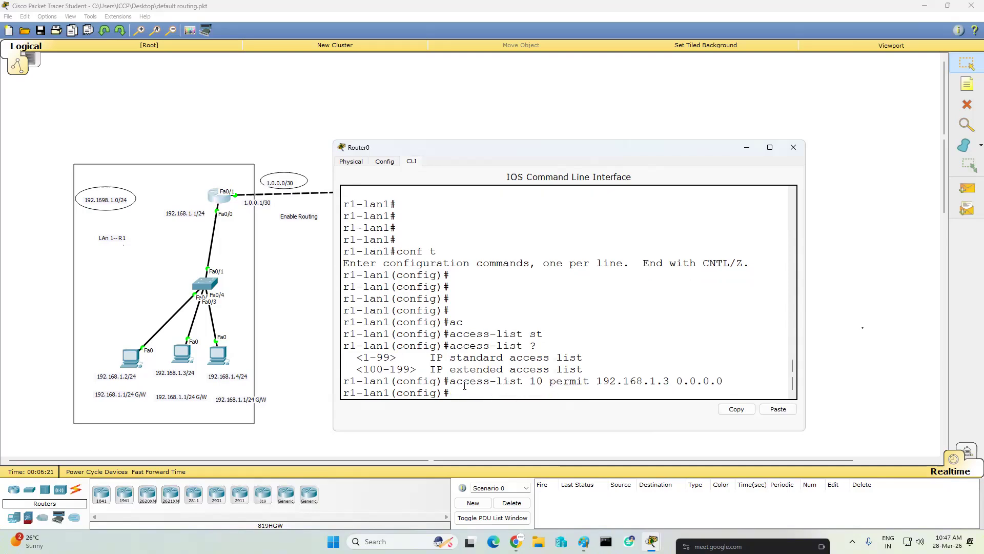
# - Compare the access list entry with the left LAN's PC addresses in the topology, then return to the left LAN router's console
pyautogui.moveTo(531, 380); pyautogui.dragTo(588, 372)
pyautogui.click(110, 383)
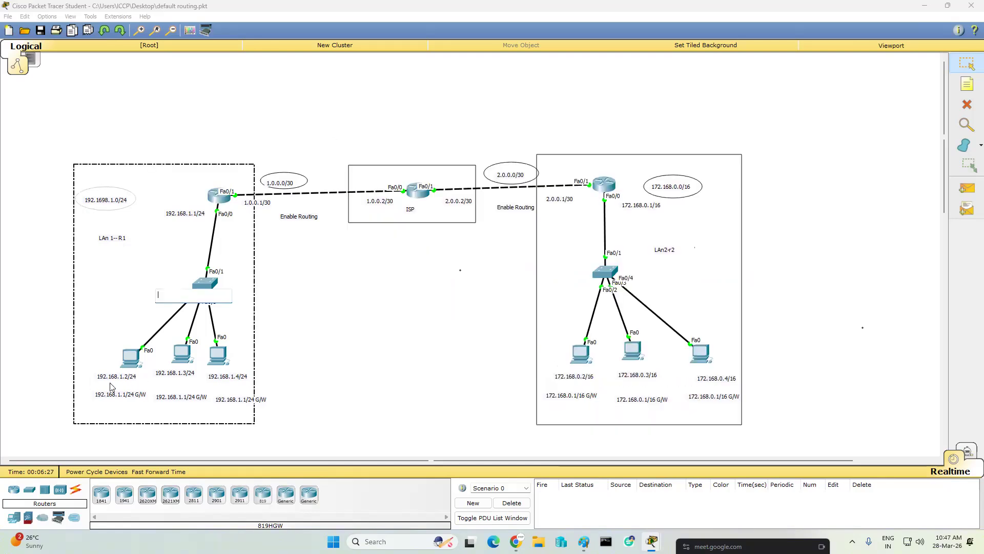
pyautogui.click(125, 382)
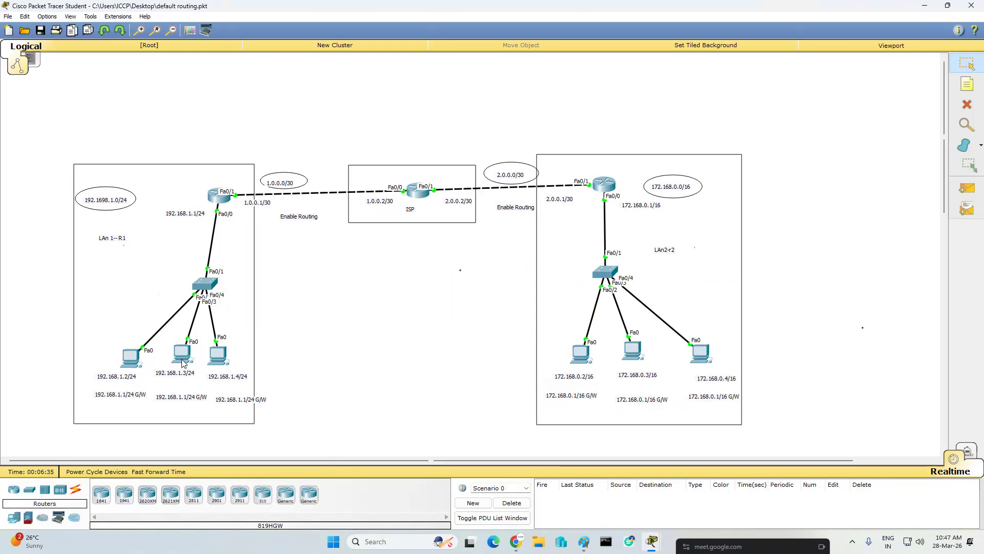
pyautogui.moveTo(183, 355)
pyautogui.click(222, 199)
pyautogui.click(633, 328)
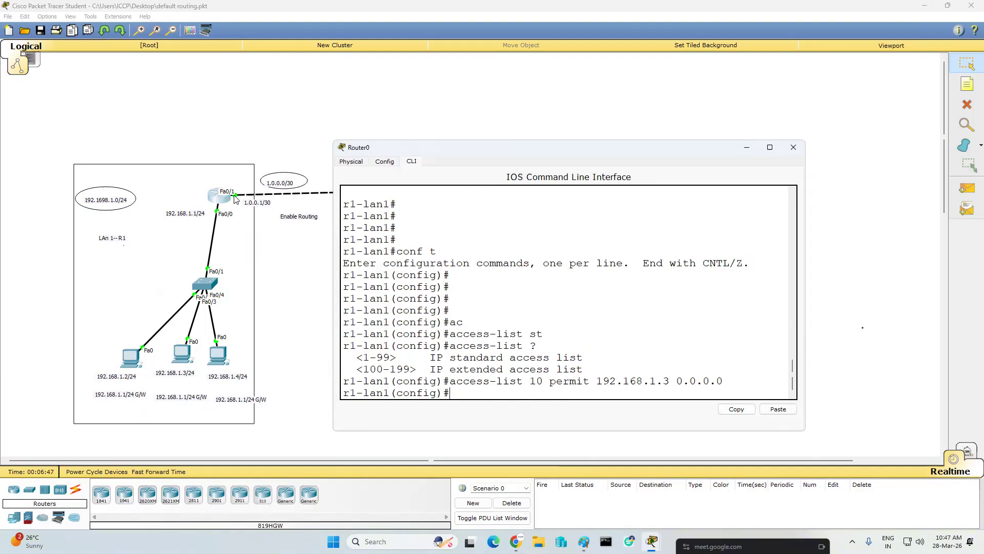
# - Apply access list 10 outbound on interface fa0/1 with "ip access-group 10 out"
pyautogui.write('int fa0/1')
pyautogui.press('Return')
pyautogui.write('ip a')
pyautogui.write('c')
pyautogui.press('Tab')
pyautogui.write('10')
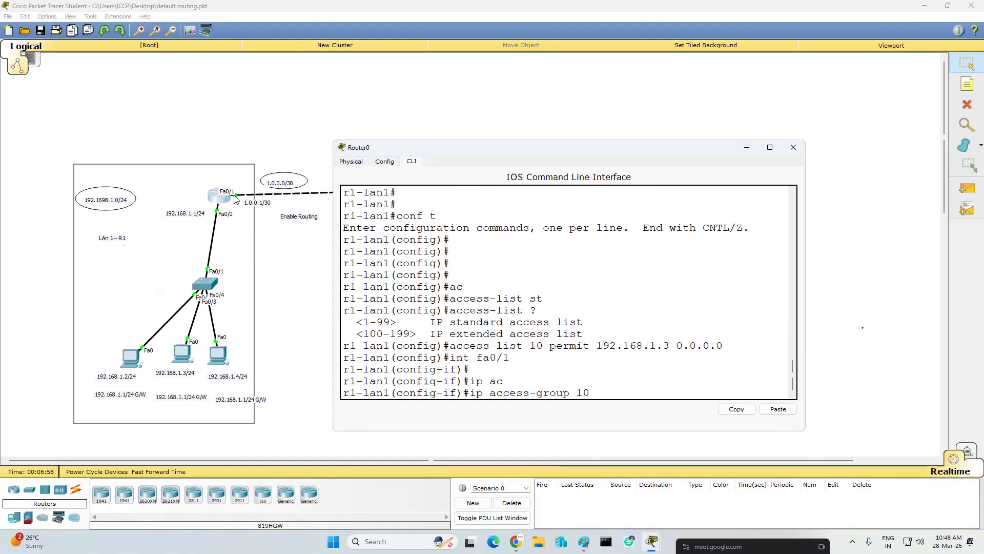
pyautogui.write(' out')
pyautogui.press('Return')
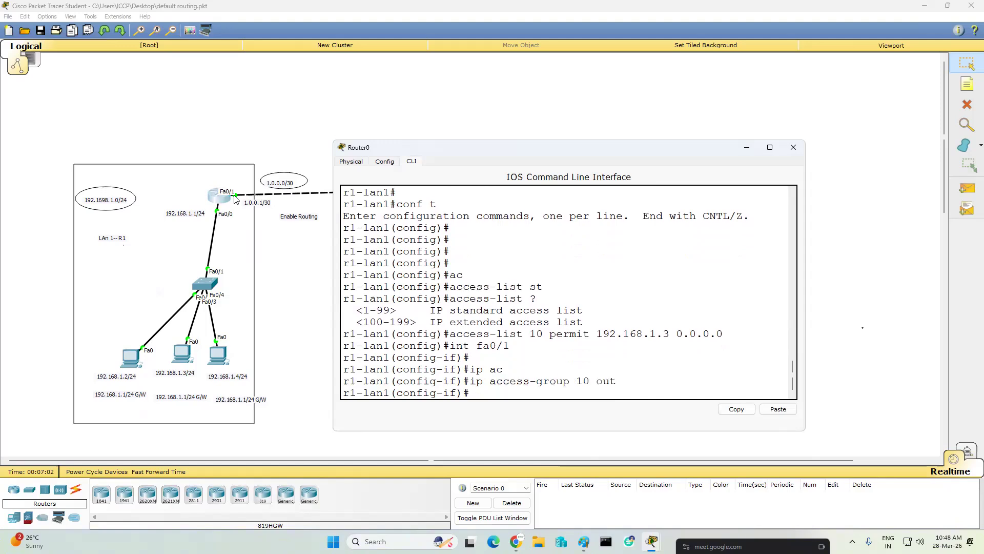
# - Leave configuration mode on the left LAN router and save its configuration with "wr"
pyautogui.press('Return')
pyautogui.write('end')
pyautogui.press('Return')
pyautogui.write('wr')
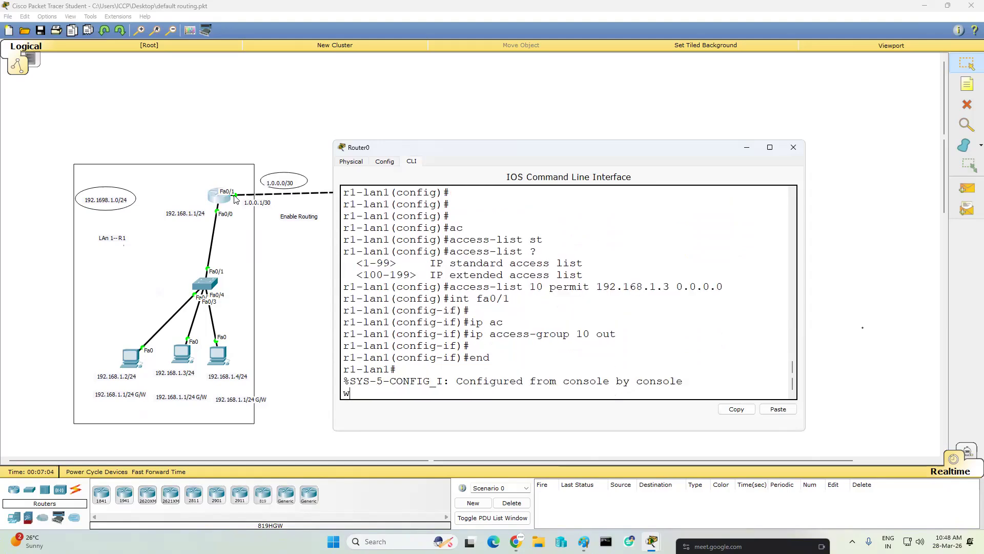
pyautogui.press('Return')
pyautogui.press('Return')
pyautogui.press('Return')
pyautogui.press('Return')
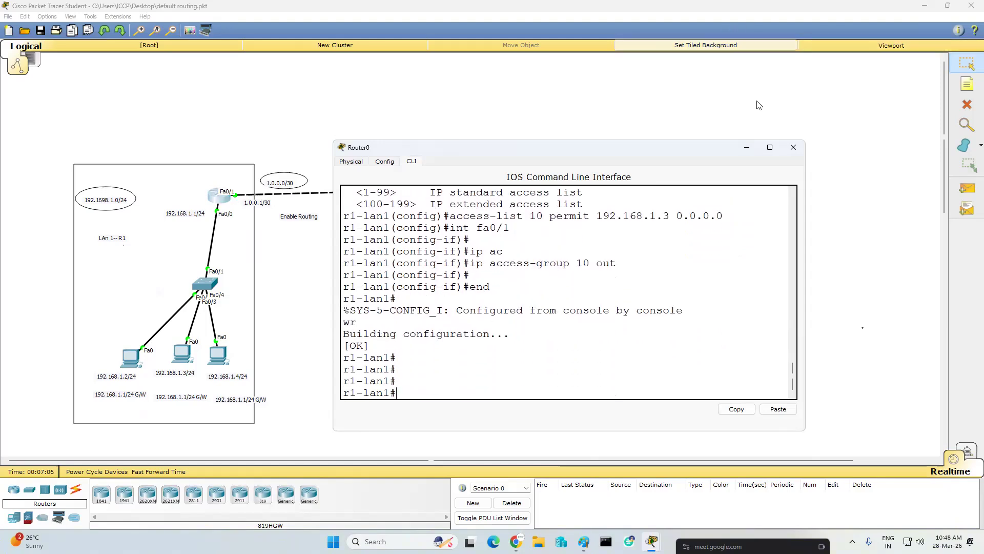
# - Send simple test PDUs from the PC at 192.168.1.2 to each of the three PCs in the right LAN
pyautogui.click(749, 147)
pyautogui.click(969, 193)
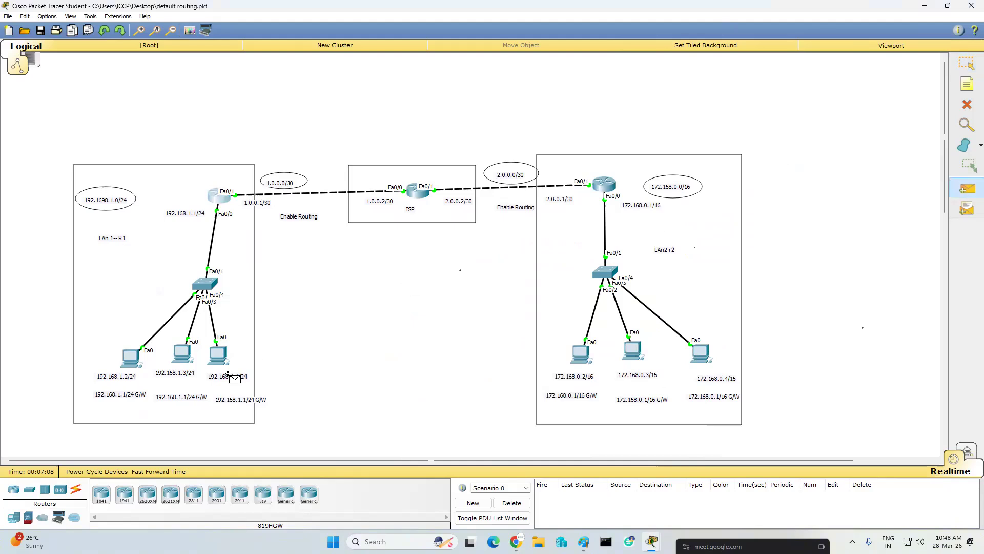
pyautogui.click(134, 356)
pyautogui.click(580, 353)
pyautogui.click(967, 188)
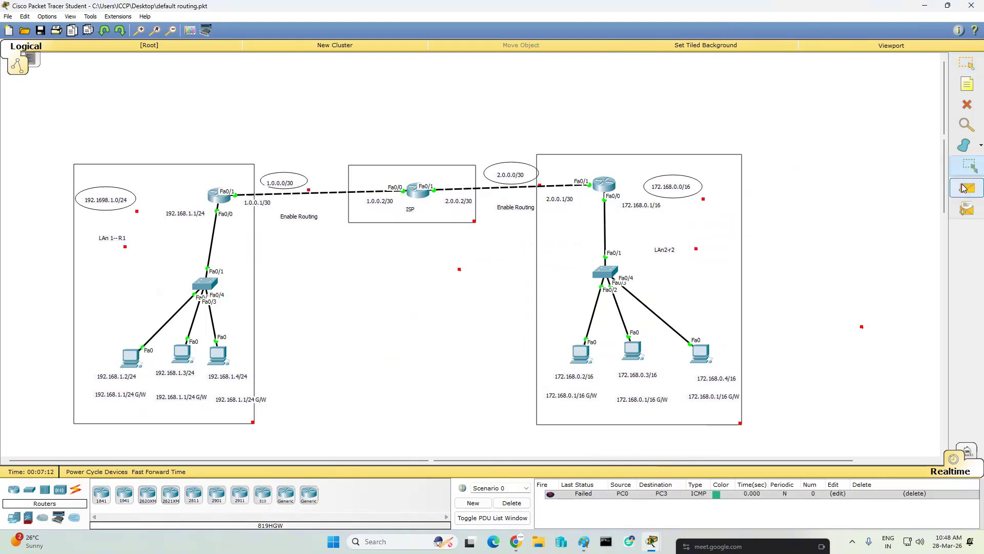
pyautogui.click(129, 356)
pyautogui.click(634, 352)
pyautogui.click(968, 188)
pyautogui.click(131, 356)
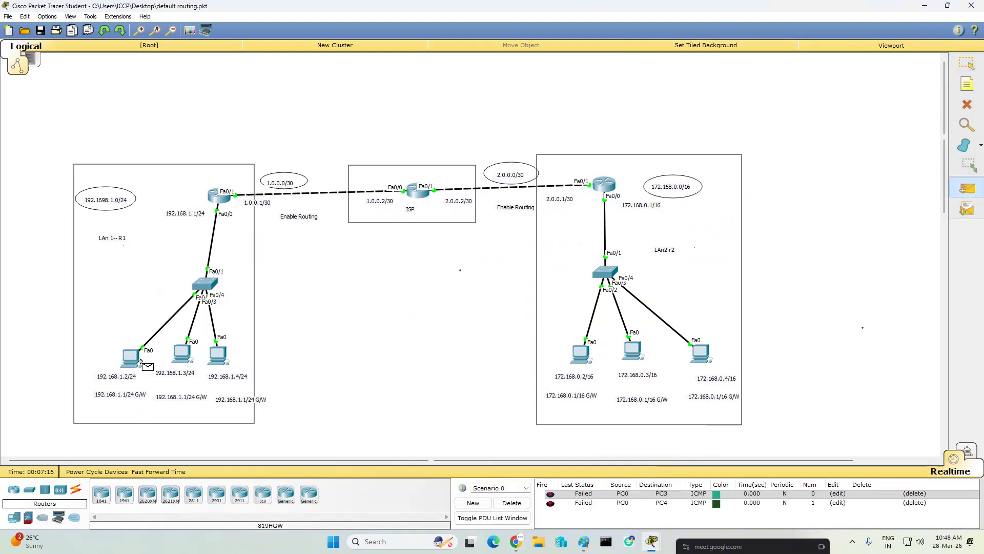
pyautogui.click(701, 355)
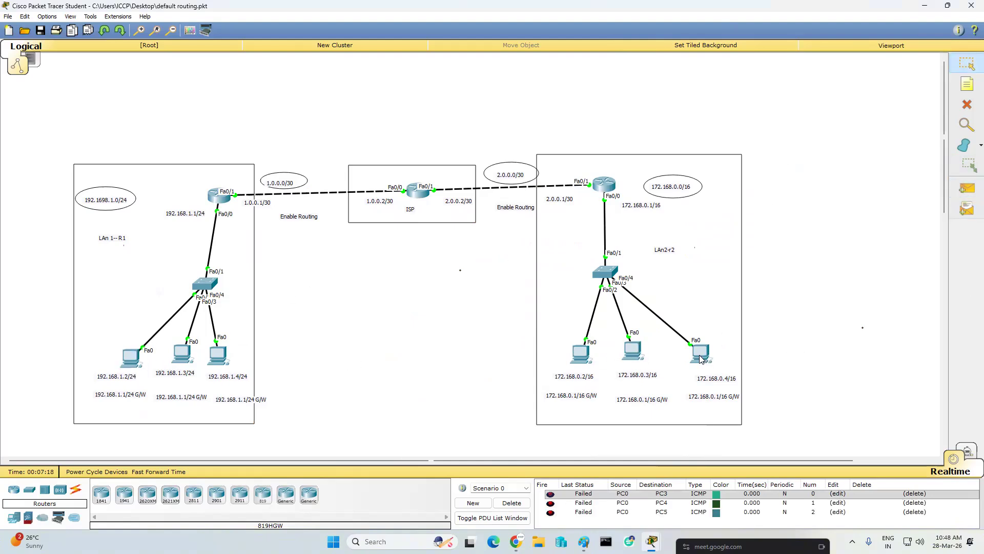
# - Clear the PDU results and send test PDUs from the PC at 192.168.1.4 to each of the three right LAN PCs
pyautogui.click(512, 503)
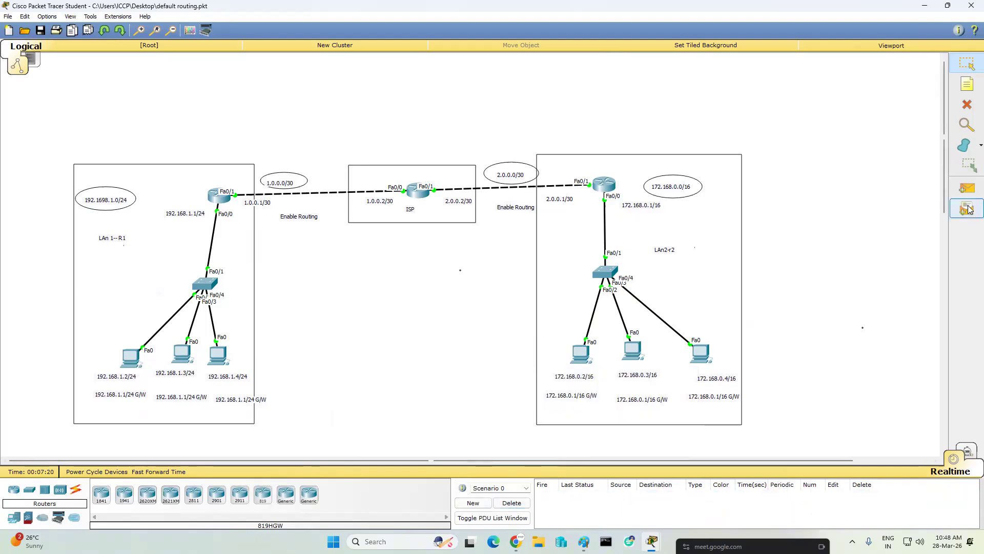
pyautogui.click(968, 188)
pyautogui.click(218, 357)
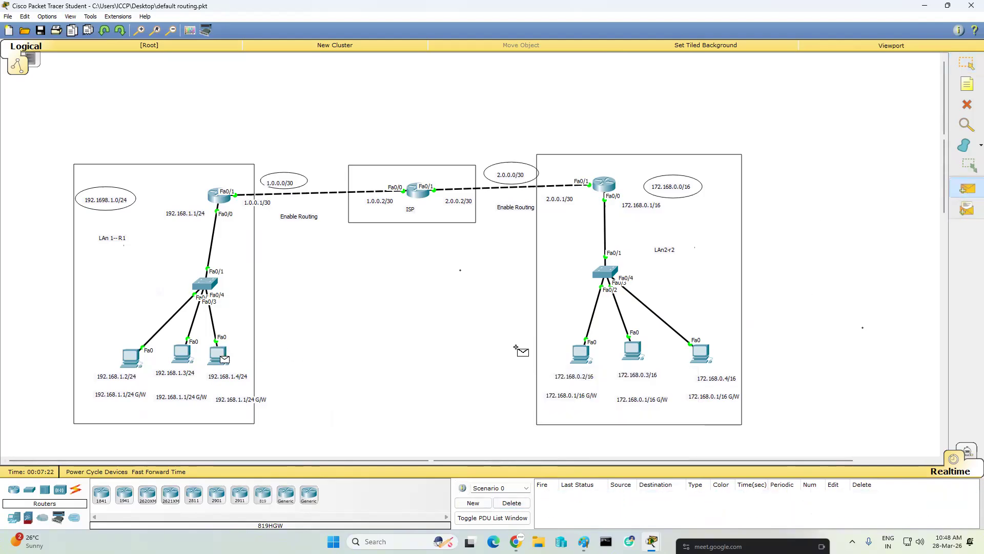
pyautogui.click(581, 354)
pyautogui.click(218, 357)
pyautogui.click(632, 350)
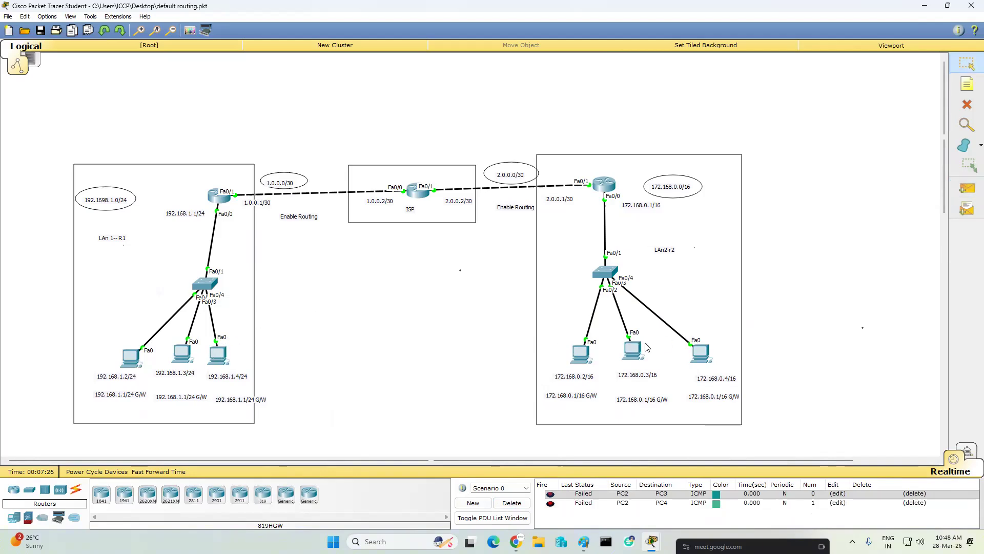
pyautogui.click(968, 188)
pyautogui.click(218, 357)
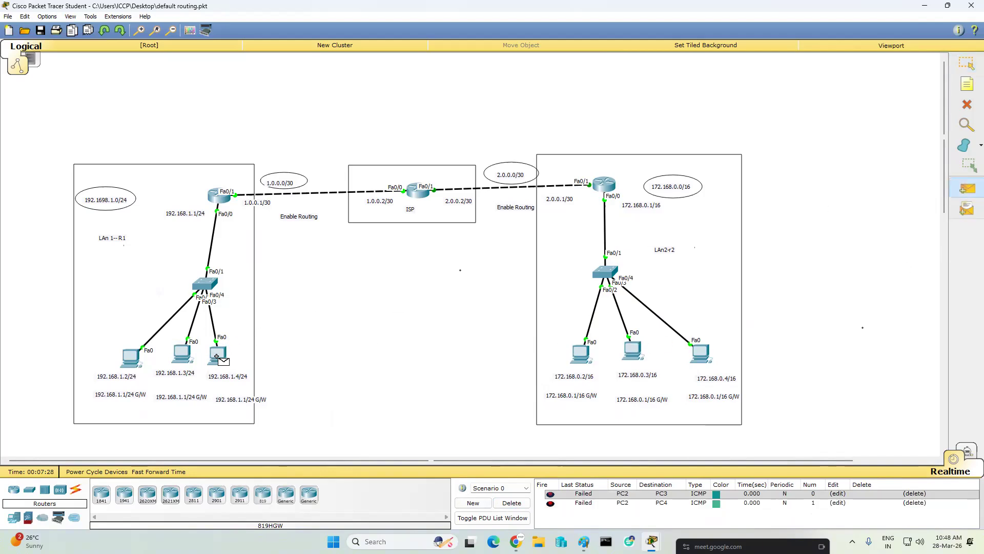
pyautogui.click(701, 352)
# - Clear the PDU results and send a test PDU from the left LAN router to the PC at 172.168.0.2
pyautogui.click(512, 502)
pyautogui.click(968, 188)
pyautogui.click(224, 194)
pyautogui.click(583, 356)
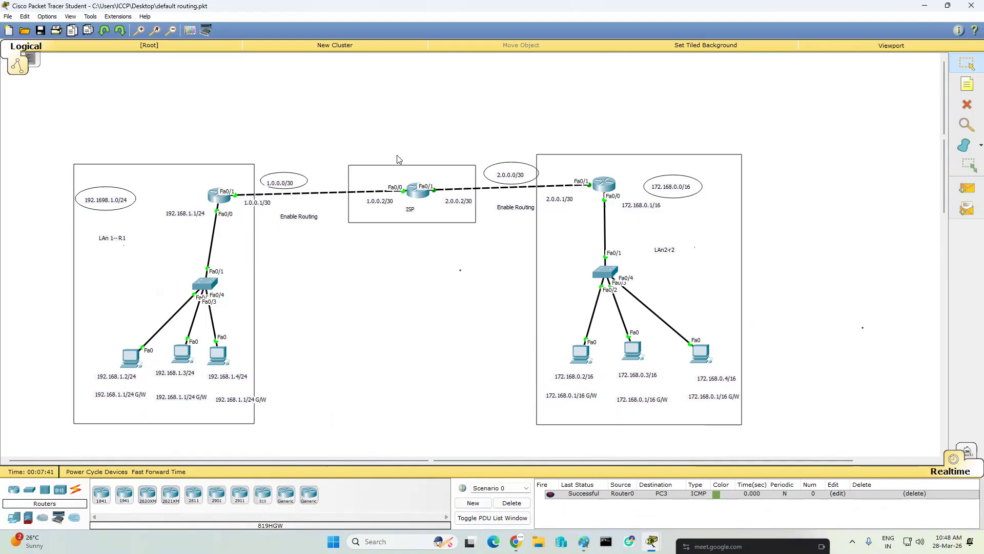
# - Send test PDUs from the PC at 192.168.1.3 to each right LAN PC, clearing the results after the first one
pyautogui.click(967, 189)
pyautogui.click(183, 353)
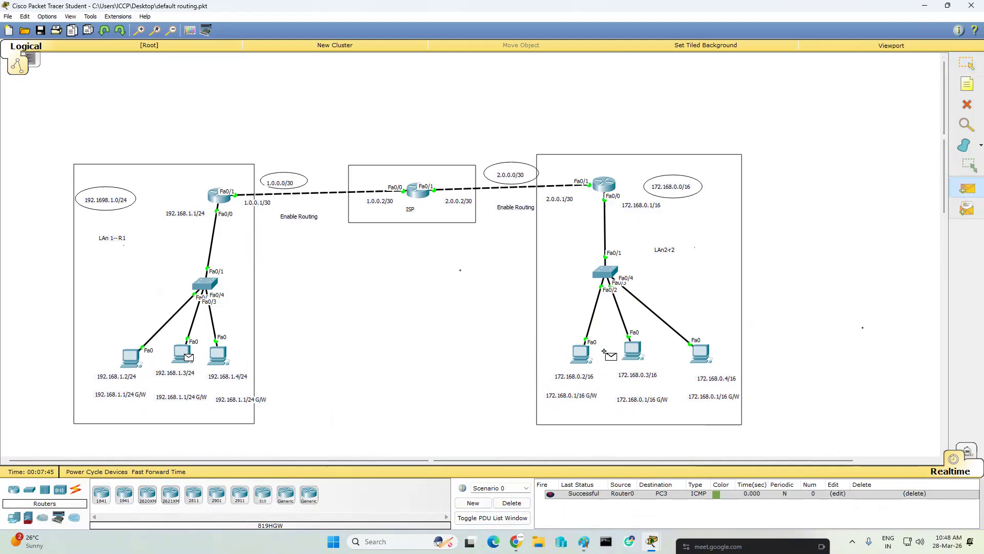
pyautogui.click(584, 354)
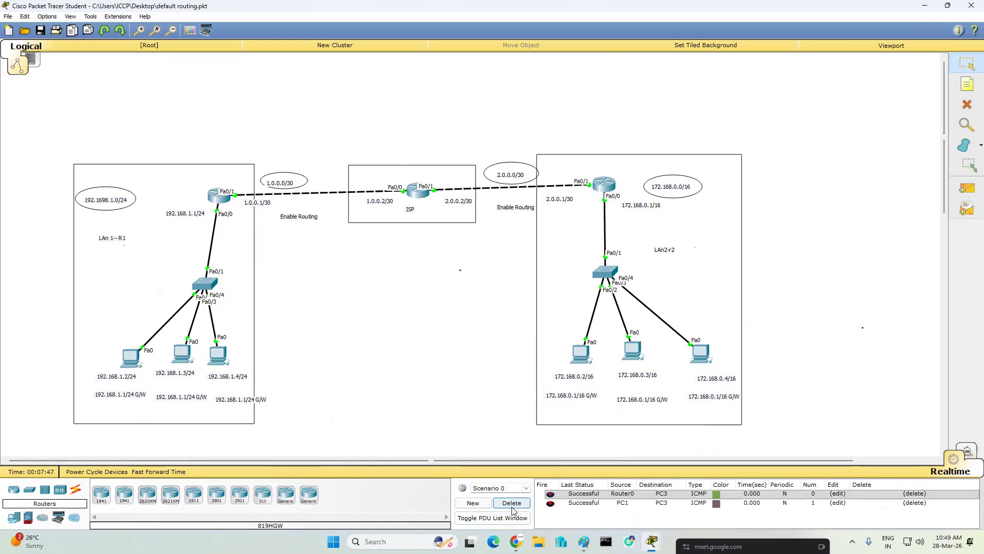
pyautogui.click(513, 507)
pyautogui.click(967, 188)
pyautogui.click(183, 353)
pyautogui.click(633, 351)
pyautogui.click(967, 189)
pyautogui.click(183, 353)
pyautogui.click(700, 358)
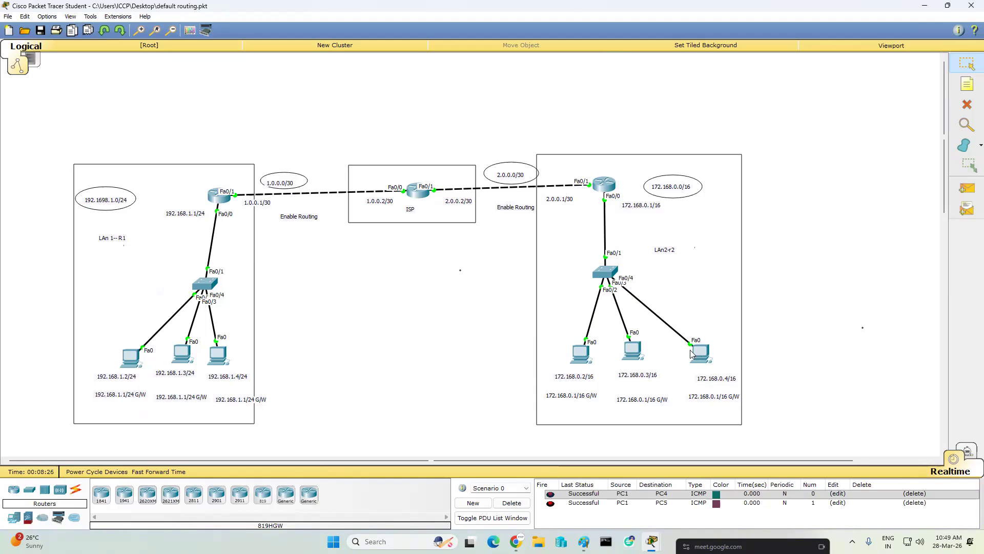
# - Enter configuration mode on the left LAN router and add "access-list 10 deny 192.168.1.3 0.0.0.0"
pyautogui.click(220, 196)
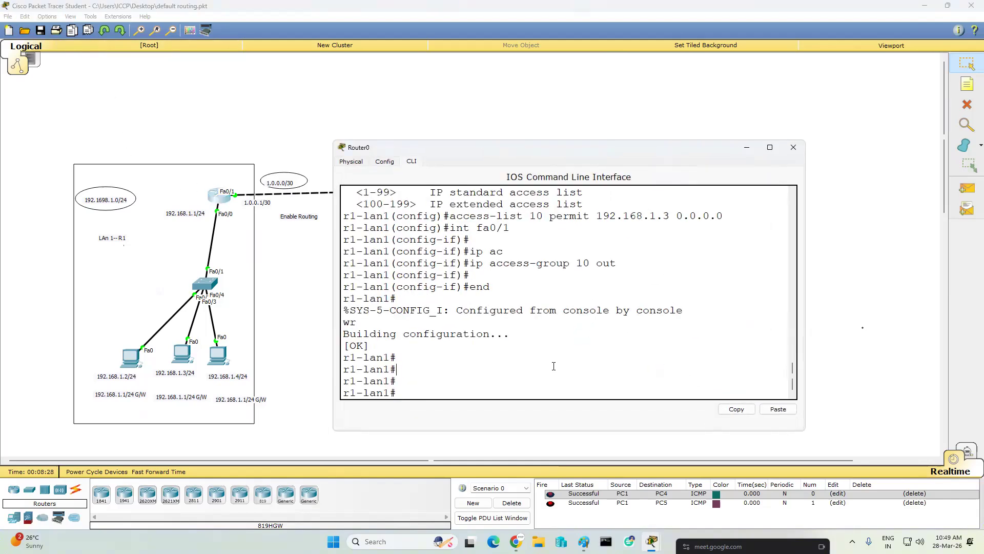
pyautogui.press('Return')
pyautogui.press('Return')
pyautogui.press('Return')
pyautogui.write('conf t')
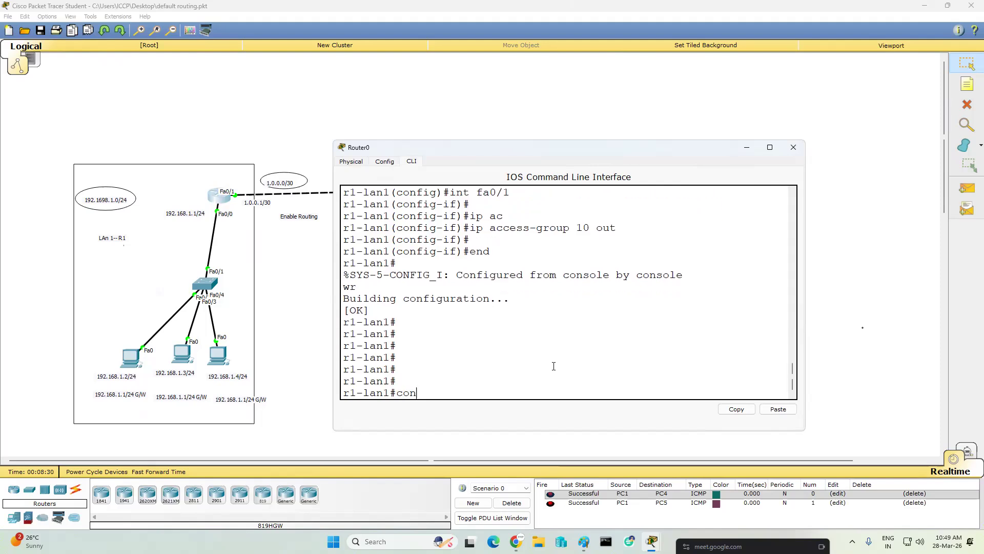
pyautogui.press('Return')
pyautogui.press('Return')
pyautogui.press('Up')
pyautogui.press('Up')
pyautogui.press('Up')
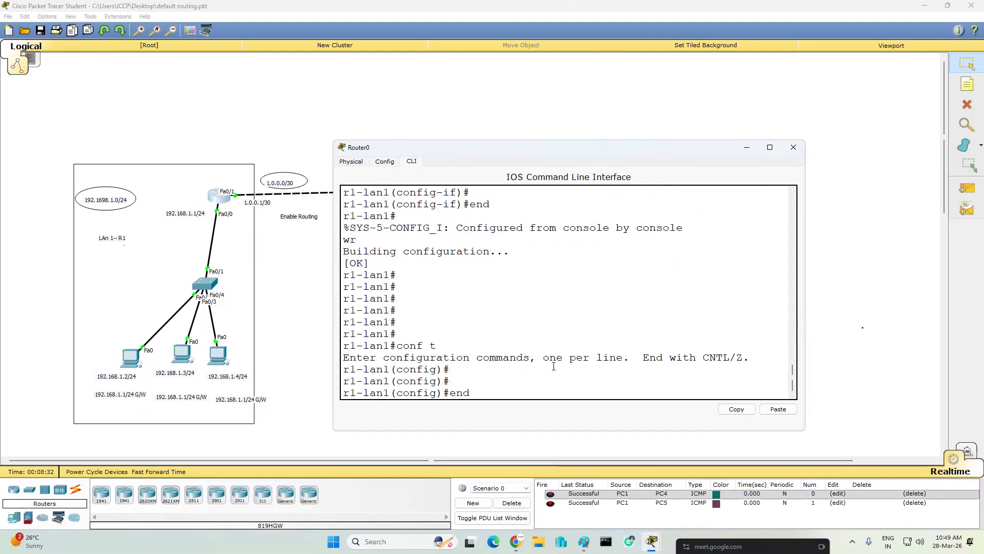
pyautogui.press('Up')
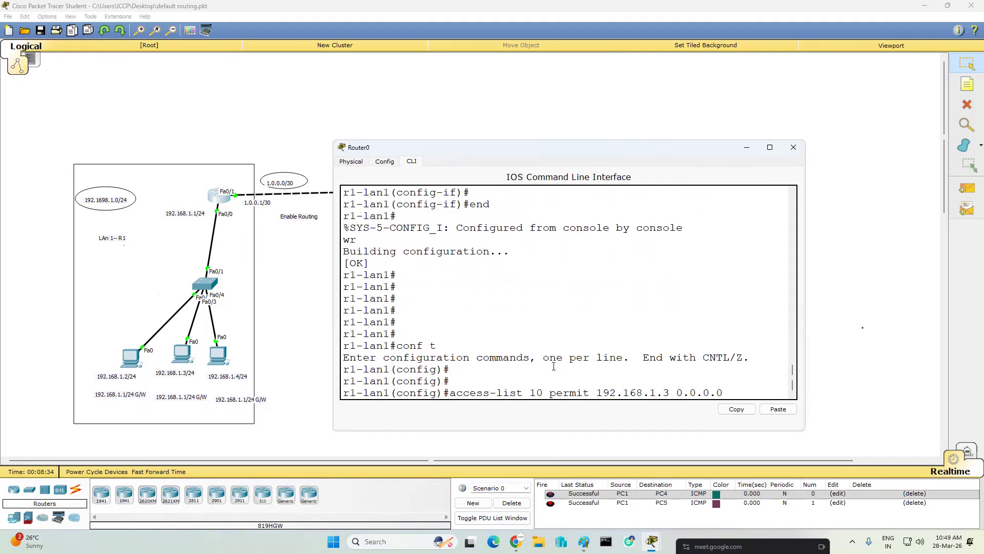
pyautogui.press('BackSpace')
pyautogui.press('BackSpace')
pyautogui.press('BackSpace')
pyautogui.press('BackSpace')
pyautogui.press('BackSpace')
pyautogui.press('BackSpace')
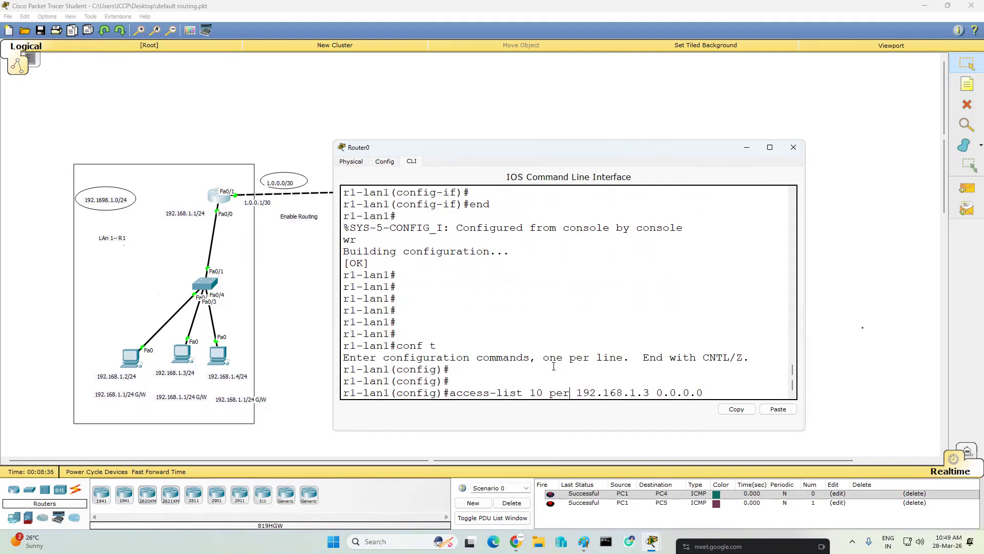
pyautogui.write('deny')
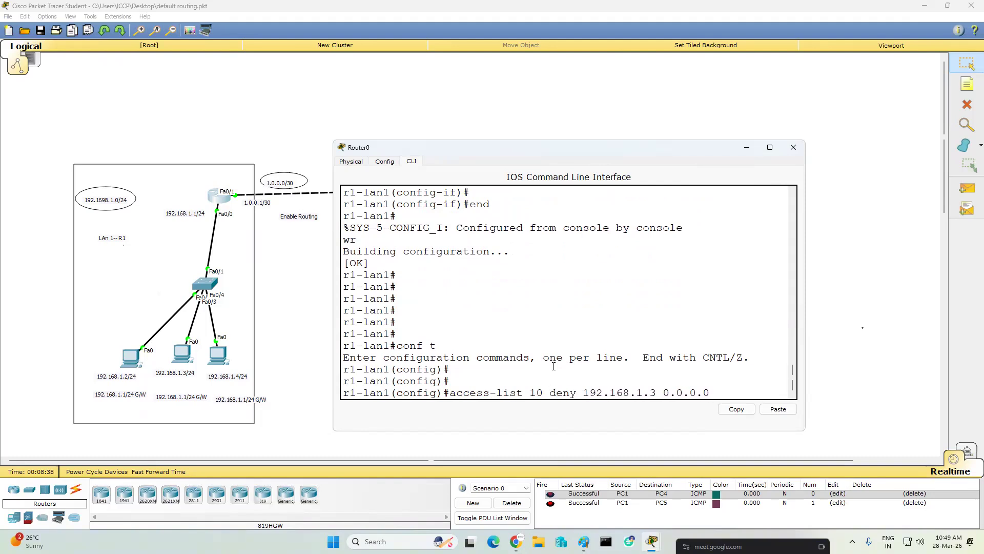
pyautogui.press('Return')
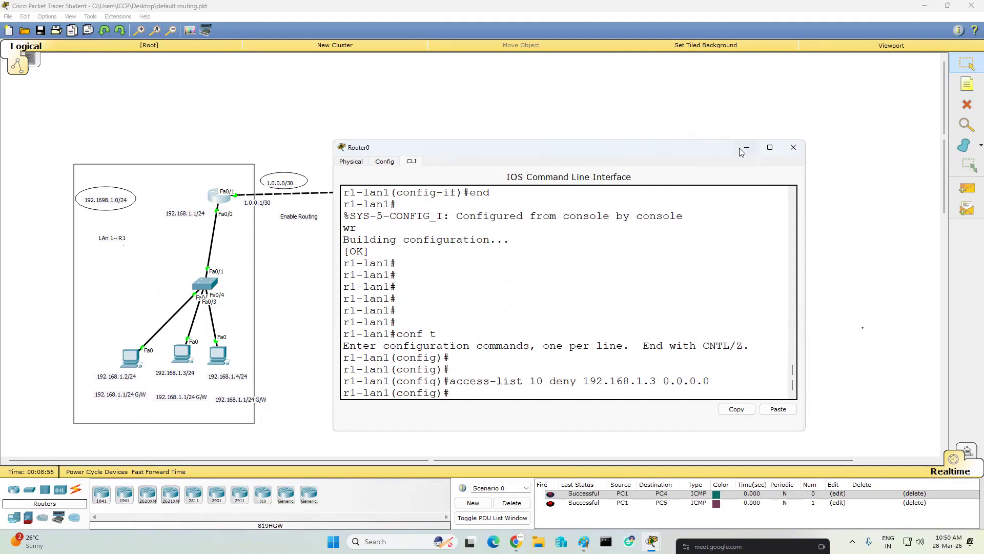
# - Test the deny entry by sending a PDU from the PC at 192.168.1.3 to the PC at 172.168.0.3
pyautogui.click(746, 148)
pyautogui.click(967, 188)
pyautogui.click(182, 354)
pyautogui.click(568, 347)
pyautogui.moveTo(516, 542)
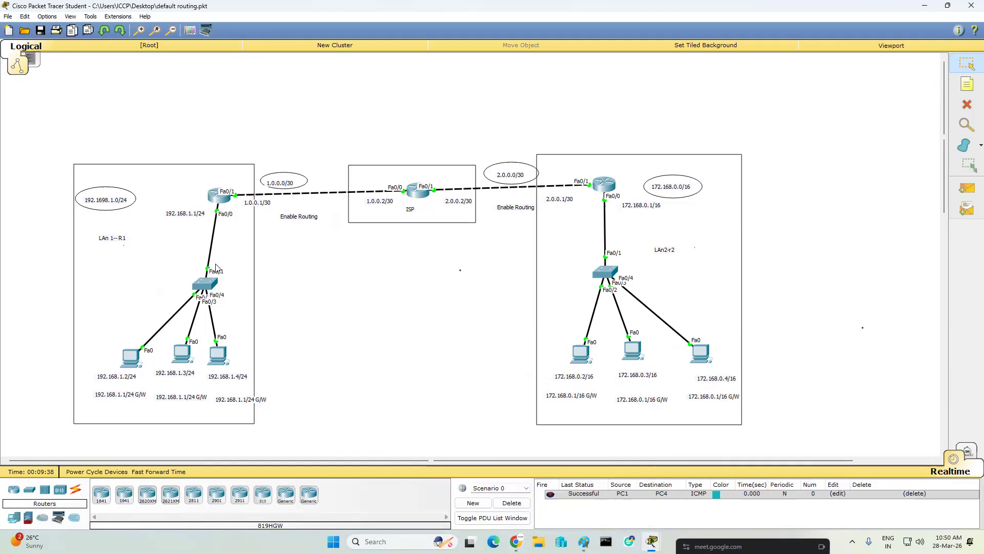
# - Remove the permit entry on the left LAN router with "no access-list 10 permit 192.168.1.3 0.0.0.0"
pyautogui.click(227, 204)
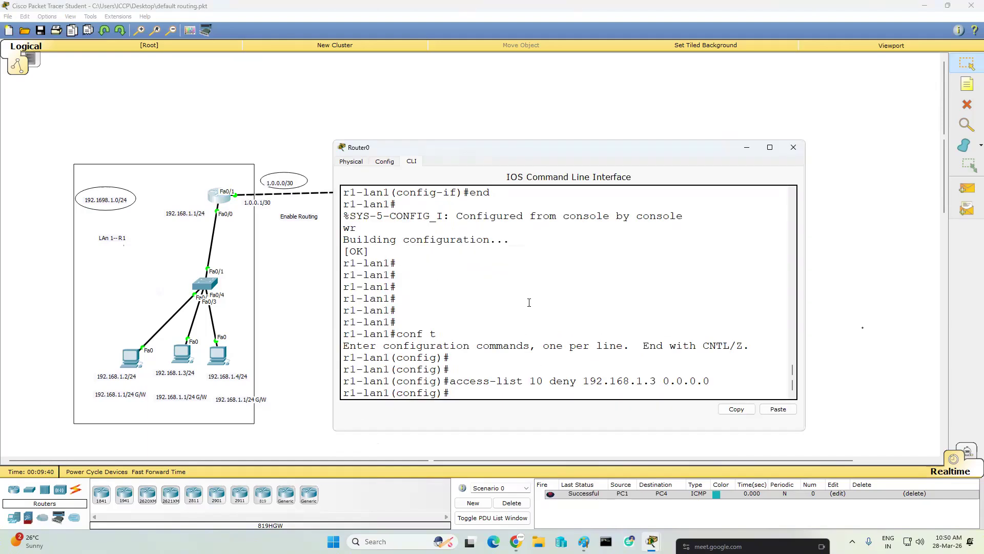
pyautogui.press('Up')
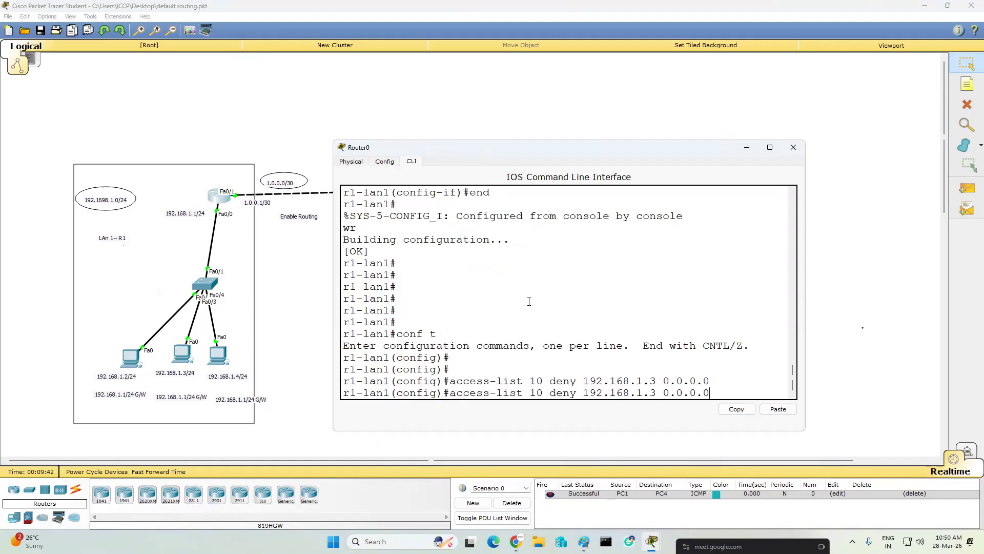
pyautogui.press('Up')
pyautogui.press('Up')
pyautogui.press('Up')
pyautogui.press('Up')
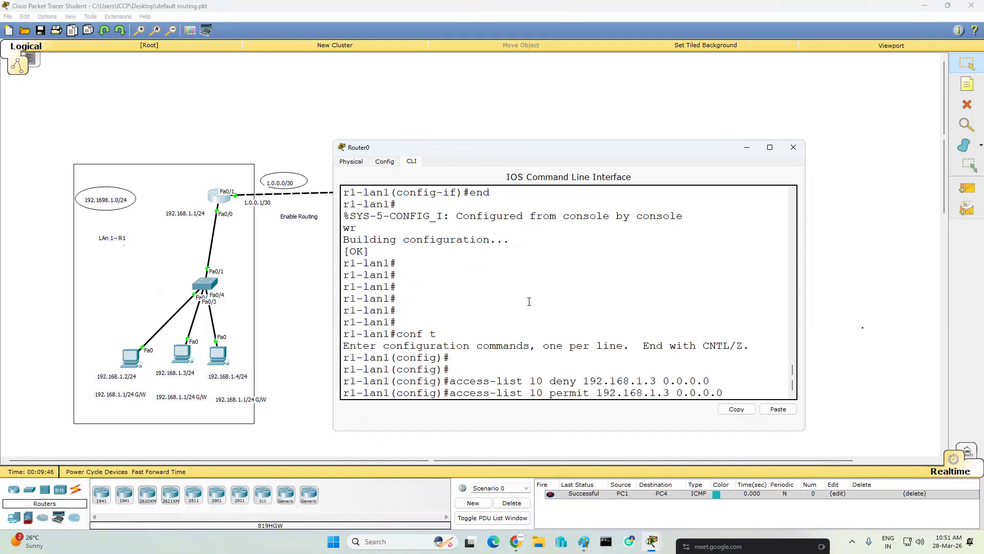
pyautogui.hotkey('ctrl', 'a')
pyautogui.write('no')
pyautogui.press('Return')
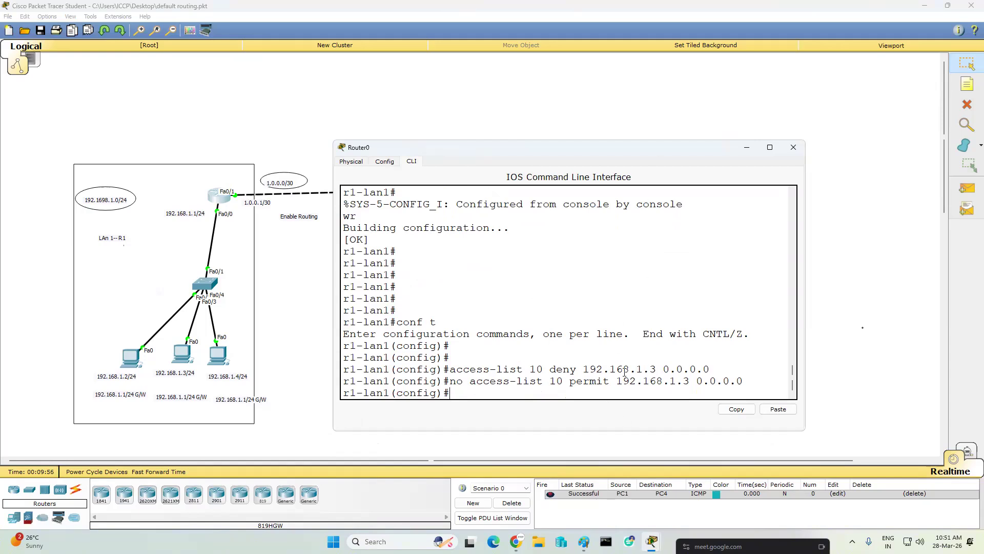
# - Retest from 192.168.1.3 to 172.168.0.3 with a simple PDU, then clear the PDU results
pyautogui.click(747, 147)
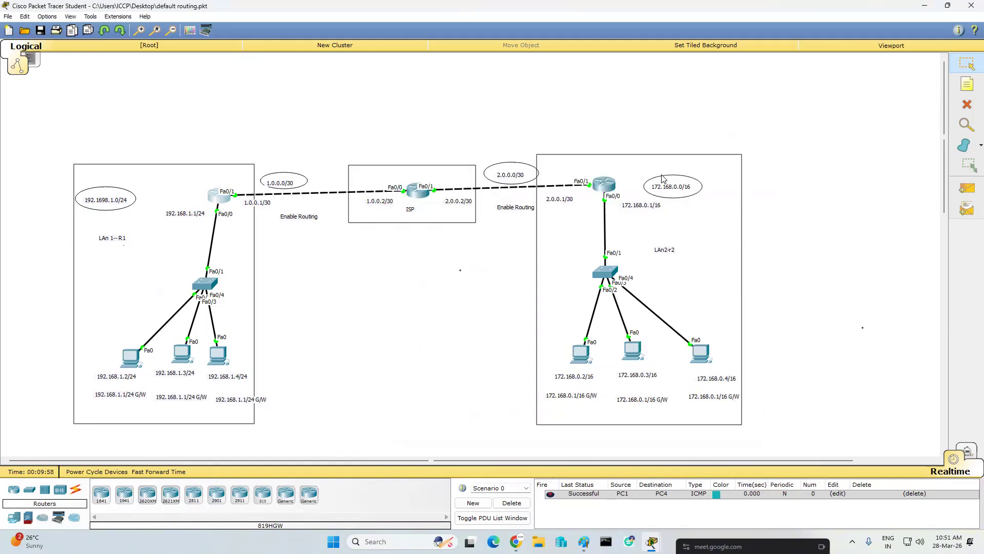
pyautogui.click(967, 188)
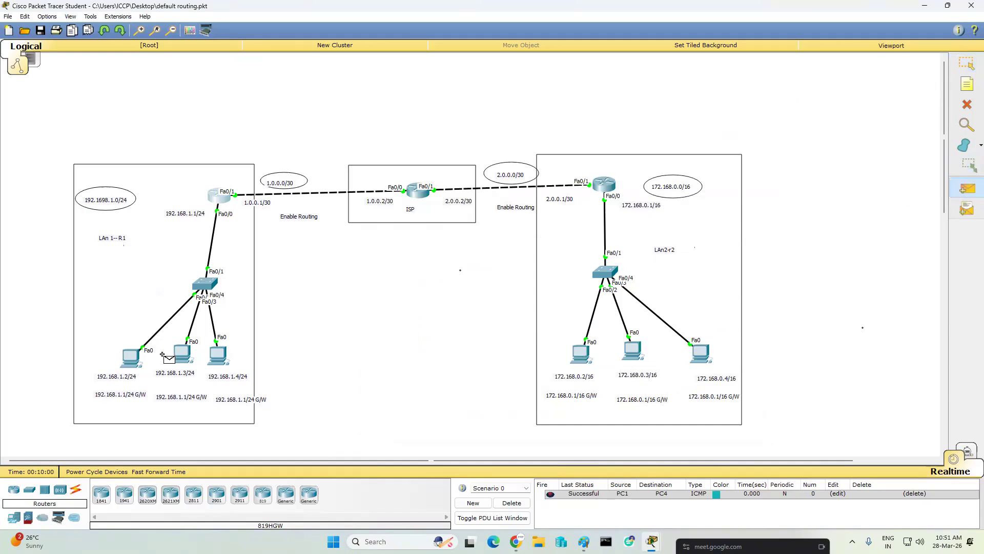
pyautogui.click(187, 354)
pyautogui.click(636, 351)
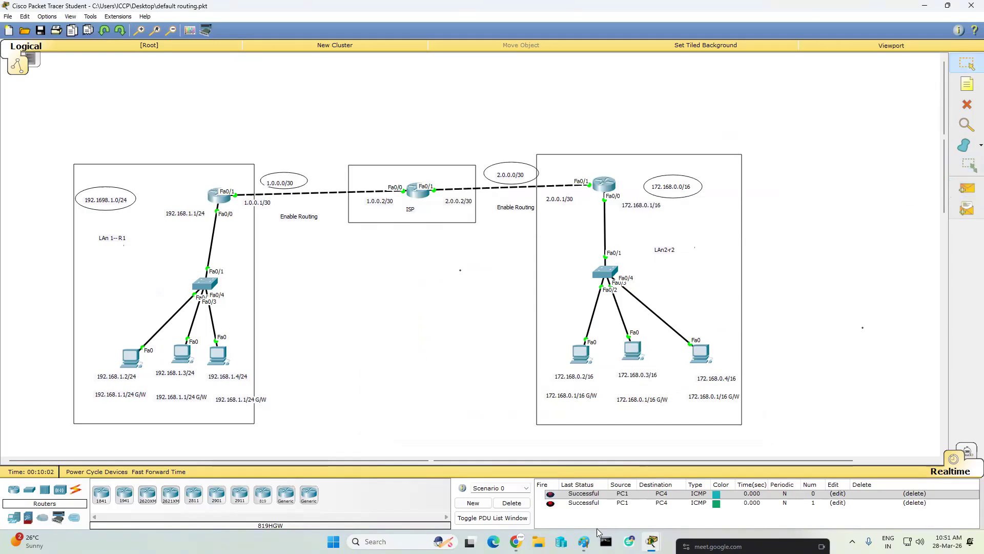
pyautogui.click(513, 503)
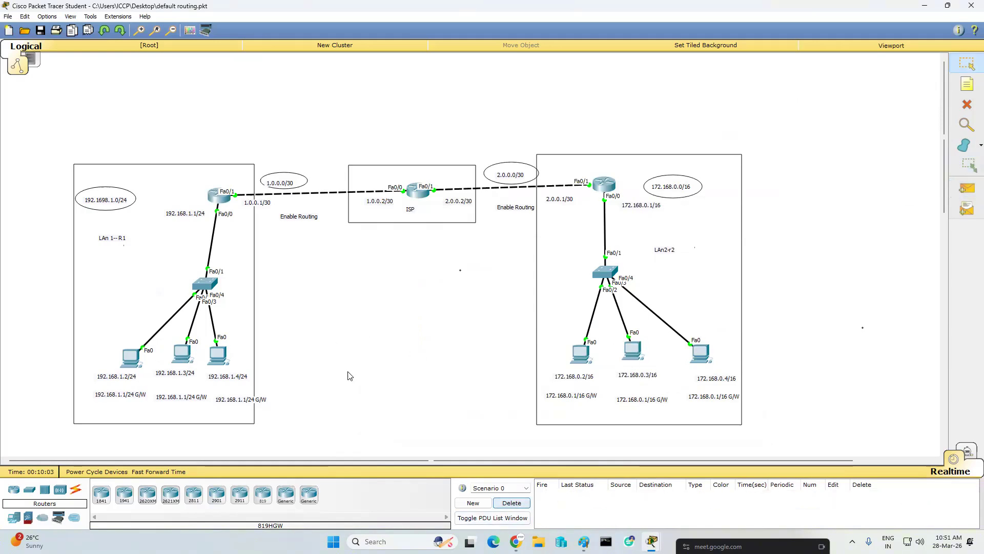
# - Enter "access-list 10 deny 192.168.1.3 0.0.0.0" again on the left LAN router
pyautogui.click(219, 195)
pyautogui.click(706, 282)
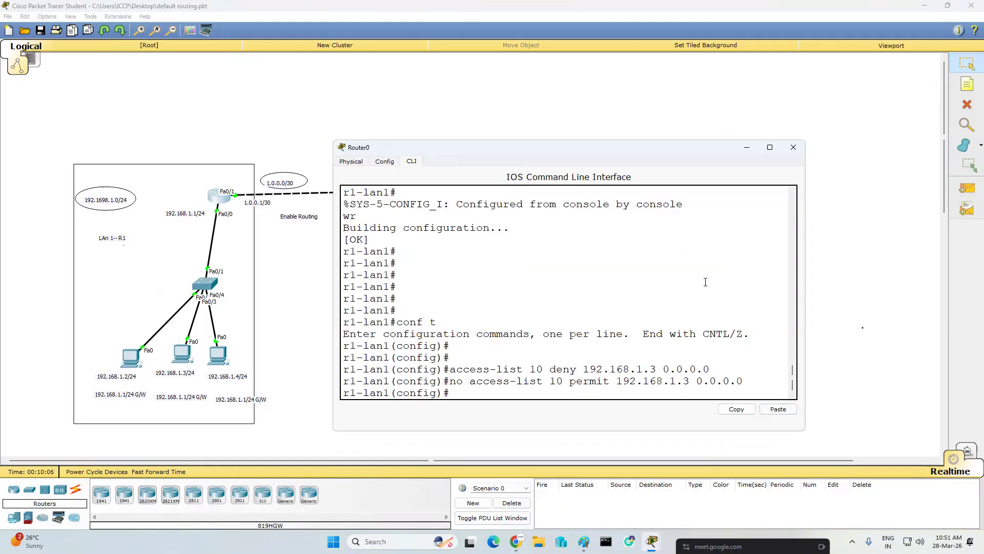
pyautogui.press('Up')
pyautogui.press('Up')
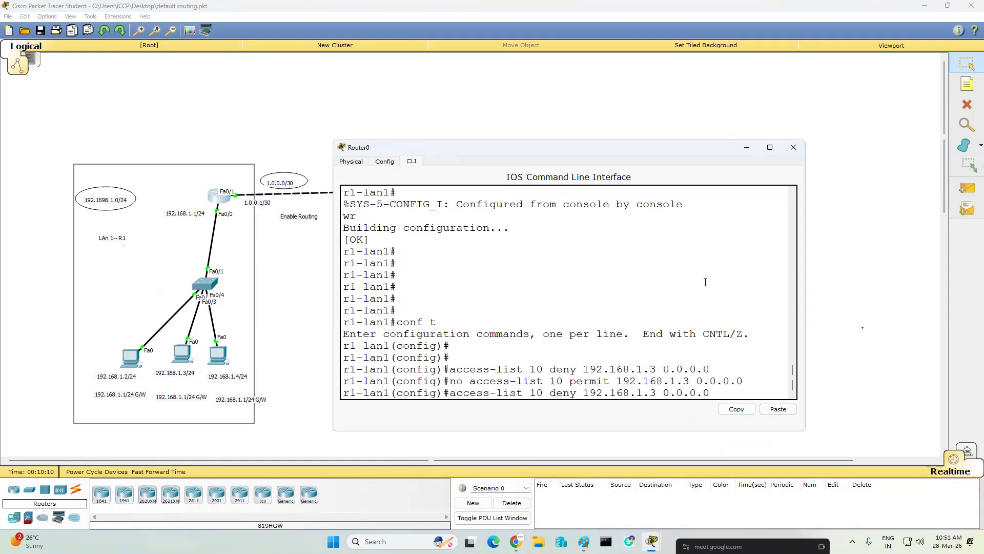
pyautogui.press('Return')
pyautogui.press('Return')
pyautogui.press('Return')
pyautogui.press('Return')
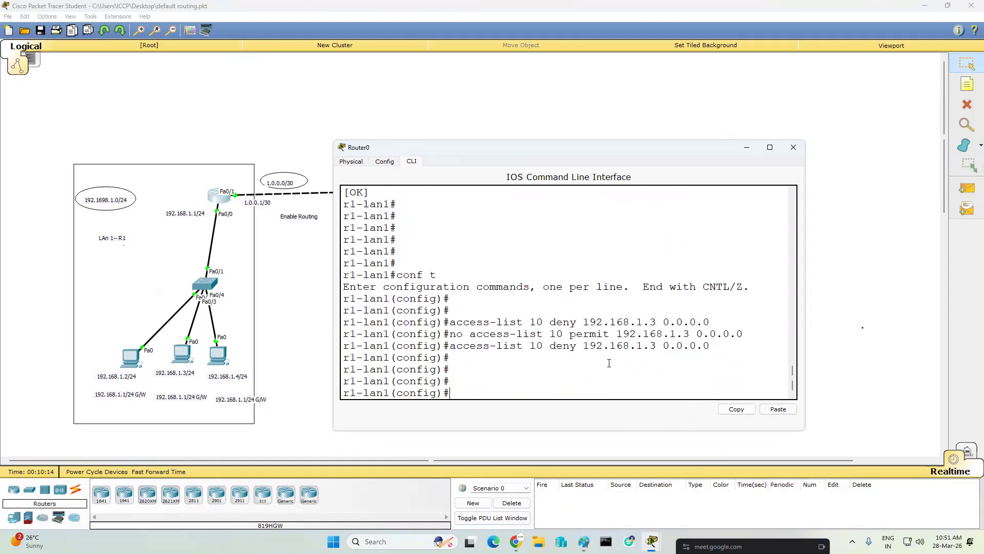
# - Send a test PDU from the PC at 192.168.1.3 to 172.168.0.3 to check the re-entered deny rule
pyautogui.click(746, 147)
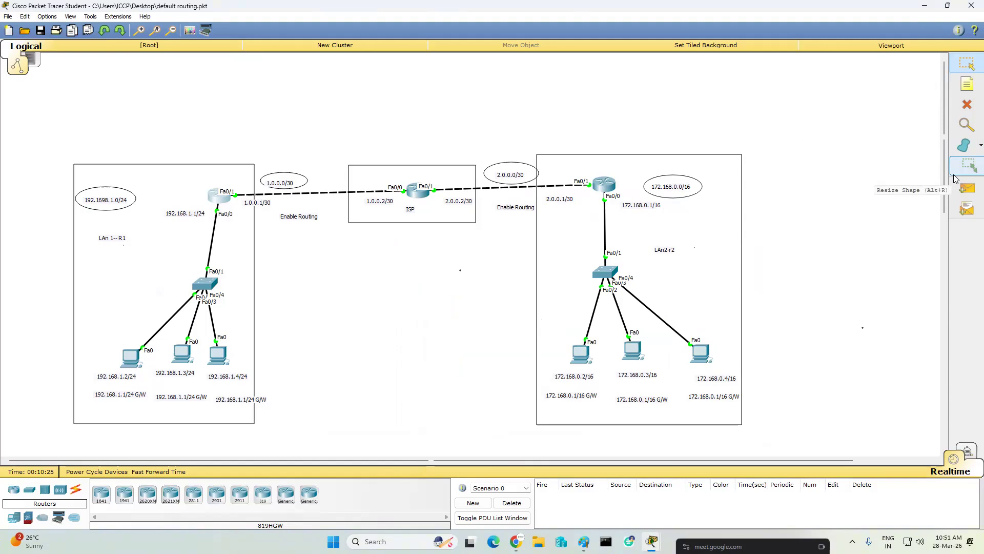
pyautogui.click(967, 188)
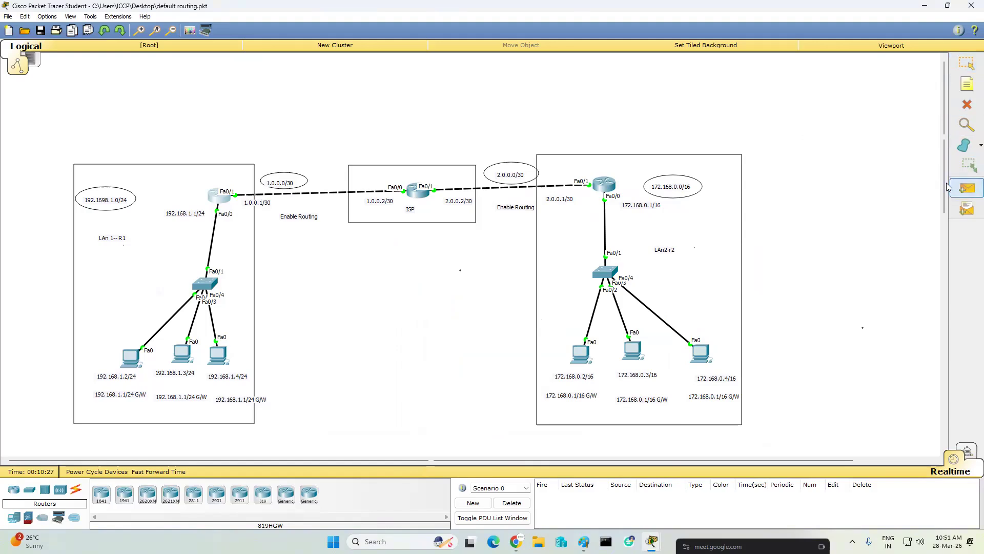
pyautogui.click(182, 355)
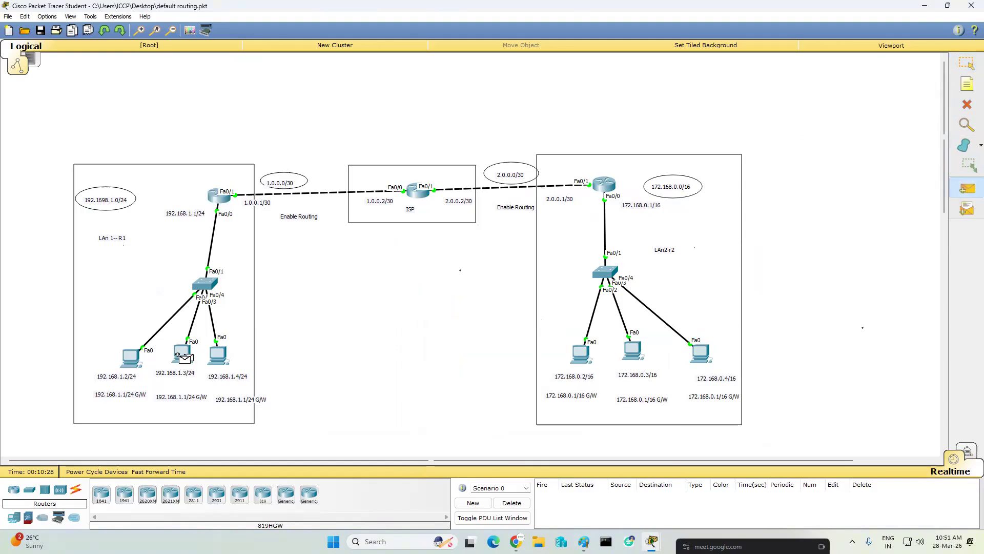
pyautogui.click(633, 351)
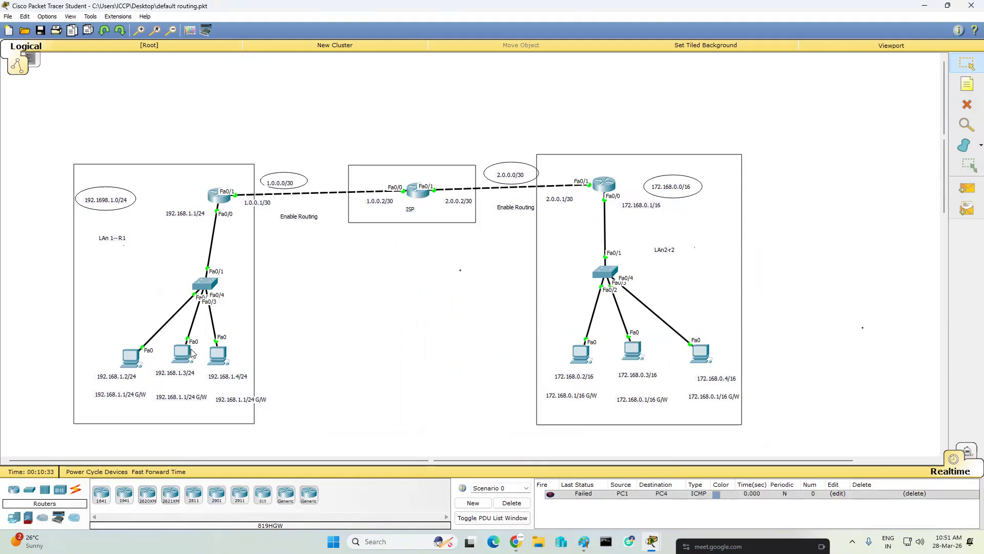
# - Add the entry "access-list 10 permit any" in the left LAN router's global configuration
pyautogui.moveTo(223, 353)
pyautogui.click(219, 194)
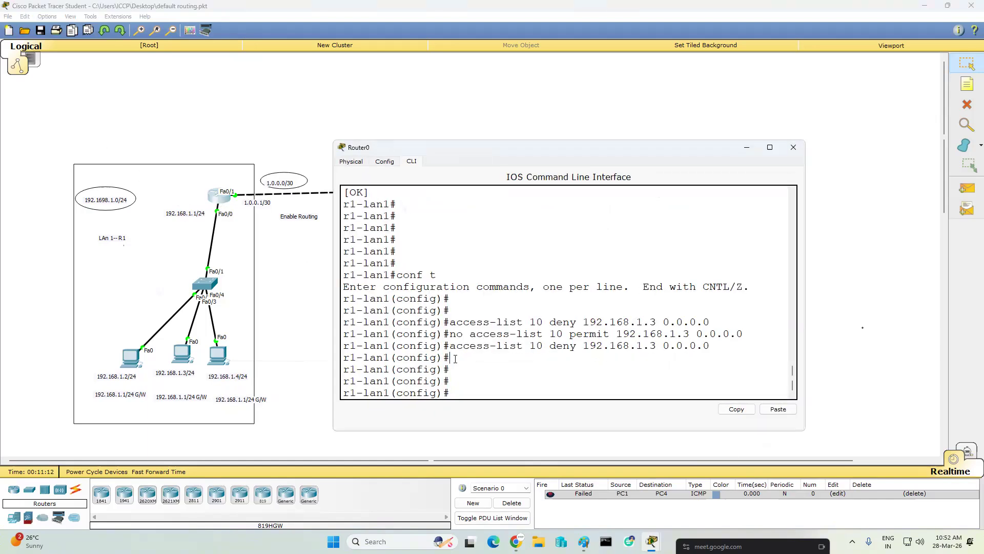
pyautogui.write('av')
pyautogui.press('Tab')
pyautogui.press('BackSpace')
pyautogui.write('c')
pyautogui.press('Tab')
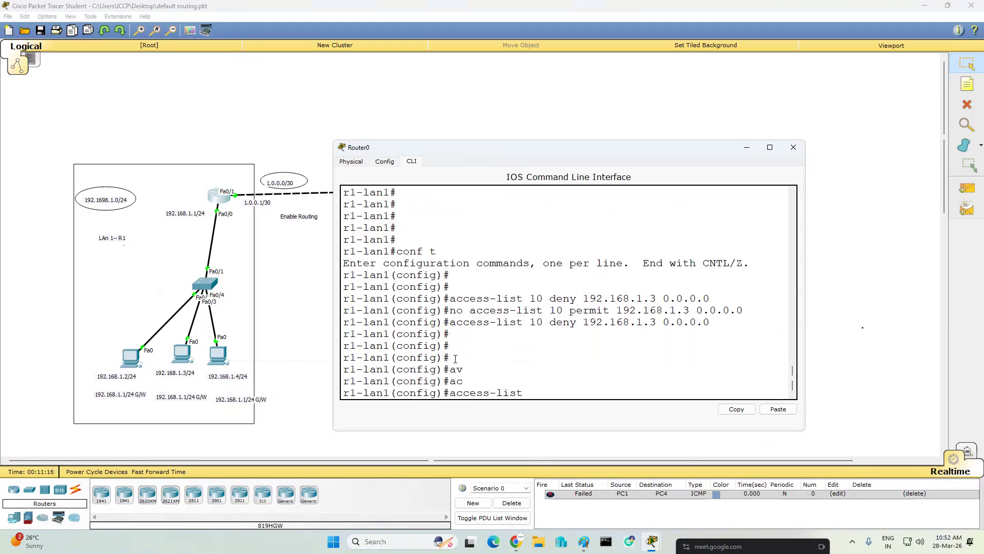
pyautogui.write('10')
pyautogui.write('pe')
pyautogui.press('Tab')
pyautogui.write('an')
pyautogui.press('Tab')
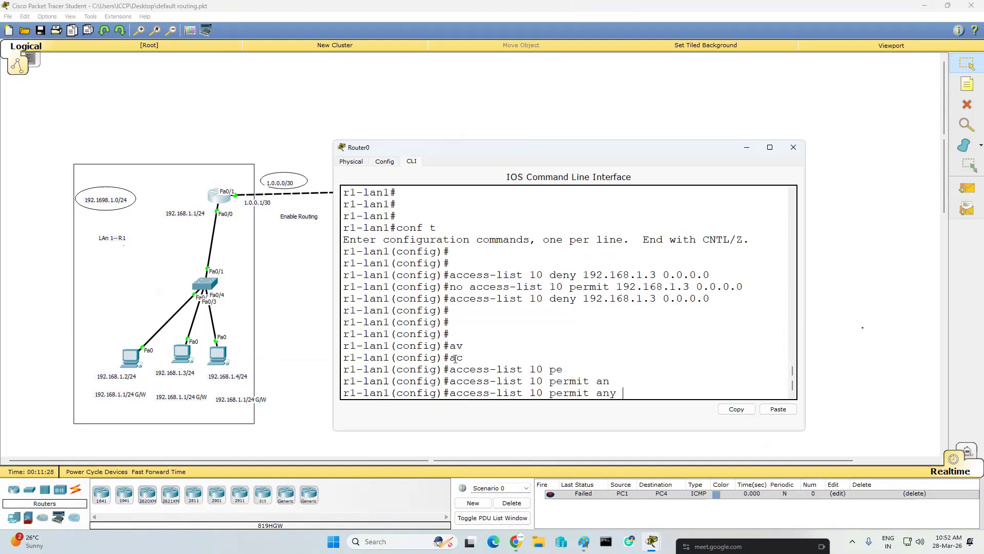
pyautogui.press('Return')
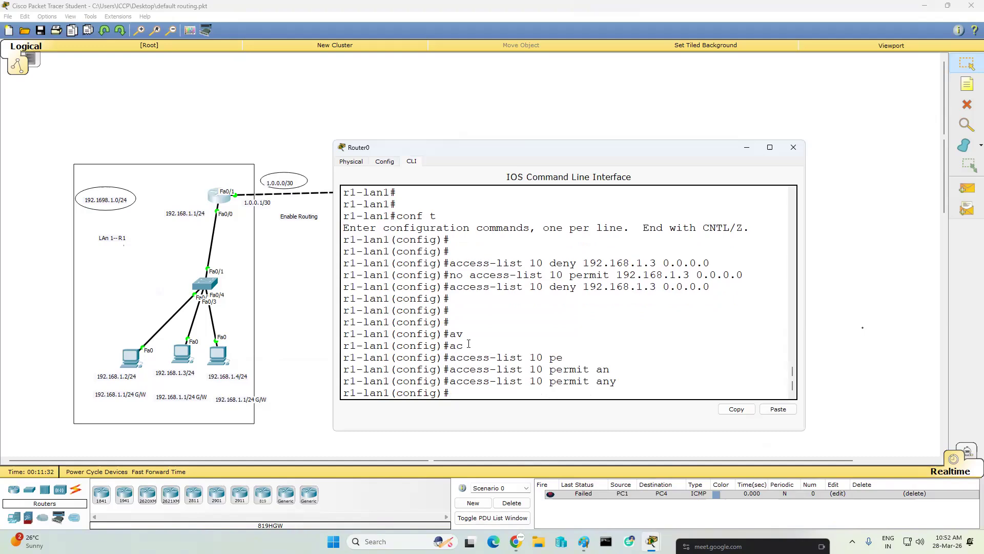
# - Highlight the deny entry for 192.168.1.3 and the permit any entry in the router's command history to compare them
pyautogui.moveTo(589, 287); pyautogui.dragTo(654, 288)
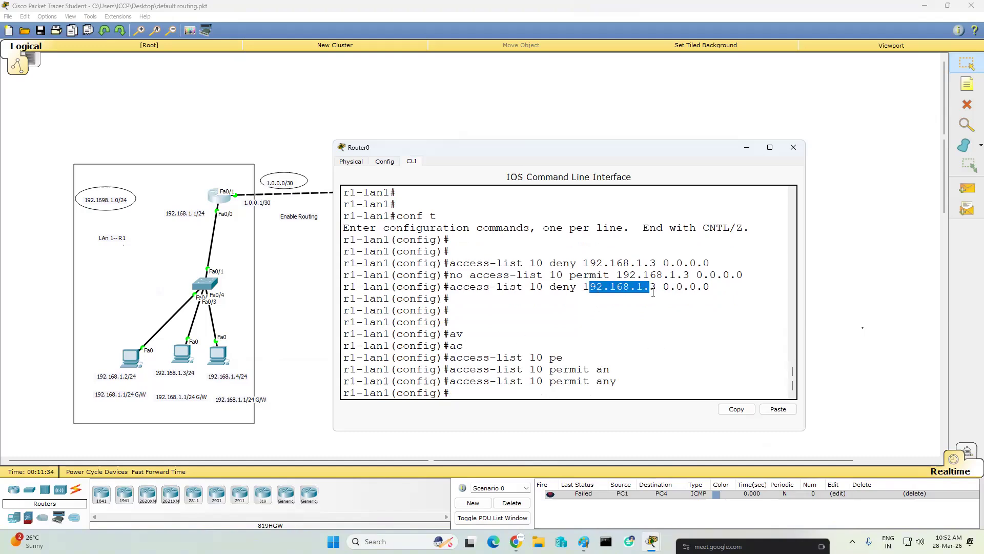
pyautogui.moveTo(583, 383); pyautogui.dragTo(621, 384)
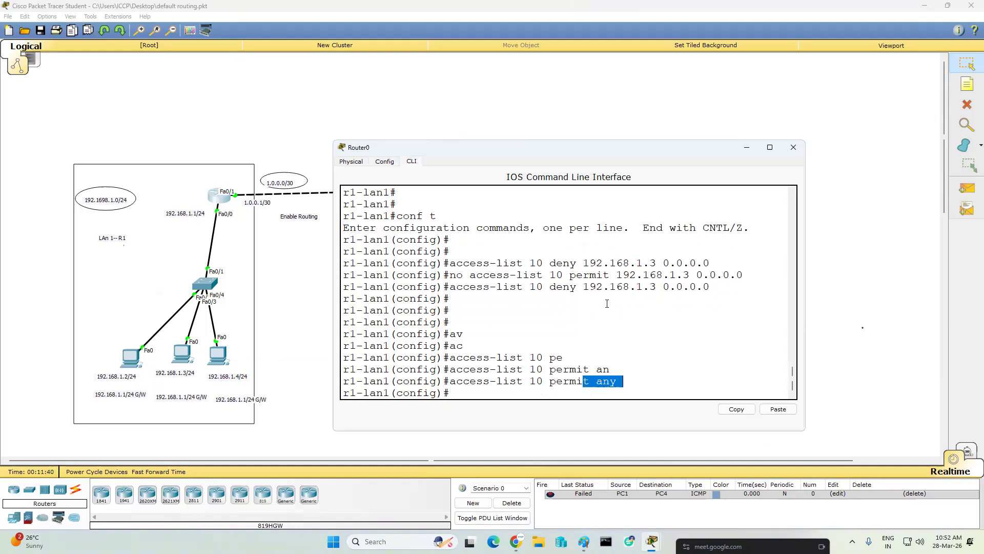
pyautogui.moveTo(450, 288); pyautogui.dragTo(711, 290)
pyautogui.click(684, 323)
pyautogui.moveTo(455, 385); pyautogui.dragTo(652, 383)
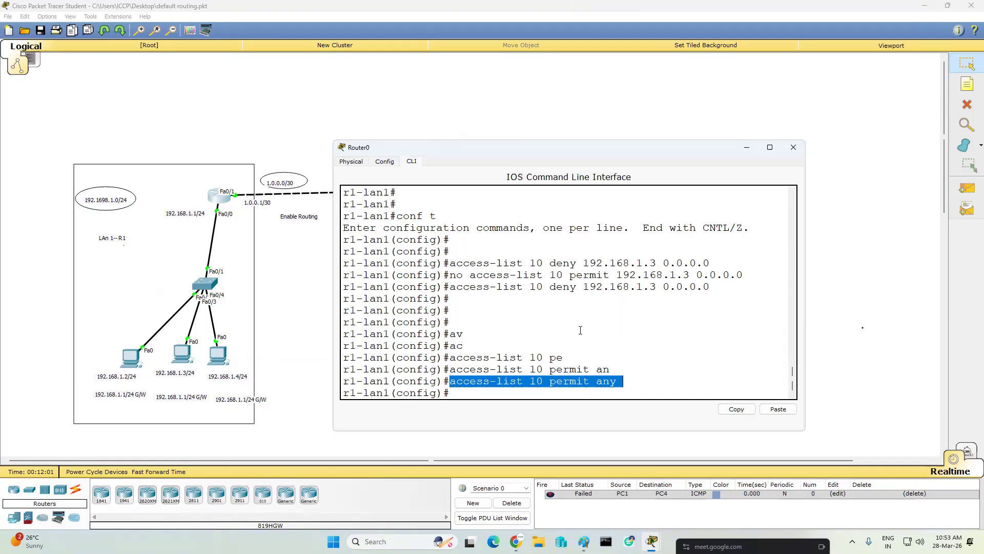
# - Send simple PDUs from 192.168.1.2 and 192.168.1.4 to 172.168.0.2, then clear the PDU results
pyautogui.click(749, 149)
pyautogui.click(967, 187)
pyautogui.click(132, 357)
pyautogui.click(589, 368)
pyautogui.click(968, 188)
pyautogui.click(219, 356)
pyautogui.click(577, 356)
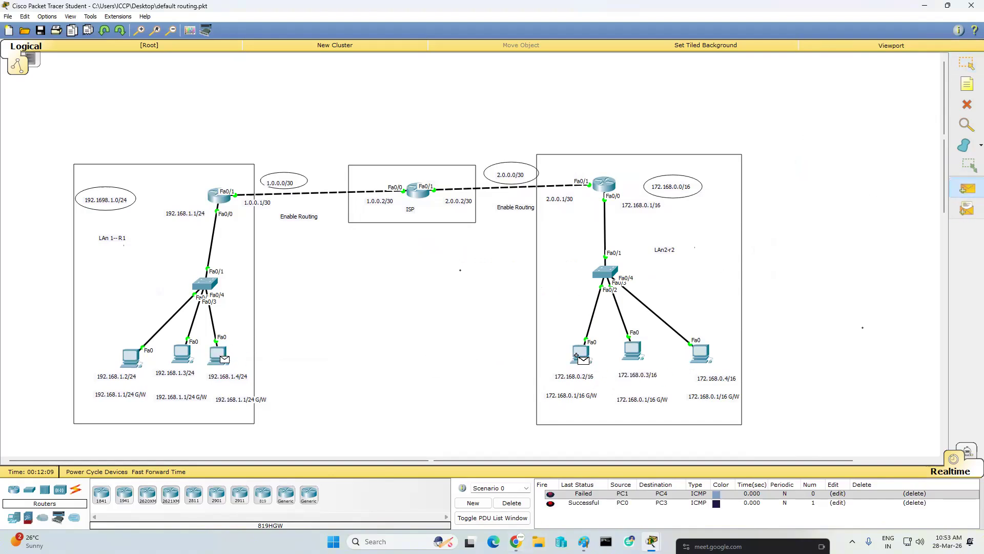
pyautogui.click(512, 503)
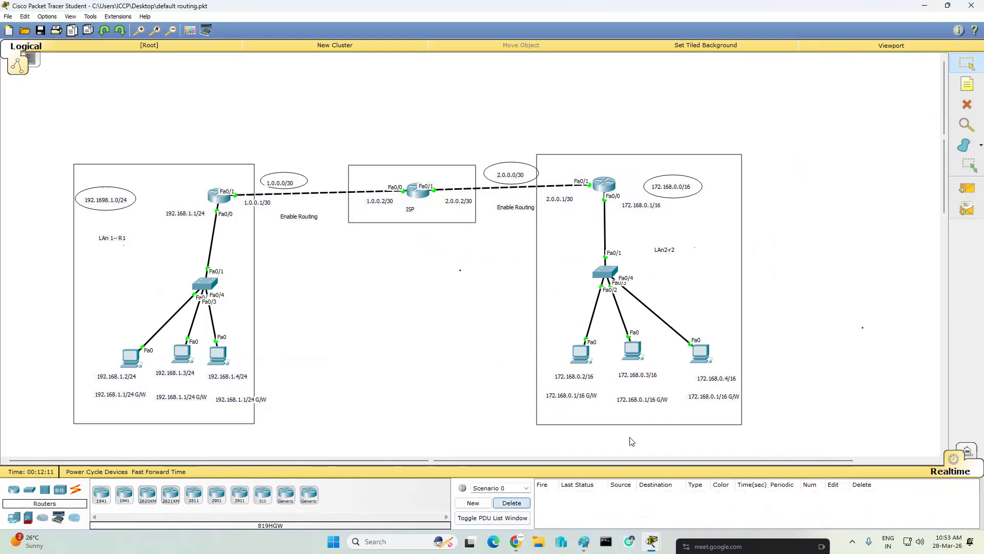
# - Send simple PDUs from 192.168.1.3 to each right LAN PC: 172.168.0.2, 172.168.0.3 and 172.168.0.4
pyautogui.click(968, 188)
pyautogui.click(182, 353)
pyautogui.click(581, 353)
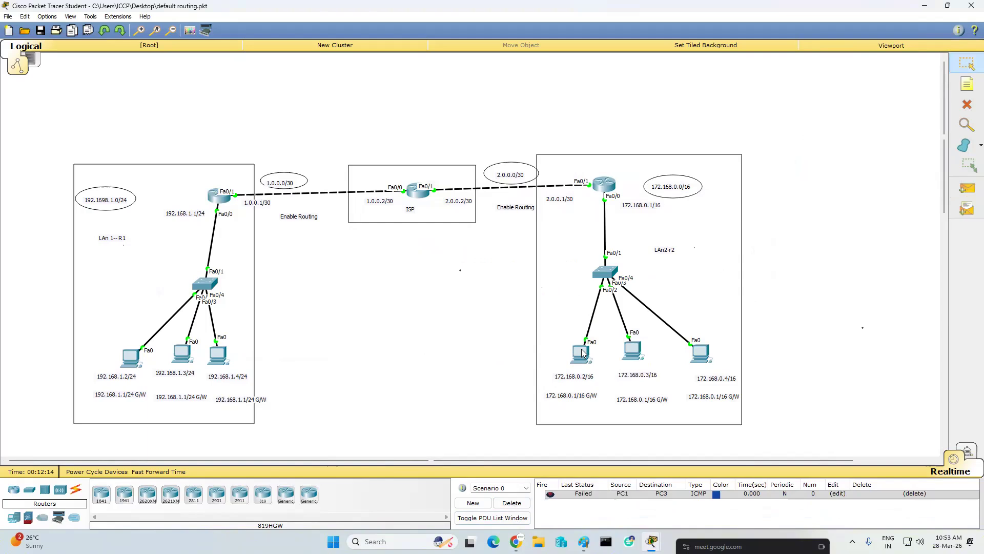
pyautogui.click(967, 188)
pyautogui.click(182, 353)
pyautogui.click(632, 354)
pyautogui.click(968, 189)
pyautogui.click(182, 354)
pyautogui.click(700, 353)
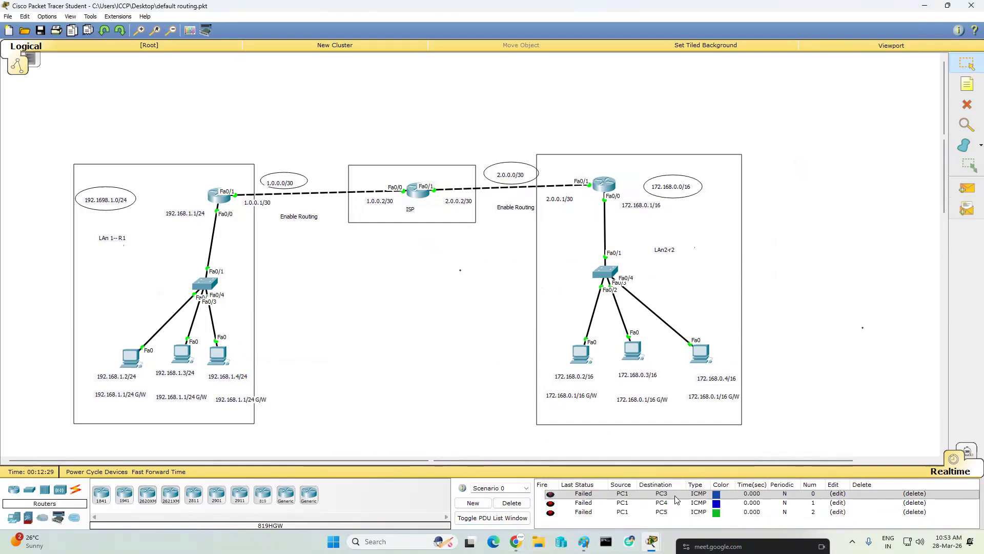
# - Remove the permit any entry on the left LAN router with "no access-list 10 permit any"
pyautogui.moveTo(652, 541)
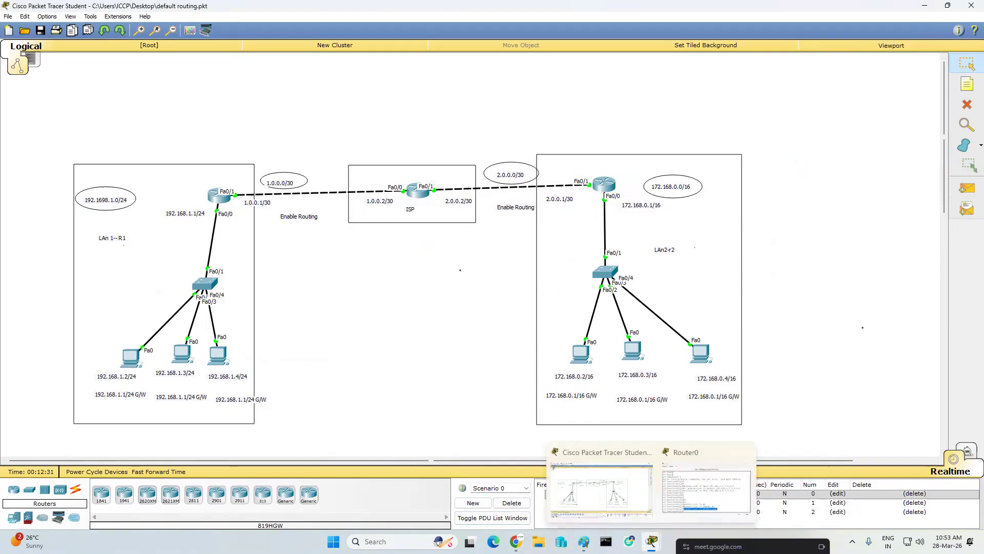
pyautogui.click(707, 487)
pyautogui.press('Up')
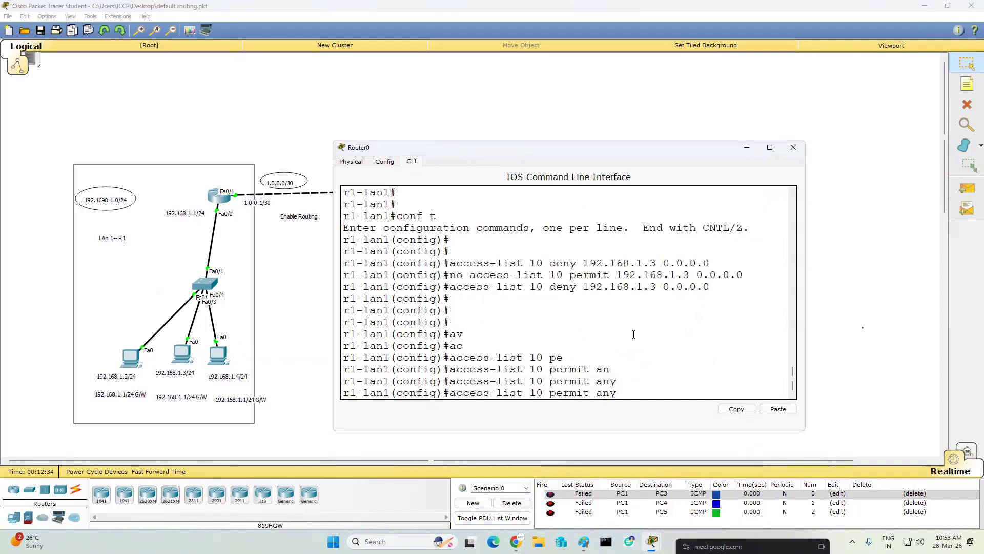
pyautogui.press('Left')
pyautogui.press('Left')
pyautogui.press('Left')
pyautogui.press('Left')
pyautogui.press('Left')
pyautogui.press('Left')
pyautogui.press('Left')
pyautogui.press('Left')
pyautogui.press('Left')
pyautogui.press('Left')
pyautogui.press('Left')
pyautogui.press('Home')
pyautogui.write('no')
pyautogui.press('Return')
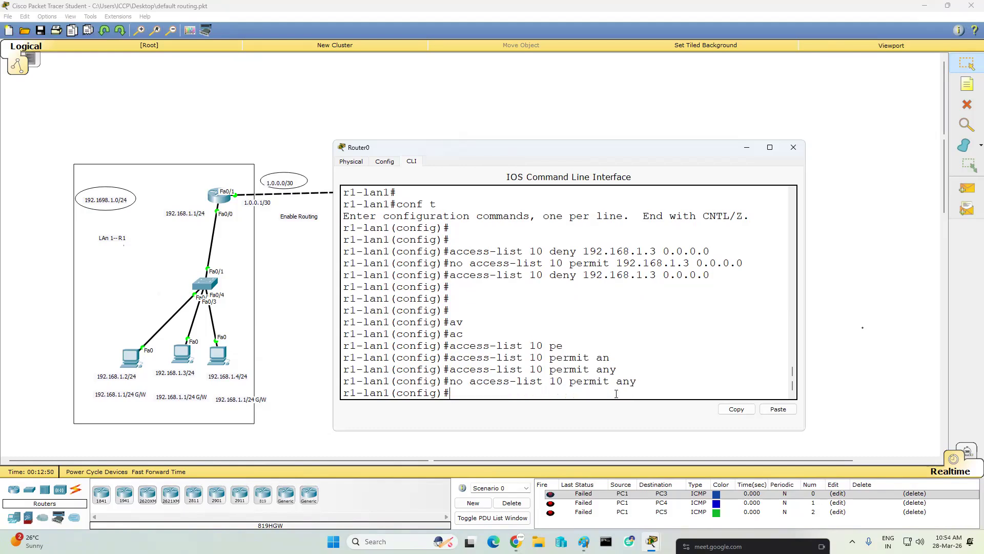
# - Try to remove the 192.168.1.3 permit entry with "no no access-list 10 permit 192.168.1.3 0.0.0.0"
pyautogui.press('Up')
pyautogui.press('Up')
pyautogui.press('Up')
pyautogui.press('Up')
pyautogui.press('Up')
pyautogui.press('Up')
pyautogui.press('Up')
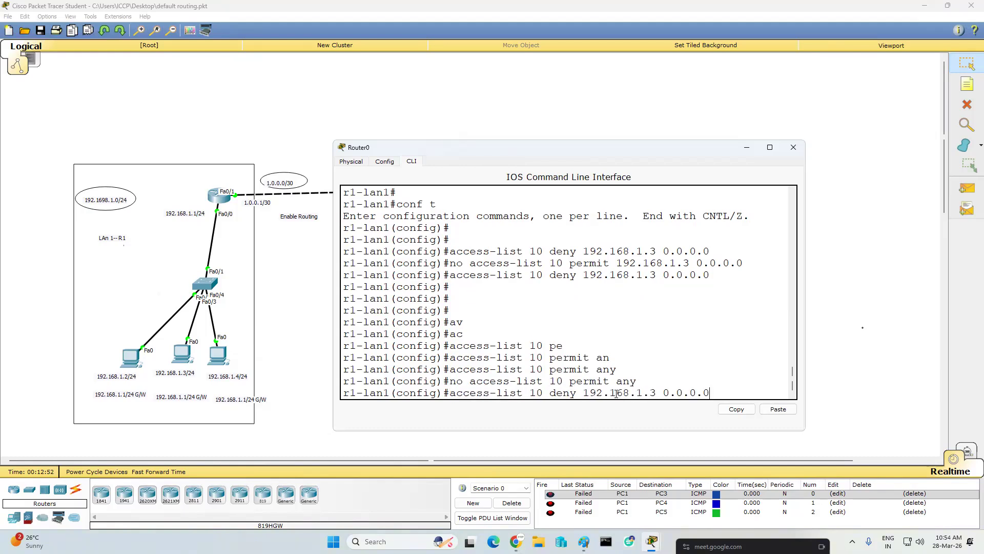
pyautogui.press('Up')
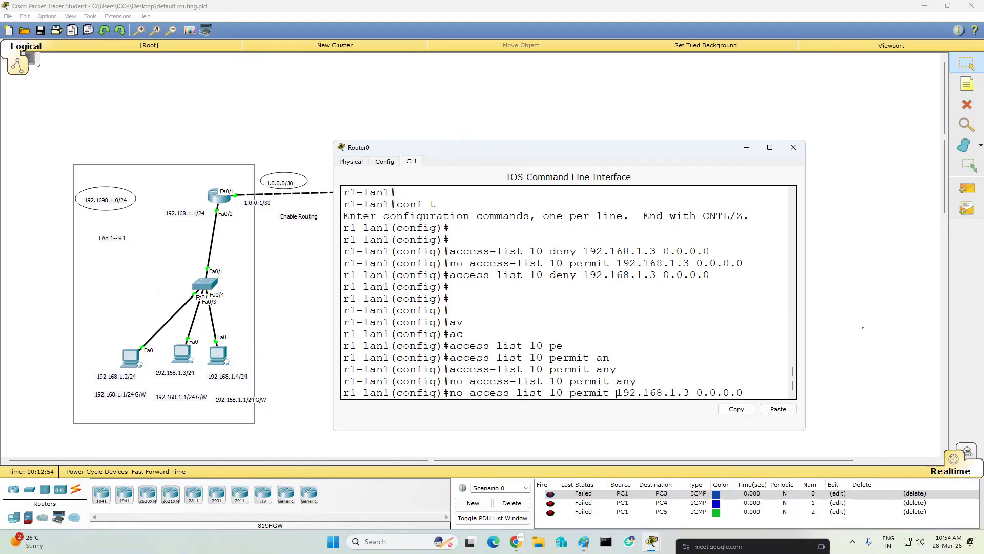
pyautogui.press('Home')
pyautogui.write('no')
pyautogui.press('Return')
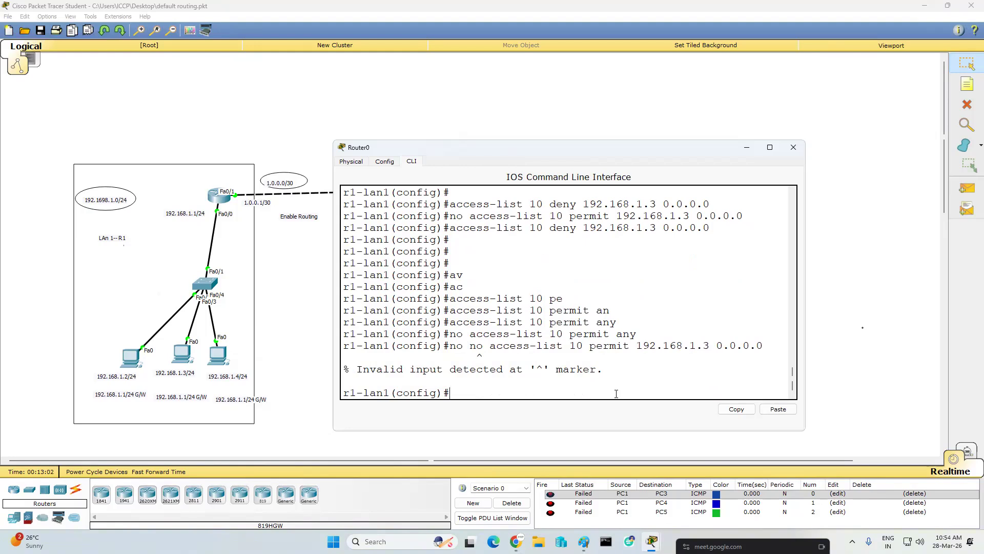
pyautogui.press('Up')
pyautogui.press('Return')
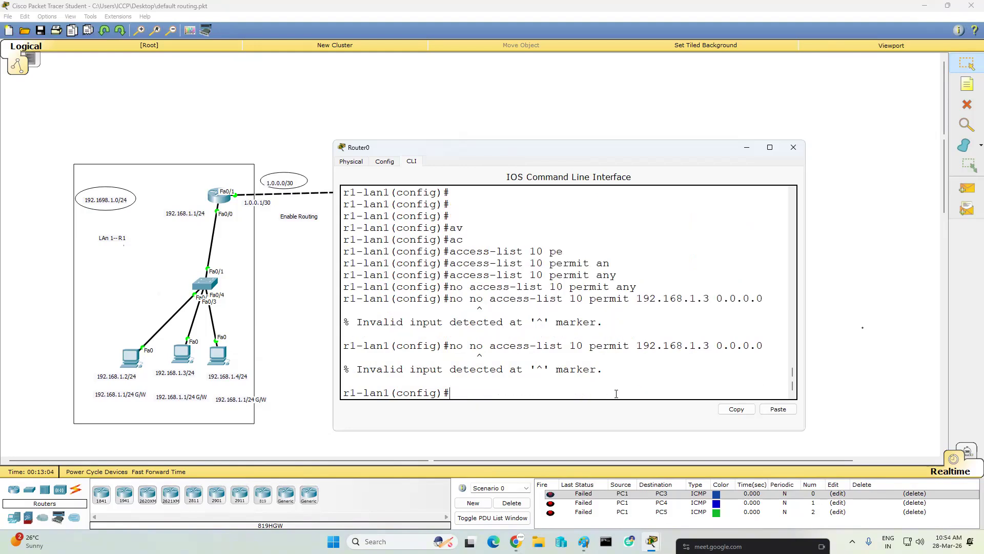
# - Correct the recalled command and run "no access-list 10 permit 192.168.1.3 0.0.0.0"
pyautogui.press('Up')
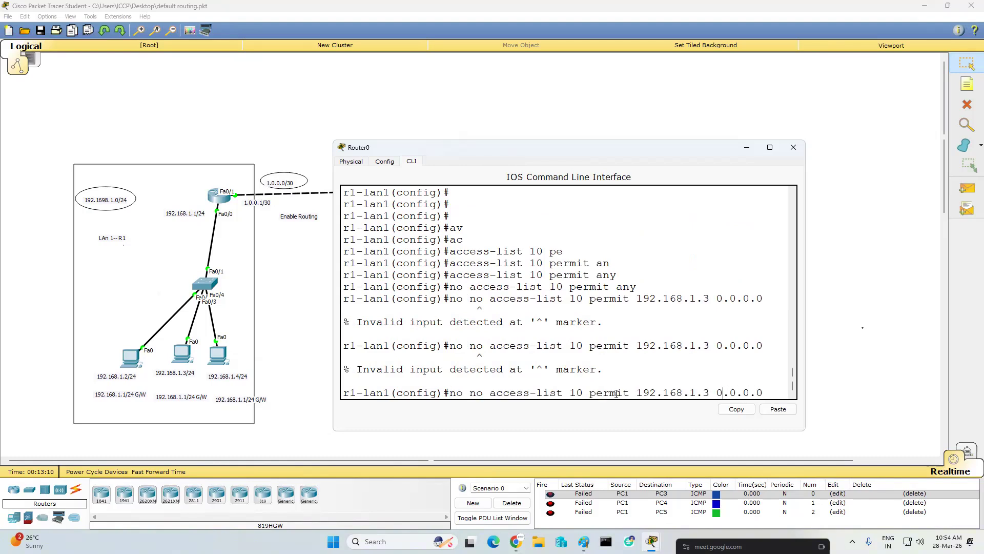
pyautogui.press('BackSpace')
pyautogui.press('BackSpace')
pyautogui.press('BackSpace')
pyautogui.press('BackSpace')
pyautogui.press('BackSpace')
pyautogui.press('BackSpace')
pyautogui.write('no')
pyautogui.press('Return')
# - Recall "no access-list 10 permit any" from the command history and run it again
pyautogui.press('Up')
pyautogui.press('Up')
pyautogui.press('Up')
pyautogui.press('Up')
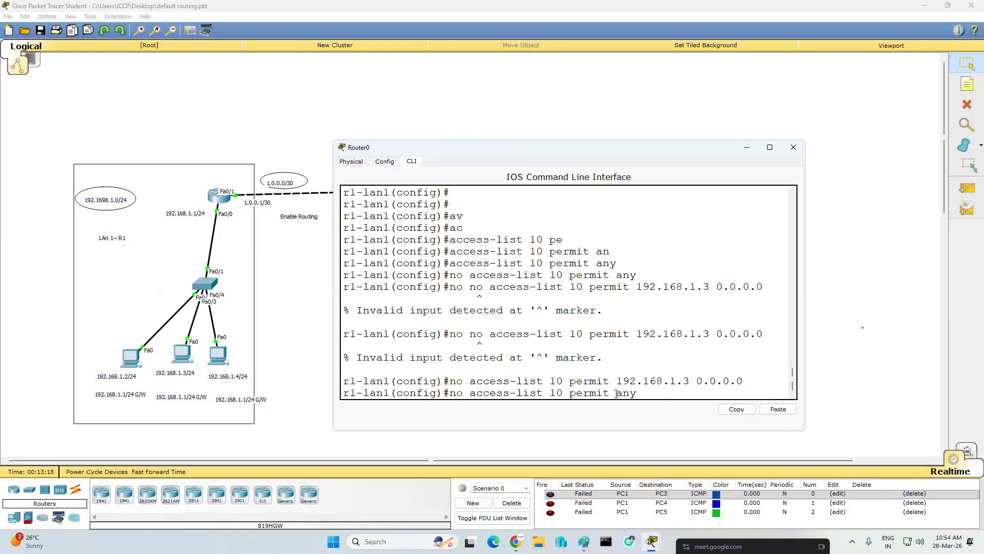
pyautogui.press('Return')
# - Remove the deny entry for the host with "no access-list 10 deny 192.168.1.3 0.0.0.0"
pyautogui.press('Up')
pyautogui.press('Up')
pyautogui.press('Up')
pyautogui.press('Up')
pyautogui.press('Up')
pyautogui.press('Up')
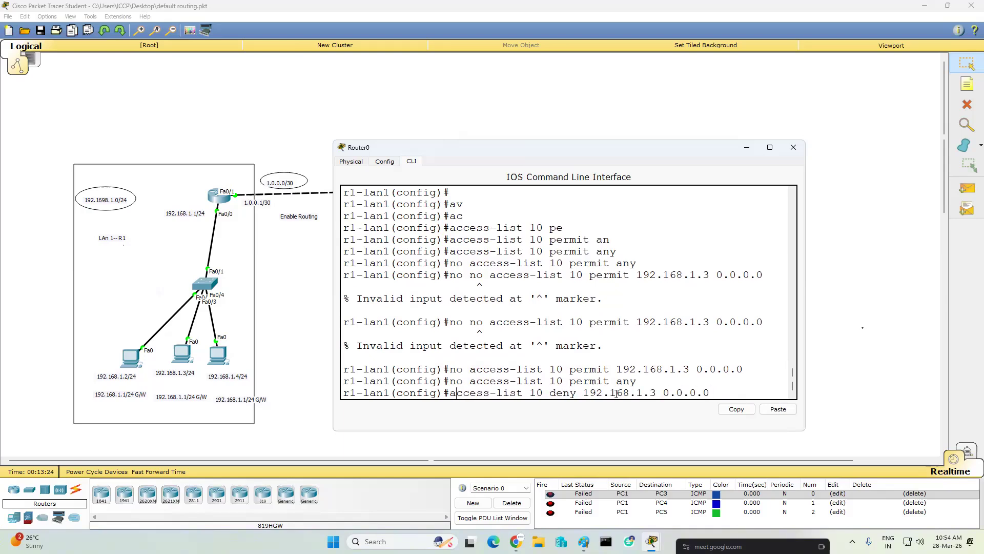
pyautogui.write('no')
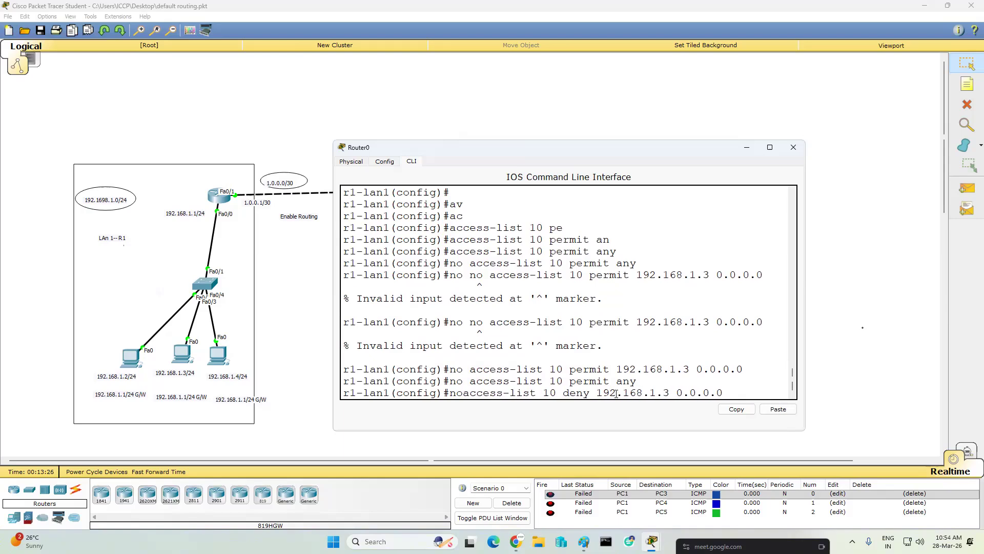
pyautogui.press('Return')
# - Enter interface fa0/1 and detach the access list from it with "no ip access-group 10 out"
pyautogui.write('int fa0/1')
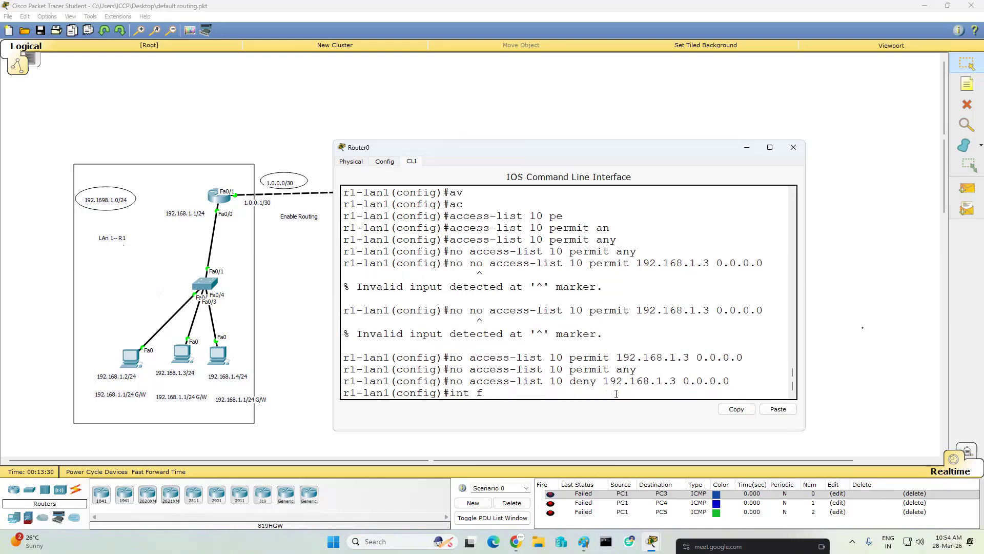
pyautogui.press('Return')
pyautogui.press('Return')
pyautogui.write('no ip')
pyautogui.press('Tab')
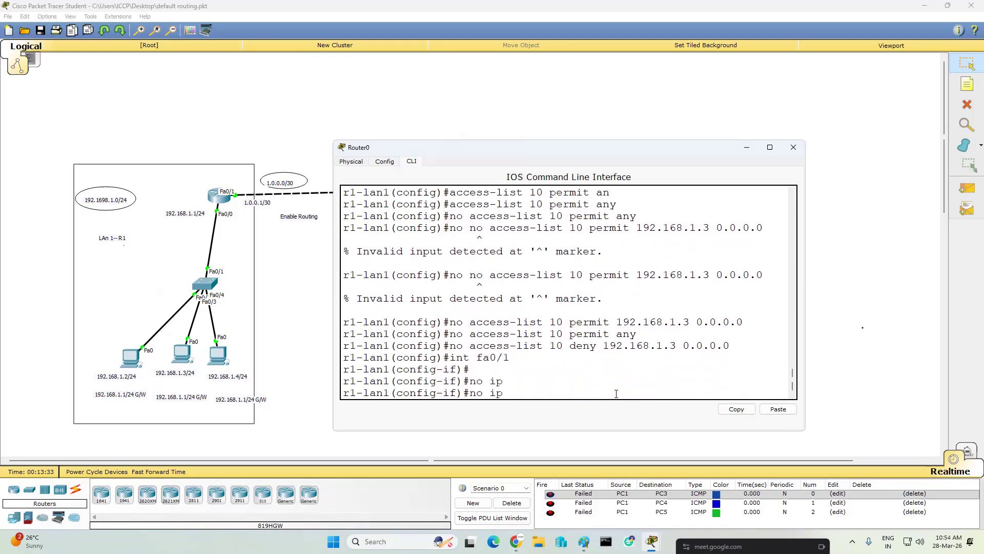
pyautogui.write('a')
pyautogui.press('Tab')
pyautogui.write('c')
pyautogui.press('Tab')
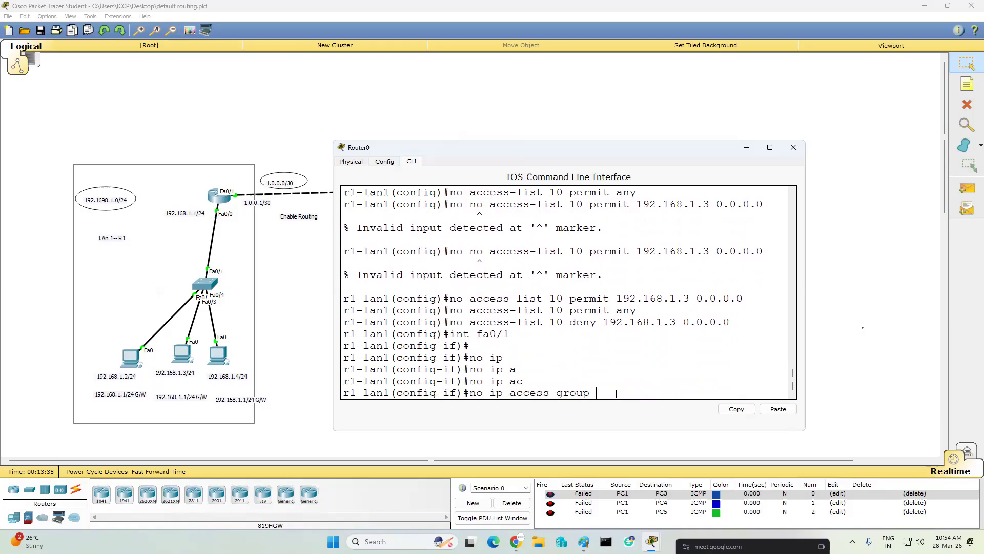
pyautogui.write('10 out')
pyautogui.press('Return')
pyautogui.press('Return')
pyautogui.press('Return')
pyautogui.press('Return')
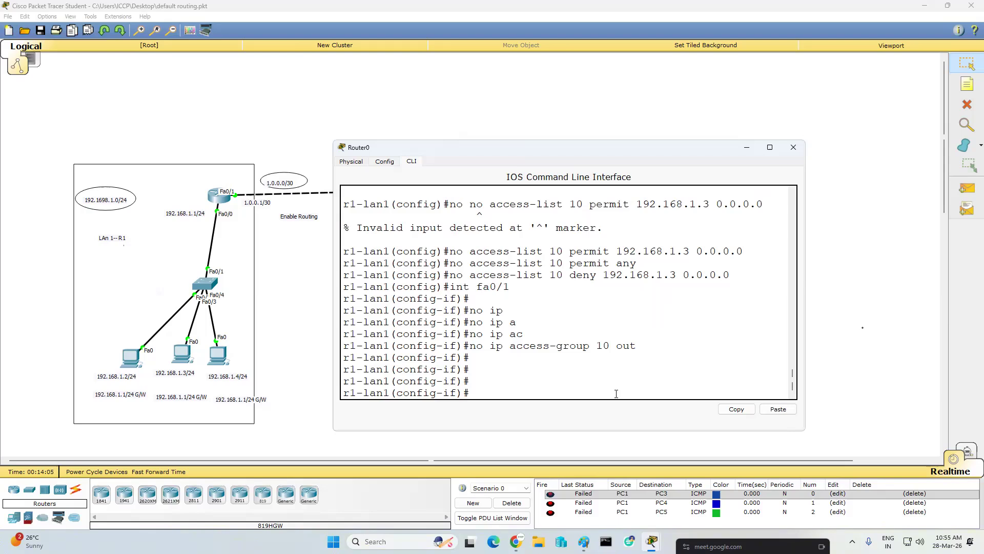
# - Apply access list 101 outbound on interface fa0/1 with "ip access-group 101 out" and return to global configuration mode
pyautogui.write('ip ac')
pyautogui.press('Tab')
pyautogui.write('101 ouyt')
pyautogui.press('BackSpace')
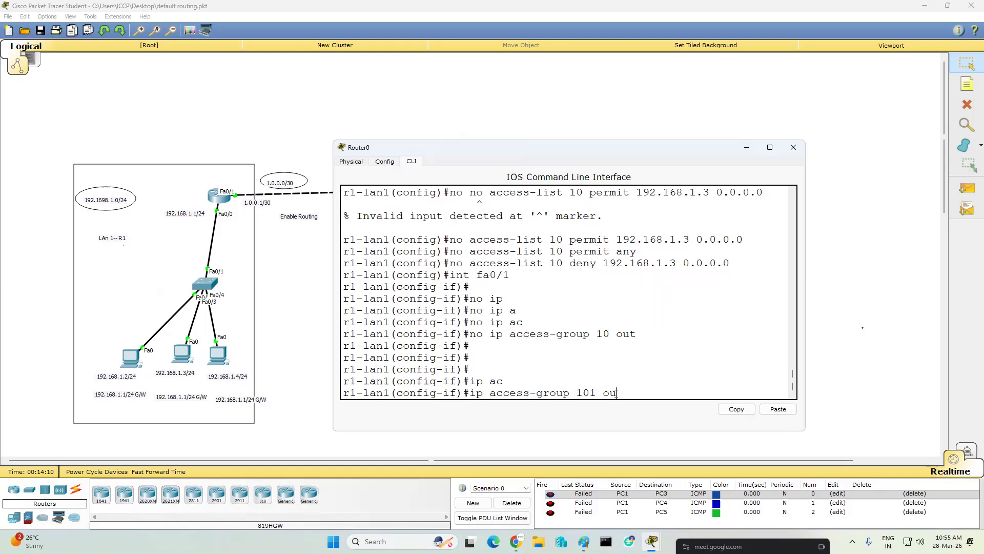
pyautogui.write('t')
pyautogui.press('Return')
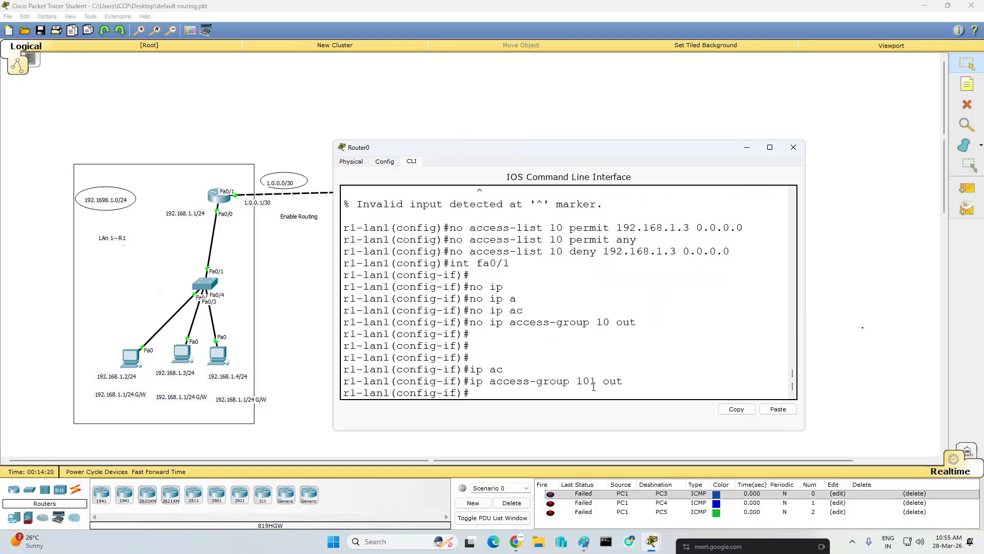
pyautogui.press('Return')
pyautogui.press('Return')
pyautogui.write('exit')
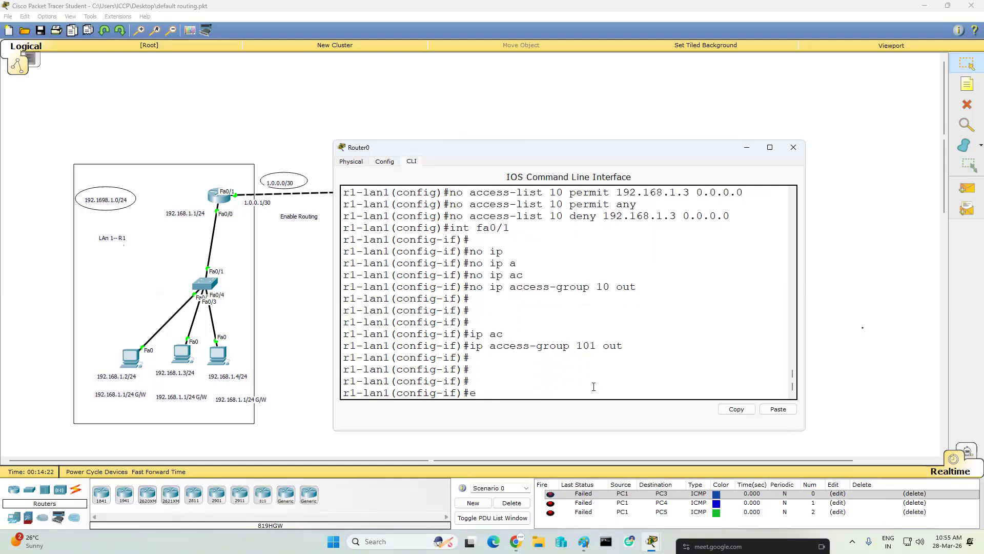
pyautogui.press('Return')
pyautogui.press('Return')
pyautogui.press('Return')
pyautogui.press('Return')
pyautogui.press('Return')
pyautogui.write('ip ac')
pyautogui.press('Tab')
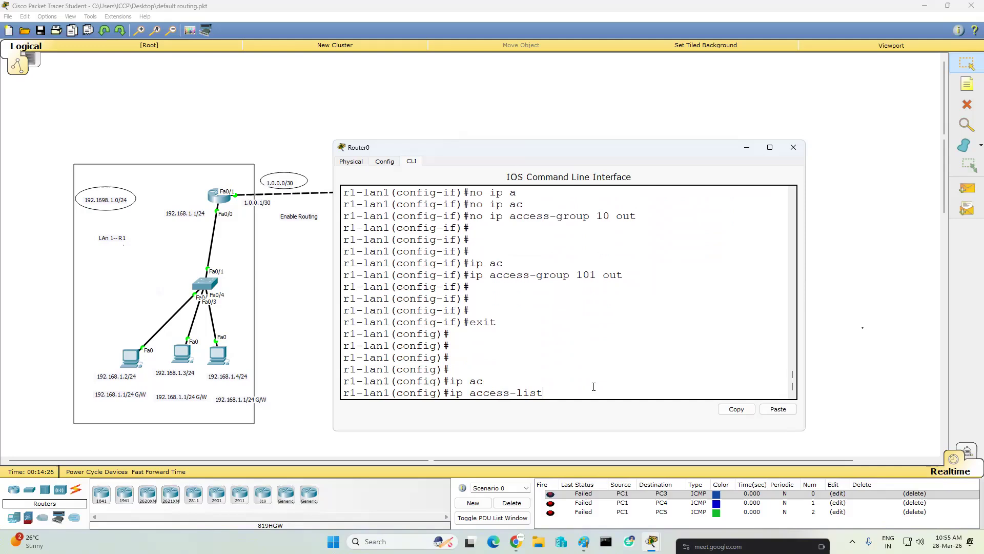
pyautogui.write('101 pe')
pyautogui.press('Tab')
pyautogui.press('BackSpace')
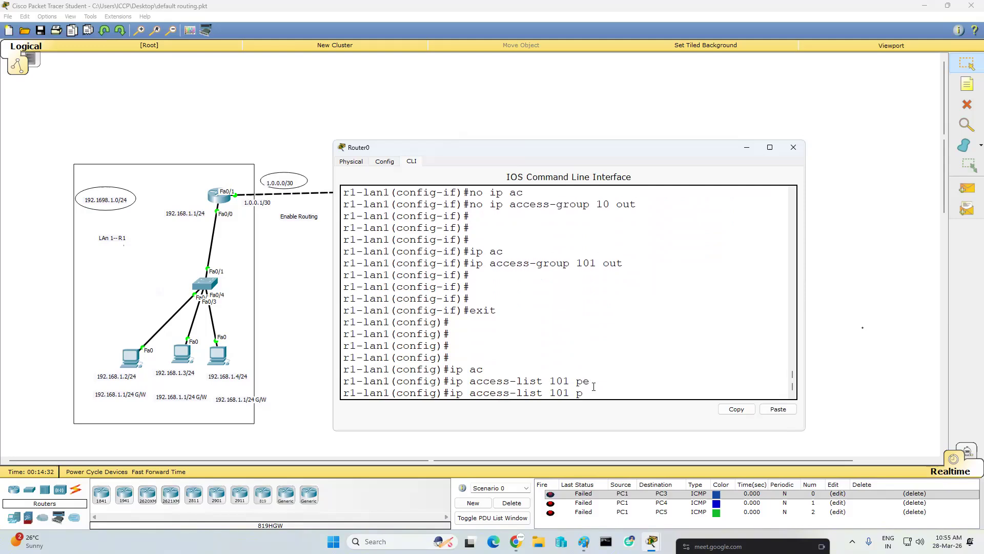
pyautogui.press('BackSpace')
pyautogui.write('per')
pyautogui.press('Tab')
pyautogui.press('BackSpace')
pyautogui.press('BackSpace')
pyautogui.press('BackSpace')
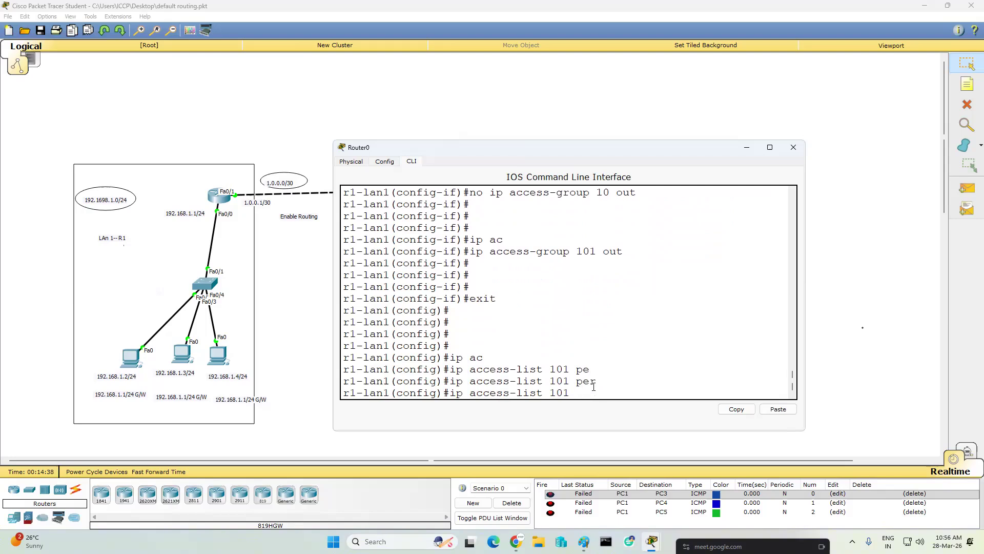
pyautogui.write('?')
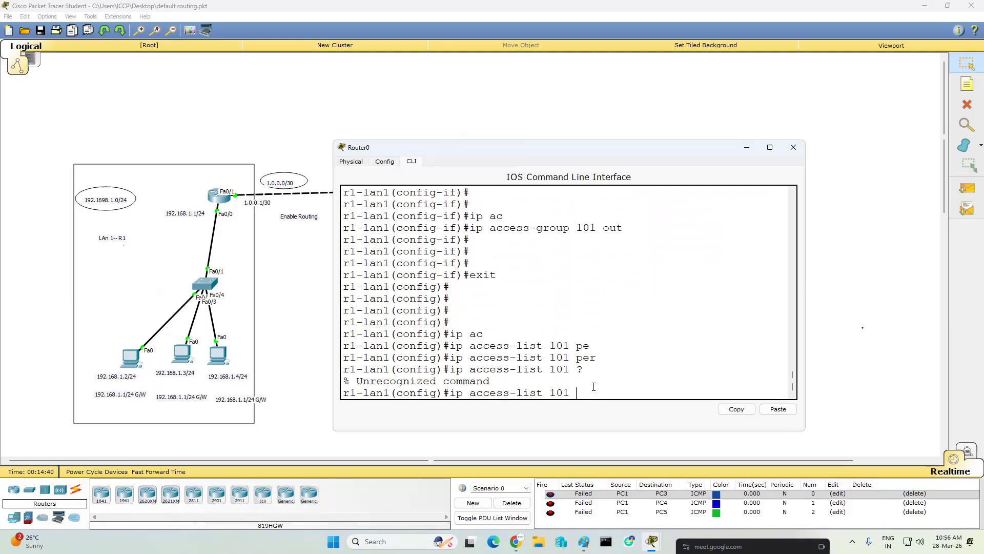
pyautogui.press('BackSpace')
pyautogui.press('BackSpace')
pyautogui.press('BackSpace')
pyautogui.press('BackSpace')
pyautogui.press('BackSpace')
pyautogui.press('BackSpace')
pyautogui.press('BackSpace')
pyautogui.press('BackSpace')
pyautogui.press('BackSpace')
pyautogui.press('BackSpace')
pyautogui.press('BackSpace')
pyautogui.press('BackSpace')
pyautogui.press('BackSpace')
pyautogui.press('BackSpace')
pyautogui.press('BackSpace')
pyautogui.press('BackSpace')
pyautogui.press('BackSpace')
pyautogui.press('BackSpace')
# - Begin an extended access list entry with "access-list 101 permit ip host"
pyautogui.write('ac')
pyautogui.press('Tab')
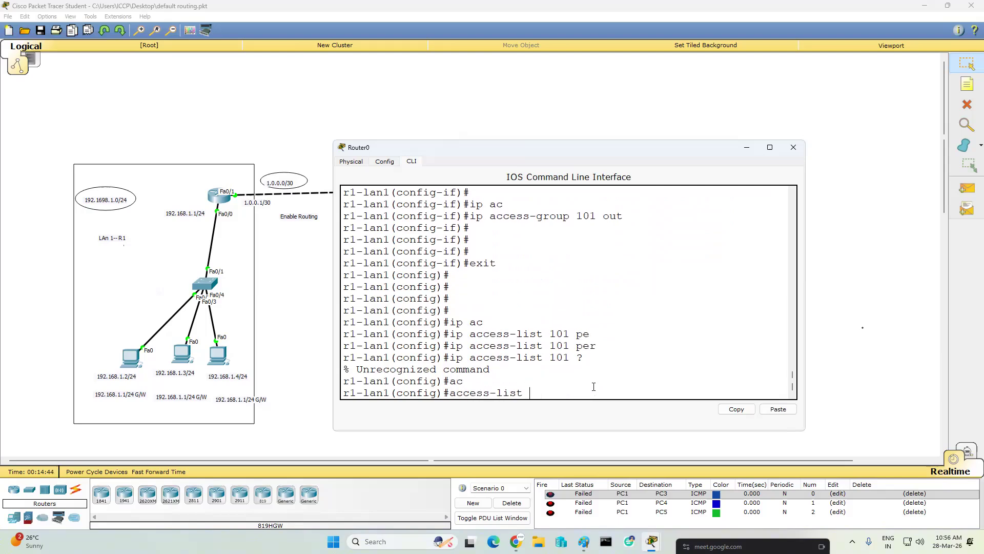
pyautogui.write('101 p')
pyautogui.press('Tab')
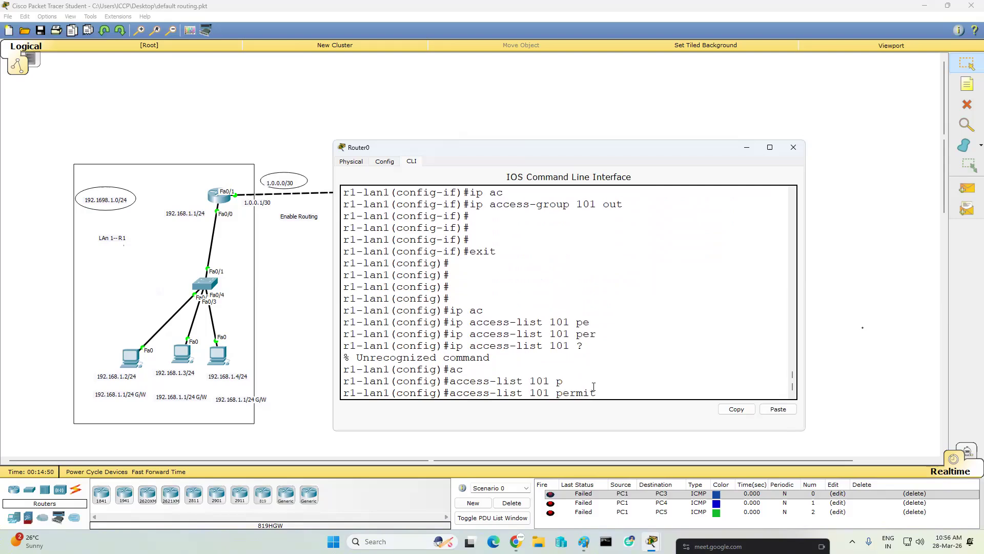
pyautogui.write('ip ho')
pyautogui.press('Tab')
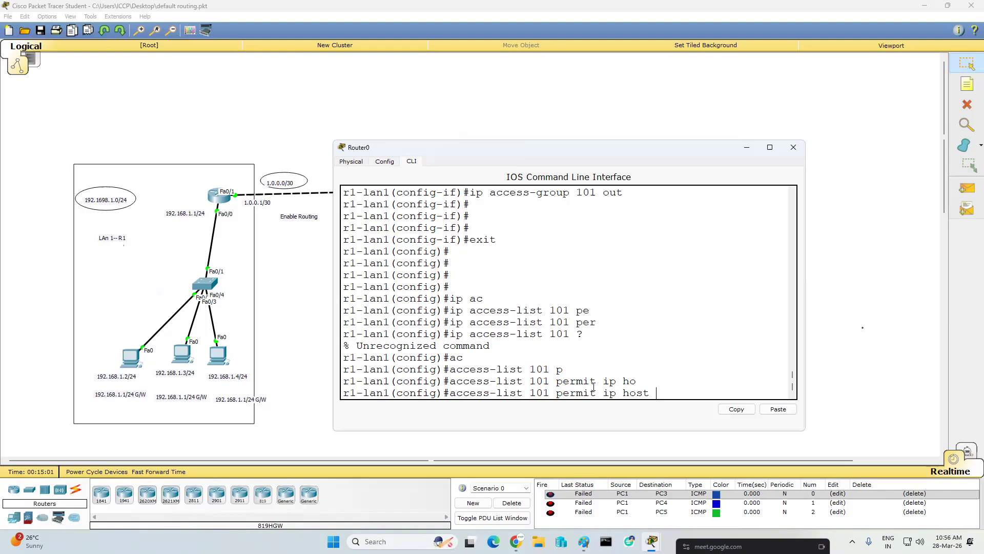
# - Query the context help for the source arguments of the access list 101 entry, keeping the host keyword
pyautogui.write('?')
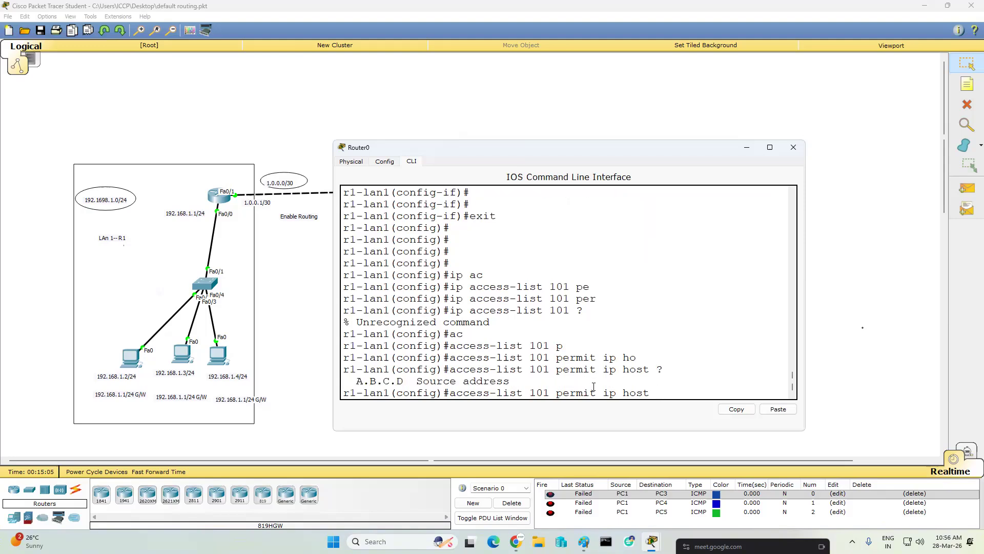
pyautogui.press('BackSpace')
pyautogui.press('BackSpace')
pyautogui.press('BackSpace')
pyautogui.press('BackSpace')
pyautogui.write('?')
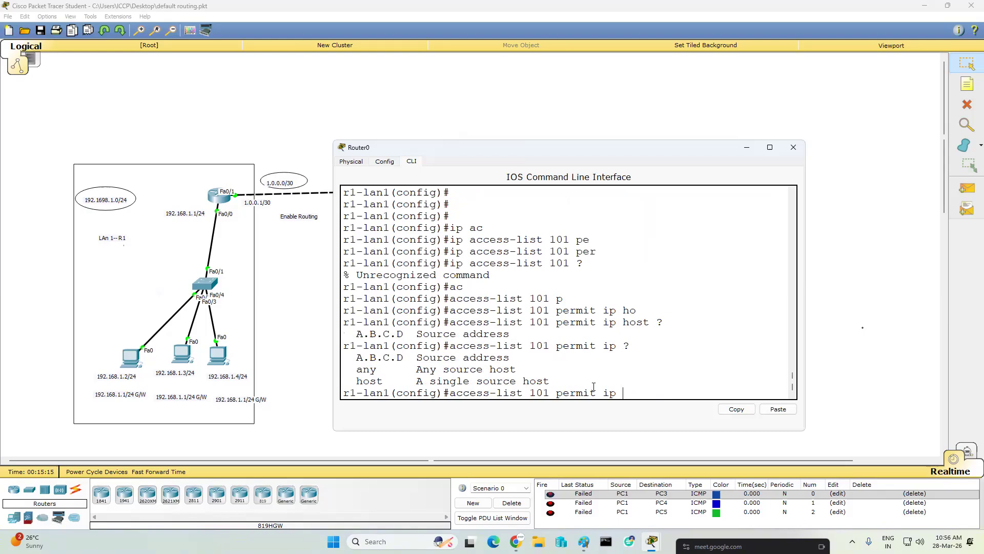
pyautogui.write('ho')
pyautogui.press('Tab')
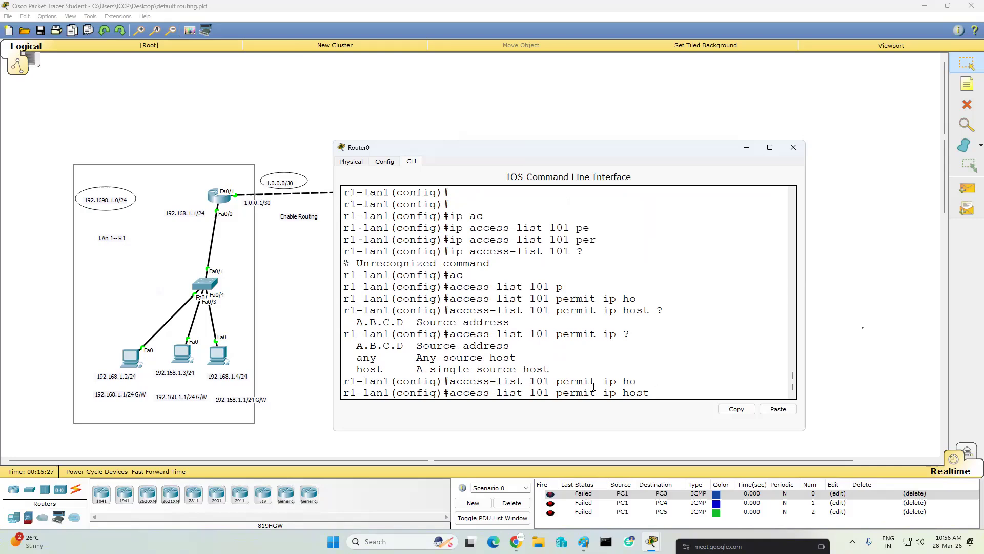
# - Add source address 192.168.1.2 and the destination "host" keyword to the access list 101 entry
pyautogui.write('192.168.1.2')
pyautogui.write('h')
pyautogui.press('Tab')
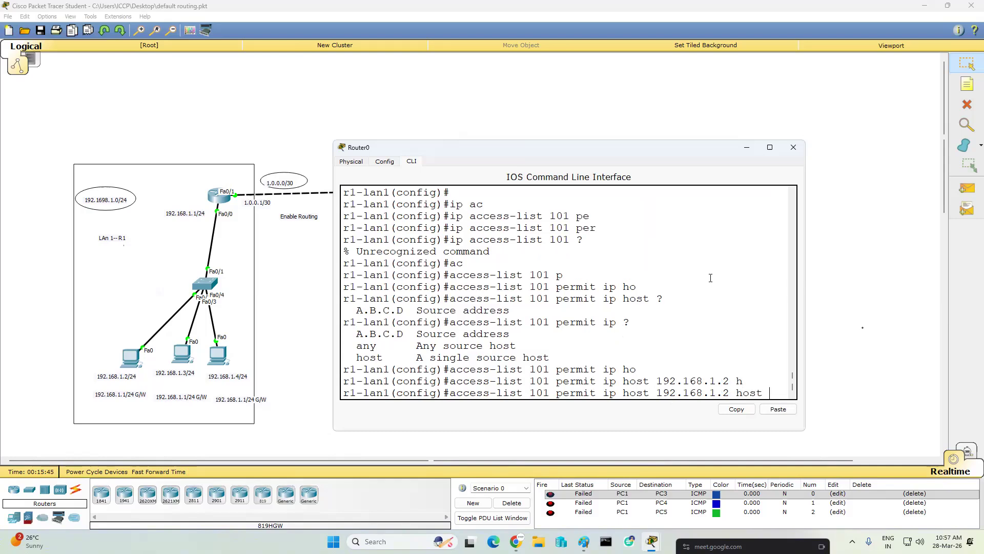
# - Widen the router's CLI window and query the context help for the argument following the destination host keyword
pyautogui.moveTo(809, 274); pyautogui.dragTo(935, 273)
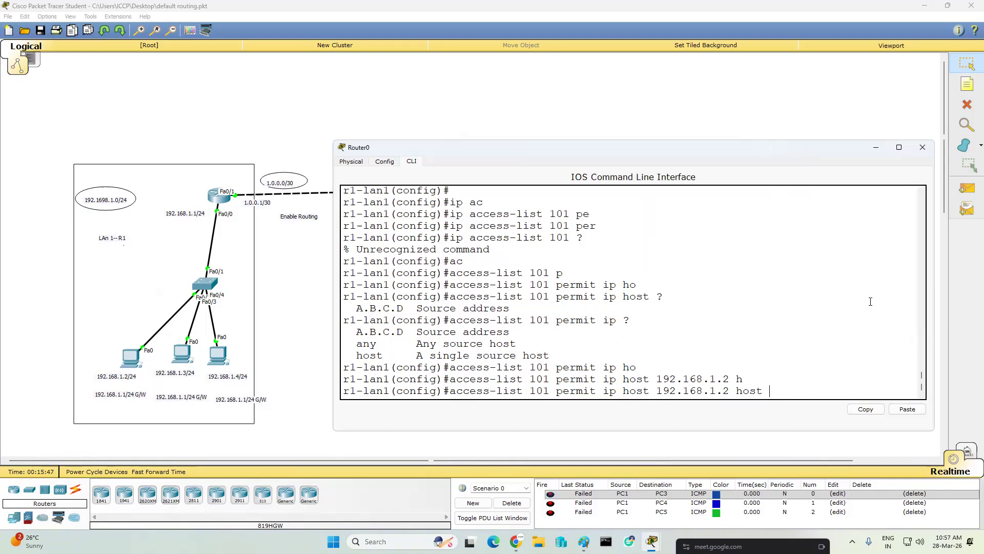
pyautogui.write('?')
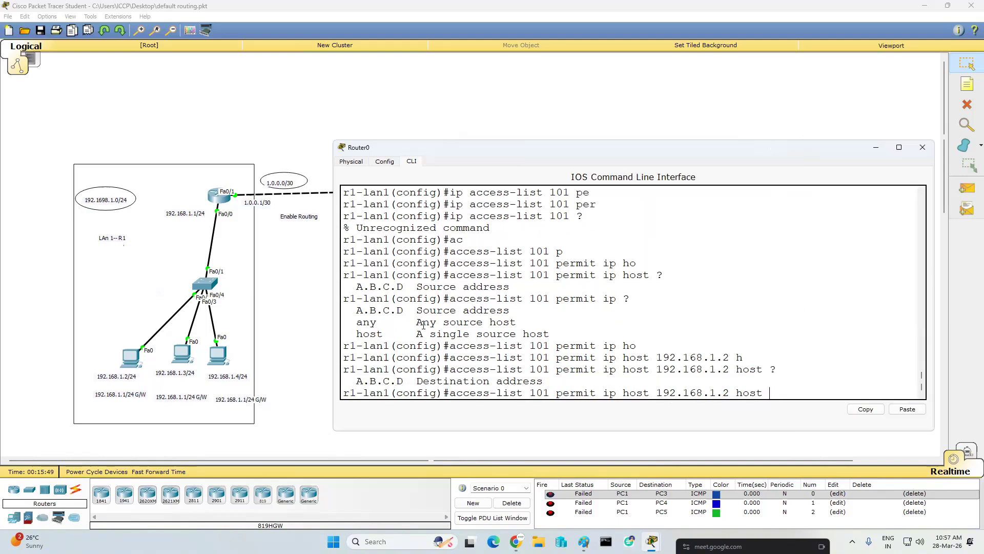
pyautogui.moveTo(457, 312); pyautogui.dragTo(523, 311)
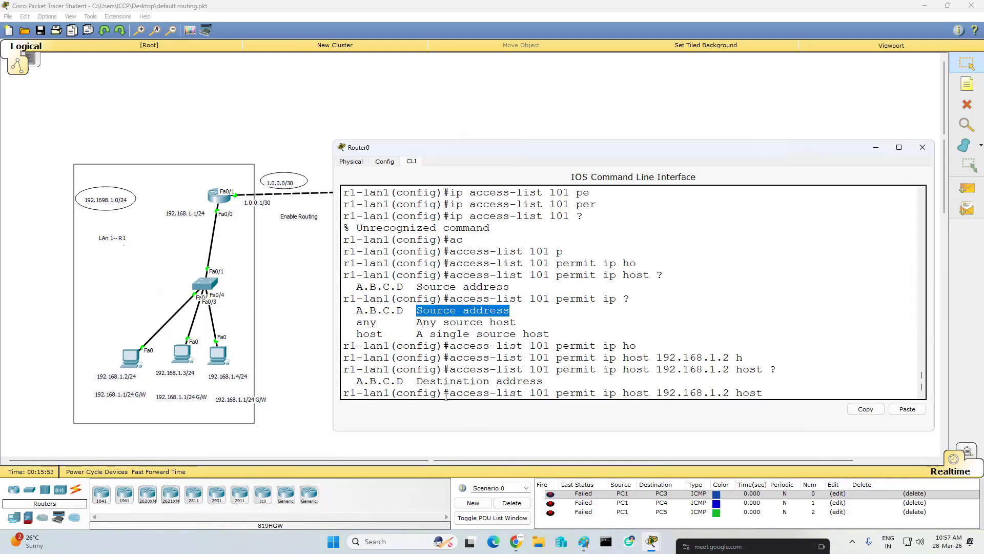
pyautogui.moveTo(420, 382); pyautogui.dragTo(539, 381)
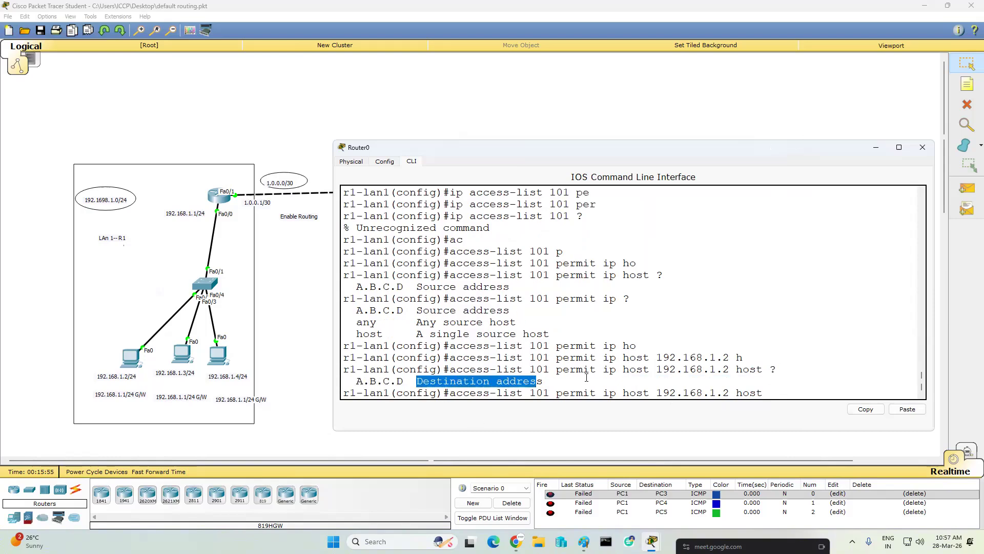
pyautogui.click(774, 390)
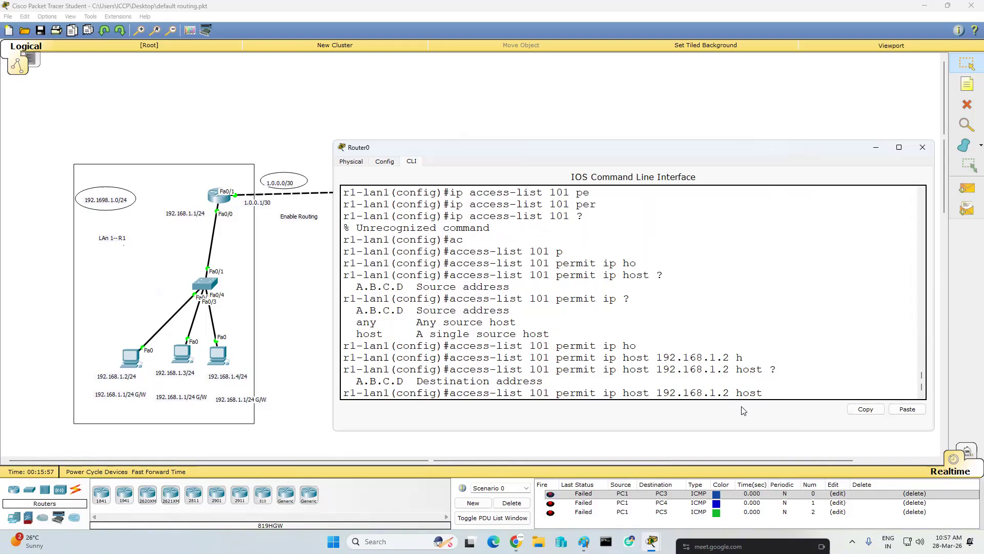
# - Complete the access list 101 permit entry with destination address 172.168.0.2 and run it
pyautogui.write('172.168.0.2')
pyautogui.press('Return')
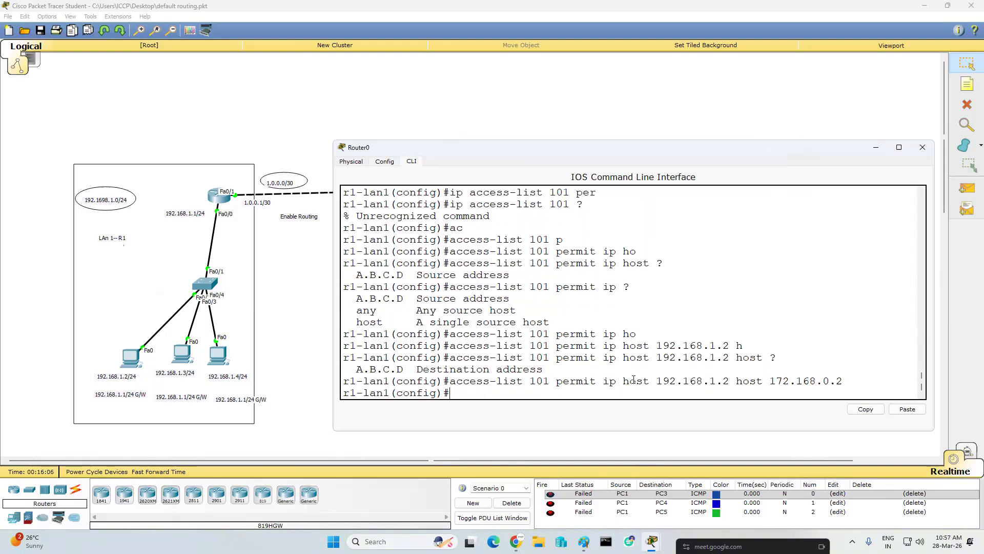
# - Clear the old scenario results and send a simple PDU from PC 192.168.1.2 to PC 172.168.0.2
pyautogui.scroll(1, 633, 380)
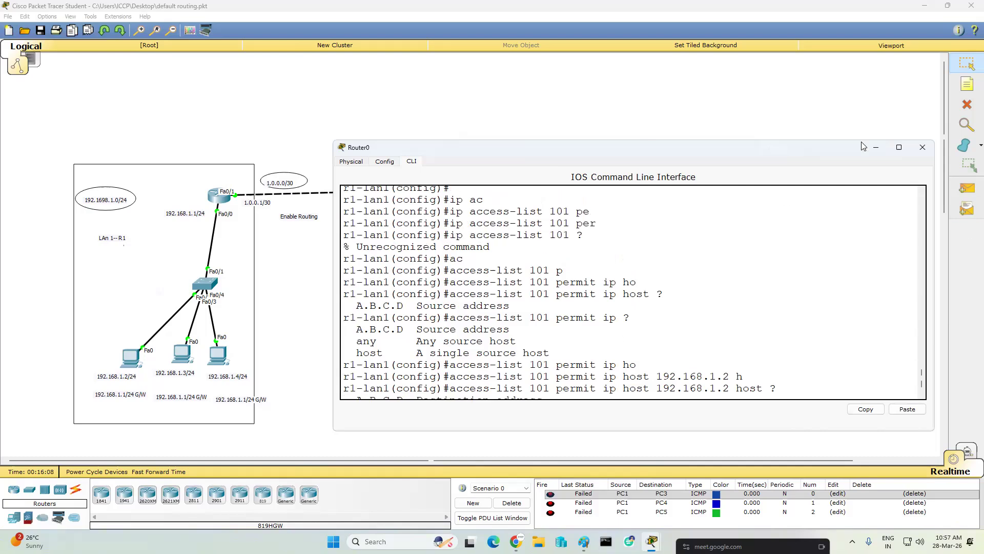
pyautogui.click(883, 149)
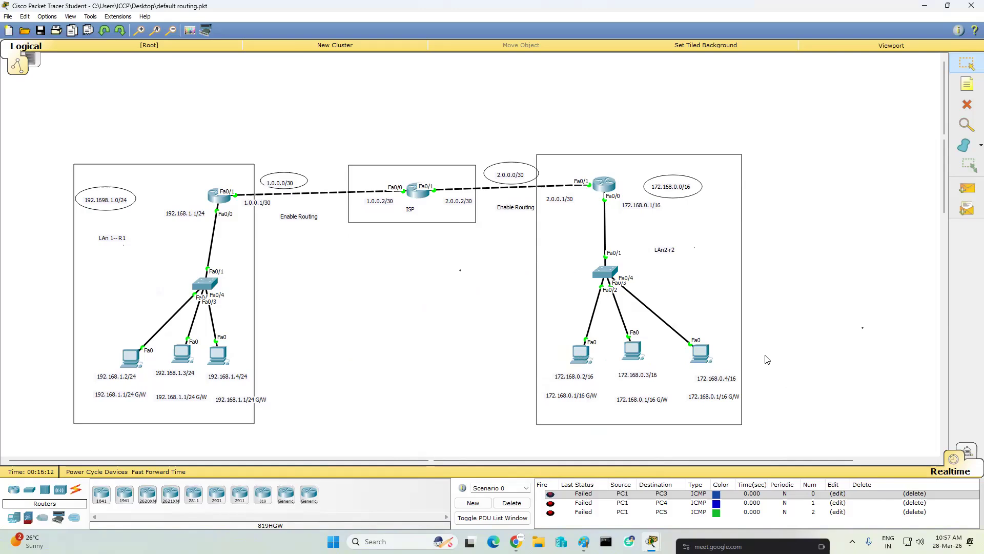
pyautogui.click(511, 503)
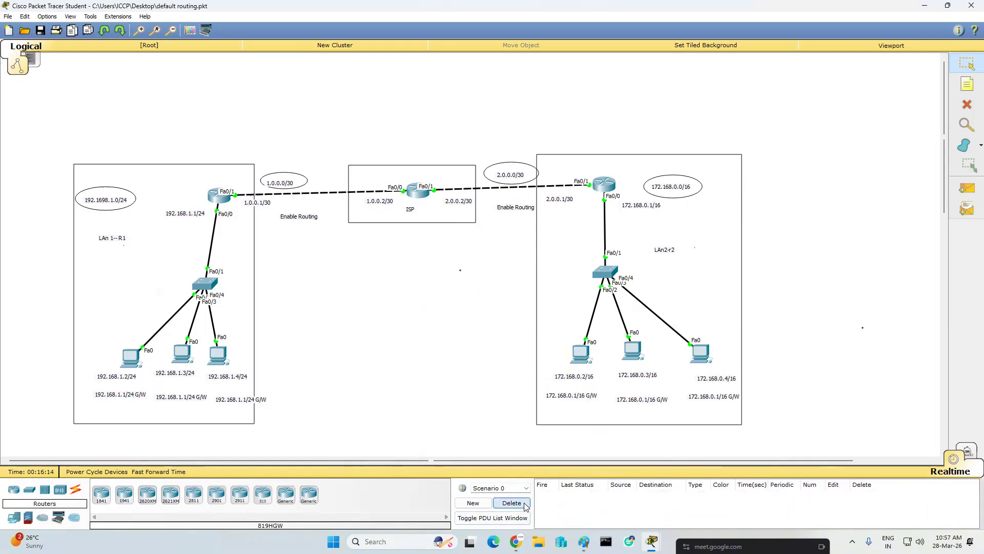
pyautogui.click(963, 190)
pyautogui.click(132, 358)
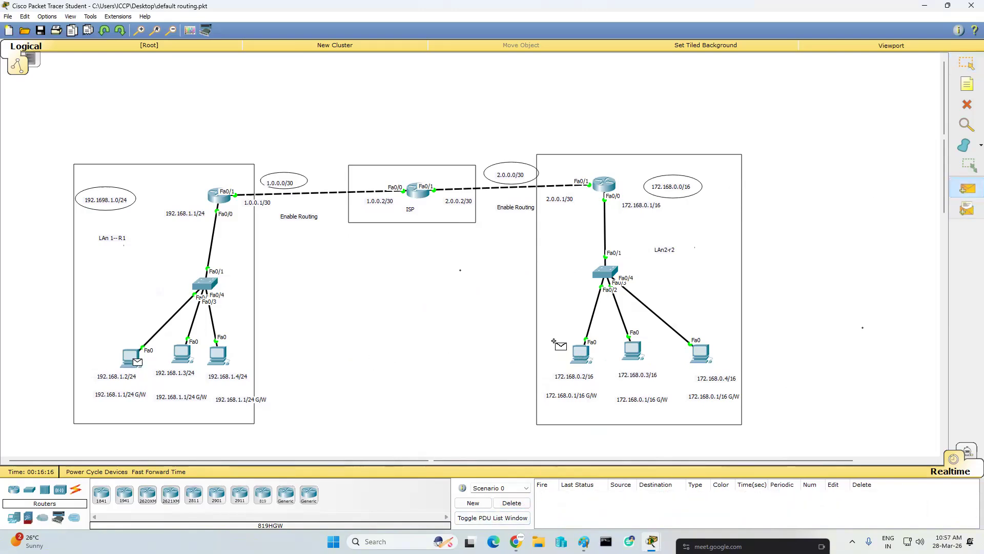
pyautogui.click(580, 352)
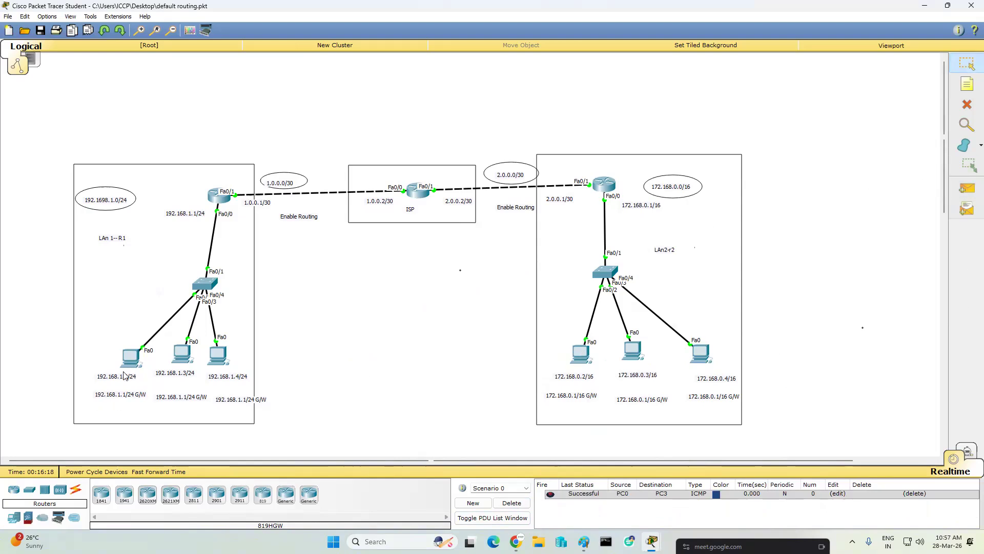
# - Send simple PDUs from PC 192.168.1.2 to PCs 172.168.0.3 and 172.168.0.4
pyautogui.click(967, 189)
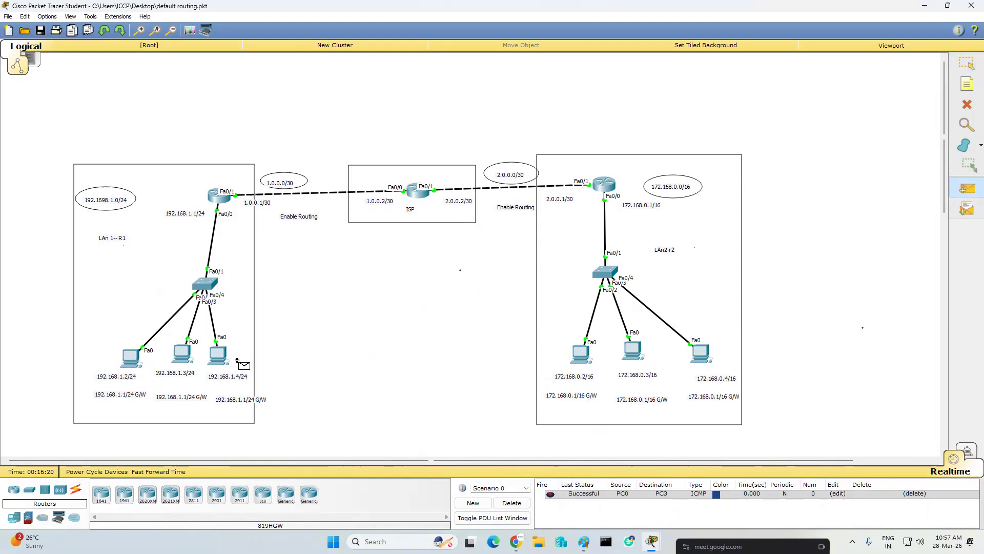
pyautogui.click(131, 357)
pyautogui.click(634, 352)
pyautogui.click(967, 189)
pyautogui.click(132, 358)
pyautogui.click(701, 353)
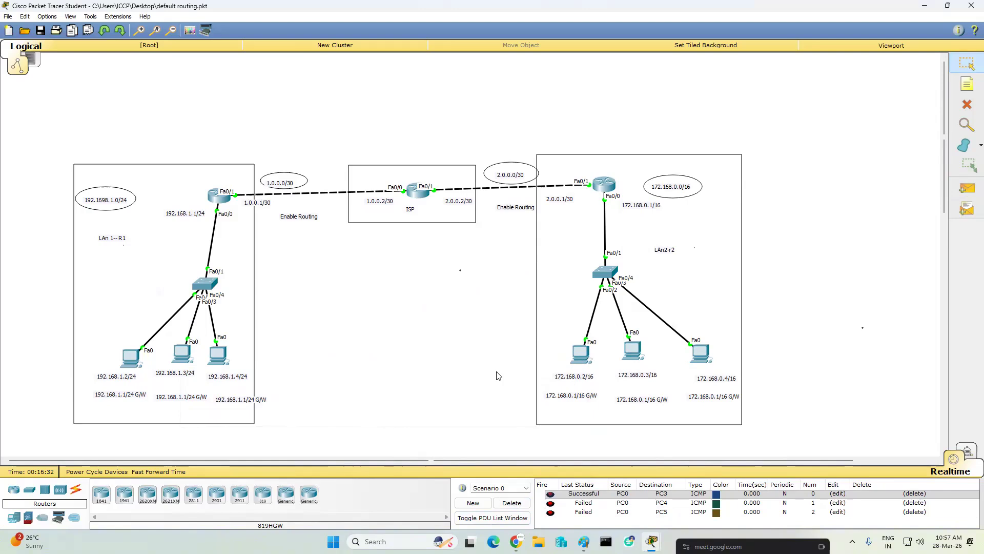
# - Clear the scenario and send simple PDUs from 192.168.1.3 to 172.168.0.2 and from 192.168.1.4 to 172.168.0.3
pyautogui.click(511, 502)
pyautogui.click(964, 191)
pyautogui.click(182, 353)
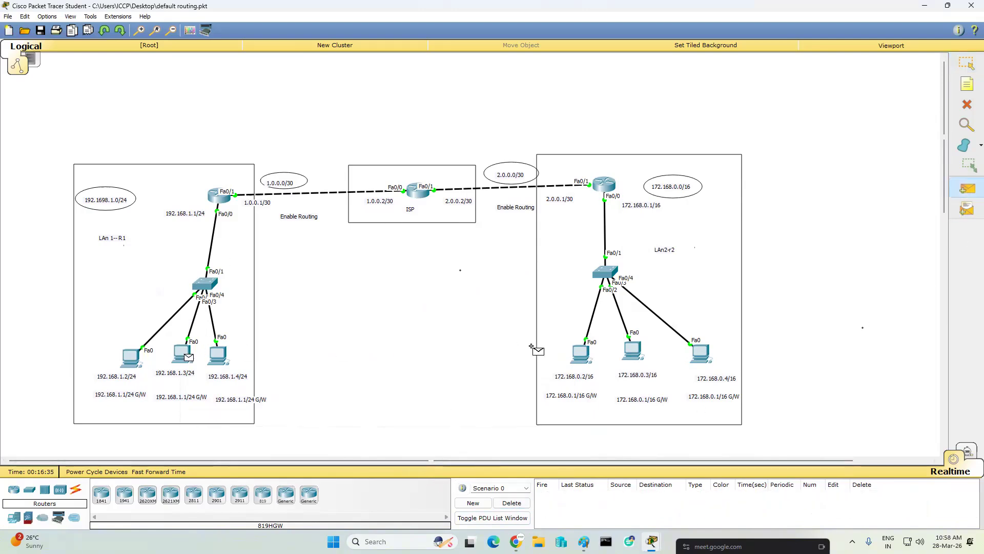
pyautogui.click(580, 354)
pyautogui.click(967, 190)
pyautogui.click(221, 352)
pyautogui.click(633, 351)
pyautogui.press('Escape')
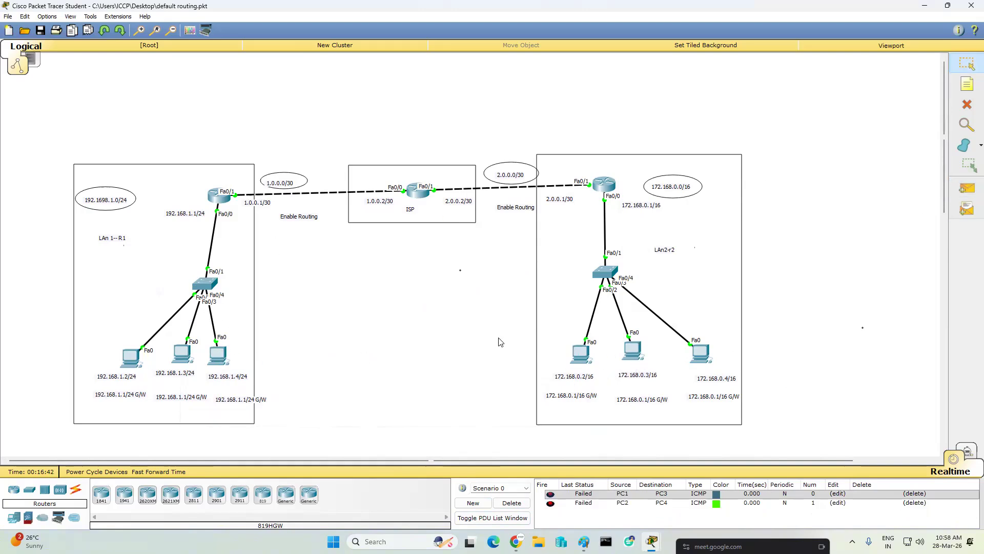
# - On the left LAN router, run "no access-list 101 permit ip host 192.168.1.2 host 172.168.0.2" to remove the permit entry
pyautogui.click(221, 199)
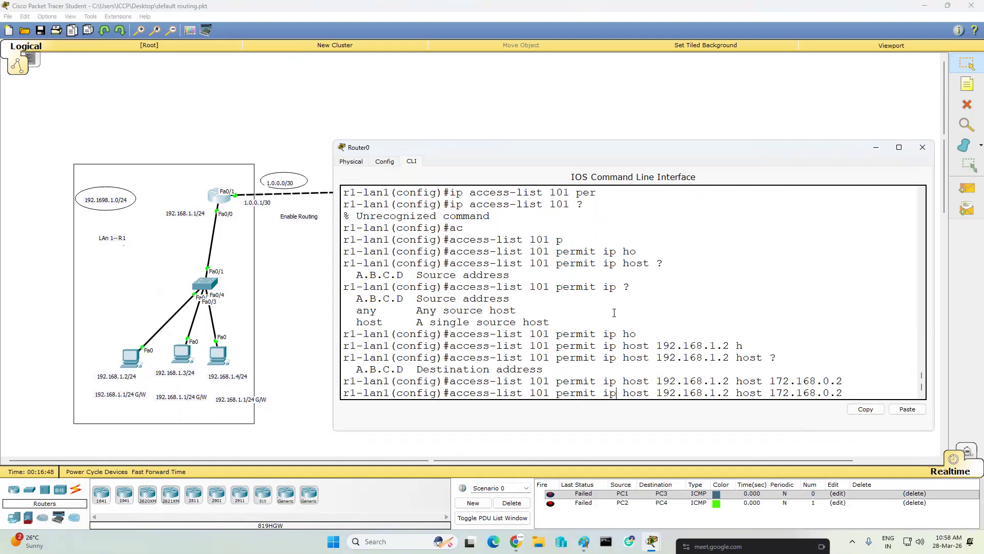
pyautogui.write('no')
pyautogui.press('Return')
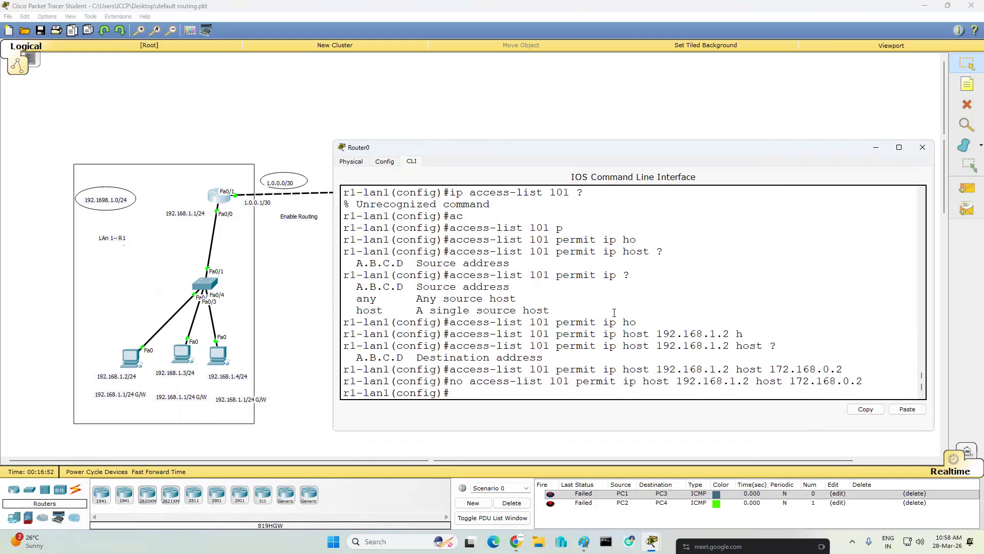
pyautogui.press('Return')
pyautogui.press('Return')
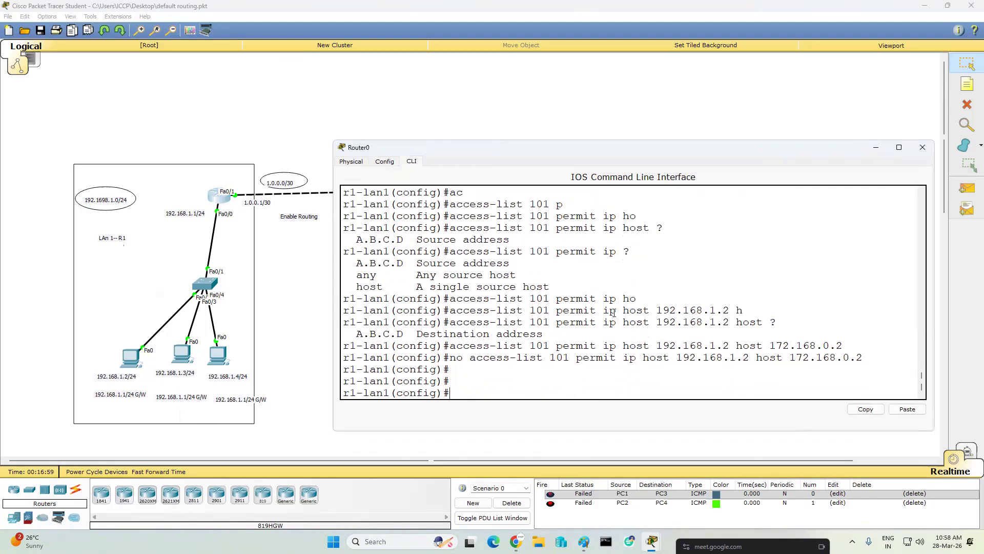
# - Run "access-list 101 deny ip host 192.168.1.2 host 172.168.0.2" on the left LAN router
pyautogui.press('Up')
pyautogui.press('Left')
pyautogui.press('Left')
pyautogui.press('Left')
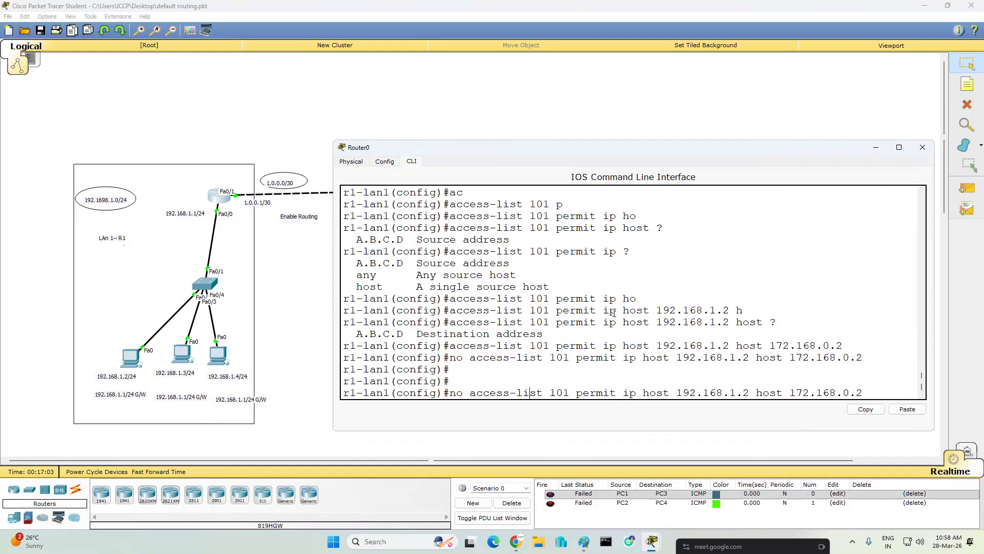
pyautogui.press('BackSpace')
pyautogui.press('BackSpace')
pyautogui.press('BackSpace')
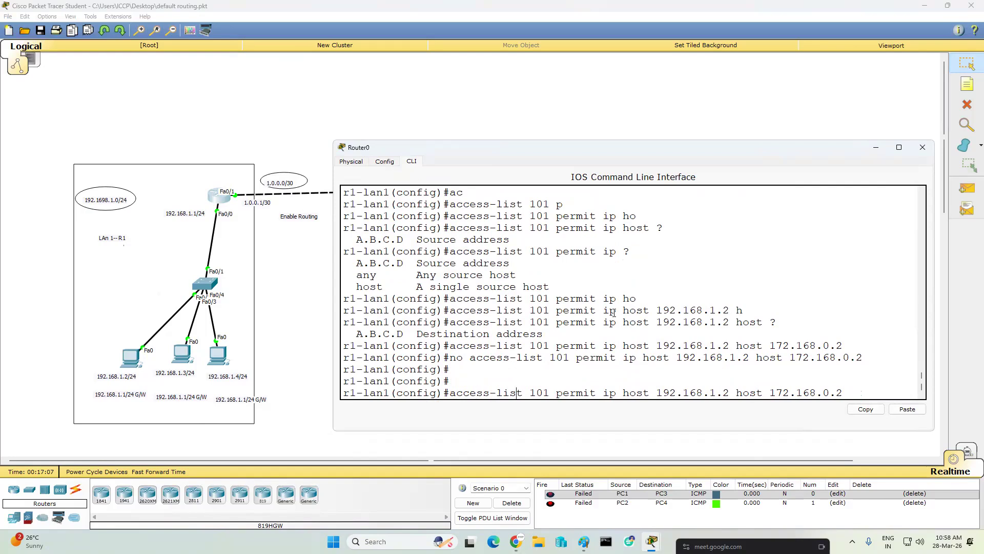
pyautogui.press('BackSpace')
pyautogui.press('BackSpace')
pyautogui.press('BackSpace')
pyautogui.press('BackSpace')
pyautogui.press('BackSpace')
pyautogui.press('BackSpace')
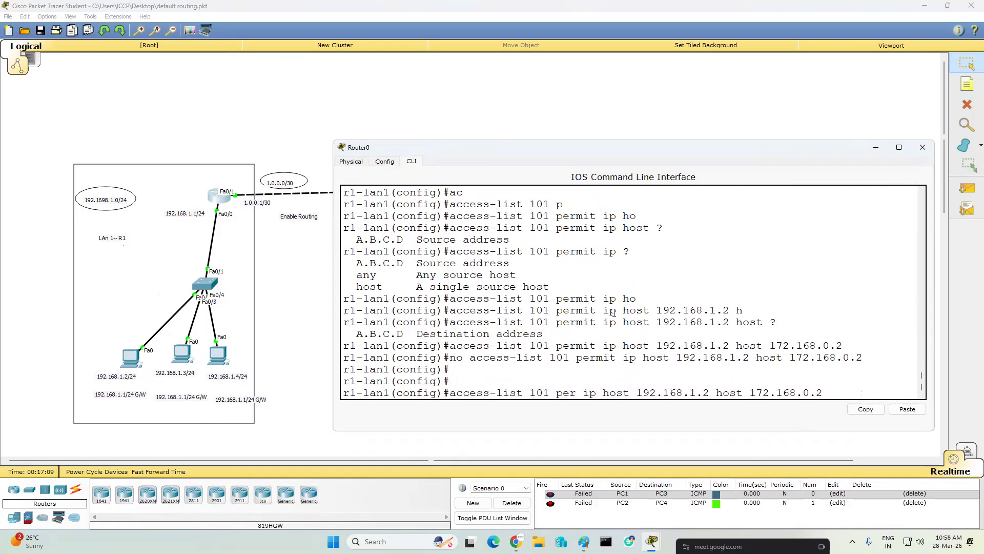
pyautogui.write('deny')
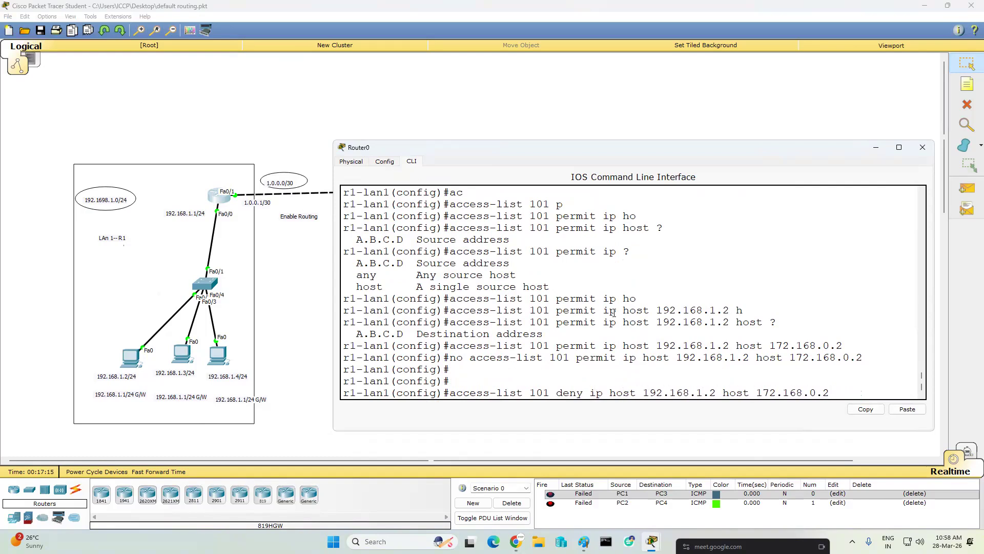
pyautogui.press('Return')
pyautogui.press('Return')
pyautogui.press('Return')
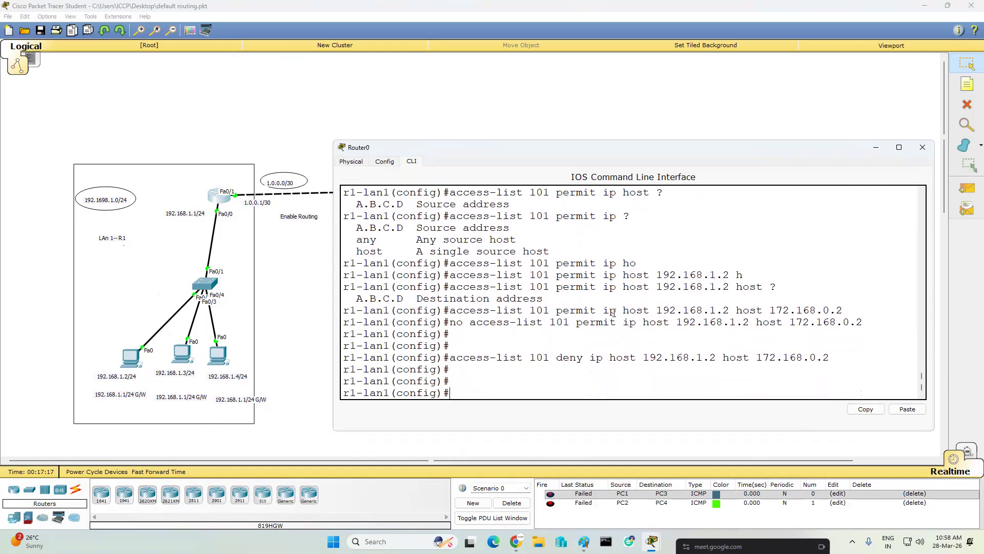
# - Clear the scenario results and send a simple PDU from PC 192.168.1.2 to PC 172.168.0.2
pyautogui.click(876, 147)
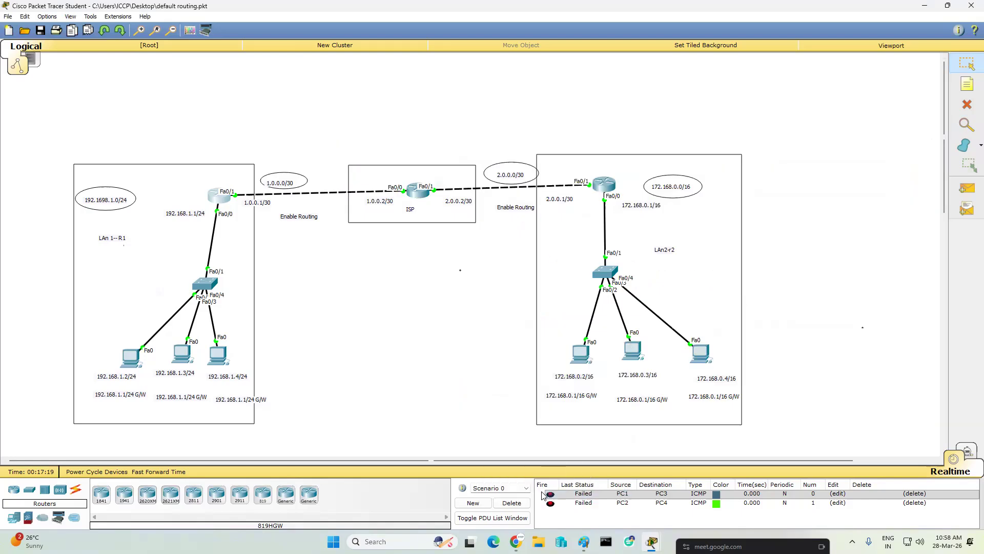
pyautogui.click(512, 502)
pyautogui.click(970, 190)
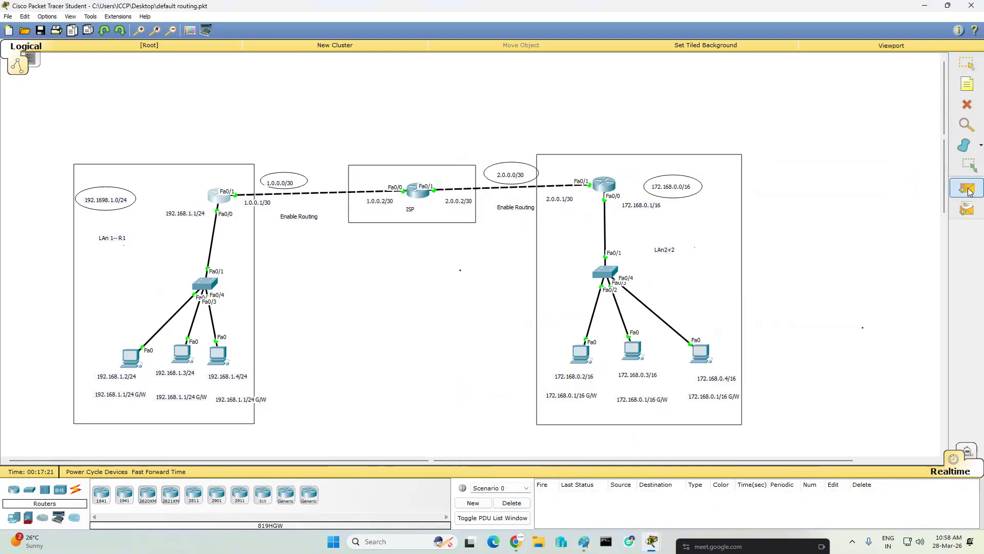
pyautogui.click(130, 356)
pyautogui.click(591, 354)
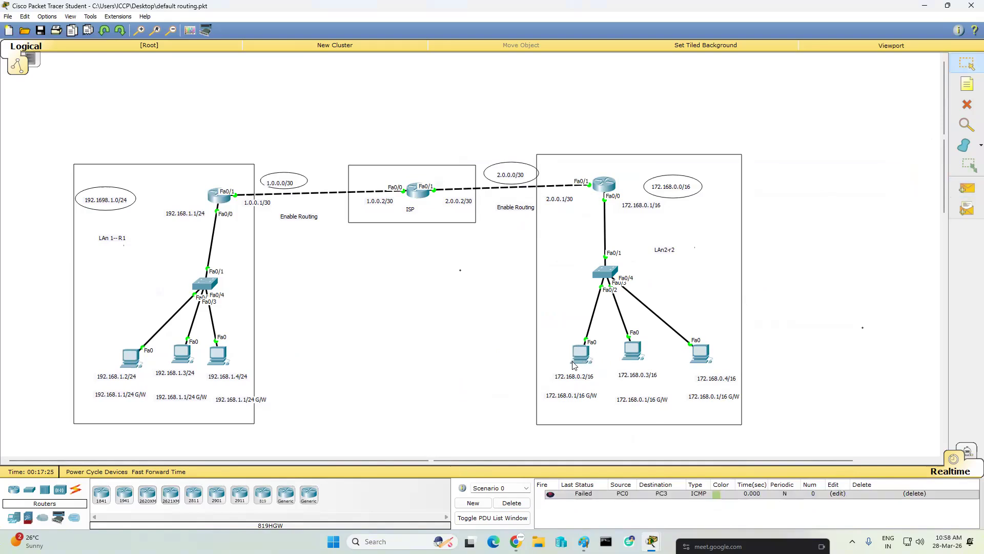
# - Send simple PDUs from PC 192.168.1.2 to PC 172.168.0.3 and from PC 192.168.1.4 to PC 172.168.0.4
pyautogui.click(967, 188)
pyautogui.click(125, 359)
pyautogui.click(627, 348)
pyautogui.click(968, 188)
pyautogui.click(215, 356)
pyautogui.click(699, 353)
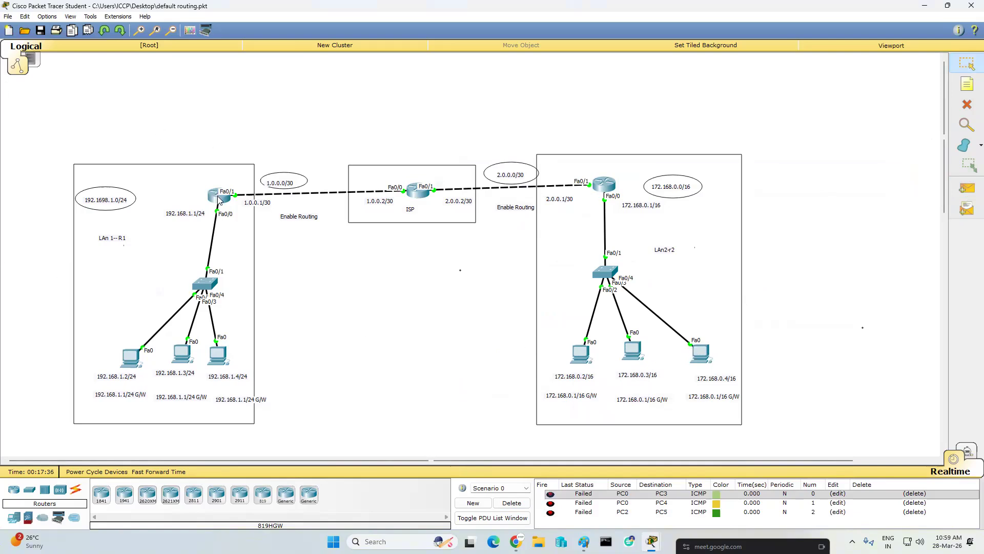
# - On the left LAN router, run "access-list 101 permit ip any any" to allow all other traffic
pyautogui.moveTo(219, 199)
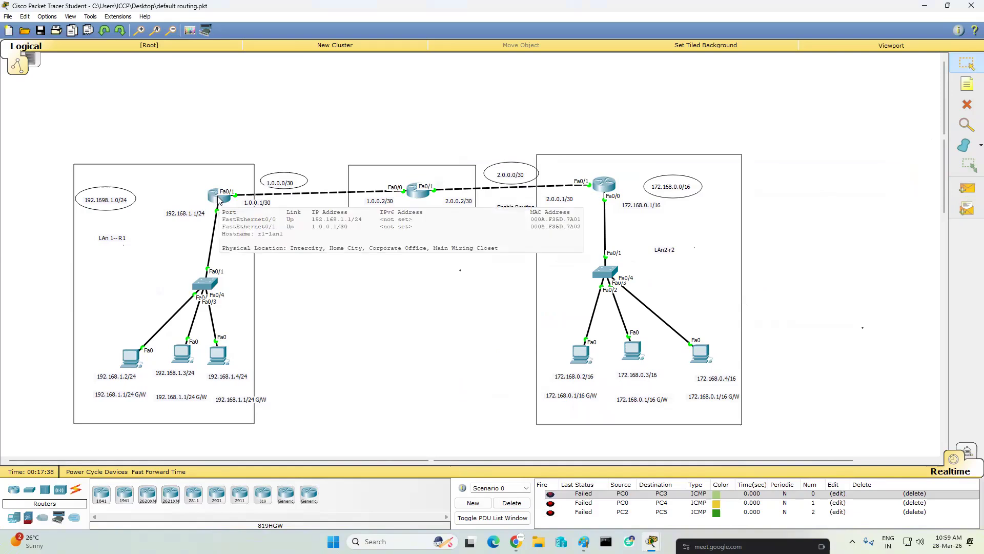
pyautogui.click(219, 199)
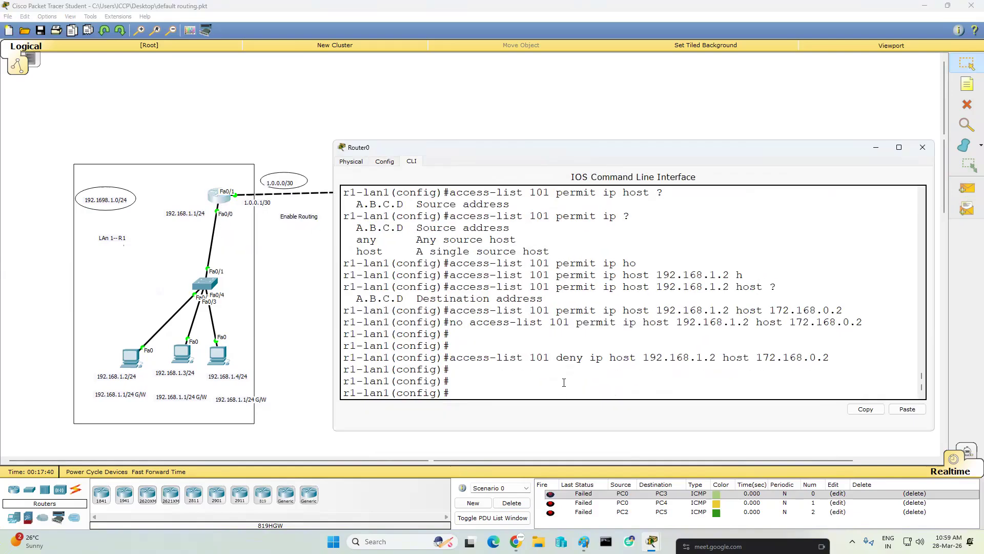
pyautogui.write('ac')
pyautogui.press('Tab')
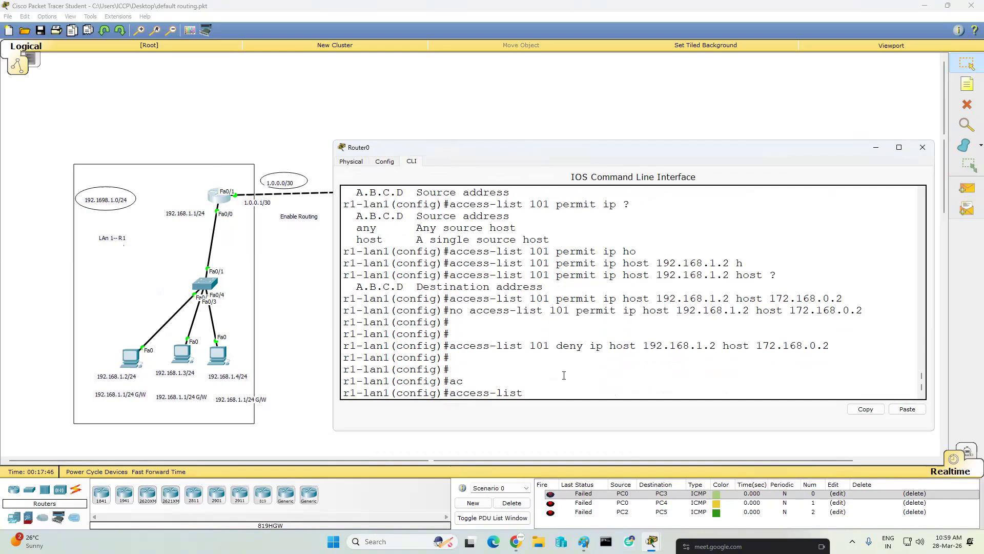
pyautogui.write('101 pe')
pyautogui.press('Tab')
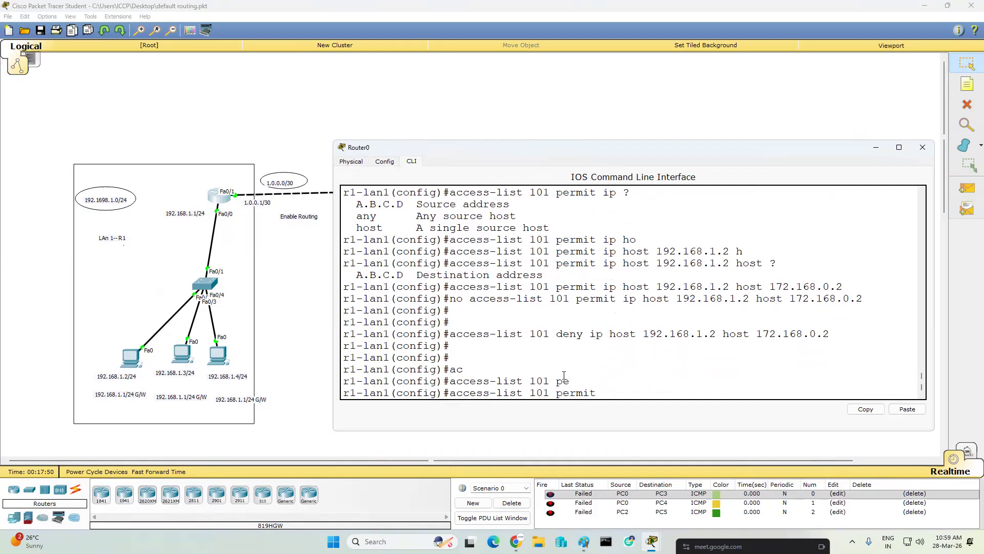
pyautogui.write('ip an')
pyautogui.press('Tab')
pyautogui.write('an`')
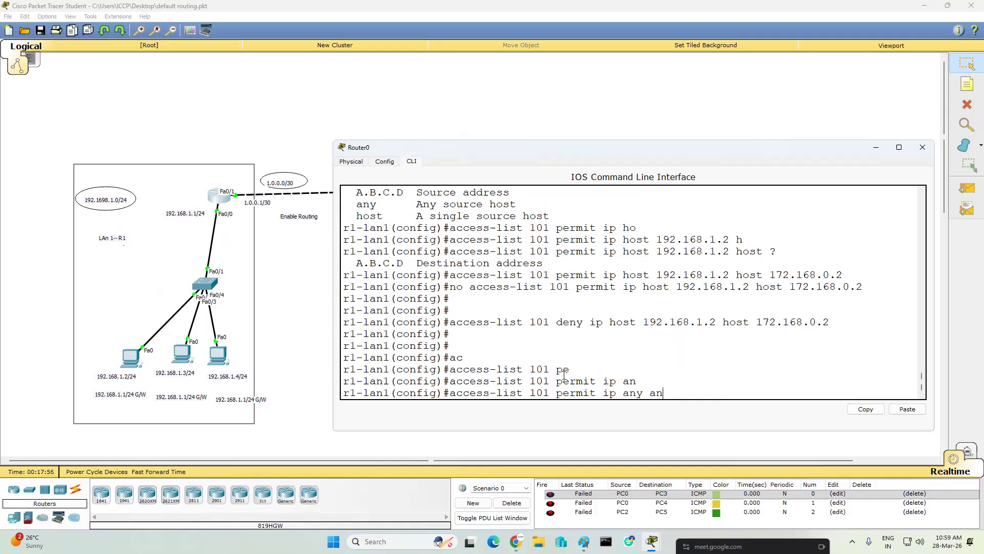
pyautogui.press('Tab')
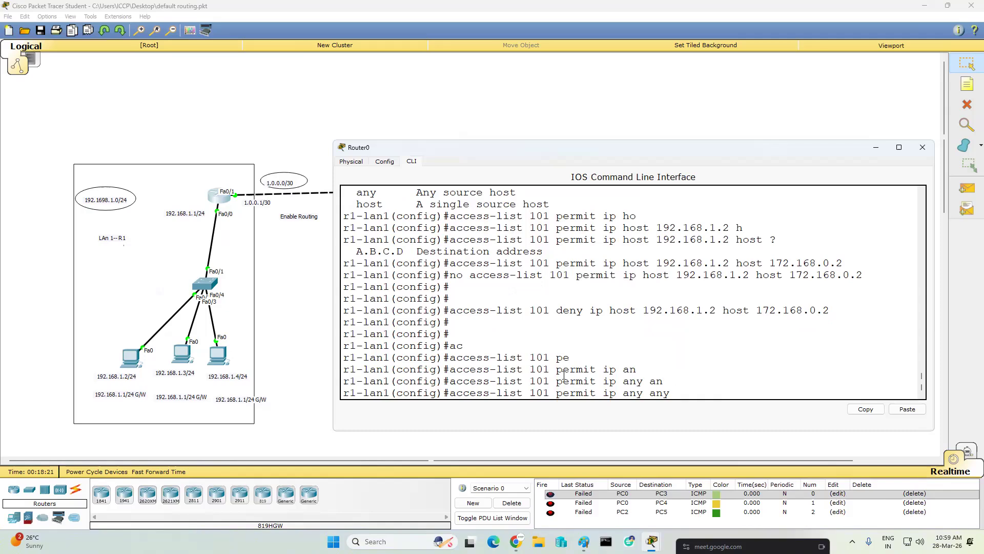
pyautogui.press('Return')
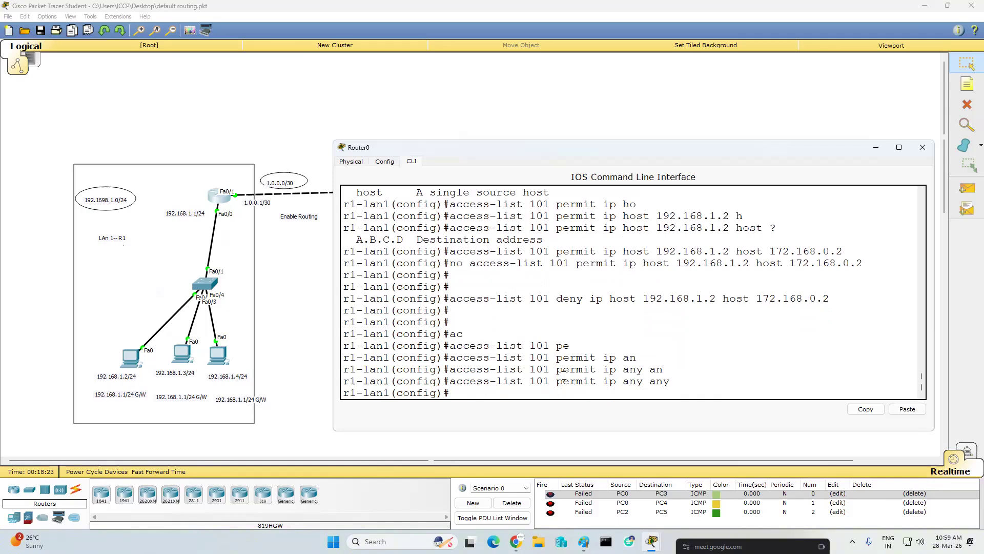
pyautogui.press('Return')
pyautogui.press('Return')
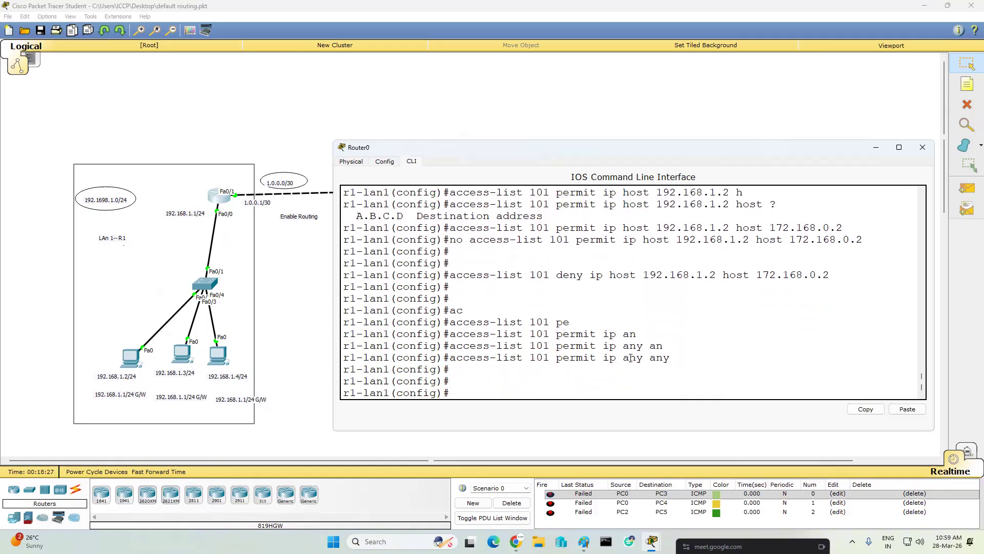
pyautogui.moveTo(487, 270); pyautogui.dragTo(868, 276)
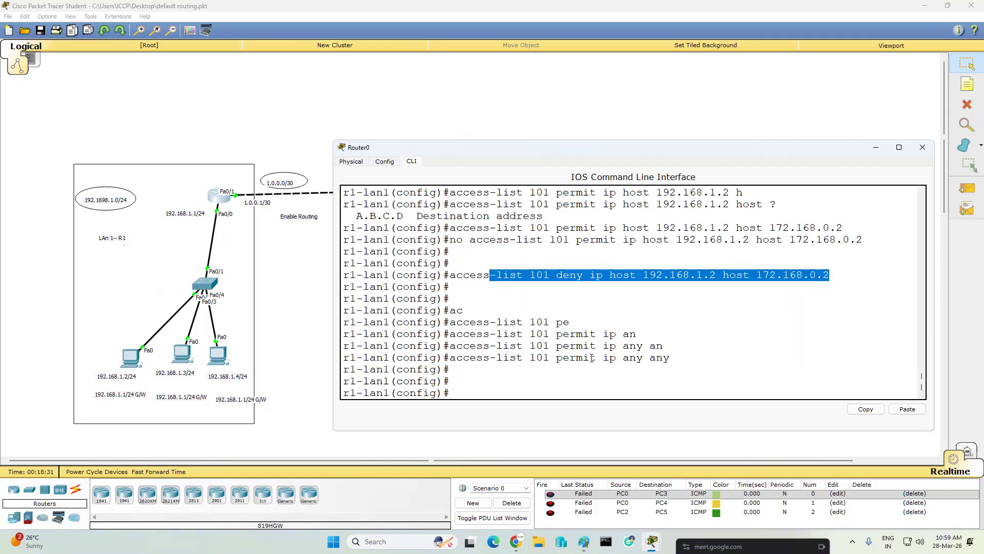
# - Minimize the router window and send a simple PDU from PC 192.168.1.2 to the denied PC 172.168.0.2
pyautogui.click(876, 147)
pyautogui.click(967, 187)
pyautogui.click(132, 355)
pyautogui.click(582, 353)
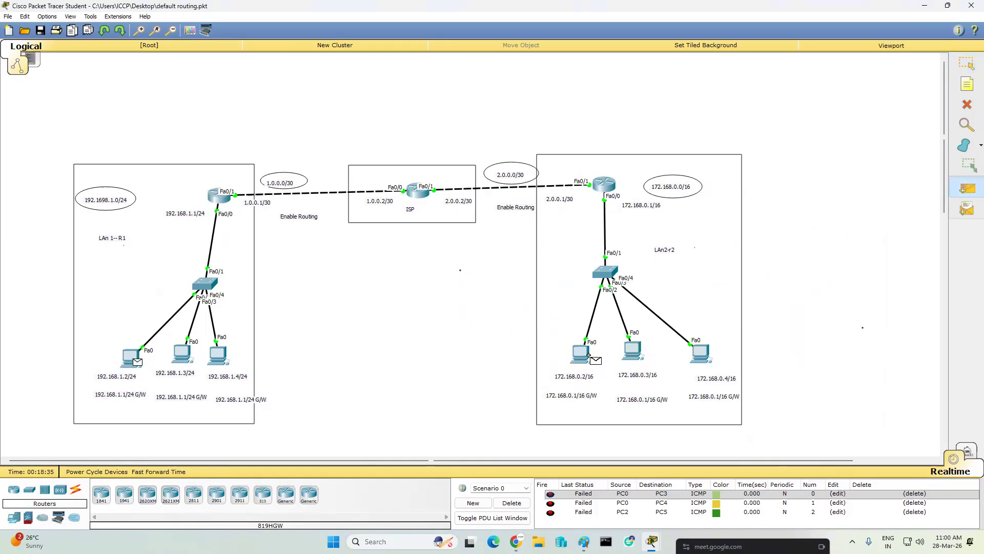
# - Clear the scenario and send simple PDUs from PC 192.168.1.2 to PCs 172.168.0.3 and 172.168.0.4
pyautogui.click(512, 503)
pyautogui.click(967, 188)
pyautogui.click(131, 356)
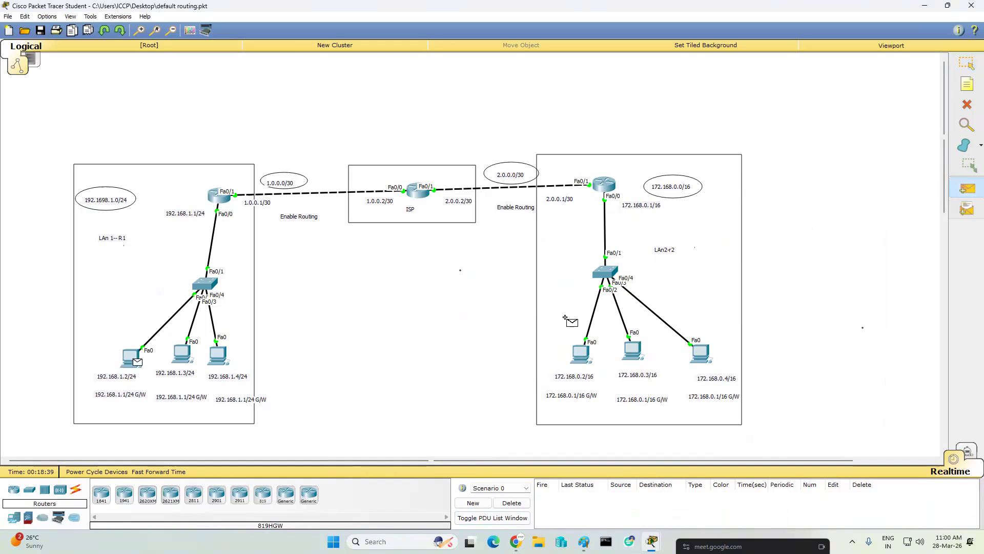
pyautogui.click(634, 349)
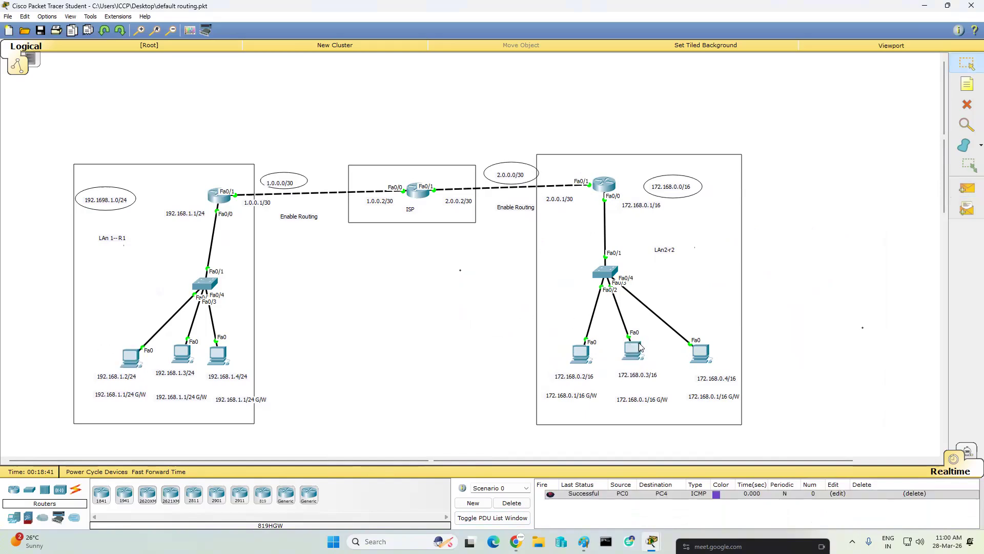
pyautogui.click(967, 189)
pyautogui.click(132, 357)
pyautogui.click(699, 354)
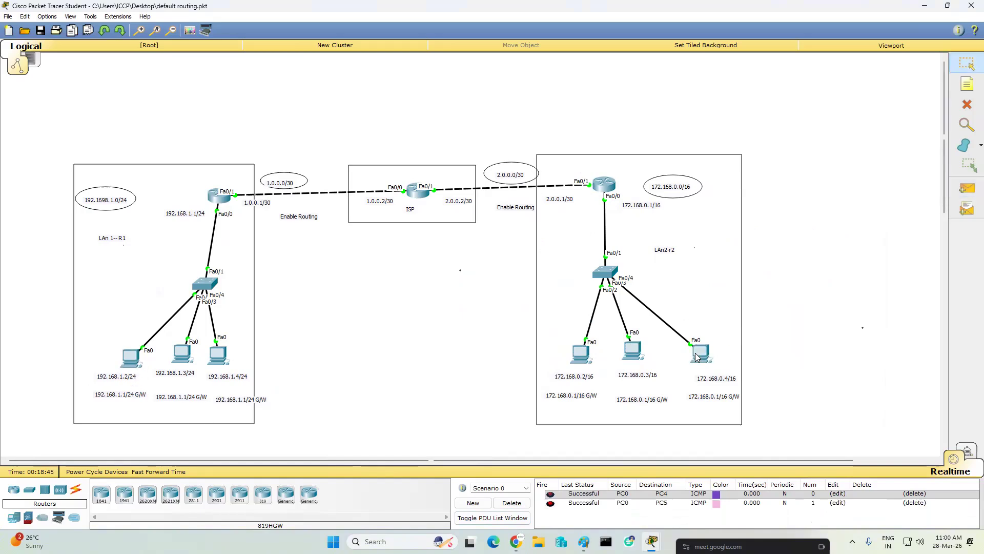
# - Send a simple PDU from PC 192.168.1.3 to PC 172.168.0.2
pyautogui.click(967, 188)
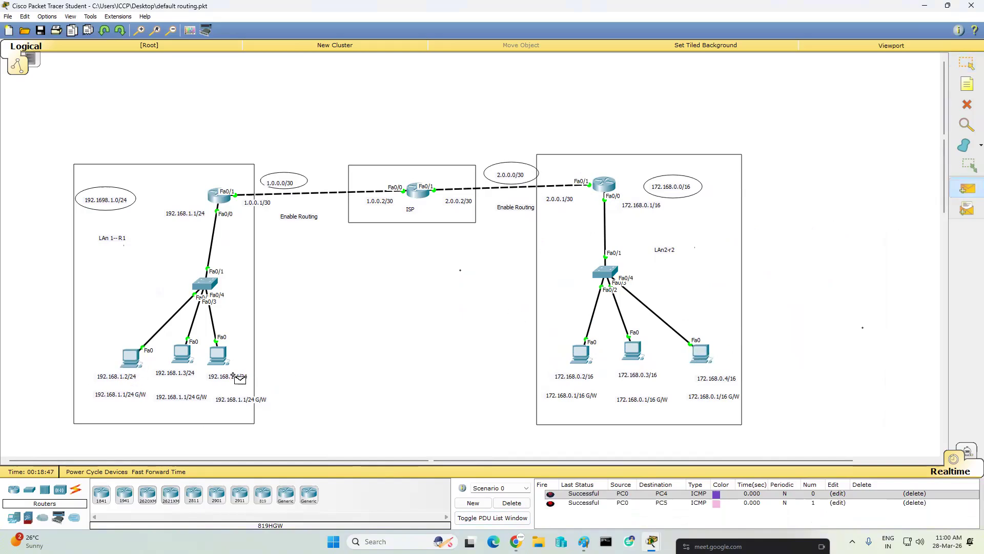
pyautogui.click(182, 353)
pyautogui.click(582, 355)
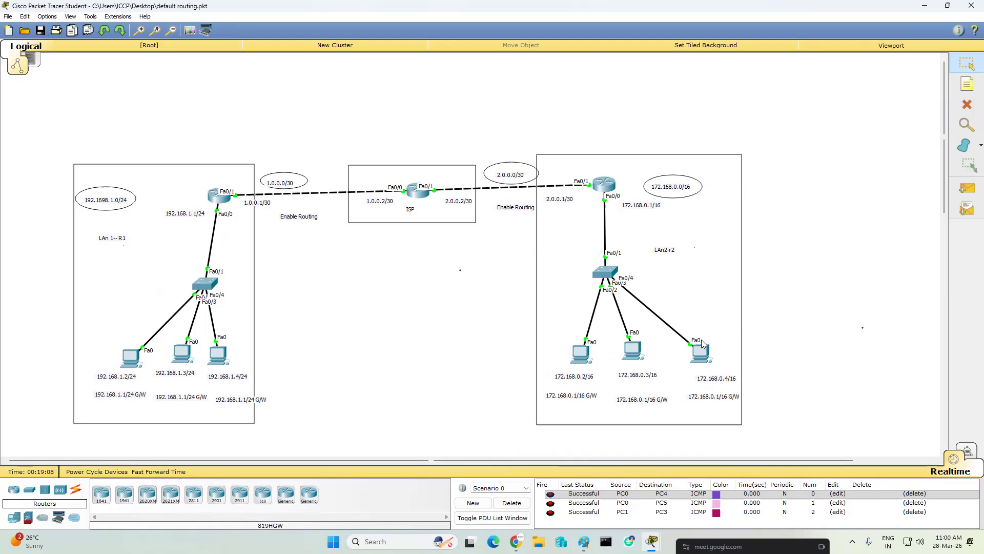
# - On the left LAN router, run "no access-list 101 permit ip any any" to remove the general permit entry
pyautogui.click(220, 195)
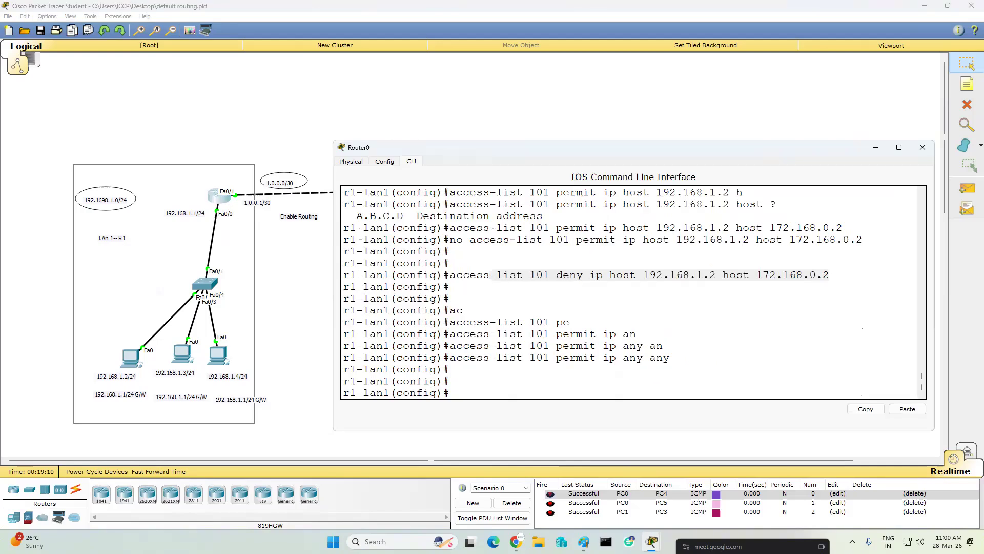
pyautogui.click(614, 369)
pyautogui.press('Up')
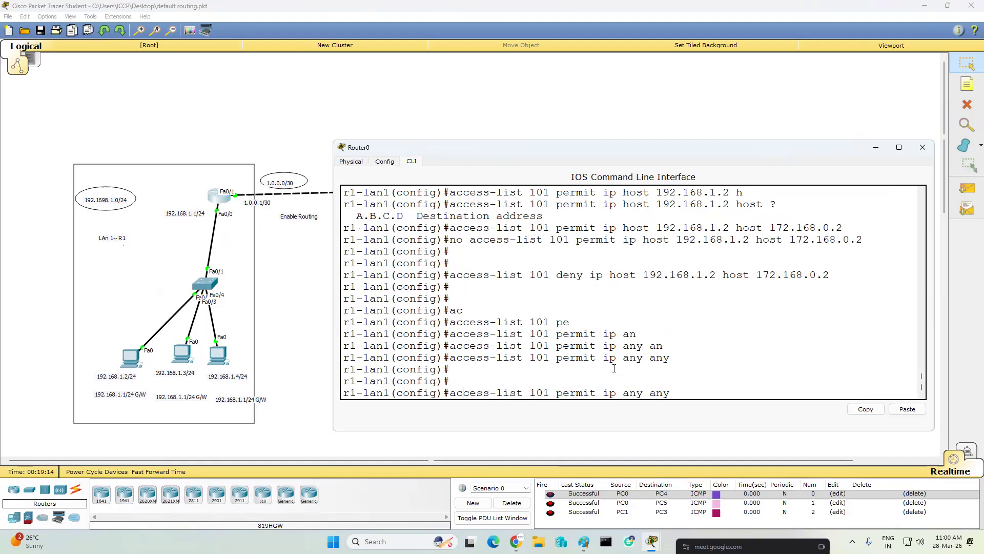
pyautogui.press('Home')
pyautogui.write('no')
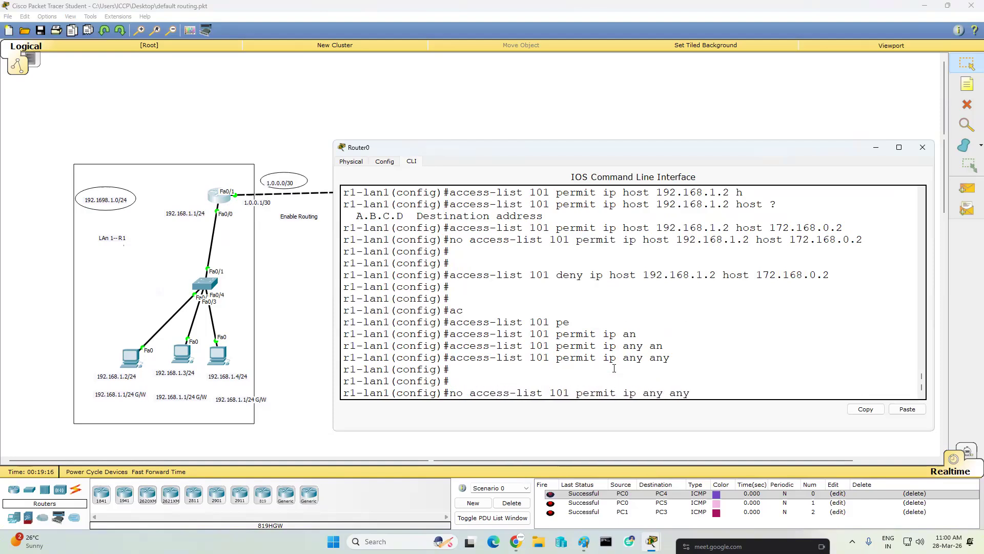
pyautogui.press('Return')
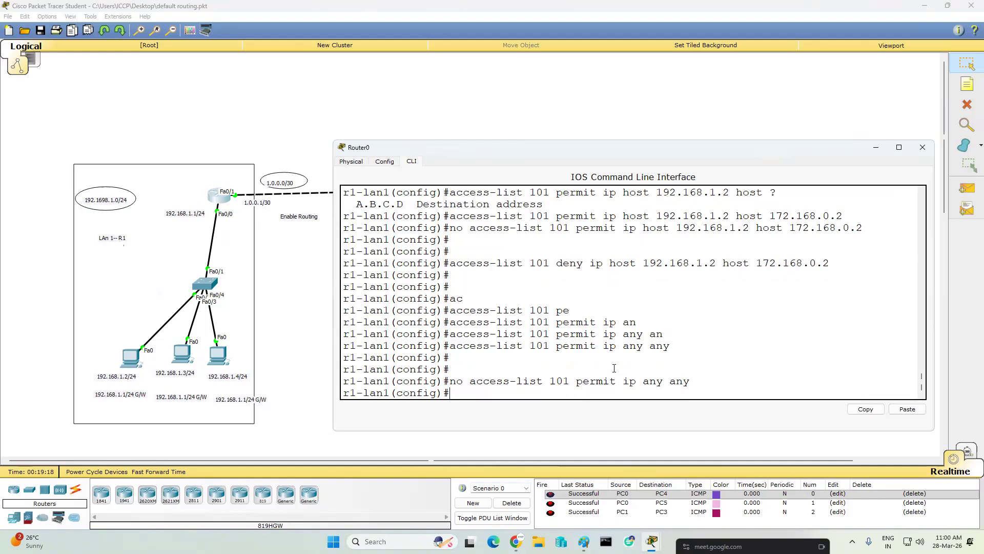
# - Run "no access-list 101 deny ip host 192.168.1.2 host 172.168.0.2" to remove the host deny entry
pyautogui.press('Up')
pyautogui.press('Up')
pyautogui.press('Up')
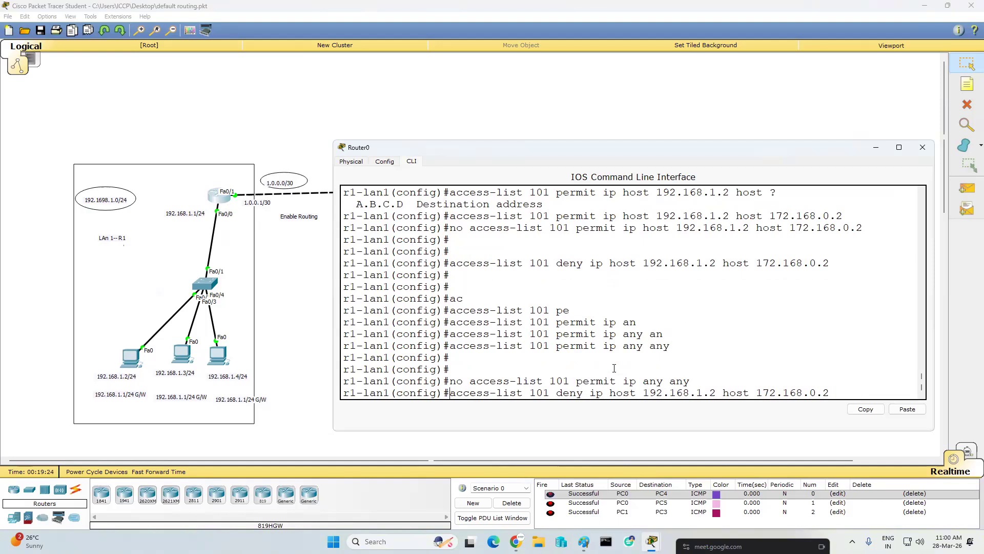
pyautogui.press('Home')
pyautogui.write('no')
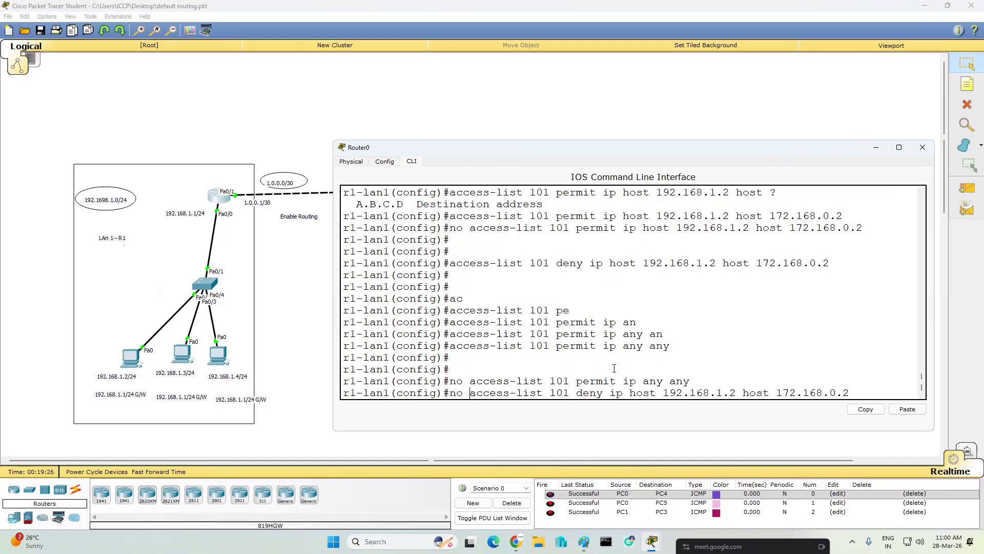
pyautogui.press('Return')
# - Enter configuration of interface fa0/1 on the left LAN router and run "no ip access-group 10 out"
pyautogui.press('Return')
pyautogui.press('Return')
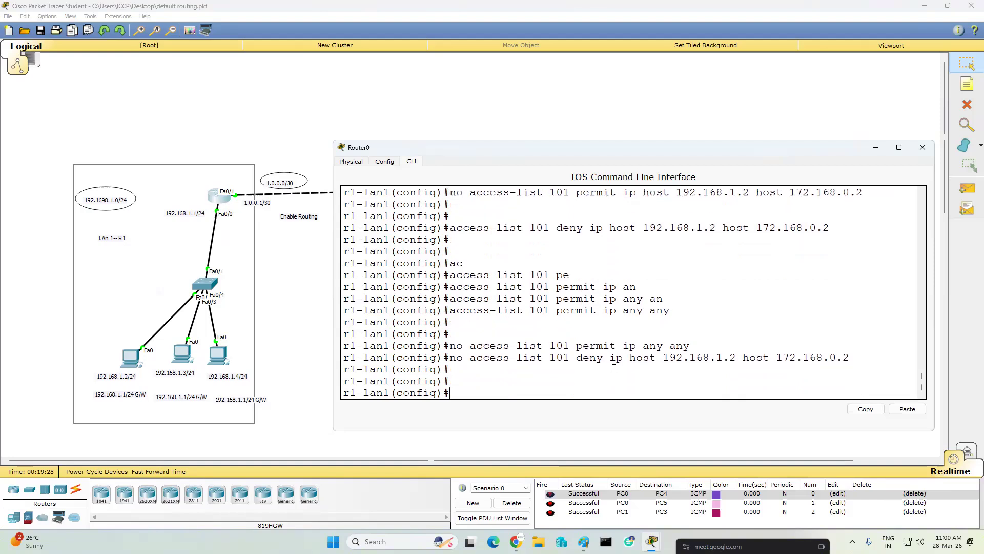
pyautogui.write('int fa0/1')
pyautogui.press('Return')
pyautogui.write('no ip')
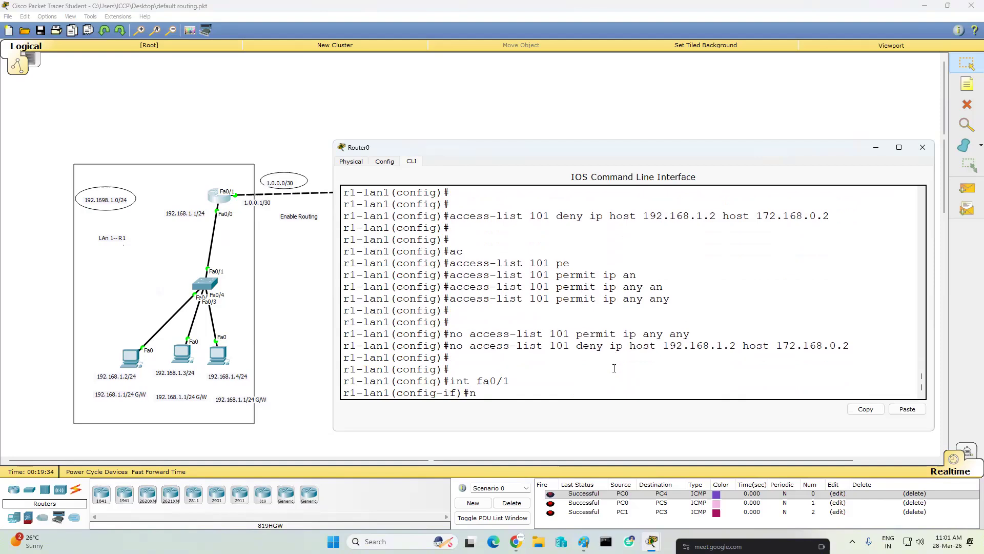
pyautogui.press('Tab')
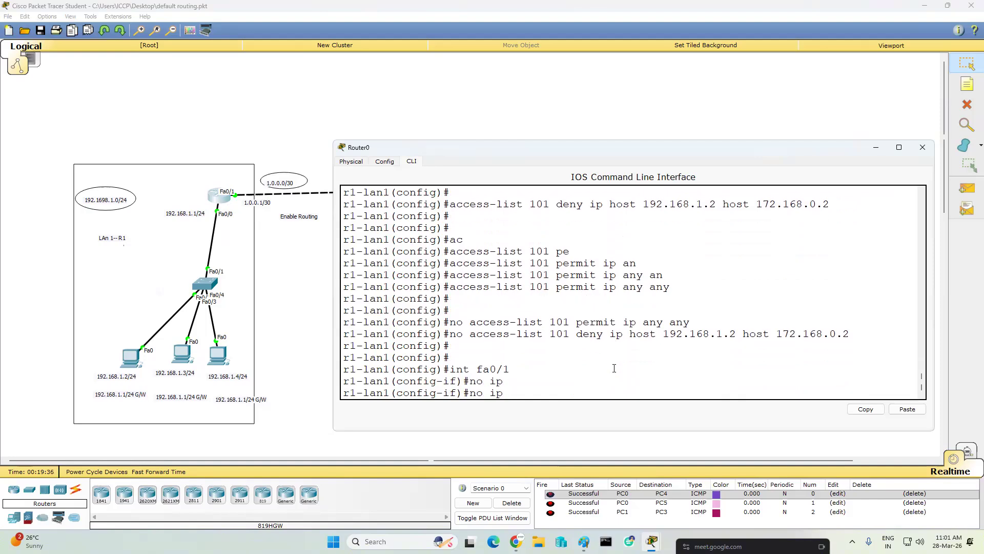
pyautogui.write('ac')
pyautogui.press('Tab')
pyautogui.write('10')
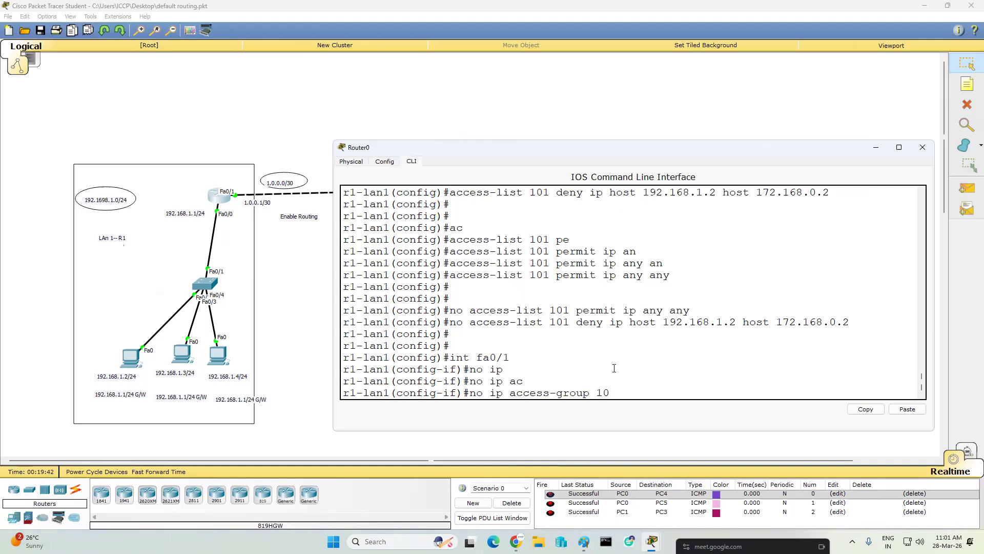
pyautogui.write(' ou')
pyautogui.press('Tab')
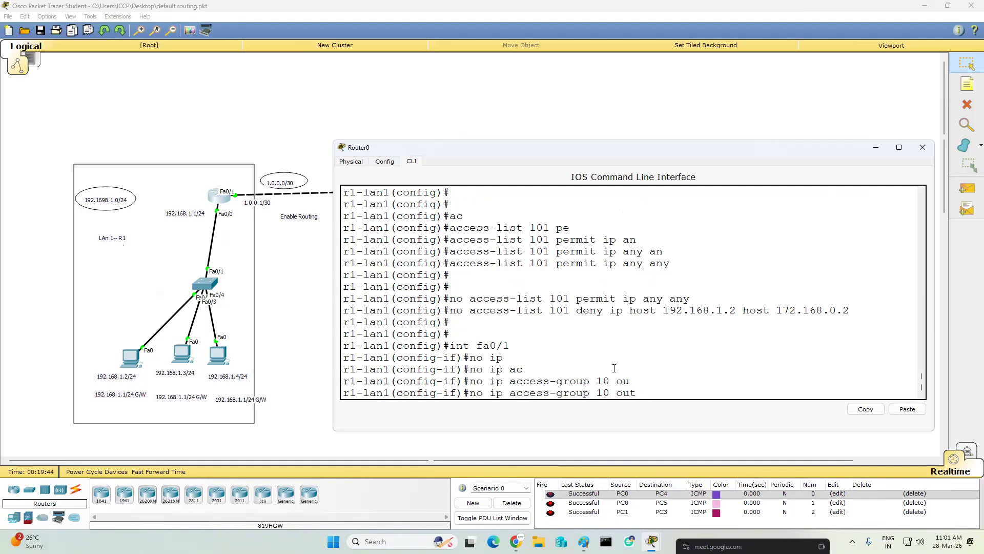
pyautogui.press('Return')
# - Correct the command to "no ip access-group 101 out" to detach the list from fa0/1, and minimize the router window
pyautogui.press('Up')
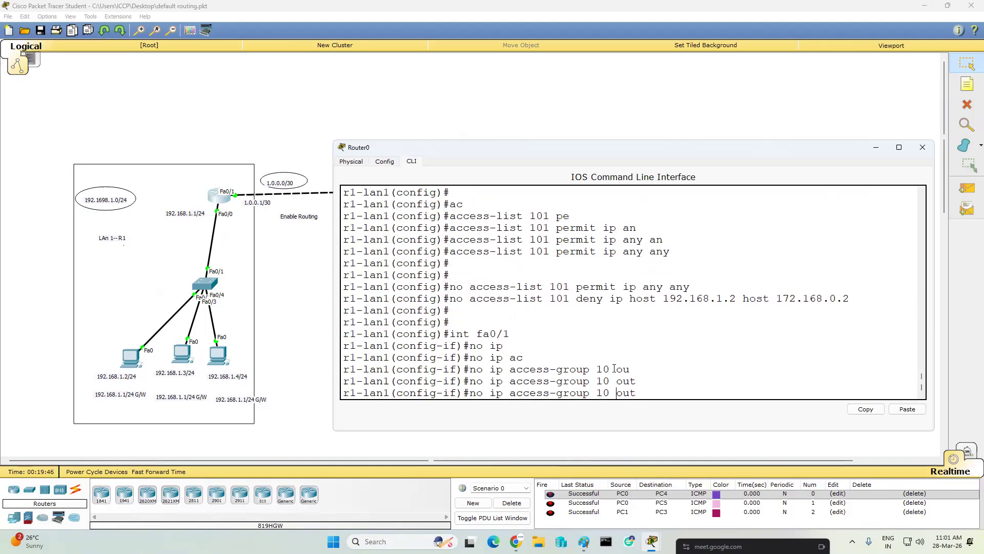
pyautogui.press('Left')
pyautogui.press('Left')
pyautogui.press('Left')
pyautogui.press('Left')
pyautogui.write('1')
pyautogui.press('Return')
pyautogui.press('Return')
pyautogui.press('Return')
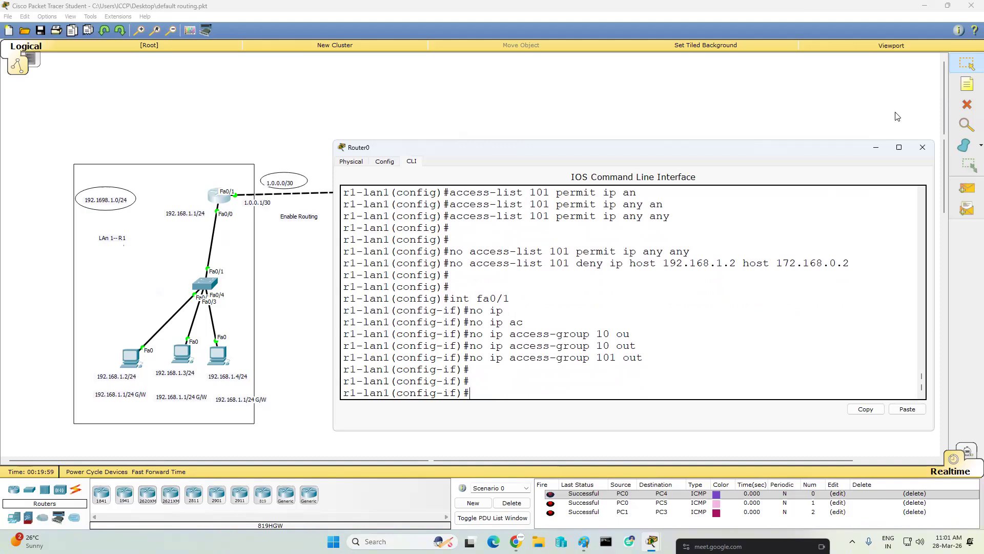
pyautogui.click(876, 148)
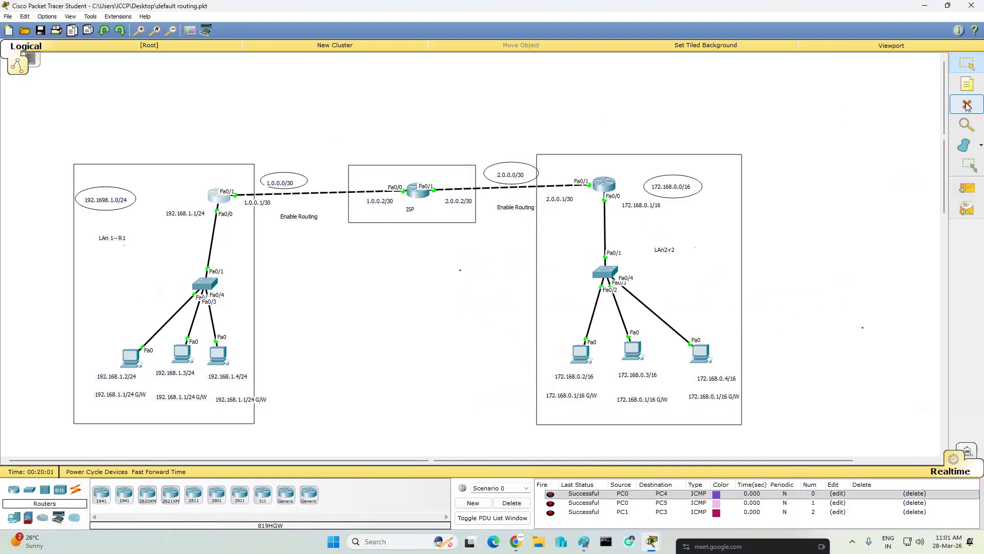
# - Add the text notes "inside" beside the left LAN router and "outside" above its Fa0/1 port
pyautogui.click(956, 88)
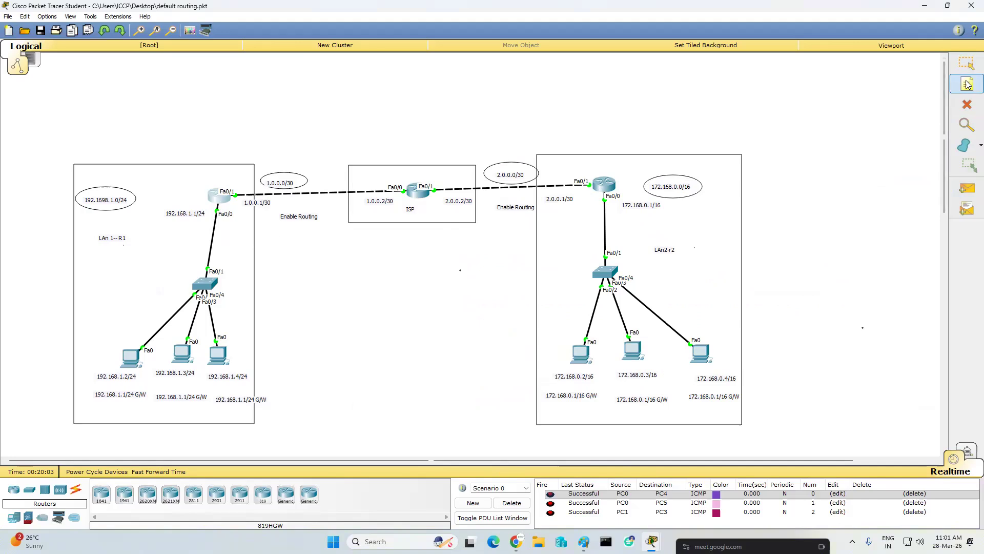
pyautogui.click(180, 192)
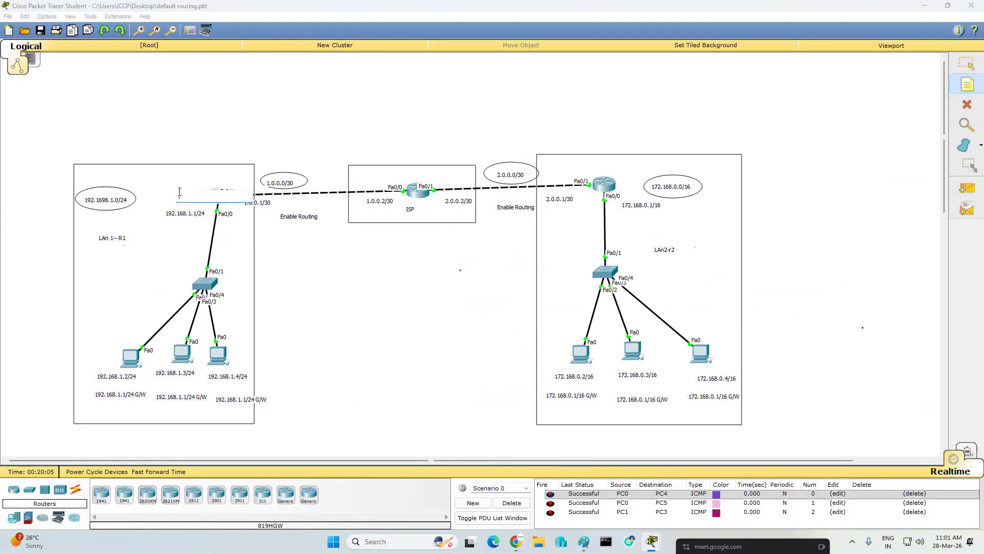
pyautogui.write('inside')
pyautogui.click(274, 255)
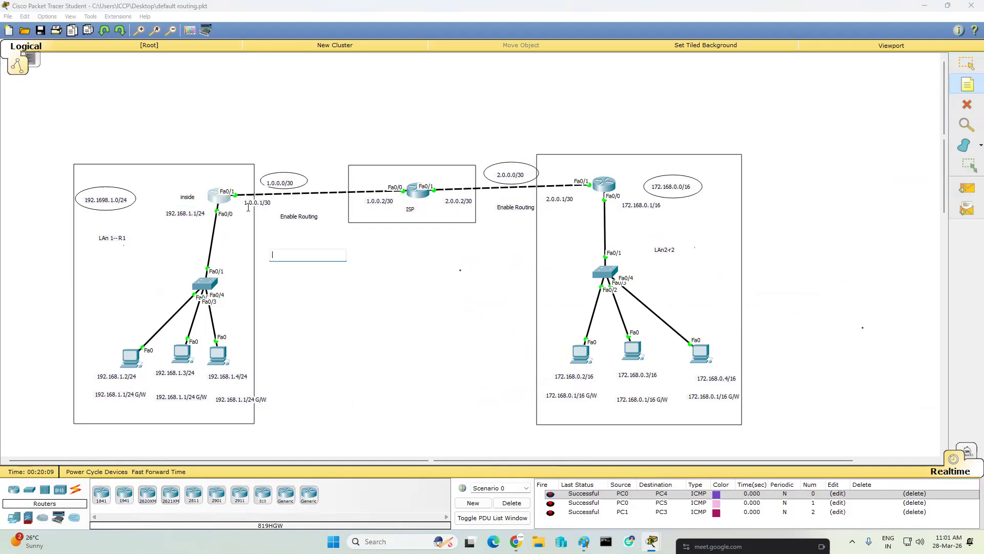
pyautogui.click(231, 172)
pyautogui.write('o')
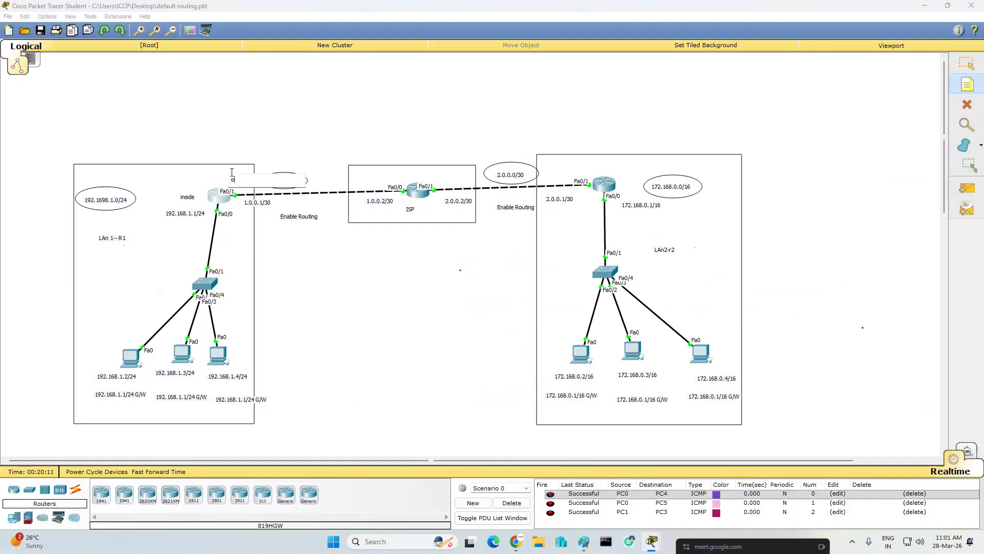
pyautogui.write('utside')
pyautogui.click(350, 291)
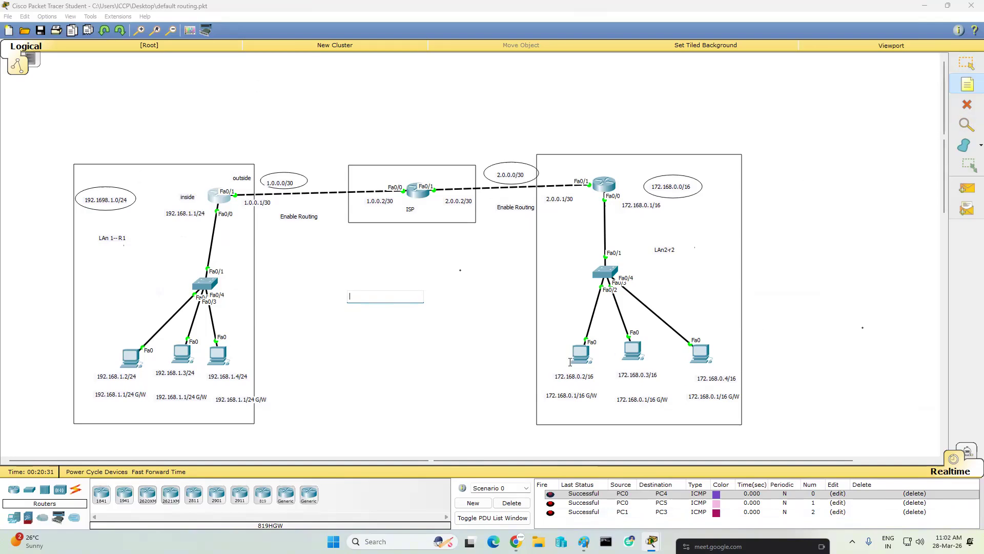
# - Ping 192.168.1.2 from the command prompt of PC 172.168.0.2 and widen the PC window
pyautogui.click(967, 63)
pyautogui.click(583, 359)
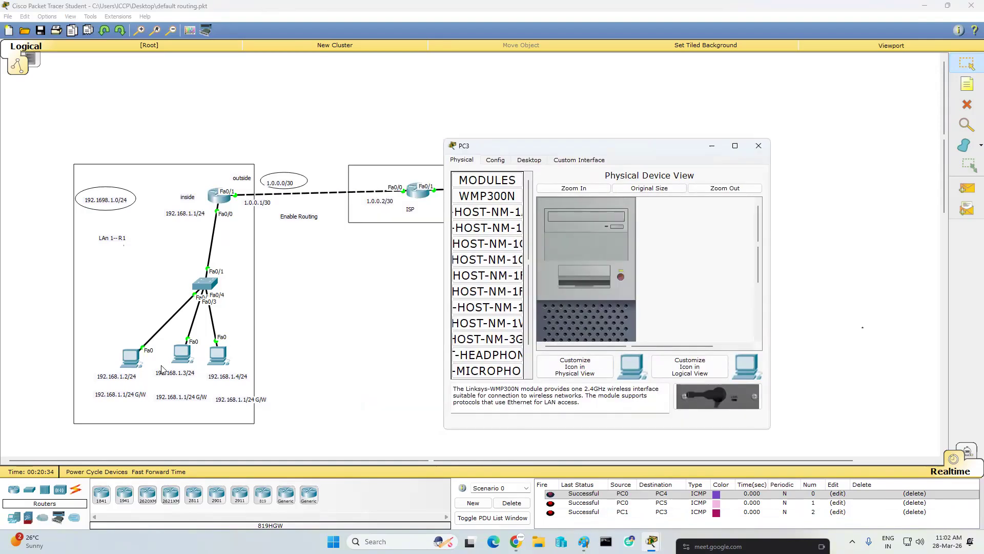
pyautogui.click(531, 161)
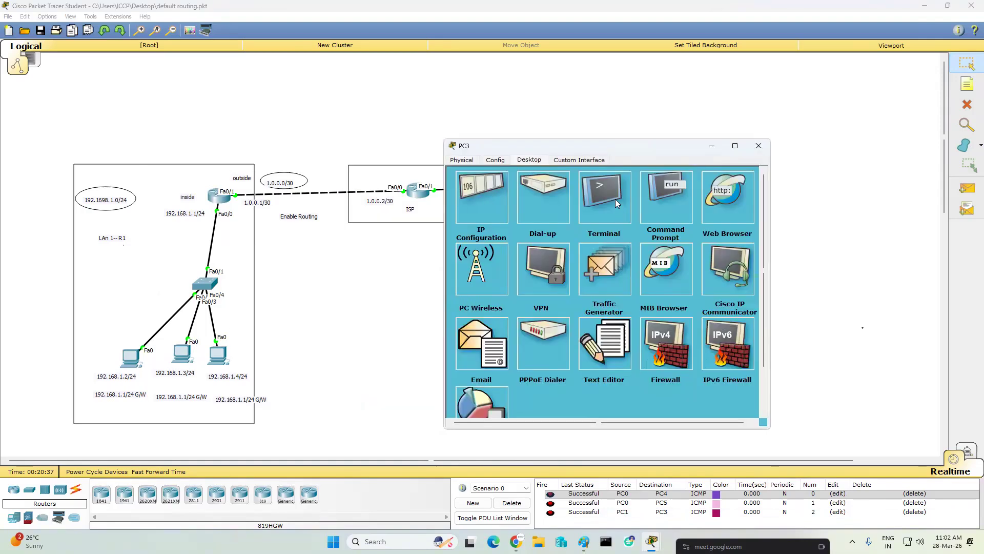
pyautogui.click(653, 190)
pyautogui.write('pi')
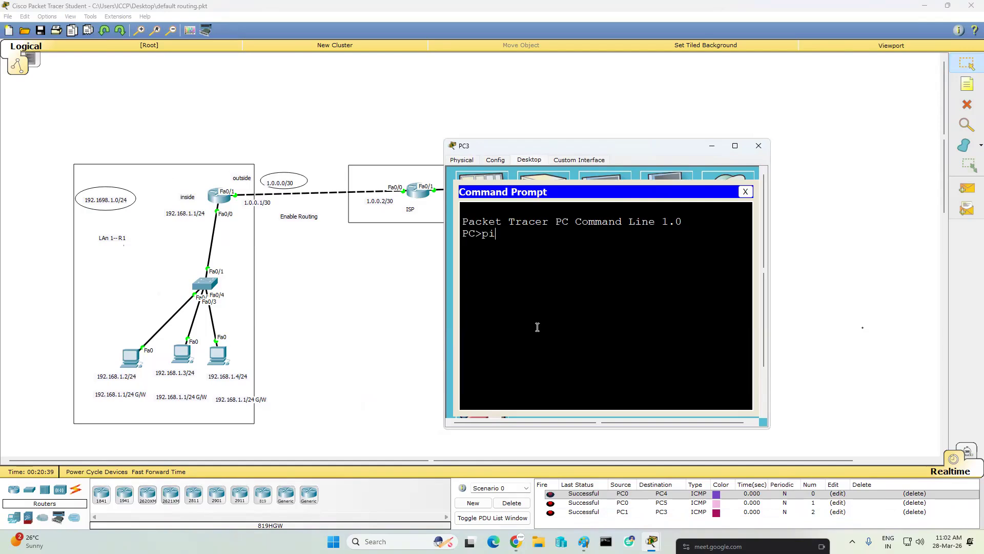
pyautogui.write('ng 192.168.1.2')
pyautogui.press('Return')
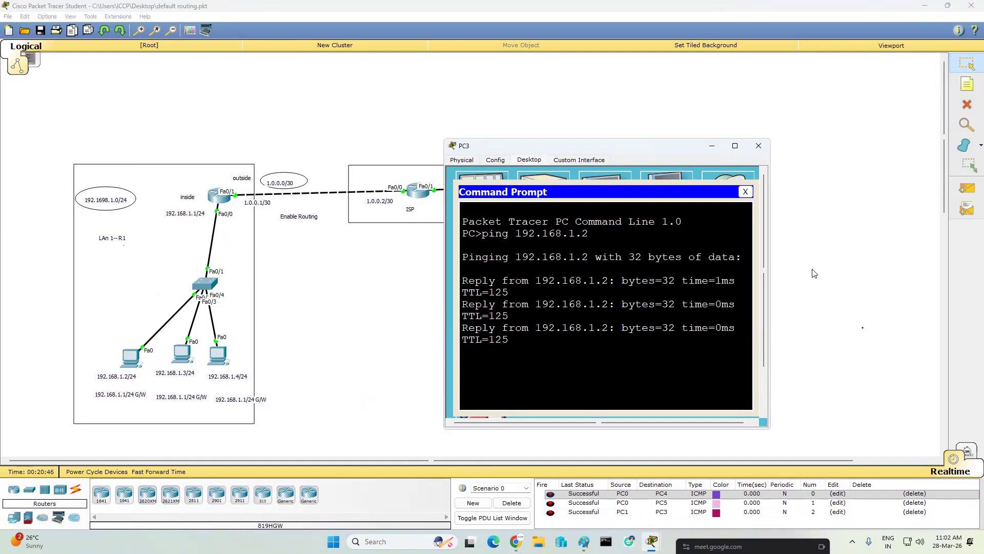
pyautogui.moveTo(773, 262); pyautogui.dragTo(897, 243)
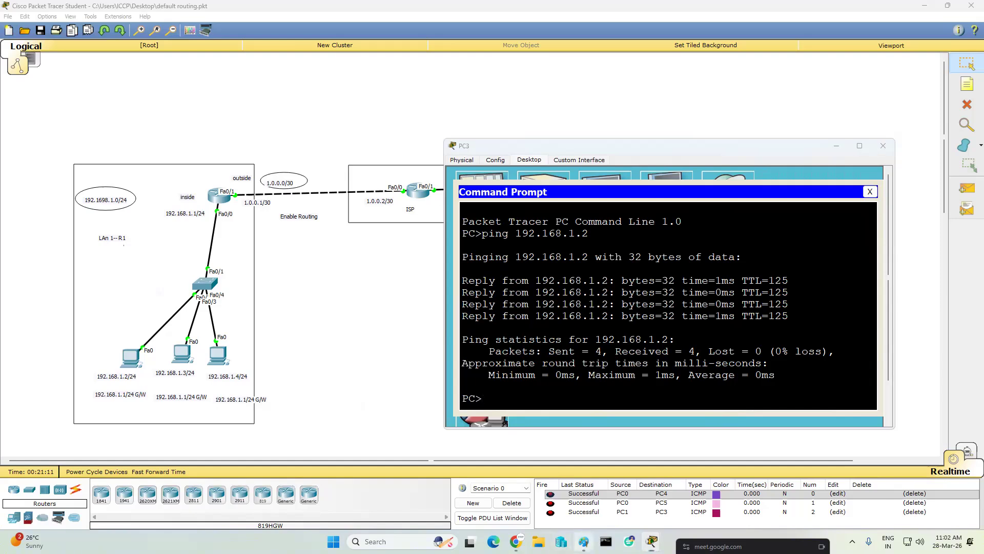
# - Switch to Paint and view the NAT and ACL notes at the top of the drawing
pyautogui.click(584, 542)
pyautogui.scroll(5, 152, 129)
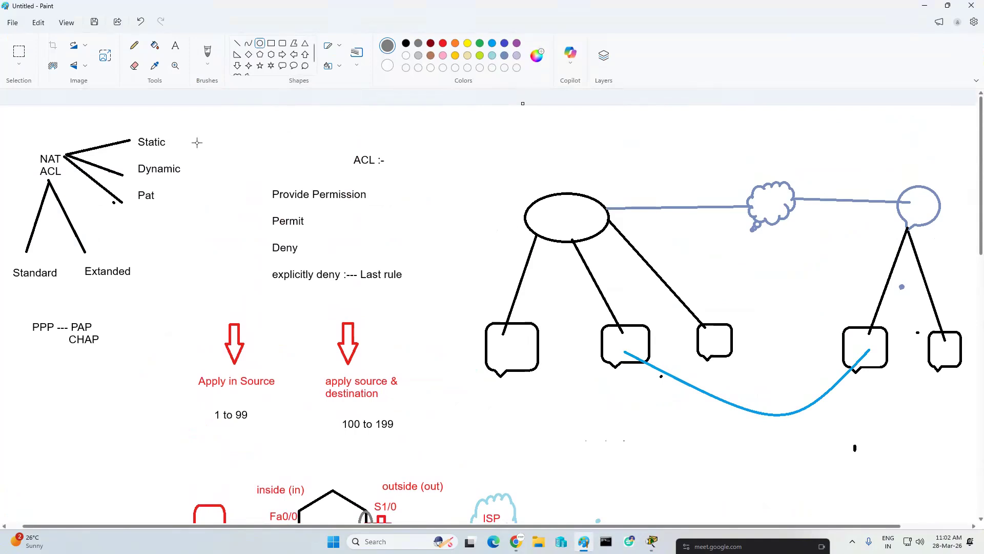
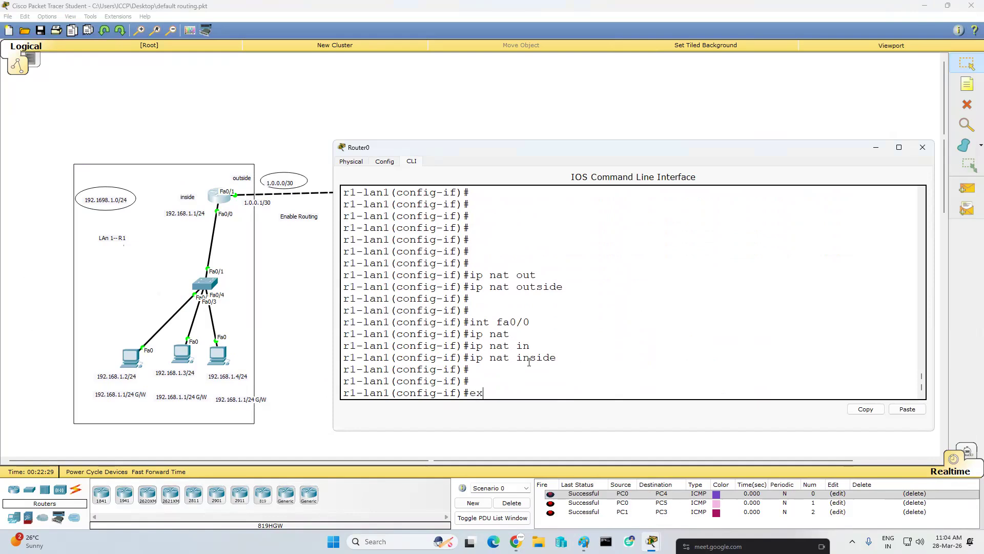
pyautogui.press('Return')
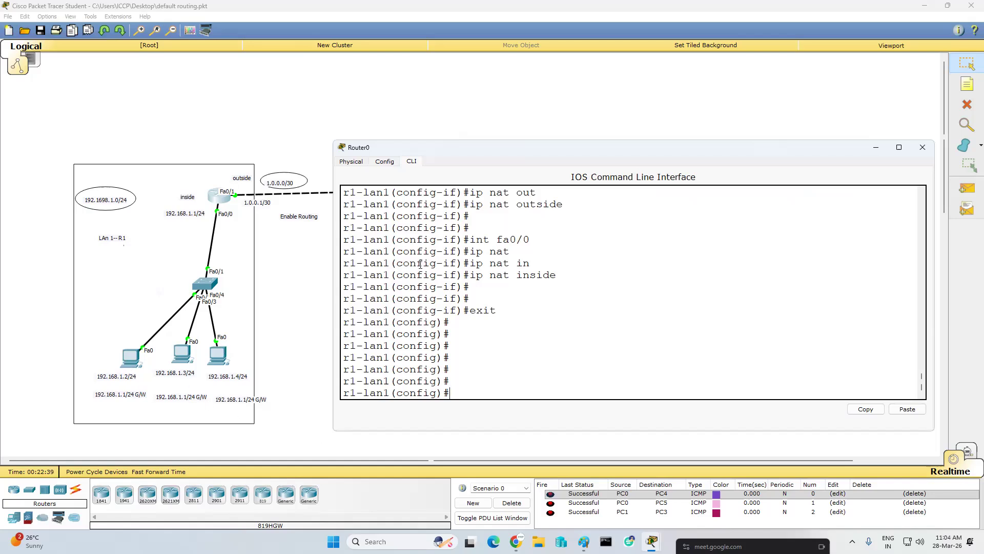
# - Leave interface configuration on the left LAN router and add a static inside source NAT mapping from 192.168.1.2 to 2.2.2.2
pyautogui.write('ip nat')
pyautogui.press('Tab')
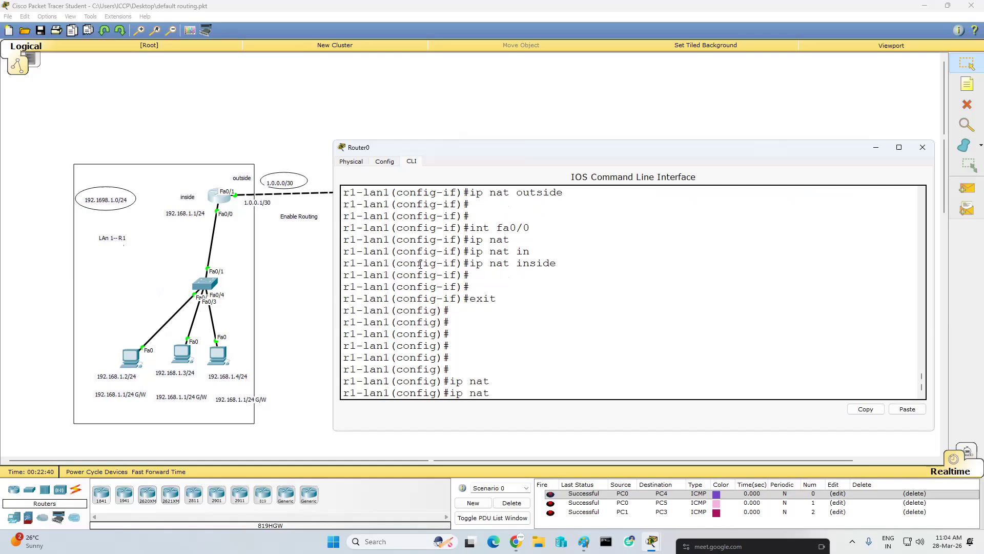
pyautogui.write('i')
pyautogui.press('Tab')
pyautogui.write('s')
pyautogui.press('Tab')
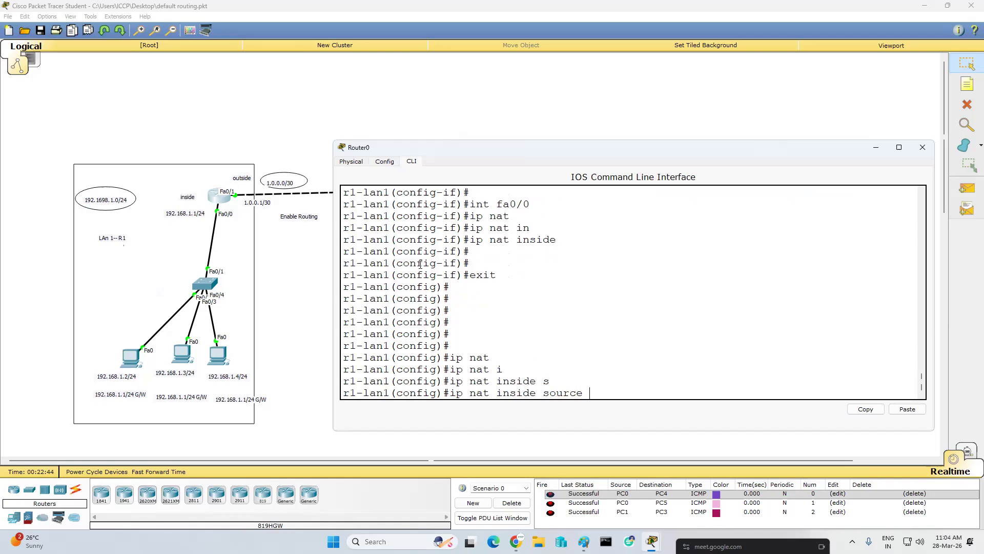
pyautogui.write('s')
pyautogui.press('Tab')
pyautogui.write('192.168.1.2 2.2.2.2')
pyautogui.press('Return')
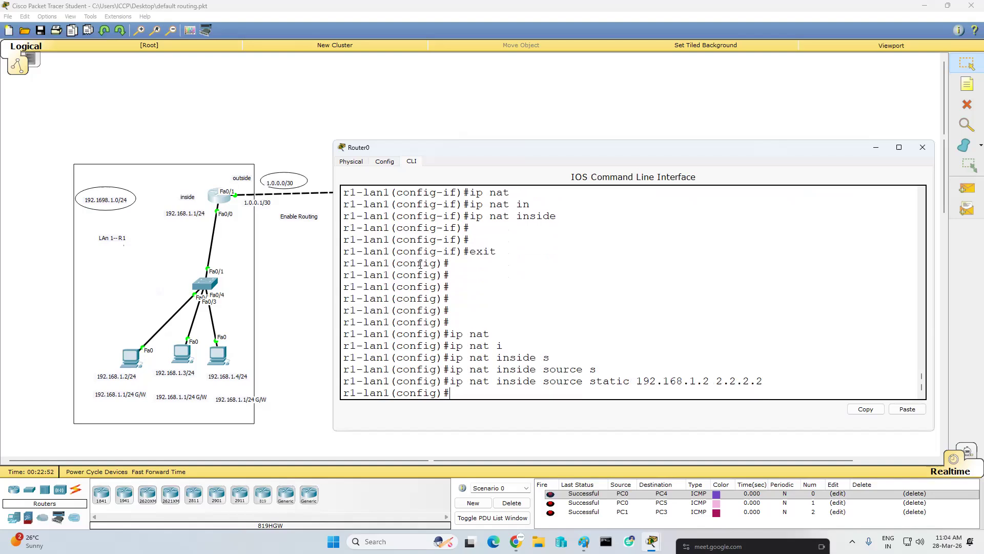
# - Add a static inside source NAT mapping from 192.168.1.3 to 3.3.3.3
pyautogui.press('Up')
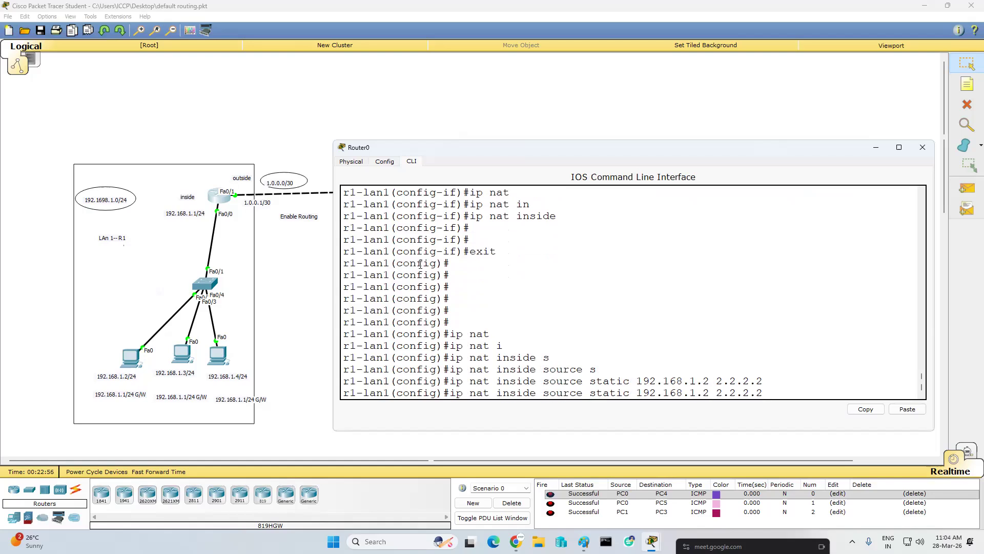
pyautogui.press('BackSpace')
pyautogui.write('3')
pyautogui.press('BackSpace')
pyautogui.press('BackSpace')
pyautogui.press('BackSpace')
pyautogui.press('BackSpace')
pyautogui.press('BackSpace')
pyautogui.press('BackSpace')
pyautogui.press('BackSpace')
pyautogui.press('BackSpace')
pyautogui.write('3.3.3.3')
pyautogui.press('Return')
# - Add a static inside source NAT mapping from 192.168.1.4 to 4.4.4.4
pyautogui.press('Up')
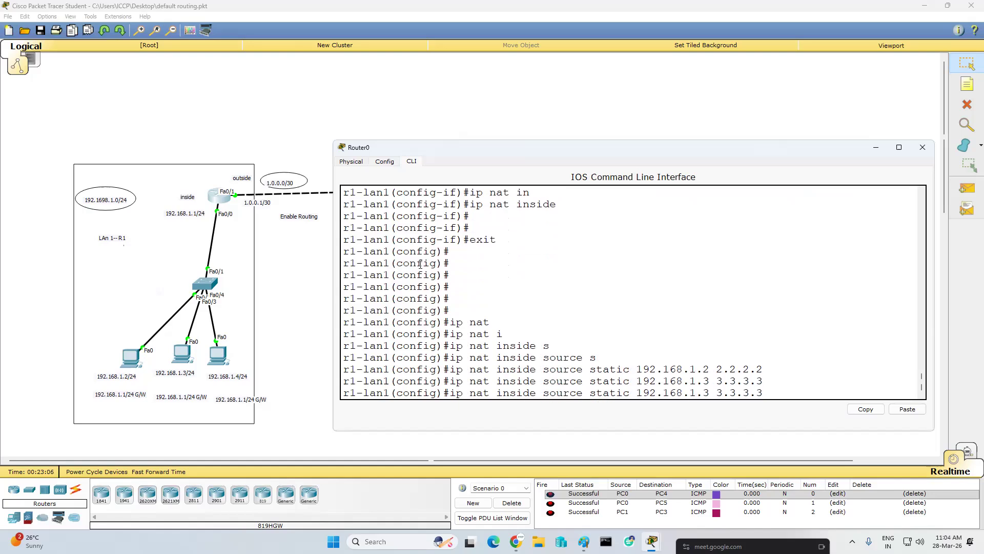
pyautogui.press('Left')
pyautogui.press('Left')
pyautogui.press('Left')
pyautogui.press('Left')
pyautogui.press('Left')
pyautogui.press('Left')
pyautogui.press('Left')
pyautogui.press('Left')
pyautogui.press('BackSpace')
pyautogui.write('4')
pyautogui.press('Right')
pyautogui.press('Right')
pyautogui.press('Right')
pyautogui.press('BackSpace')
pyautogui.press('BackSpace')
pyautogui.press('BackSpace')
pyautogui.press('BackSpace')
pyautogui.press('BackSpace')
pyautogui.press('BackSpace')
pyautogui.press('BackSpace')
pyautogui.write('4.4.4')
pyautogui.press('Return')
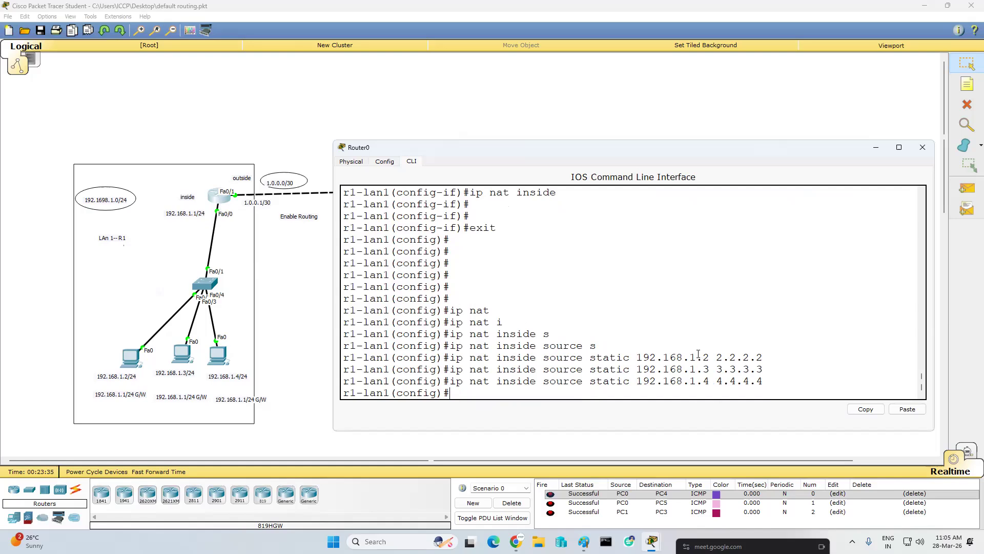
# - Minimize the router window, open the command prompt of PC3 in a widened window, and ping 192.168.1.2
pyautogui.moveTo(696, 357); pyautogui.dragTo(776, 354)
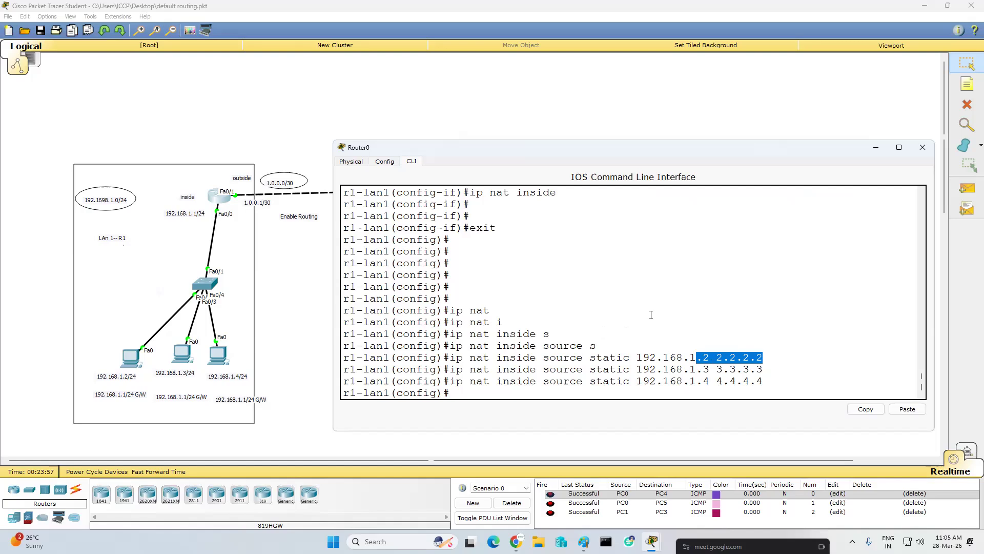
pyautogui.click(877, 149)
pyautogui.click(590, 361)
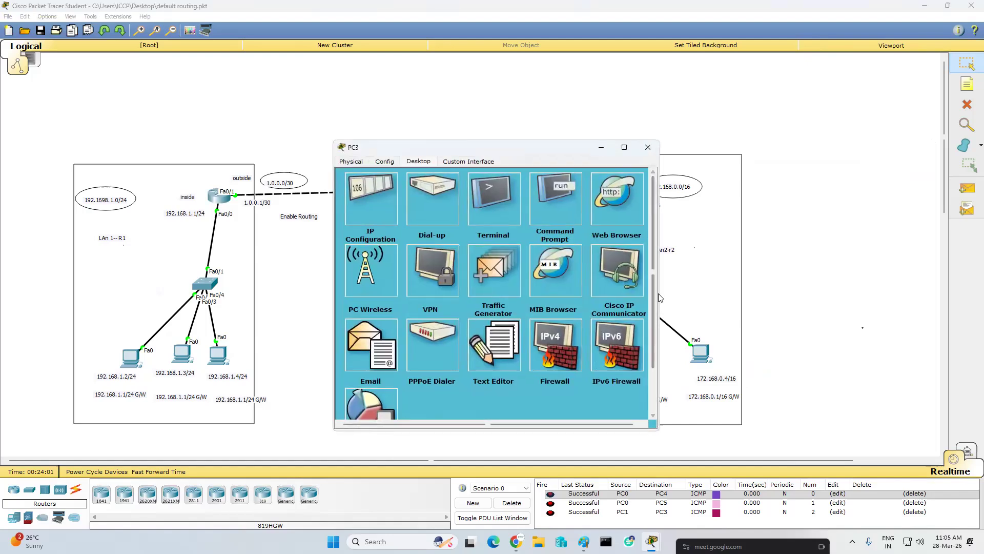
pyautogui.moveTo(659, 294); pyautogui.dragTo(828, 293)
pyautogui.click(576, 197)
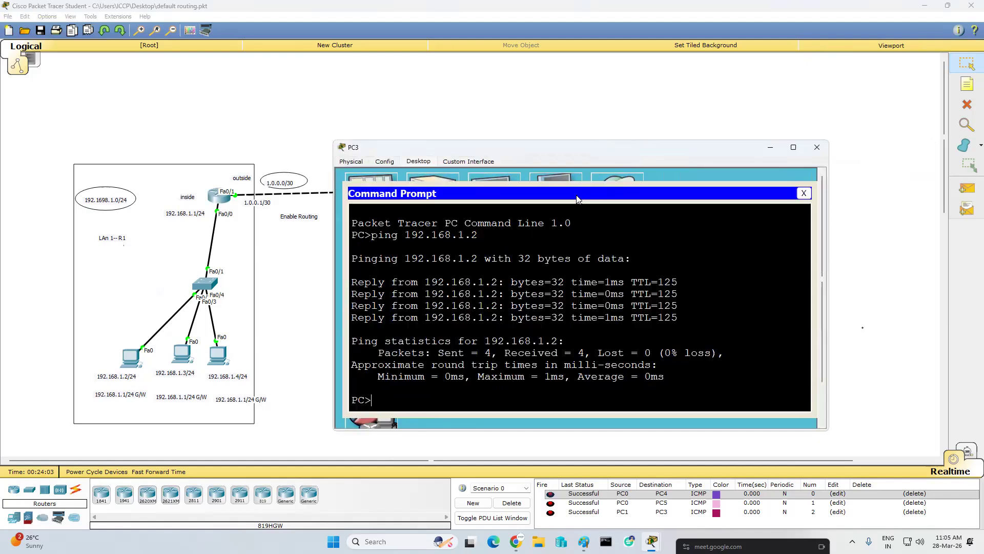
pyautogui.press('Up')
pyautogui.press('Return')
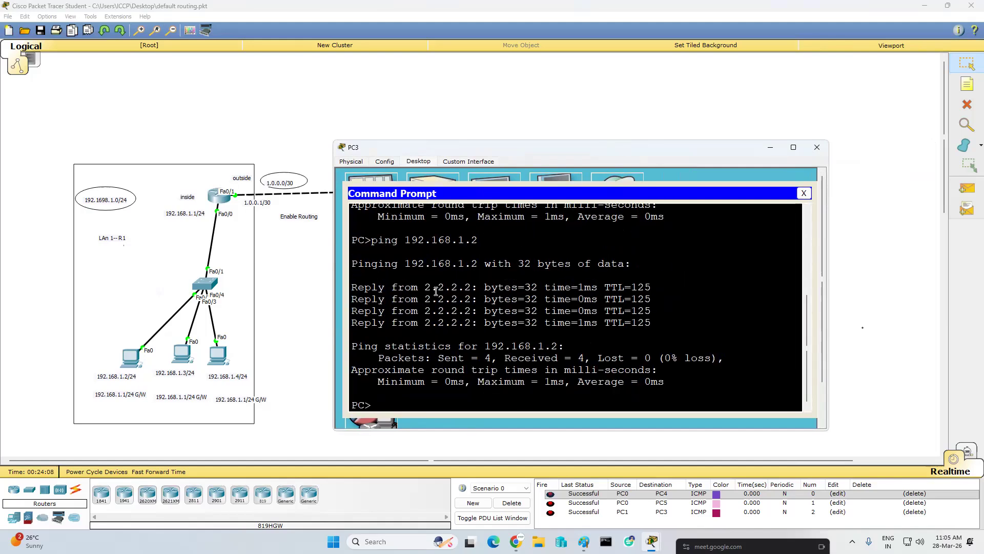
# - Ping 192.168.1.3 and 192.168.1.4 from PC3 to test their static NAT mappings
pyautogui.press('Up')
pyautogui.press('BackSpace')
pyautogui.write('3')
pyautogui.press('Return')
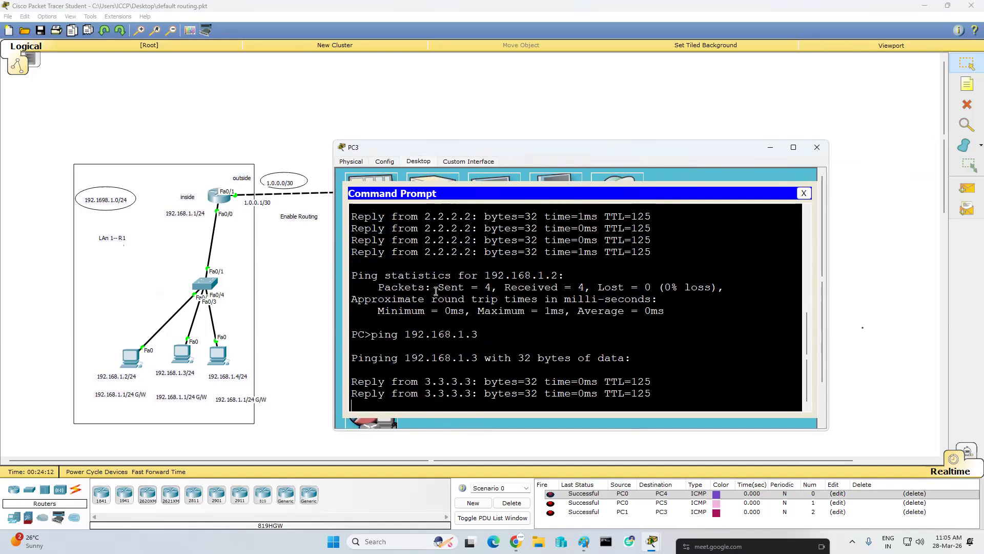
pyautogui.press('Up')
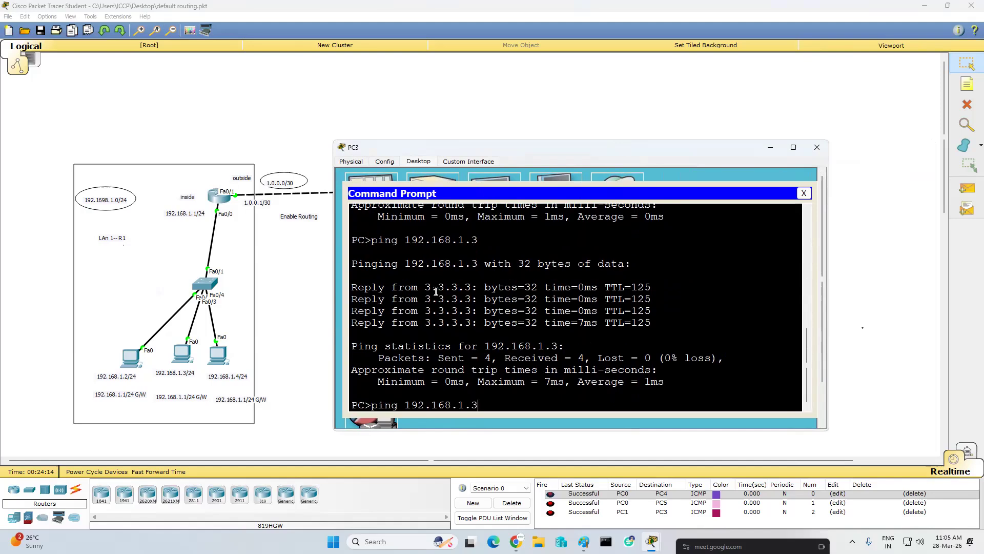
pyautogui.write('4')
pyautogui.press('Return')
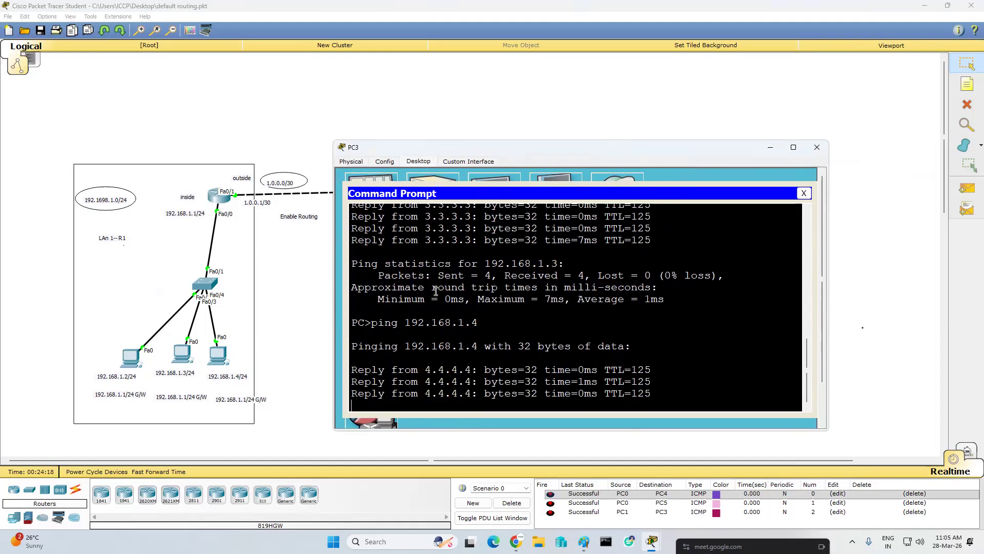
# - Ping the left LAN gateway 192.168.1.1 from PC3
pyautogui.press('Up')
pyautogui.press('BackSpace')
pyautogui.write('1')
pyautogui.press('Return')
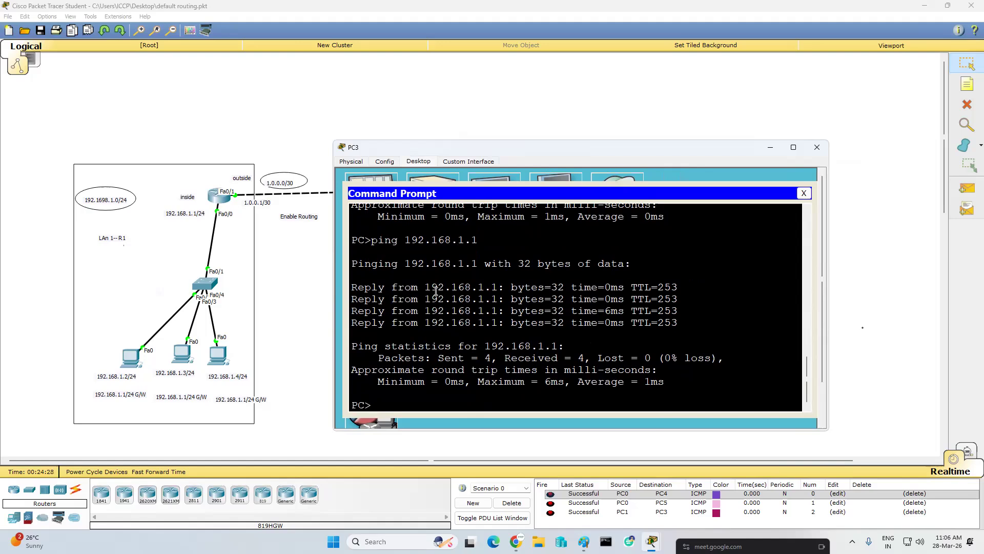
# - Return to the left LAN router's CLI and remove the static NAT mapping of 192.168.1.4 to 4.4.4.4
pyautogui.click(216, 204)
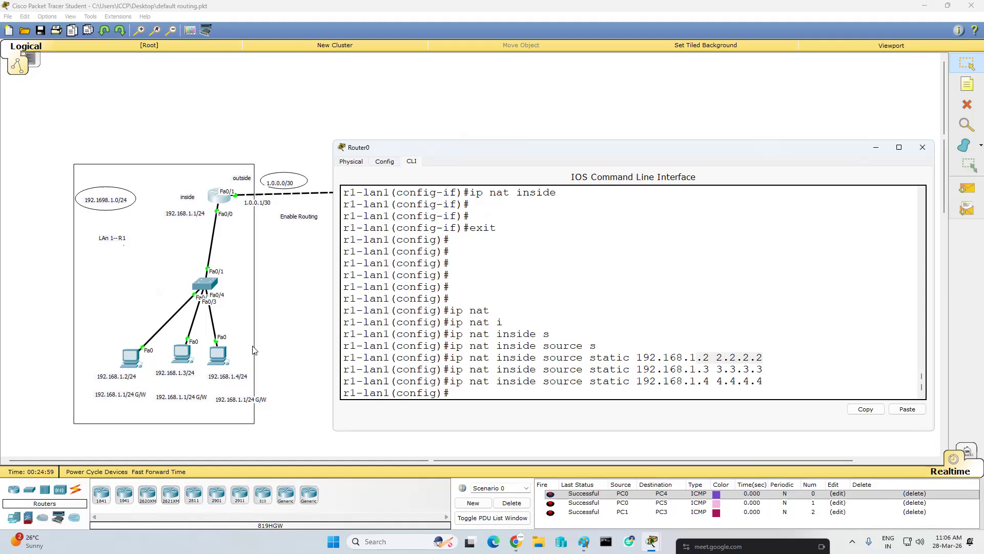
pyautogui.click(678, 275)
pyautogui.press('Up')
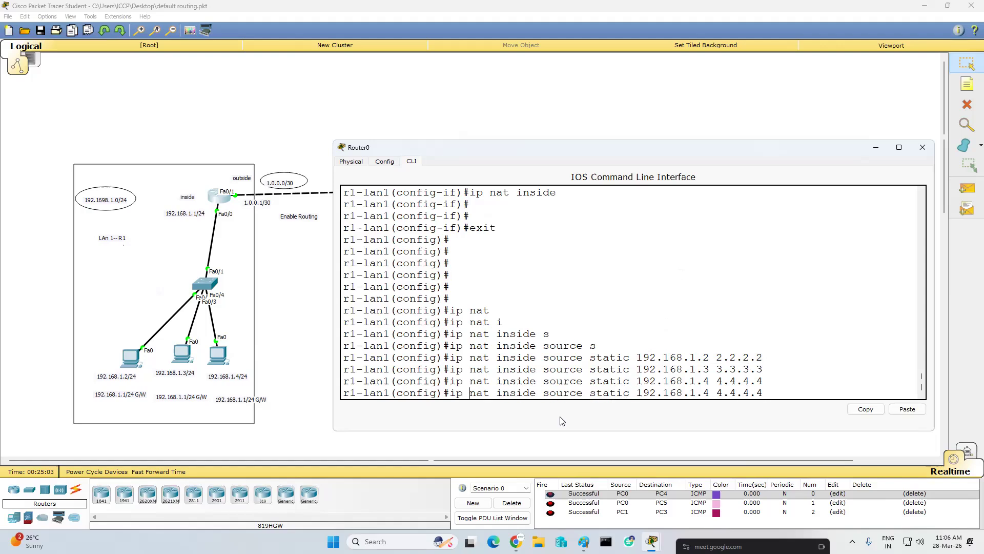
pyautogui.write('no')
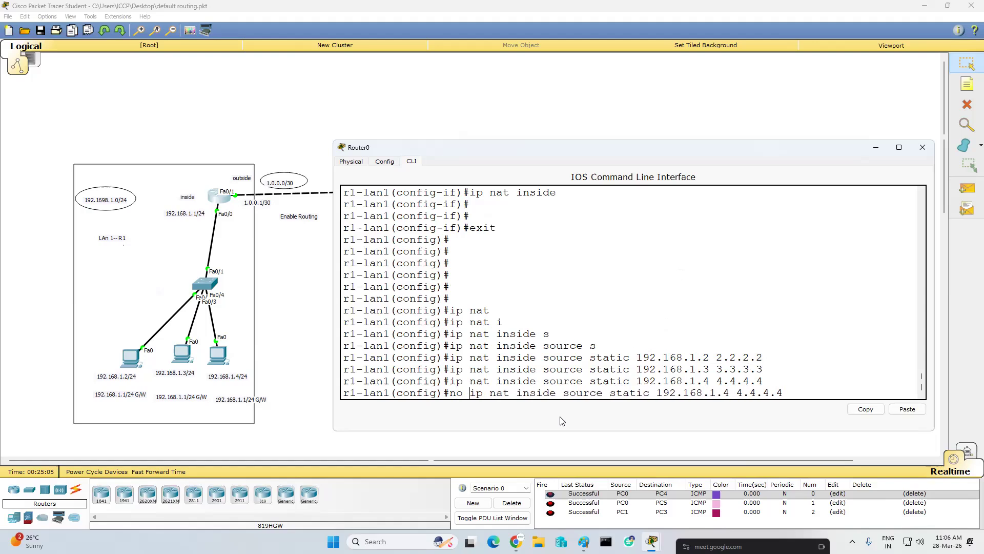
pyautogui.press('Return')
# - Remove the static NAT mapping of 192.168.1.3 to 3.3.3.3
pyautogui.press('Up')
pyautogui.press('Up')
pyautogui.press('Up')
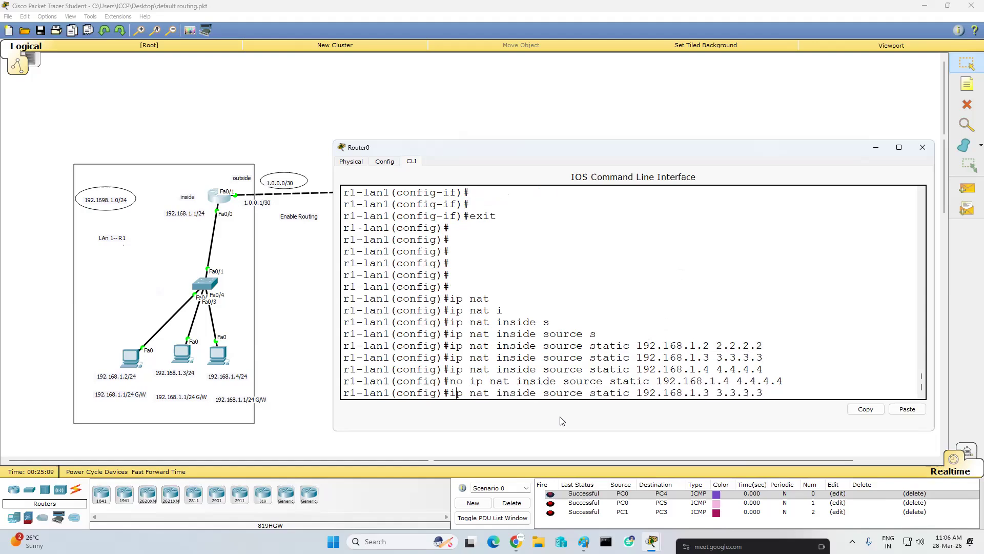
pyautogui.hotkey('ctrl', 'a')
pyautogui.write('no')
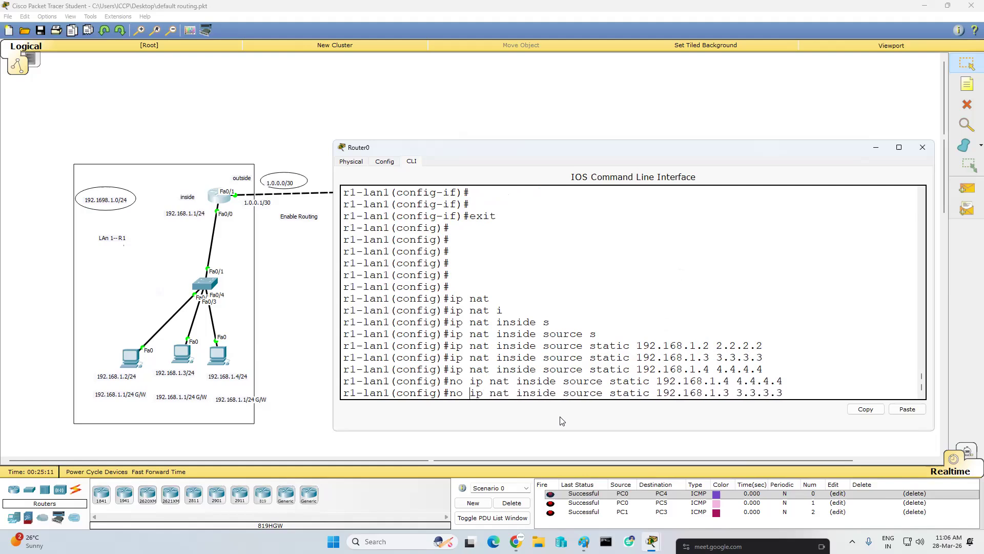
pyautogui.press('Return')
# - Remove the static NAT mapping of 192.168.1.2 to 2.2.2.2
pyautogui.press('Up')
pyautogui.press('Up')
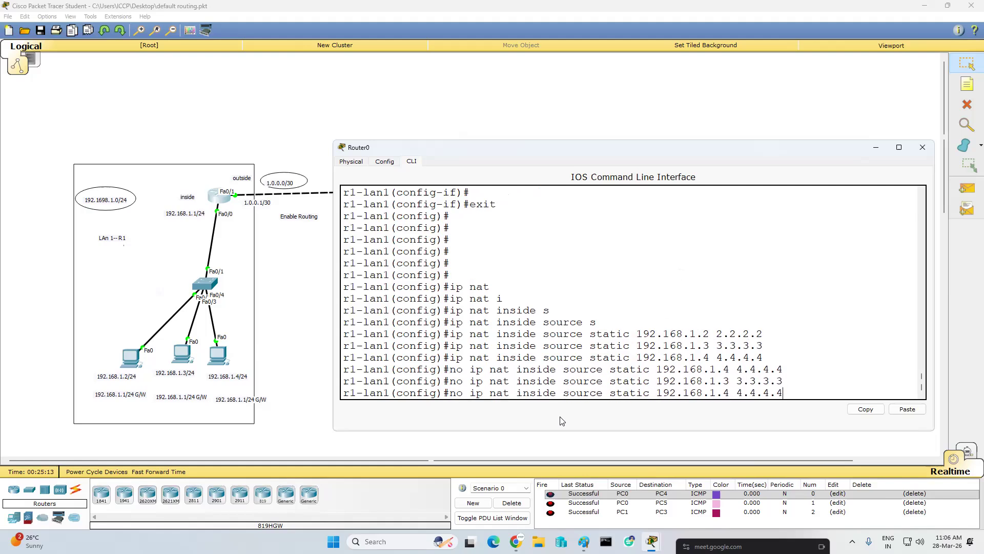
pyautogui.press('Up')
pyautogui.press('Up')
pyautogui.press('Up')
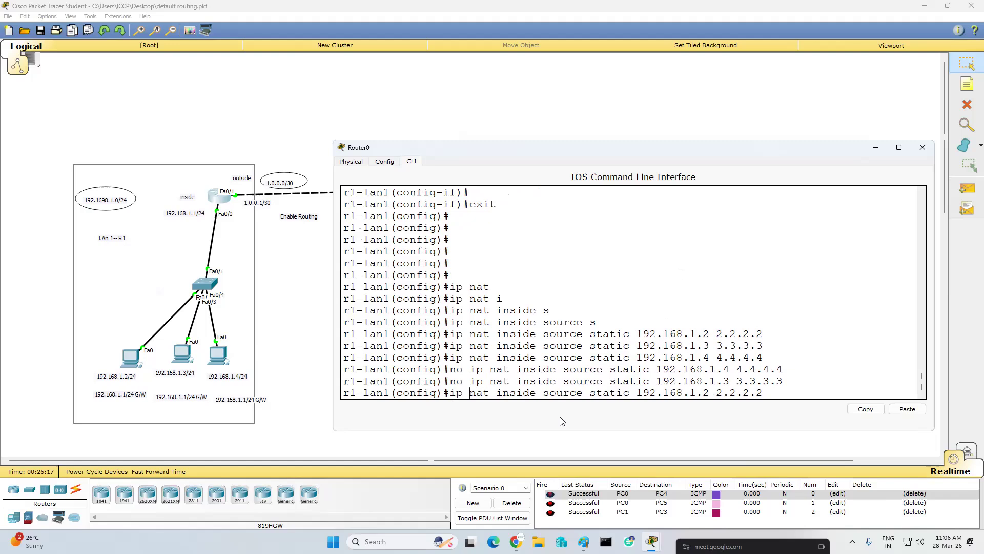
pyautogui.press('Home')
pyautogui.write('no')
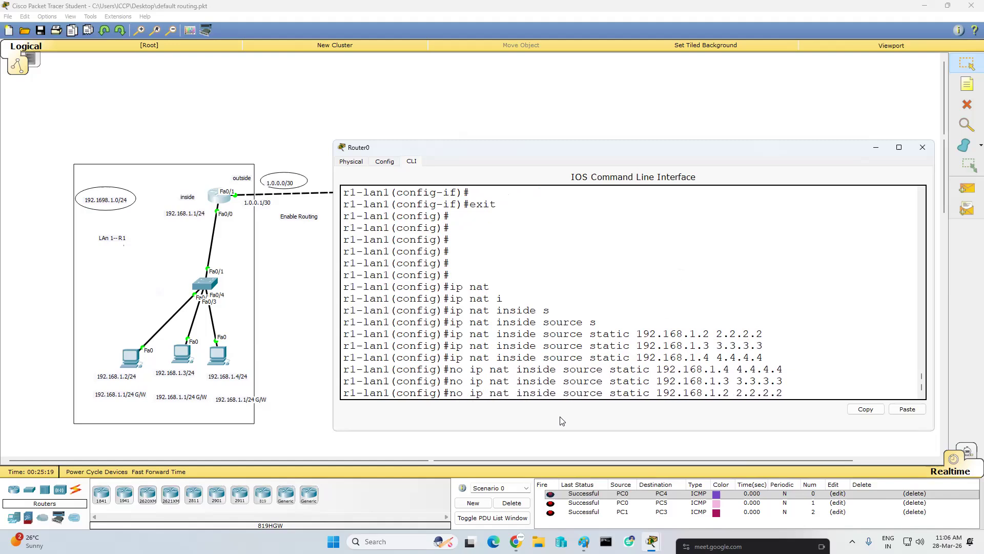
pyautogui.press('Return')
pyautogui.press('Return')
pyautogui.press('Return')
pyautogui.press('Return')
pyautogui.press('Return')
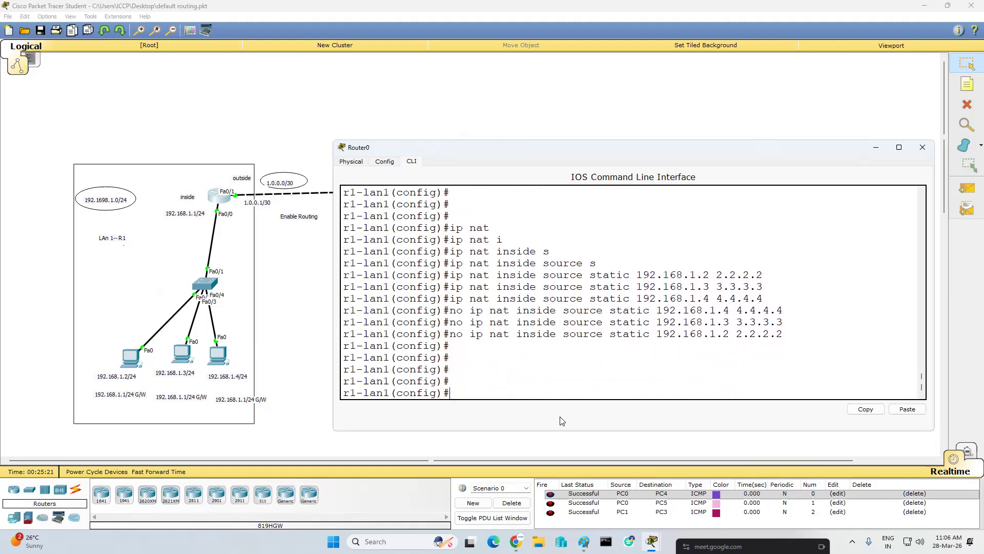
# - Create access list 10 permitting network 192.168.1.0 with wildcard mask 0.0.0.255 on the left LAN router
pyautogui.write('i')
pyautogui.press('BackSpace')
pyautogui.write('ac')
pyautogui.press('Tab')
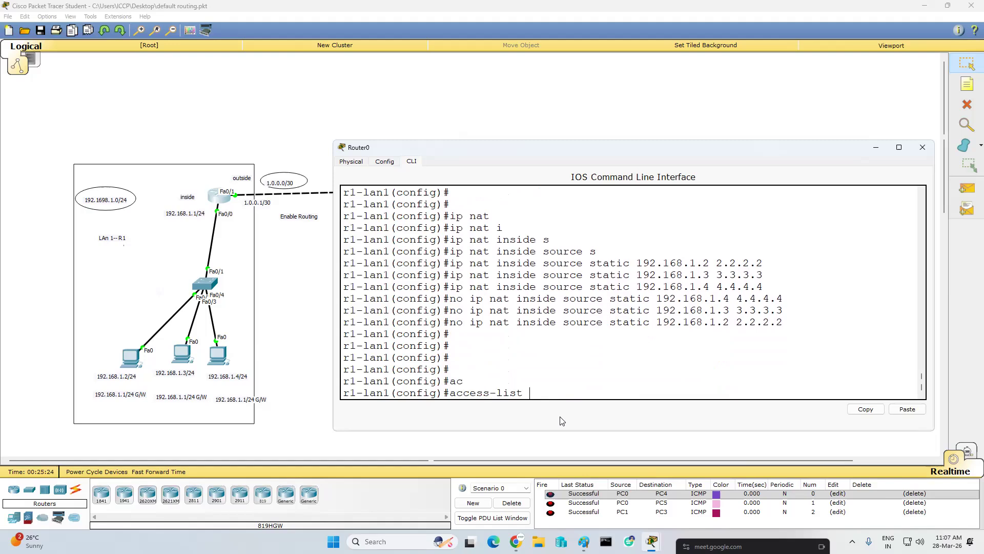
pyautogui.write('10 pe')
pyautogui.press('Tab')
pyautogui.write('19')
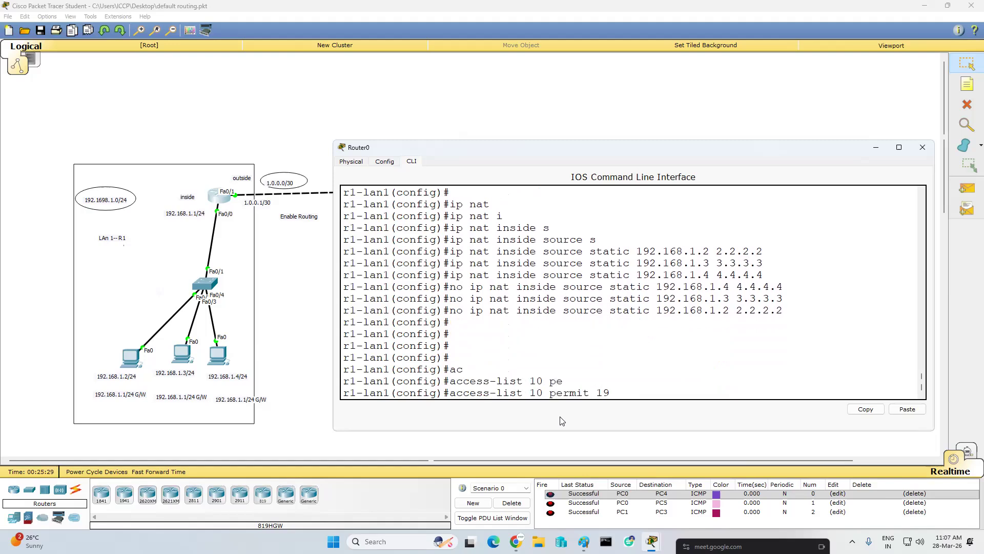
pyautogui.write('2.168.1.0 0.0.0.255')
pyautogui.press('Return')
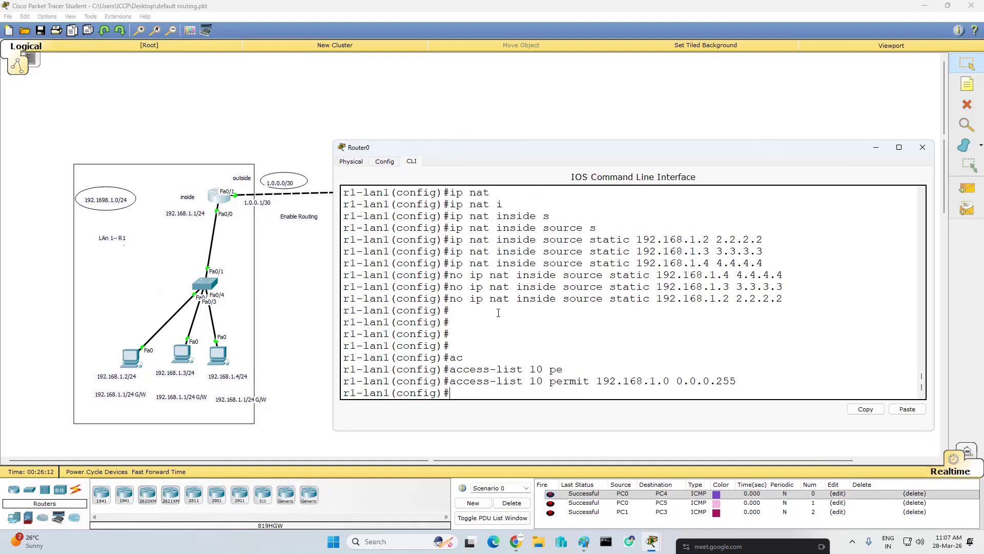
pyautogui.moveTo(457, 382); pyautogui.dragTo(750, 384)
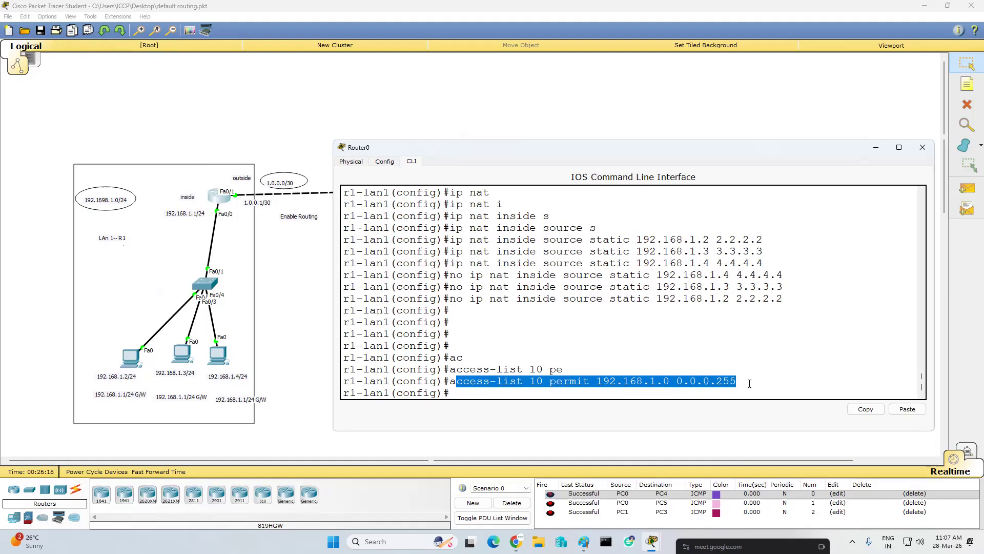
pyautogui.click(748, 383)
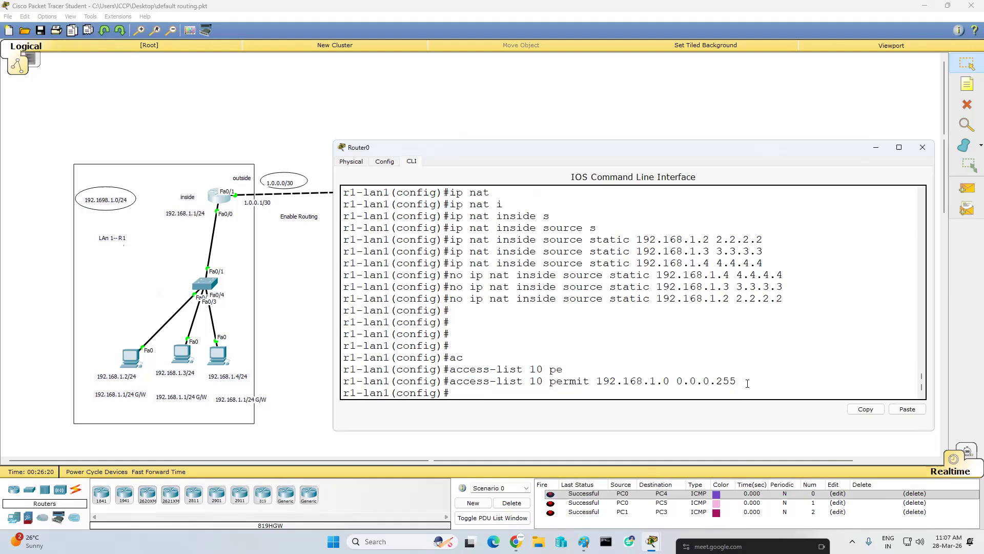
pyautogui.press('Return')
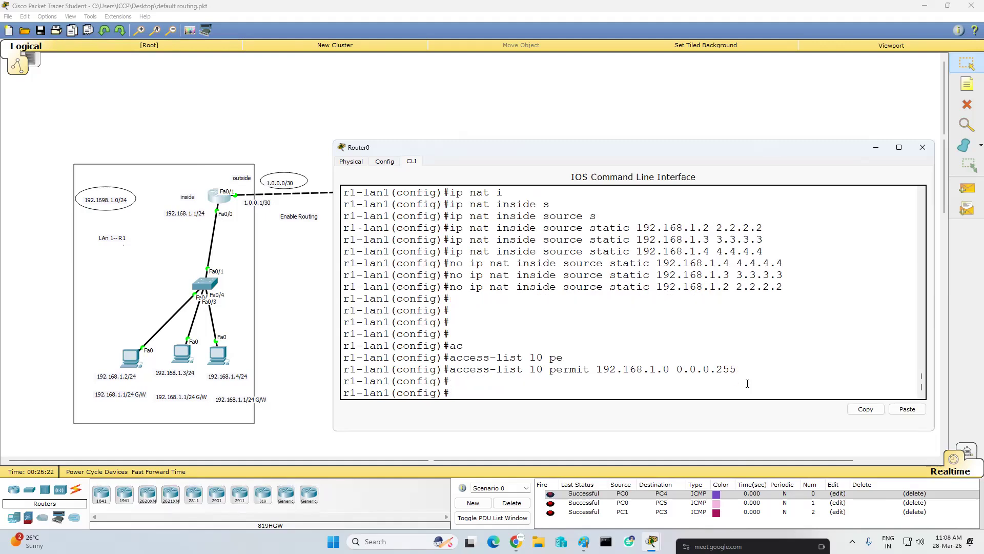
# - Define a NAT pool named hr covering 200.0.0.1 to 200.0.0.254 with netmask 255.255.255.0
pyautogui.write('ip nat')
pyautogui.press('Tab')
pyautogui.write('p')
pyautogui.press('Tab')
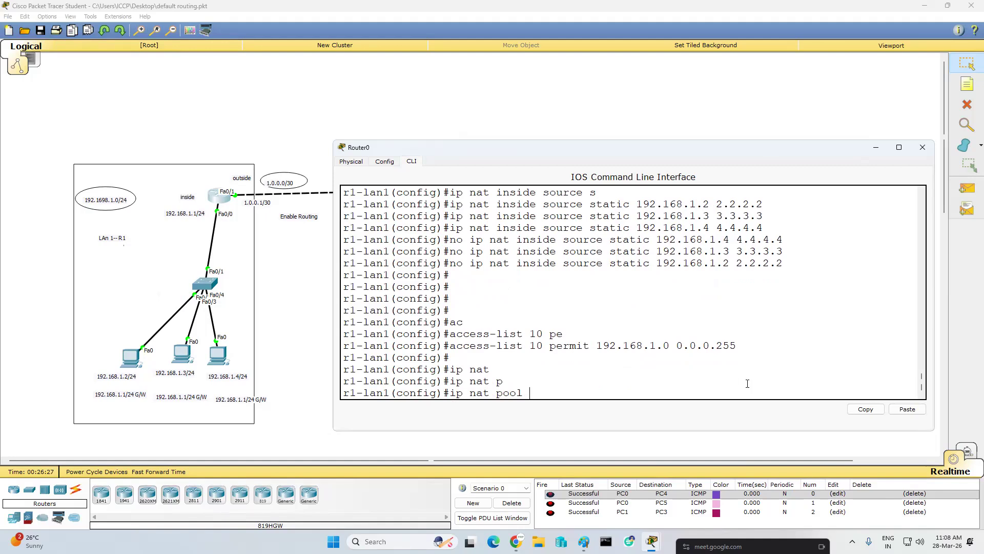
pyautogui.write('hr')
pyautogui.write('200.0.0.1 200.0.0.254')
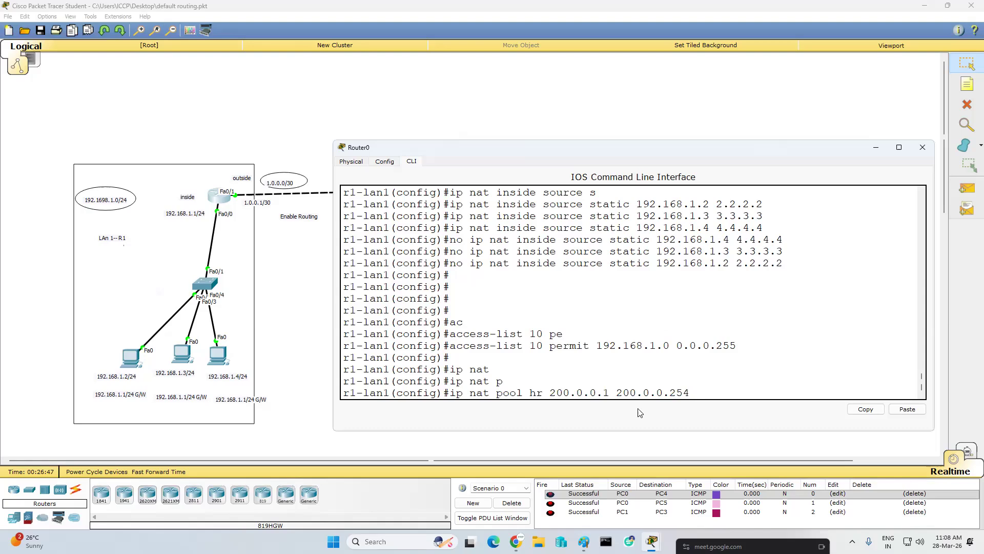
pyautogui.write('net')
pyautogui.press('Tab')
pyautogui.press('BackSpace')
pyautogui.press('BackSpace')
pyautogui.press('BackSpace')
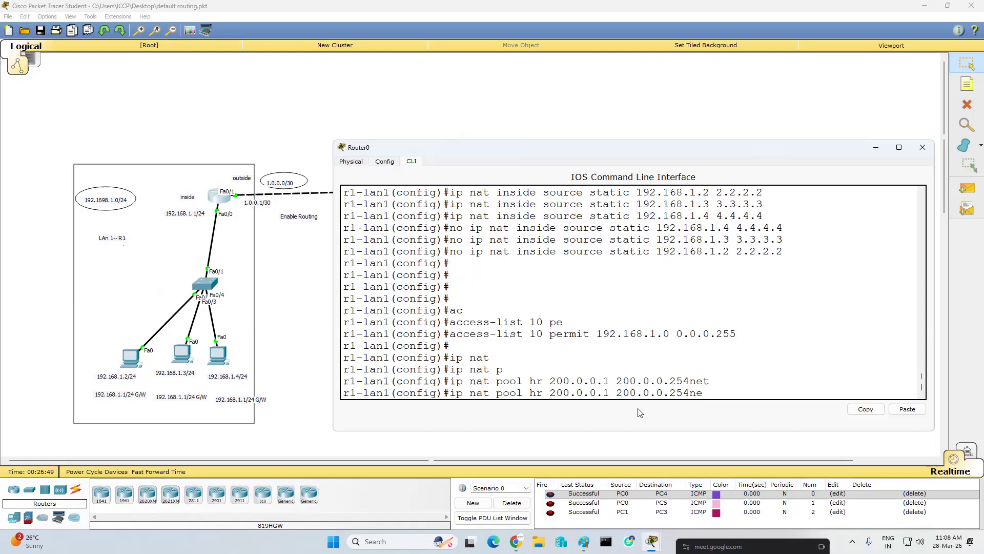
pyautogui.write('net')
pyautogui.press('Tab')
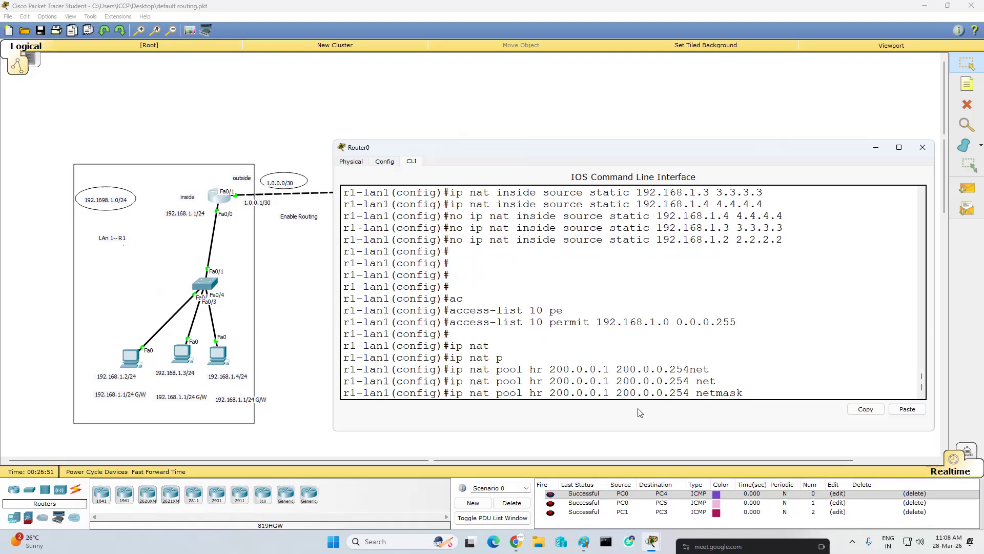
pyautogui.write('255.255.2')
pyautogui.write('55.255.0')
pyautogui.press('Return')
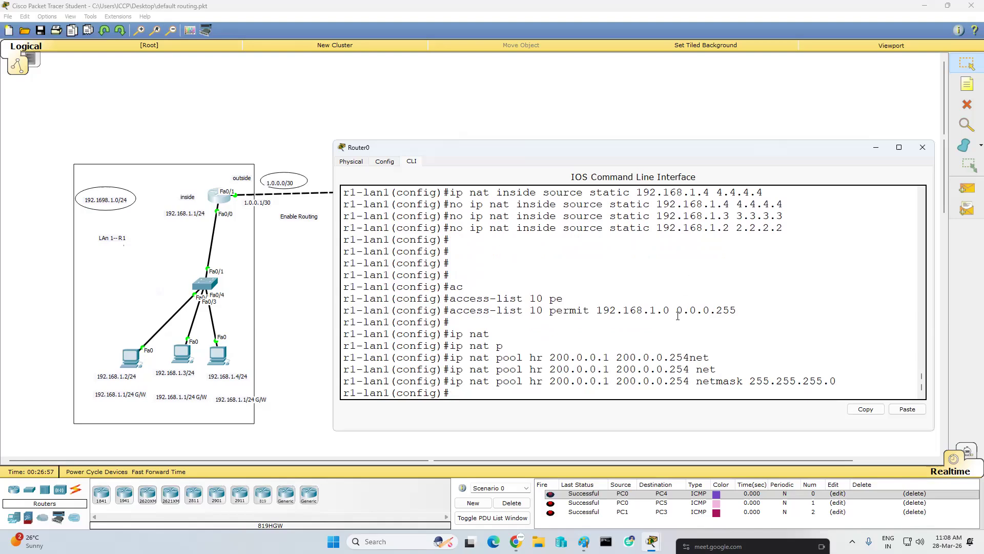
# - Begin an inside source NAT rule in the left LAN router's global configuration
pyautogui.moveTo(746, 307); pyautogui.dragTo(558, 299)
pyautogui.moveTo(866, 381); pyautogui.dragTo(455, 385)
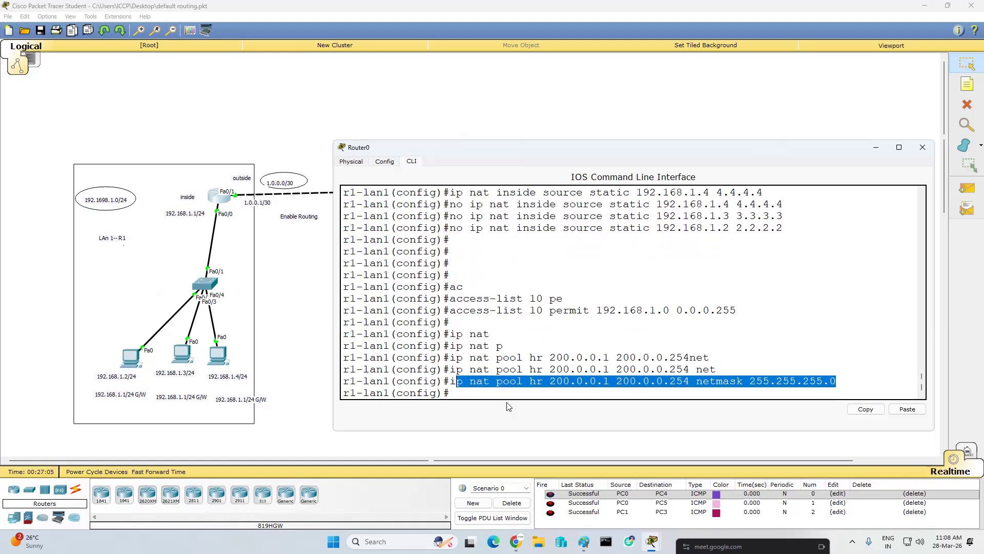
pyautogui.click(533, 390)
pyautogui.write('ip nat')
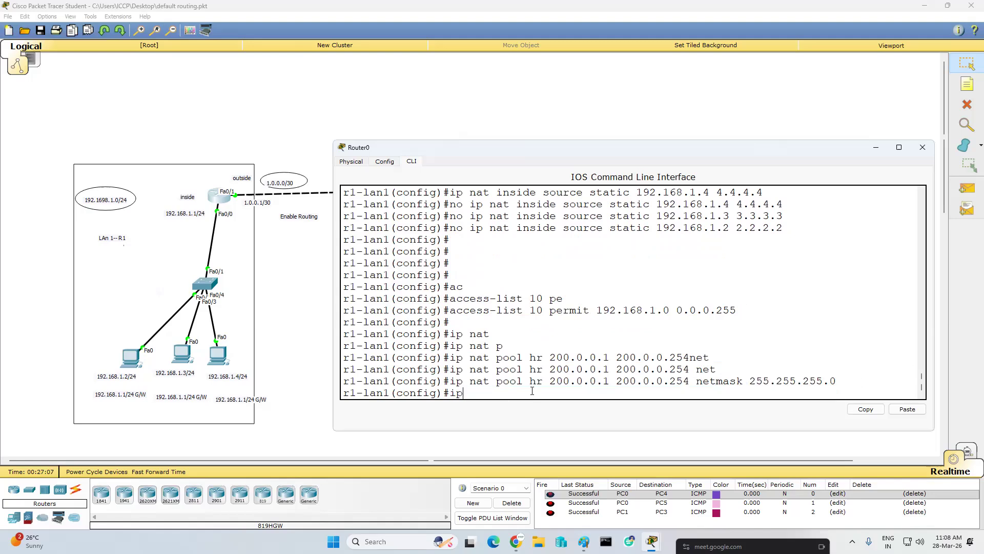
pyautogui.press('Tab')
pyautogui.write('in')
pyautogui.press('Tab')
pyautogui.write('s')
pyautogui.press('Tab')
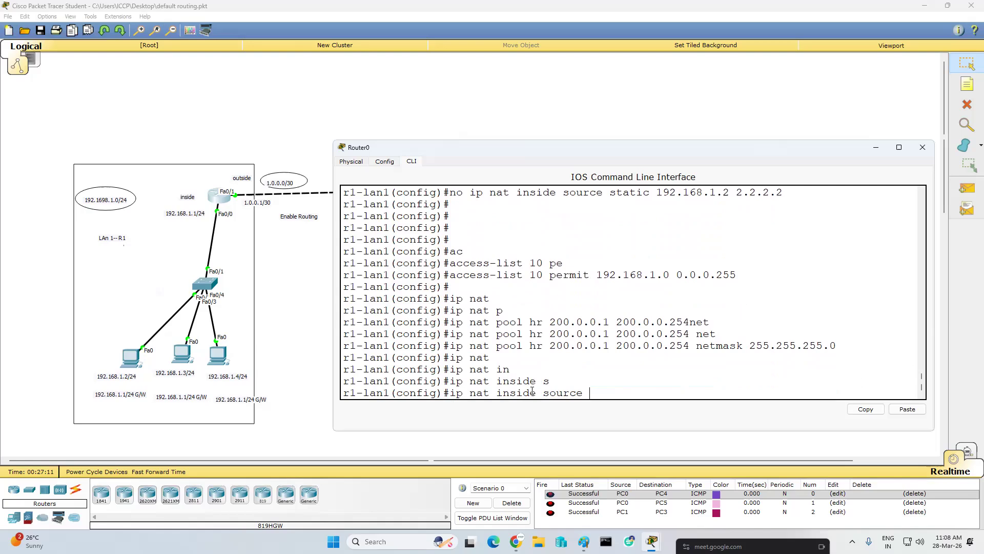
pyautogui.write('s')
pyautogui.press('Tab')
pyautogui.write('l')
pyautogui.press('Tab')
pyautogui.press('Tab')
pyautogui.press('BackSpace')
pyautogui.press('BackSpace')
pyautogui.press('BackSpace')
pyautogui.press('BackSpace')
pyautogui.press('BackSpace')
pyautogui.press('BackSpace')
pyautogui.press('BackSpace')
pyautogui.press('BackSpace')
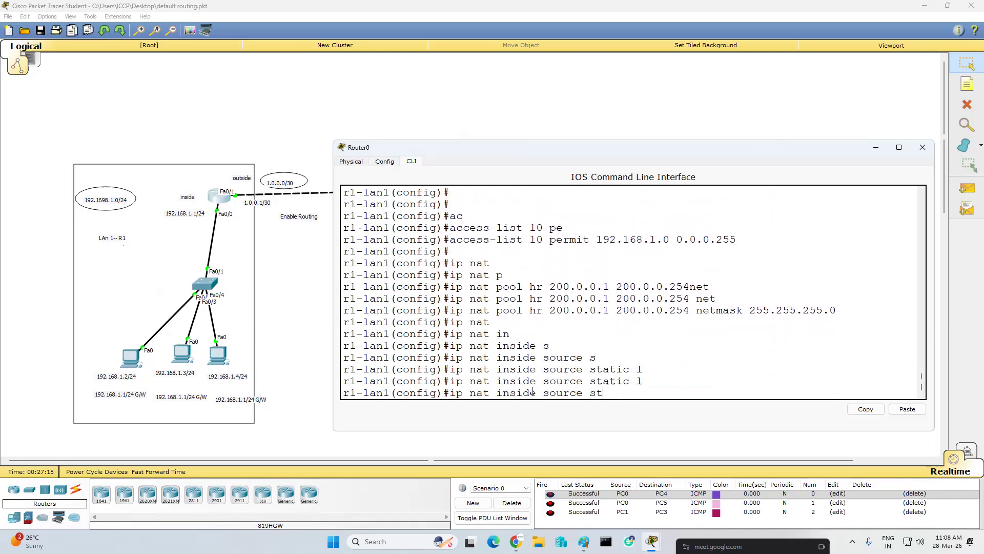
# - Complete the inside source NAT rule by linking access list 10 to the pool hr
pyautogui.write('l')
pyautogui.press('Tab')
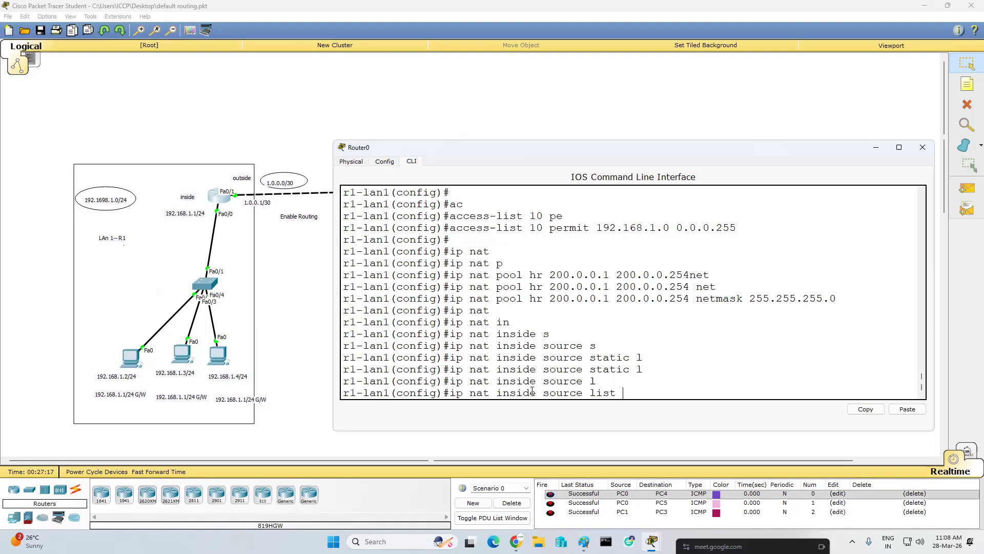
pyautogui.write('10 p')
pyautogui.press('Tab')
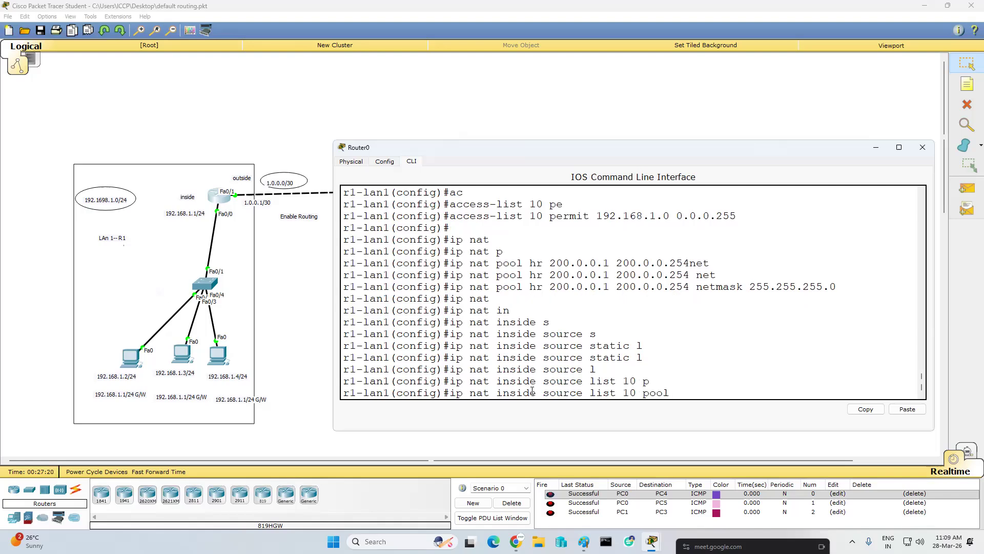
pyautogui.write('hr')
pyautogui.press('Return')
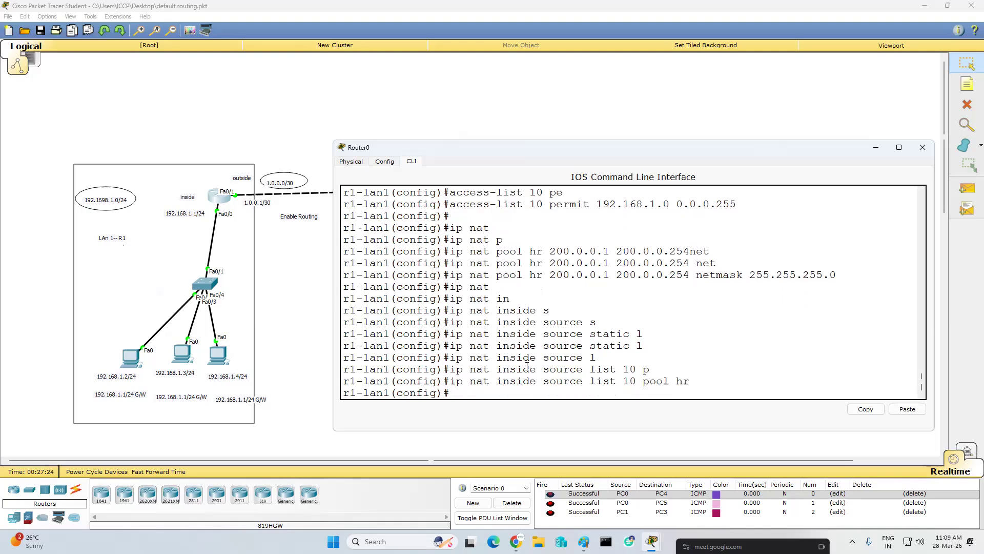
pyautogui.moveTo(443, 204); pyautogui.dragTo(771, 205)
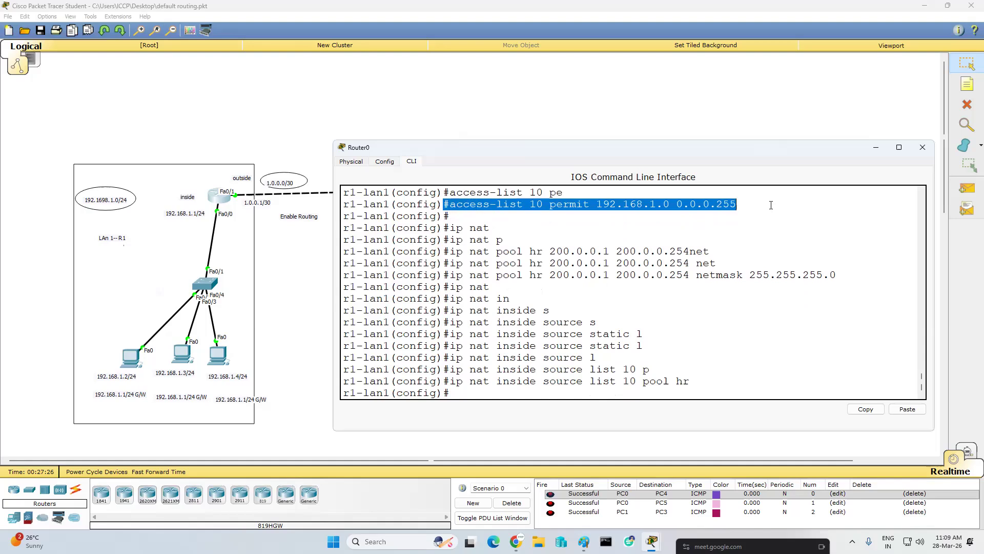
pyautogui.moveTo(449, 275); pyautogui.dragTo(836, 275)
pyautogui.moveTo(450, 381); pyautogui.dragTo(704, 378)
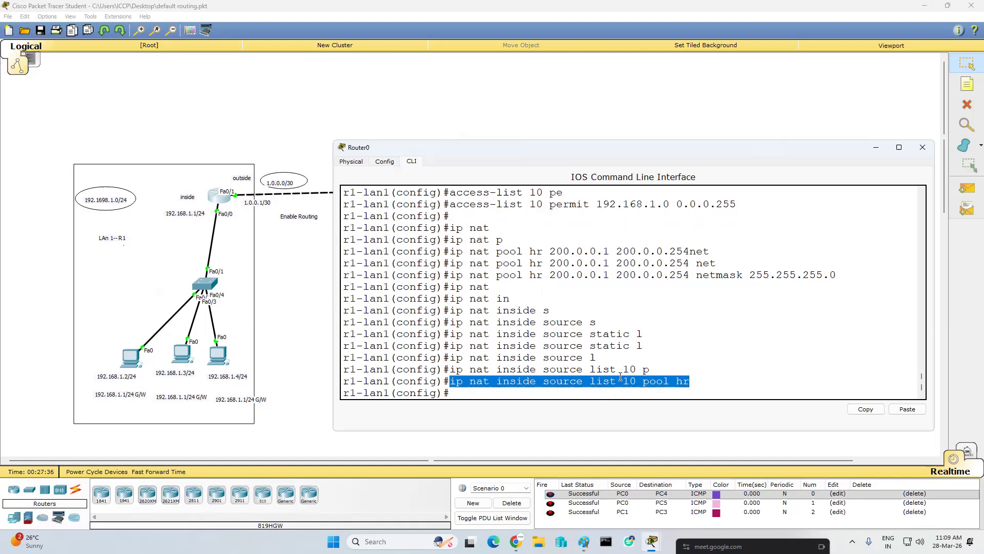
# - Ping 192.168.1.1 and 192.168.1.2 from the PC at 172.168.0.2 to test dynamic NAT
pyautogui.click(343, 474)
pyautogui.click(582, 359)
pyautogui.press('Up')
pyautogui.press('Return')
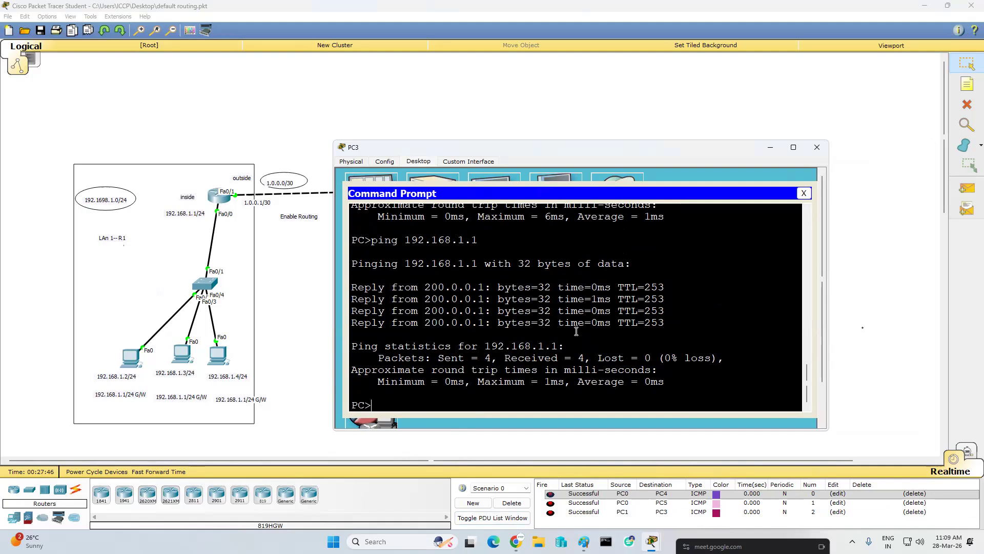
pyautogui.press('Up')
pyautogui.press('BackSpace')
pyautogui.write('2')
pyautogui.press('Return')
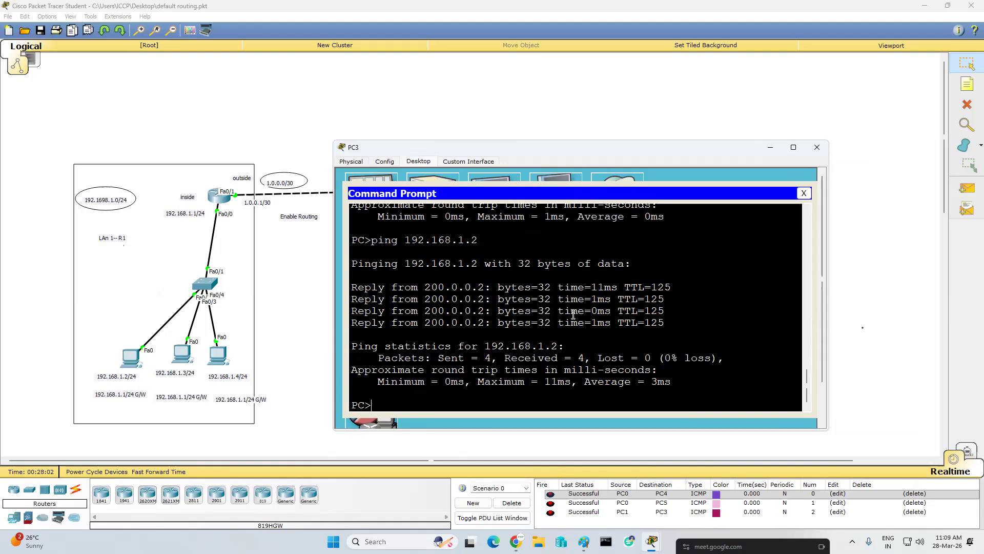
# - Show the NAT translations on the left LAN router and examine the inside global and inside local addresses
pyautogui.click(216, 200)
pyautogui.press('Return')
pyautogui.press('Return')
pyautogui.press('Return')
pyautogui.press('Return')
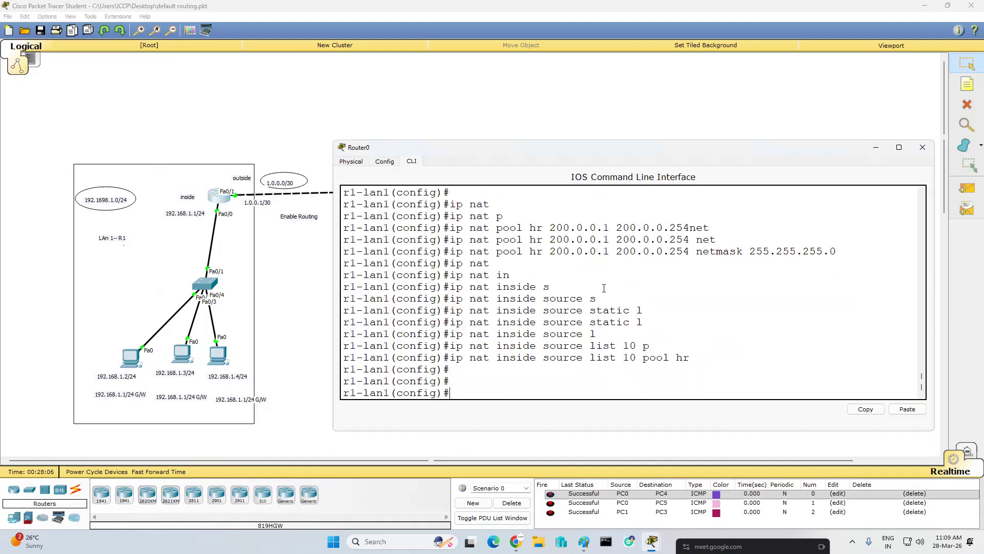
pyautogui.write('do sh ip nat tr')
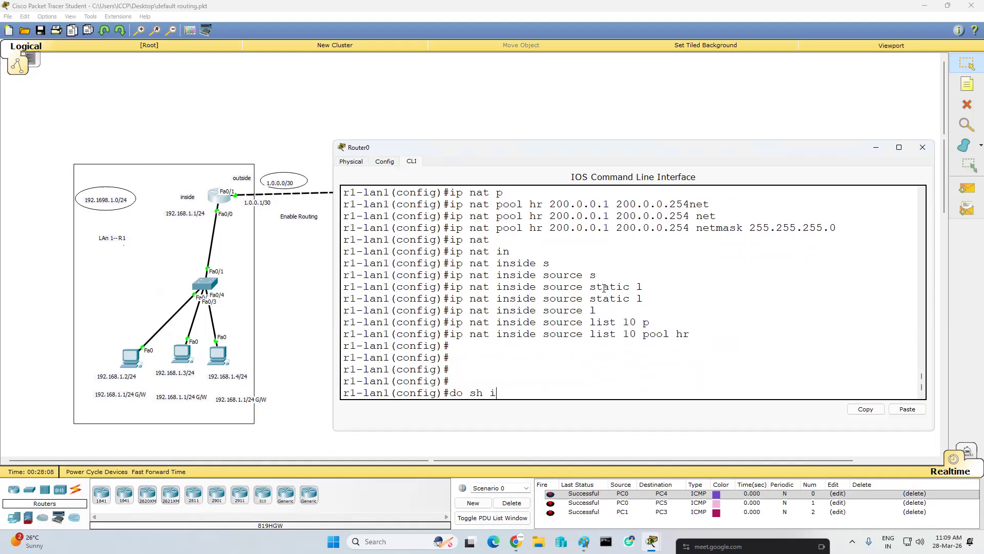
pyautogui.press('Tab')
pyautogui.press('Return')
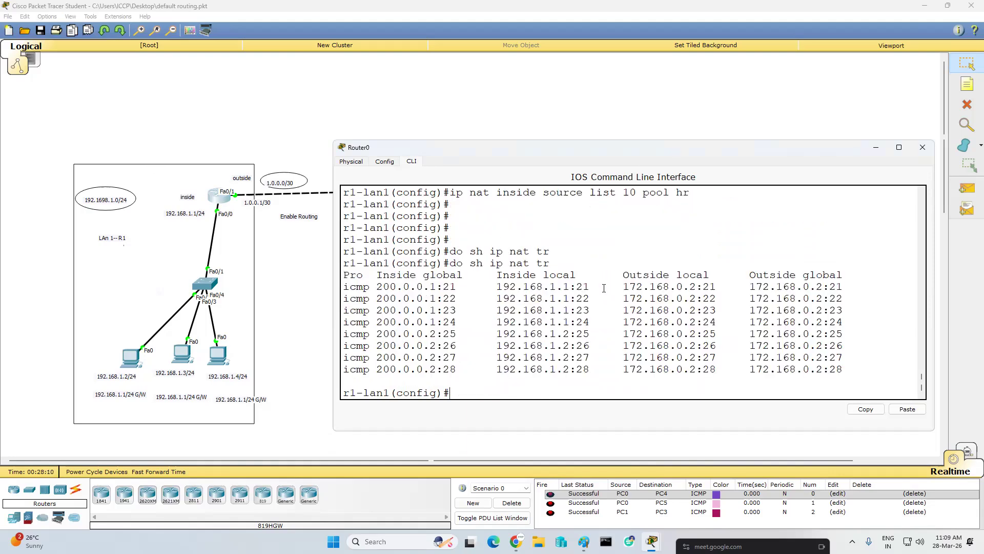
pyautogui.moveTo(443, 287); pyautogui.dragTo(460, 369)
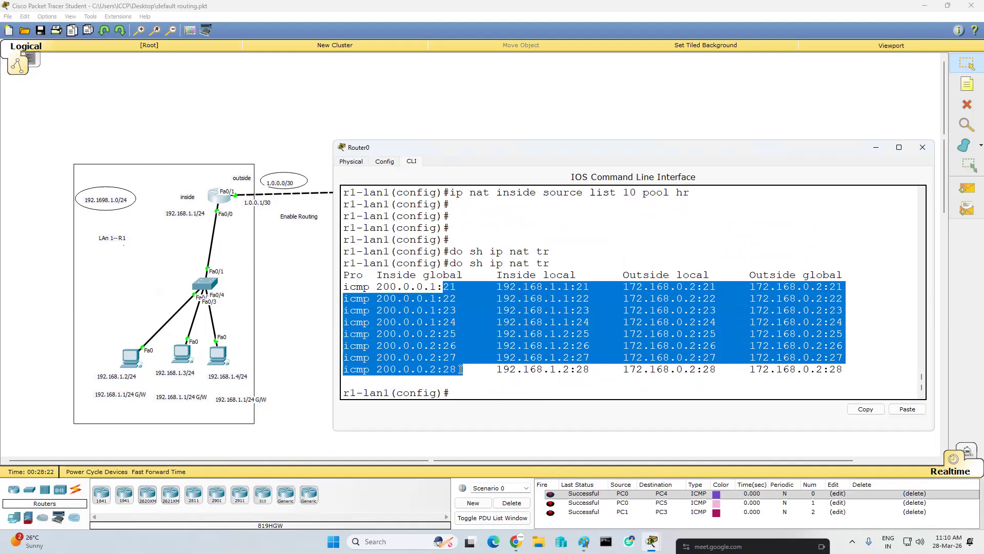
pyautogui.click(598, 255)
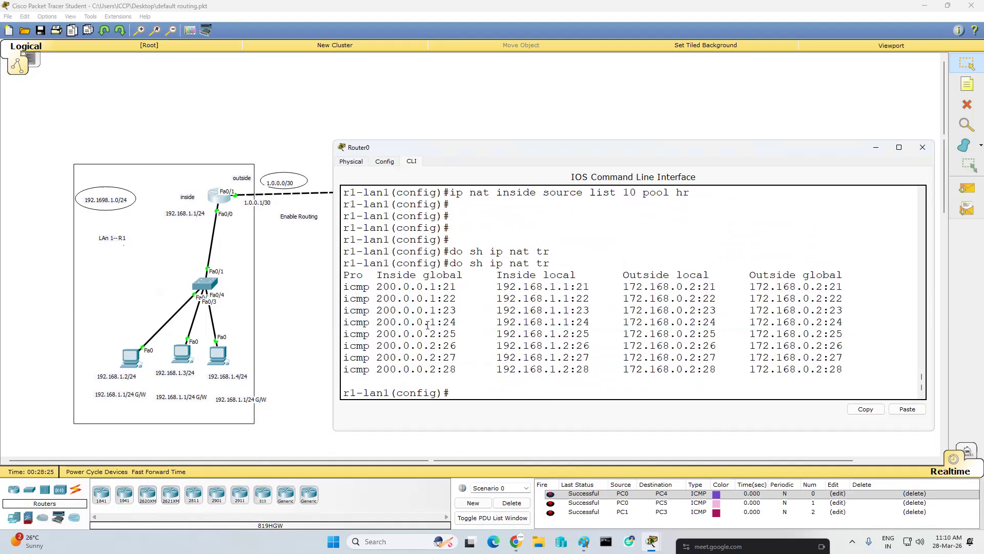
pyautogui.moveTo(422, 280)
pyautogui.mouseDown()
pyautogui.moveTo(426, 322)
pyautogui.moveTo(462, 324)
pyautogui.moveTo(442, 280)
pyautogui.mouseUp()
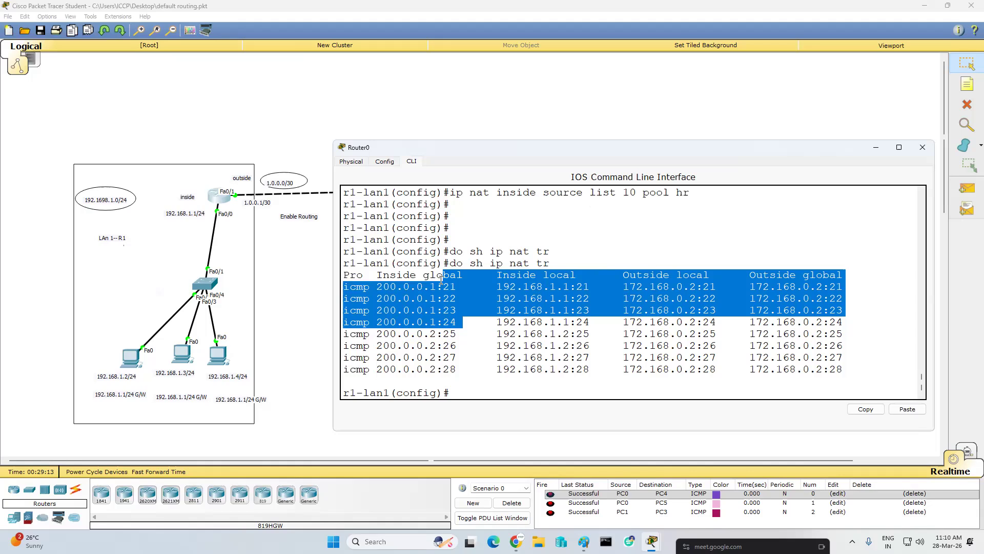
pyautogui.click(484, 381)
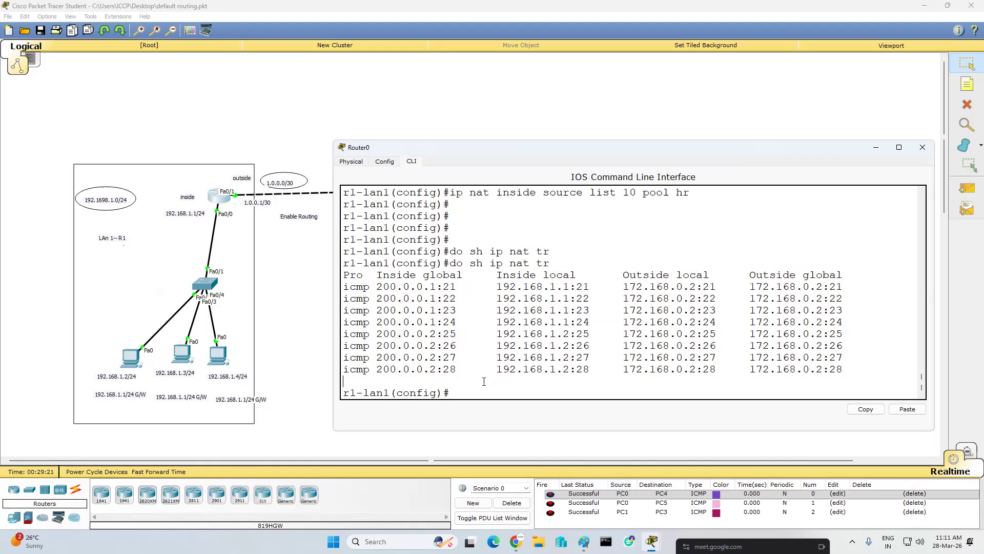
# - Enable port address translation by reissuing the inside source rule for list 10 and pool hr with overload
pyautogui.scroll(1, 484, 382)
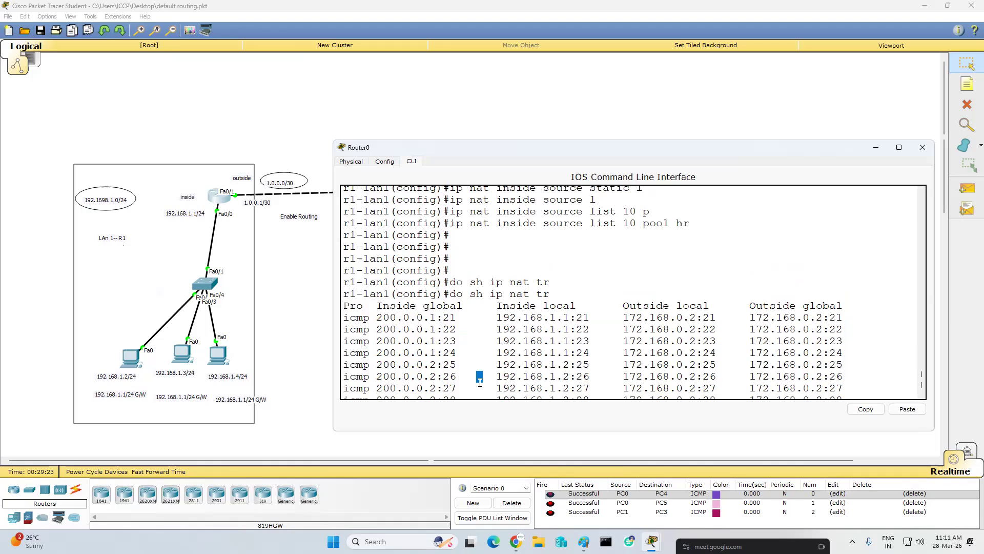
pyautogui.scroll(-1, 482, 369)
pyautogui.press('Up')
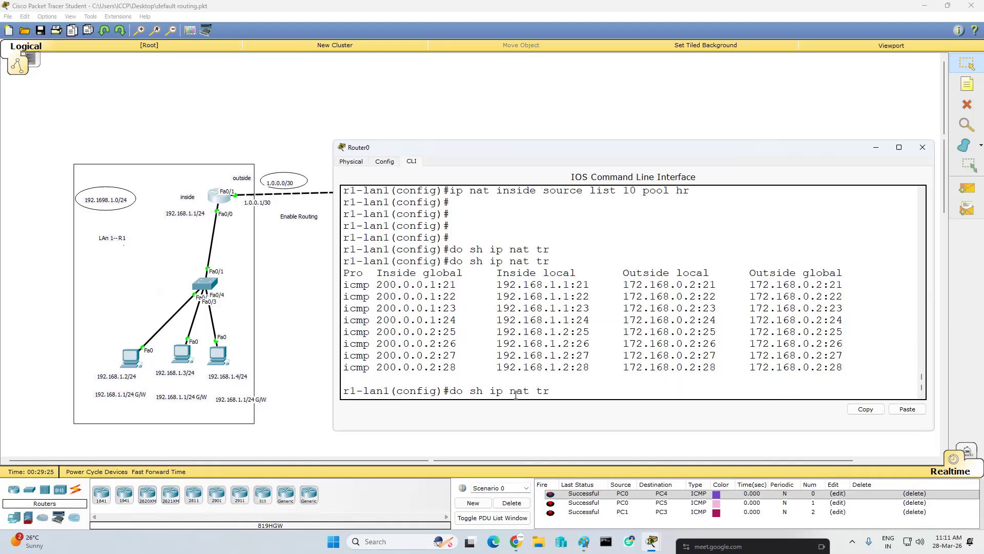
pyautogui.press('Up')
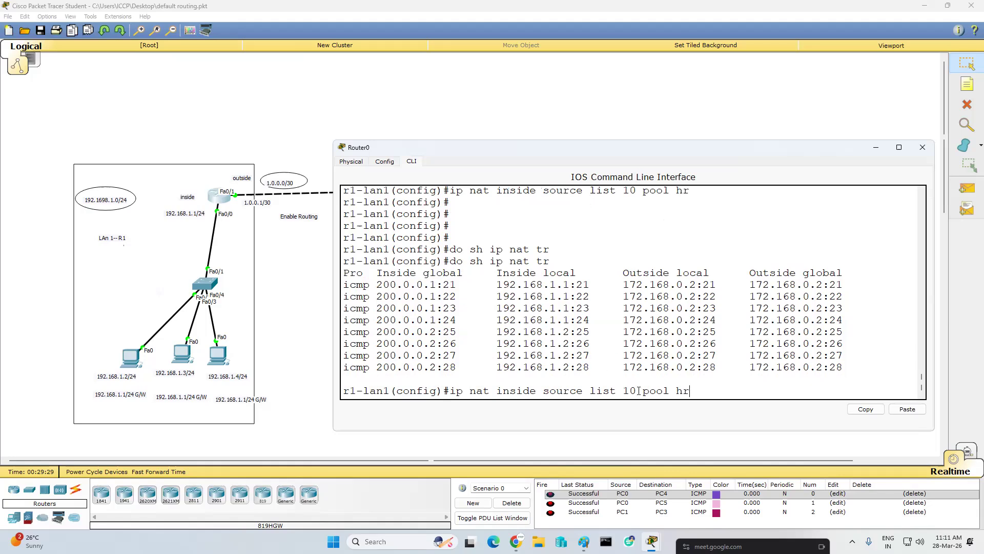
pyautogui.write('o')
pyautogui.press('Tab')
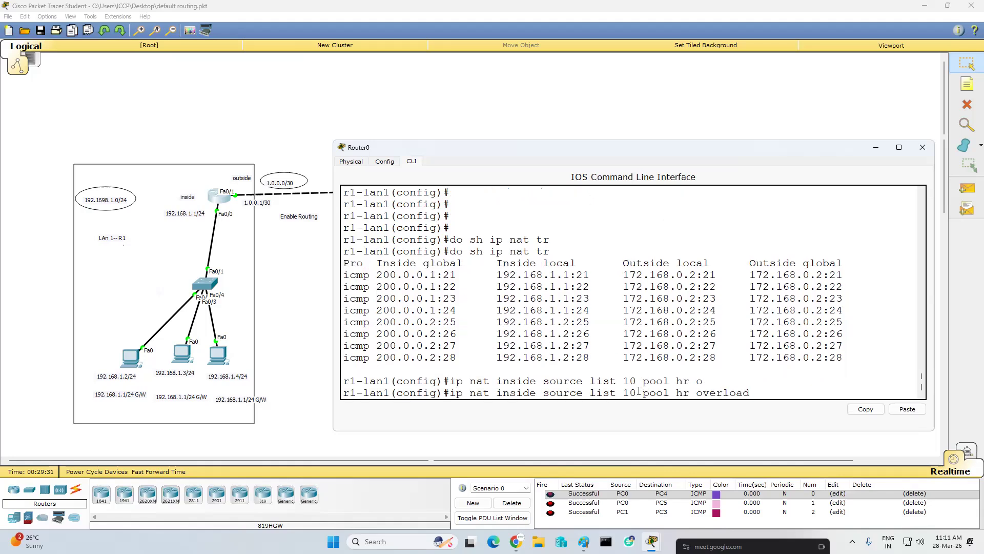
pyautogui.press('Return')
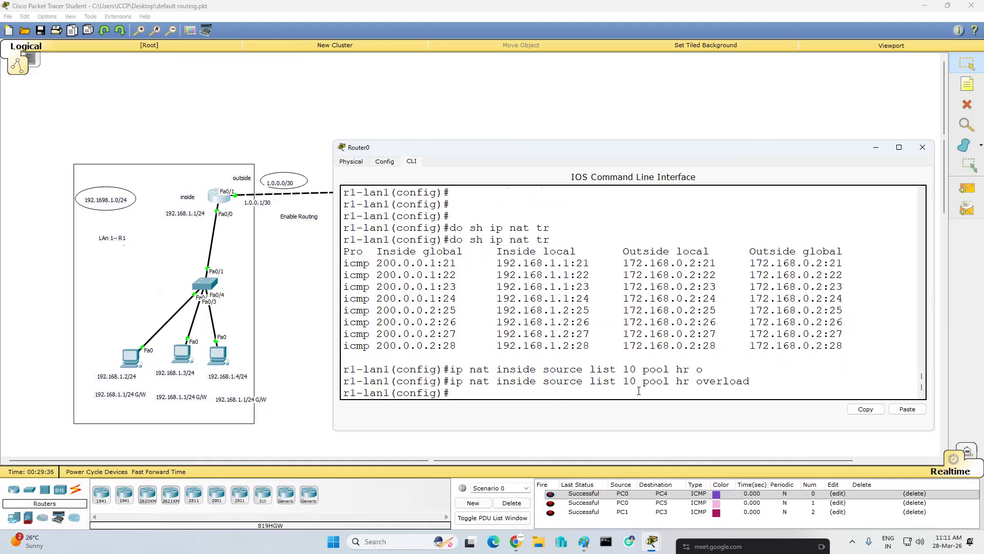
# - Enlarge the window of the PC at 172.168.0.2 and ping 192.168.1.4 from its command prompt
pyautogui.click(873, 149)
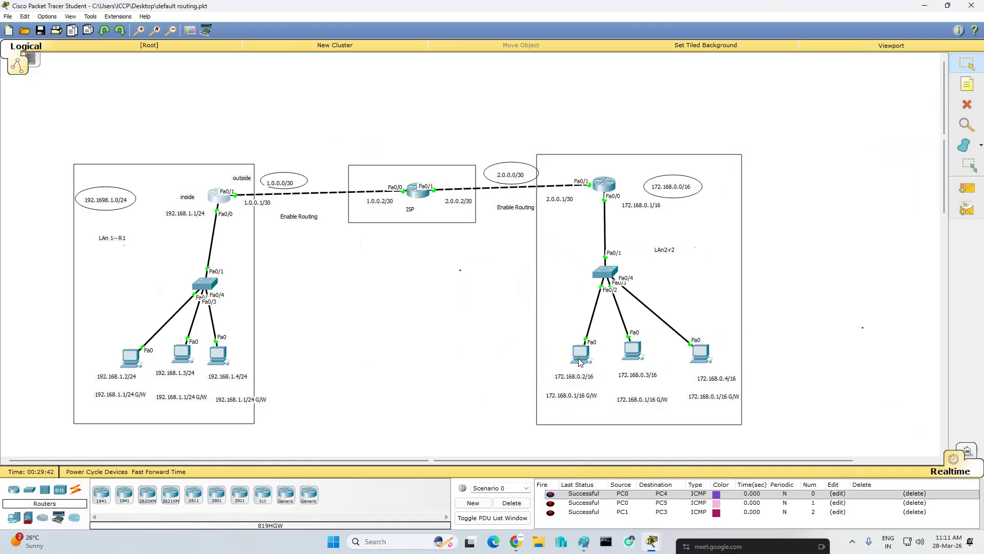
pyautogui.click(580, 362)
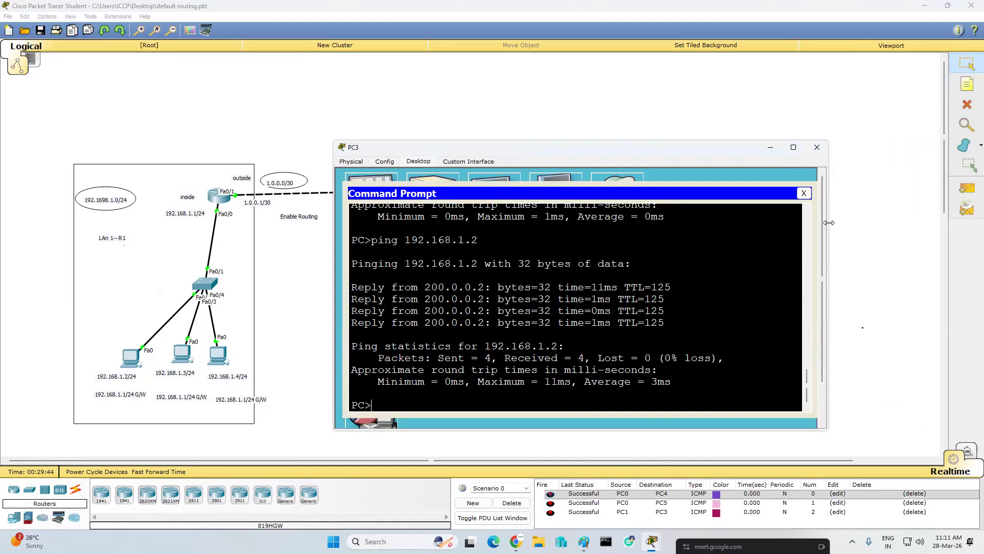
pyautogui.moveTo(760, 143); pyautogui.dragTo(760, 71)
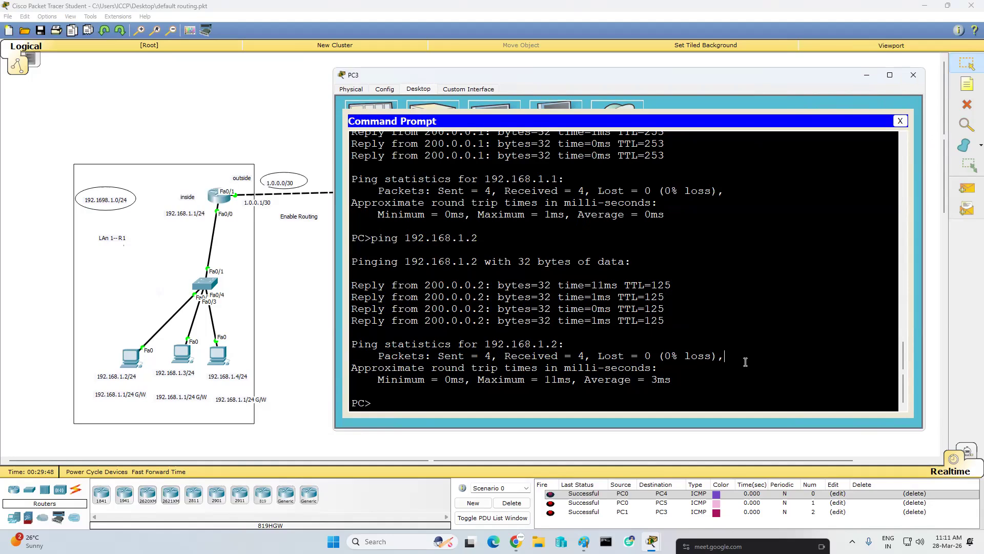
pyautogui.press('Return')
pyautogui.press('Return')
pyautogui.press('Up')
pyautogui.press('BackSpace')
pyautogui.write('4')
pyautogui.press('Return')
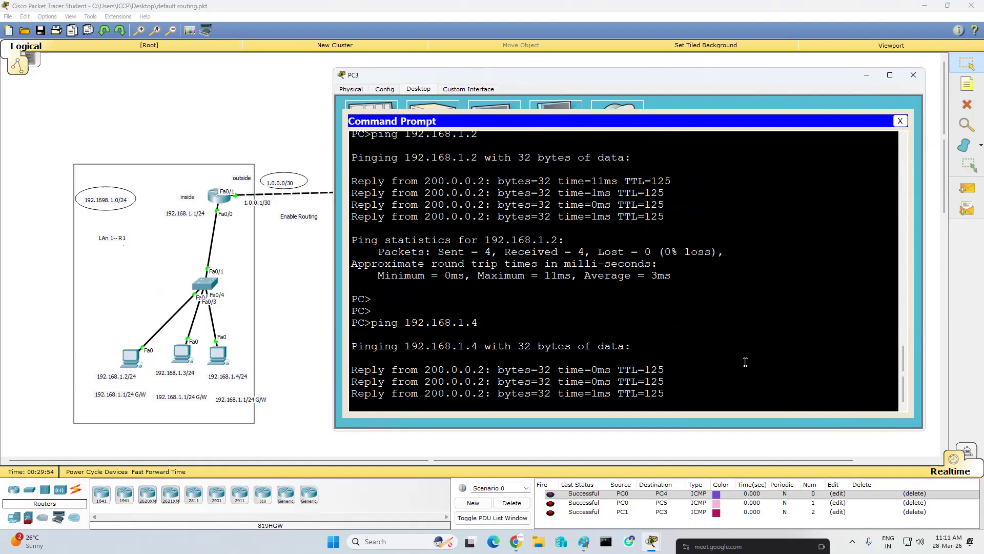
# - Ping 192.168.1.3 and 192.168.1.2 from the same PC to test the overload rule
pyautogui.press('Up')
pyautogui.press('BackSpace')
pyautogui.write('3')
pyautogui.press('Return')
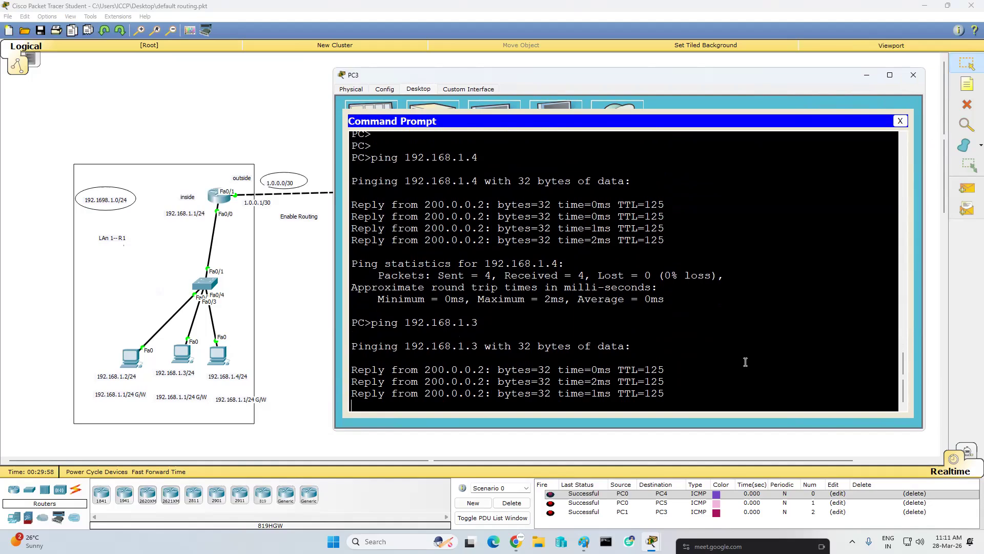
pyautogui.press('Up')
pyautogui.press('BackSpace')
pyautogui.write('2')
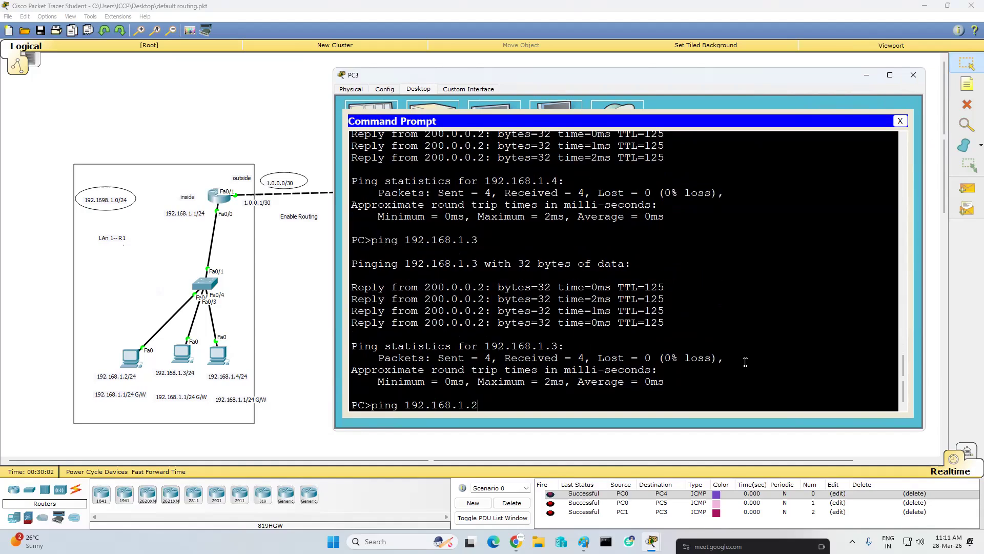
pyautogui.press('Return')
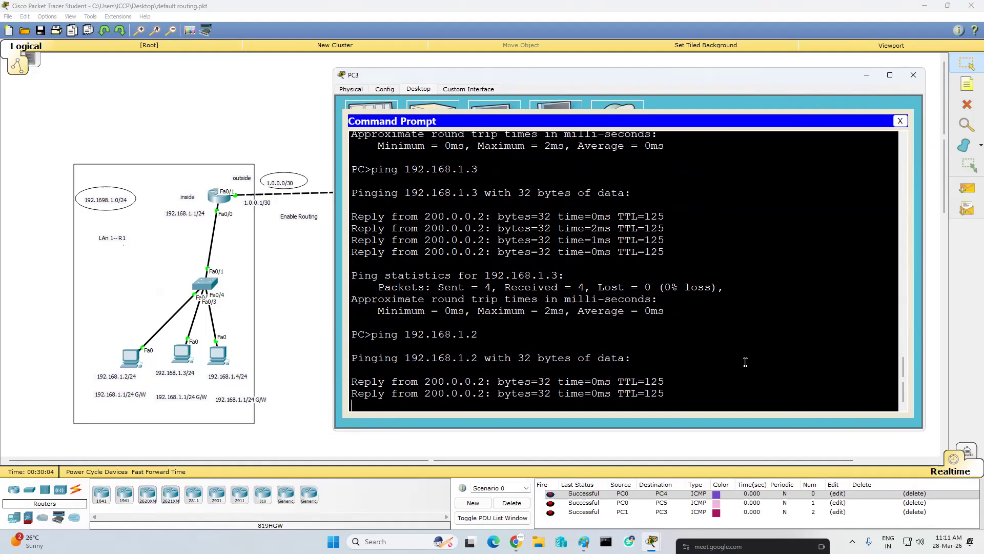
# - Ping the left LAN gateway 192.168.1.1 from the same PC
pyautogui.press('Up')
pyautogui.press('BackSpace')
pyautogui.write('3')
pyautogui.press('BackSpace')
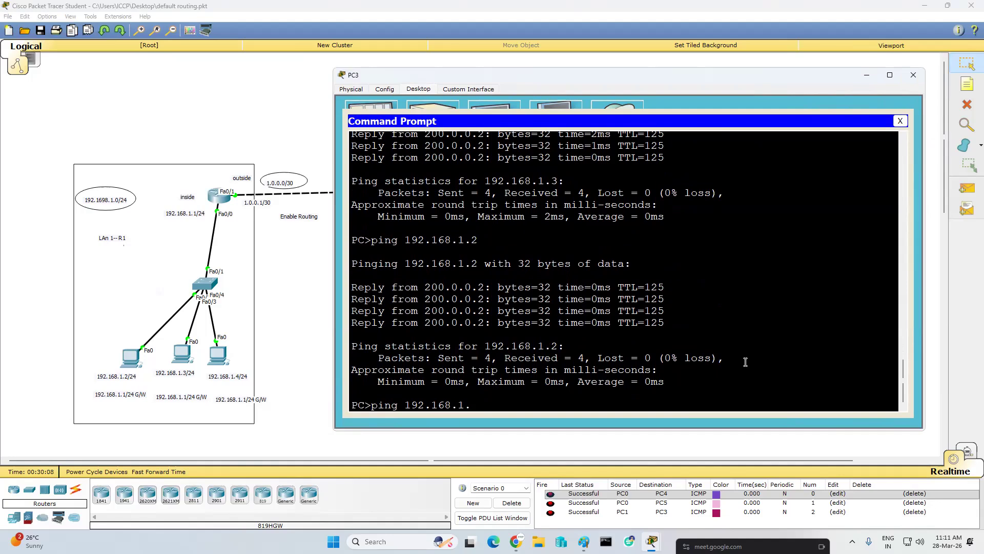
pyautogui.write('1')
pyautogui.press('Return')
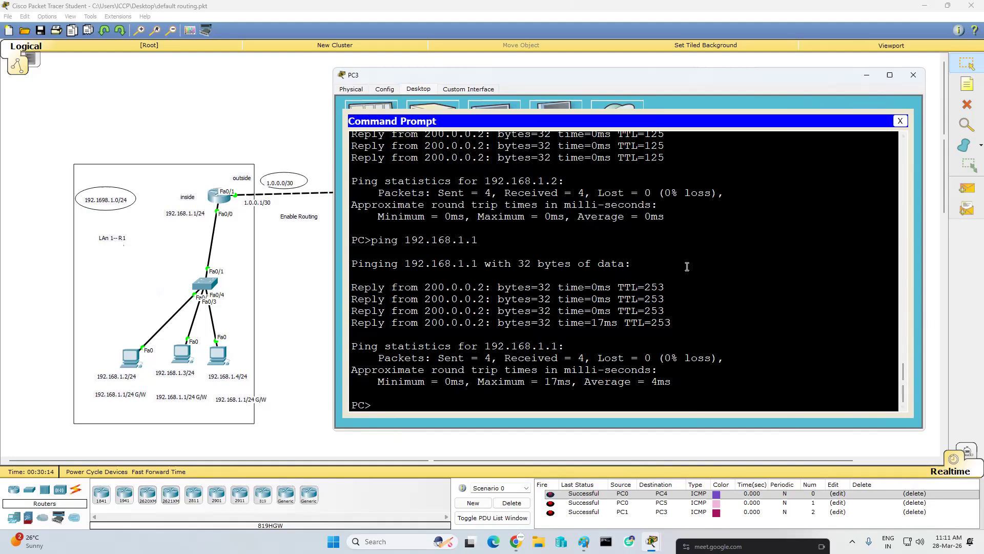
# - Show the left LAN router's NAT translations again to check the overloaded entries
pyautogui.click(212, 198)
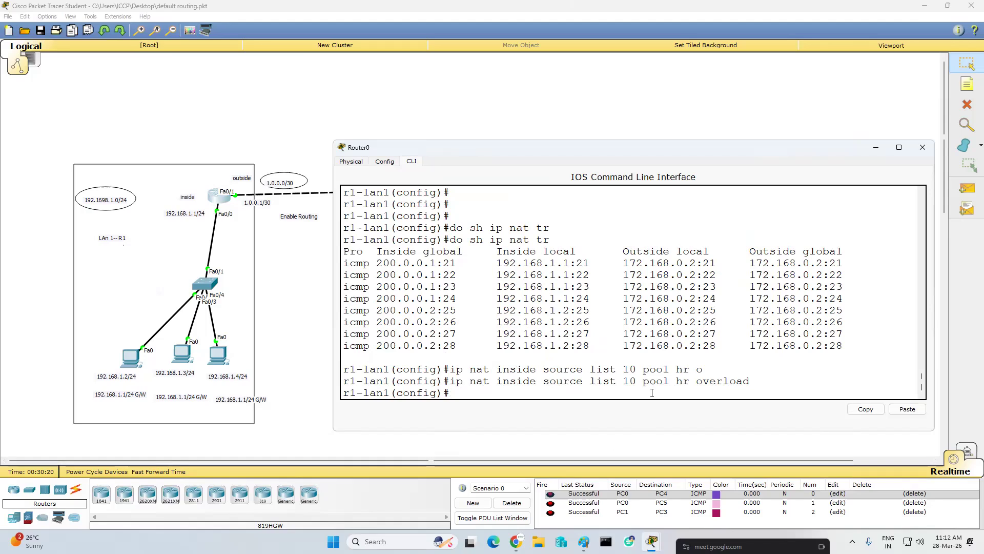
pyautogui.press('Return')
pyautogui.press('Return')
pyautogui.press('Return')
pyautogui.write('do sh ip nat tr')
pyautogui.press('Return')
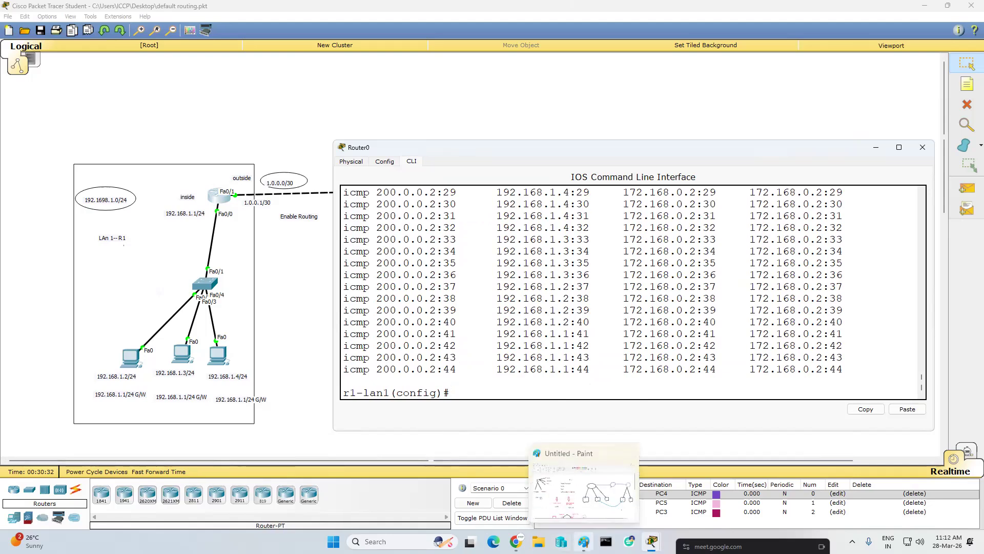
# - Switch to the Paint diagram, draw a brown line outward from the ISP cloud, and add a brown hexagon router at its end
pyautogui.click(584, 542)
pyautogui.scroll(-1, 492, 171)
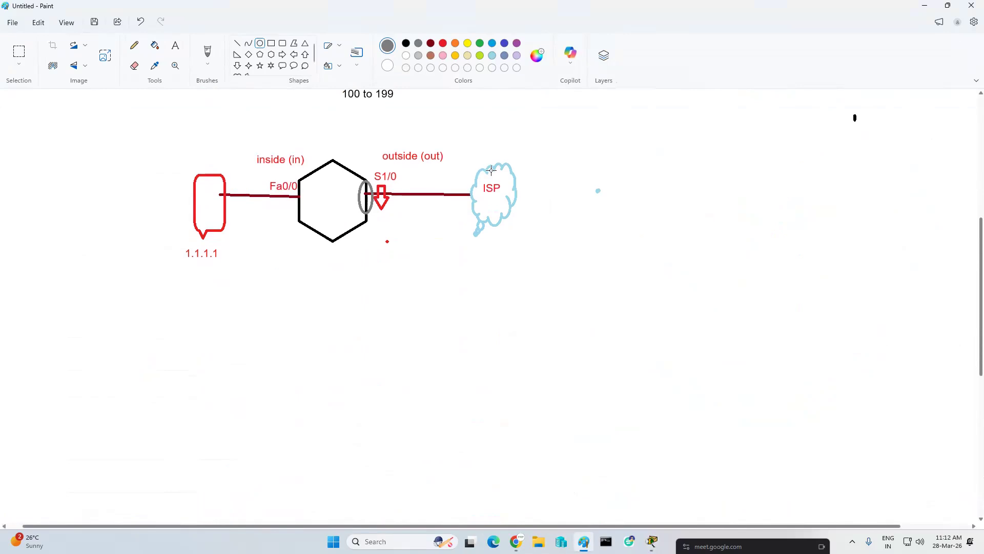
pyautogui.scroll(3, 381, 106)
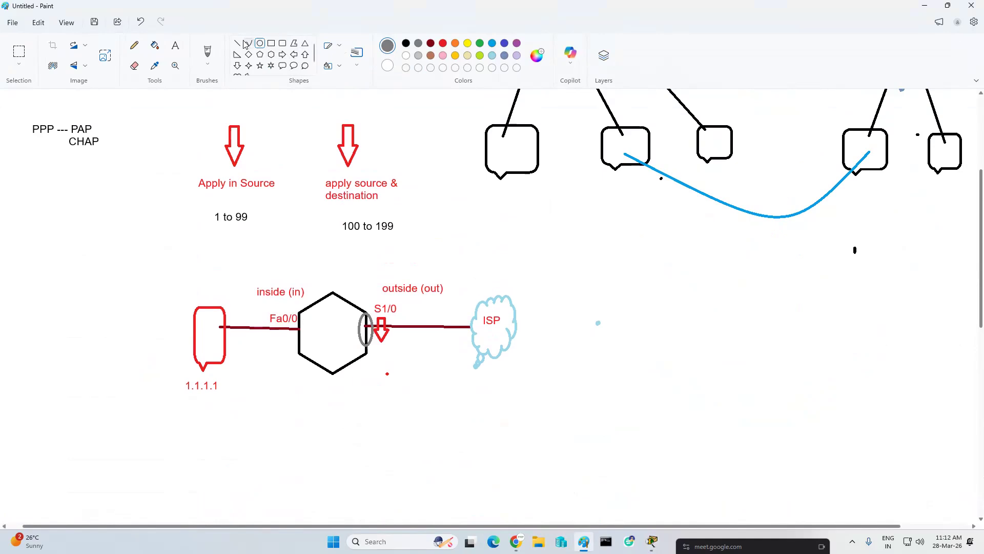
pyautogui.click(430, 55)
pyautogui.moveTo(515, 321); pyautogui.dragTo(642, 323)
pyautogui.click(271, 54)
pyautogui.moveTo(639, 285); pyautogui.dragTo(695, 370)
pyautogui.click(677, 413)
# - Draw a black line from the brown hexagon and add a black rounded callout at its end as the destination host
pyautogui.click(237, 43)
pyautogui.click(406, 44)
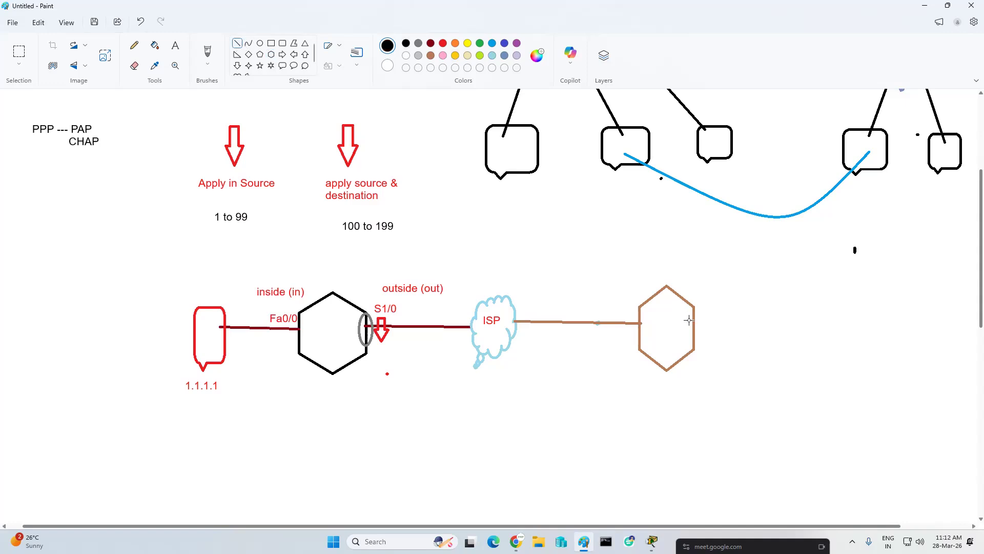
pyautogui.moveTo(693, 322); pyautogui.dragTo(821, 322)
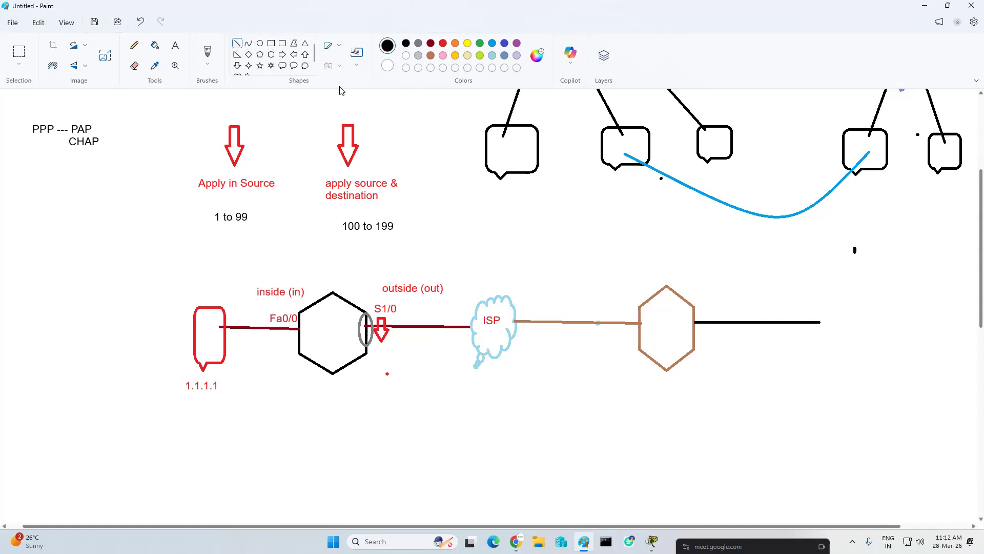
pyautogui.click(283, 65)
pyautogui.moveTo(817, 291)
pyautogui.mouseDown()
pyautogui.moveTo(866, 369)
pyautogui.moveTo(878, 370)
pyautogui.mouseUp()
pyautogui.click(850, 412)
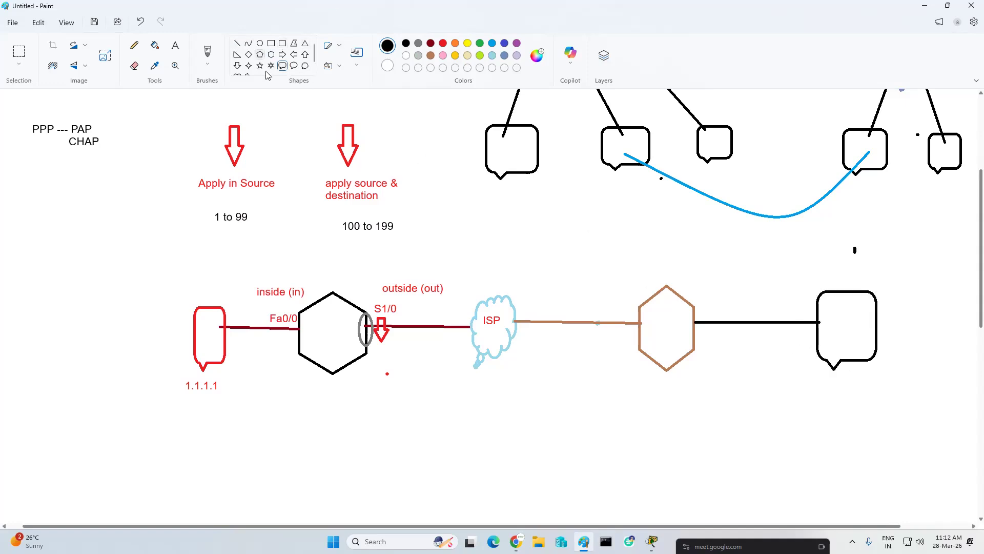
# - Draw a black square below the black hexagon router to hold the packet details
pyautogui.click(283, 44)
pyautogui.click(272, 44)
pyautogui.moveTo(305, 392); pyautogui.dragTo(429, 513)
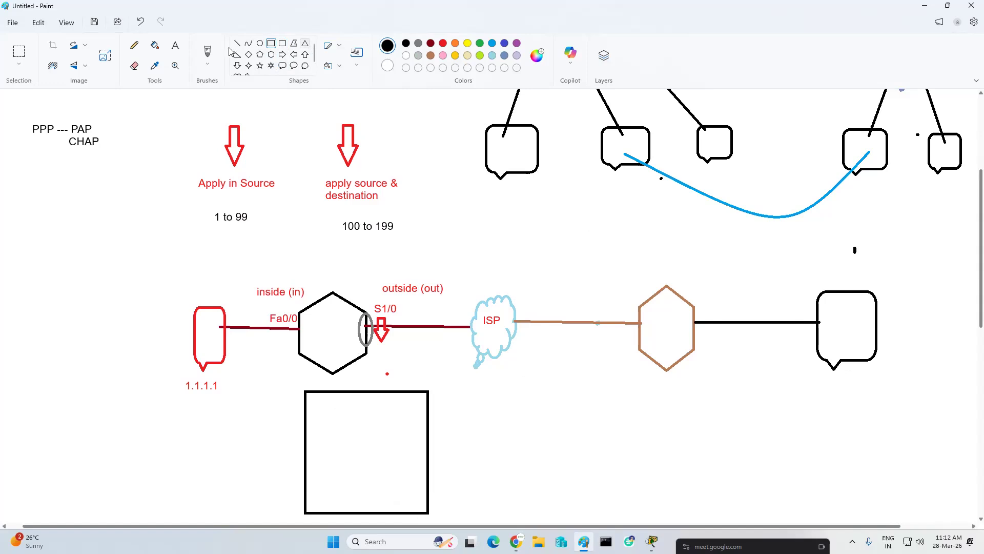
# - Write the dark red line "Sip -- 192.168.1.2" inside the black square
pyautogui.click(175, 45)
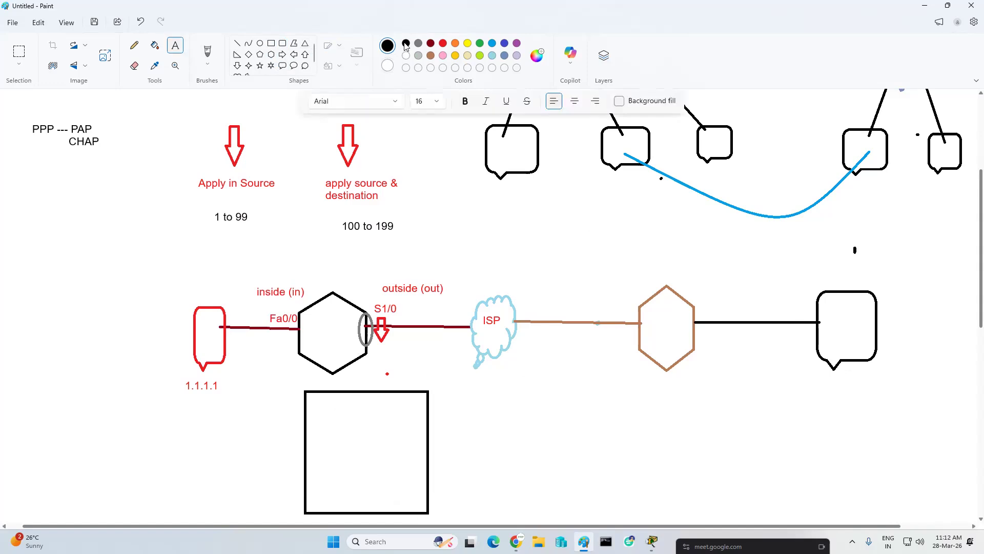
pyautogui.click(431, 43)
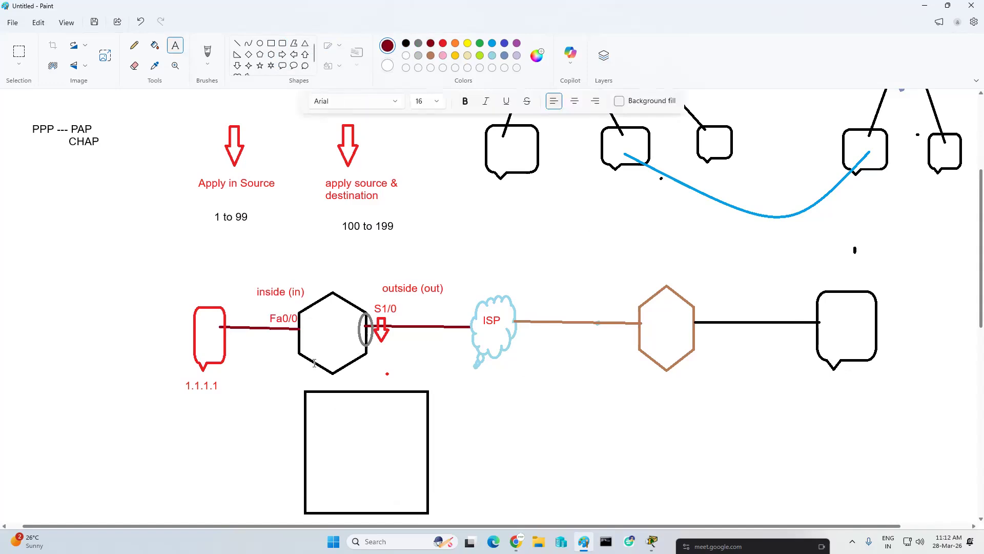
pyautogui.click(312, 401)
pyautogui.write('S1p')
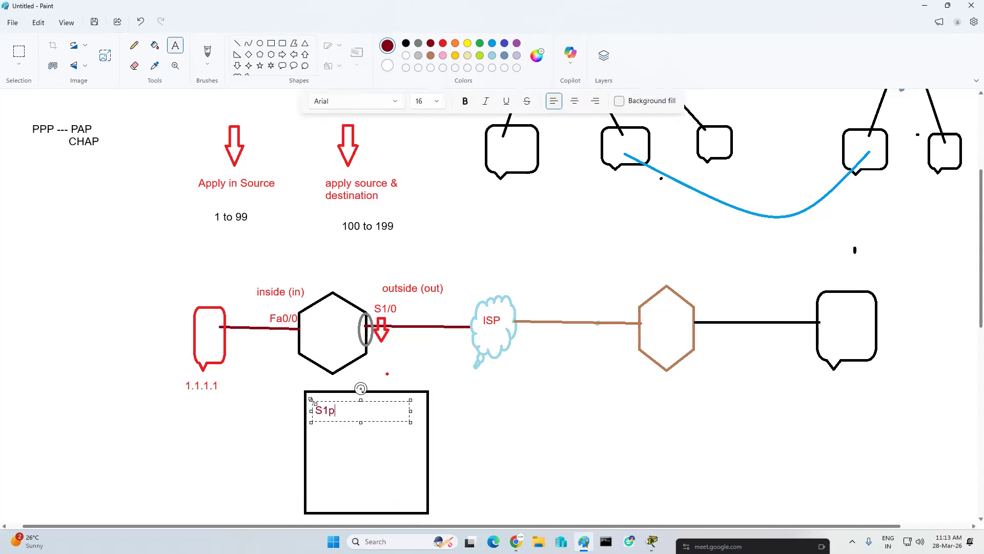
pyautogui.press('BackSpace')
pyautogui.press('BackSpace')
pyautogui.write('ip -- 192.168.1.2')
pyautogui.press('Return')
# - Add the source port line "spo--- 200" and shift the text slightly toward the square's upper-left corner
pyautogui.write('sp')
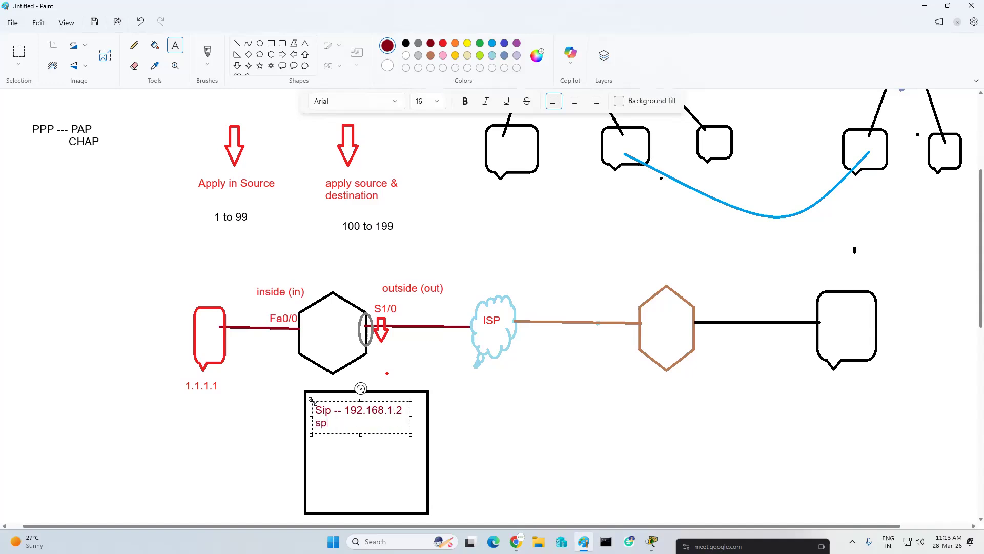
pyautogui.write('o--- 200')
pyautogui.moveTo(368, 435); pyautogui.dragTo(364, 432)
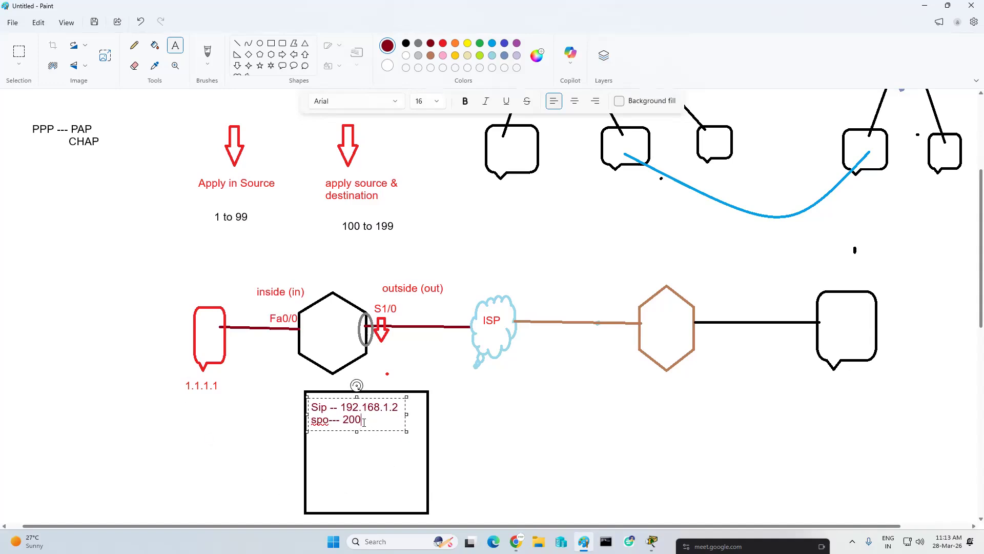
pyautogui.hotkey('ctrl', 'a')
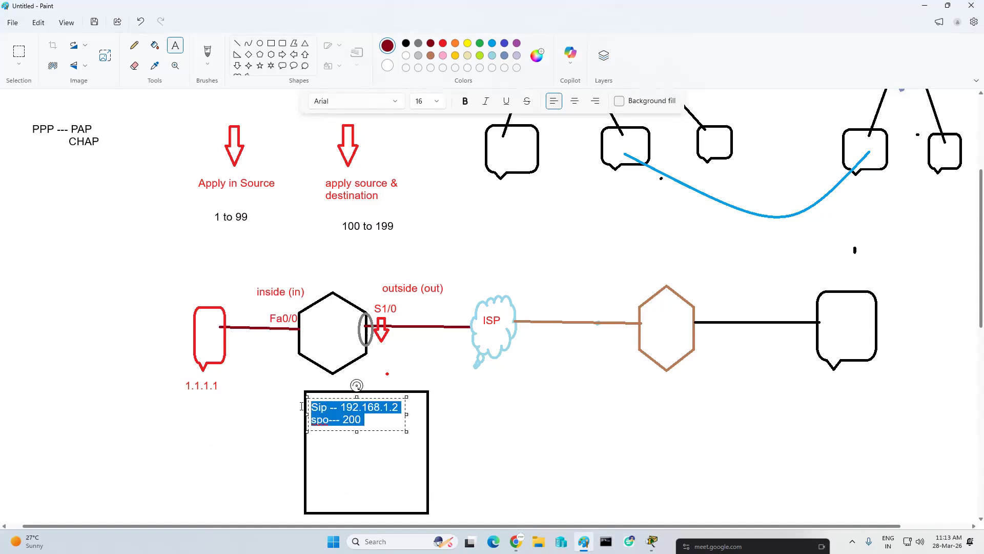
pyautogui.click(383, 420)
pyautogui.press('Return')
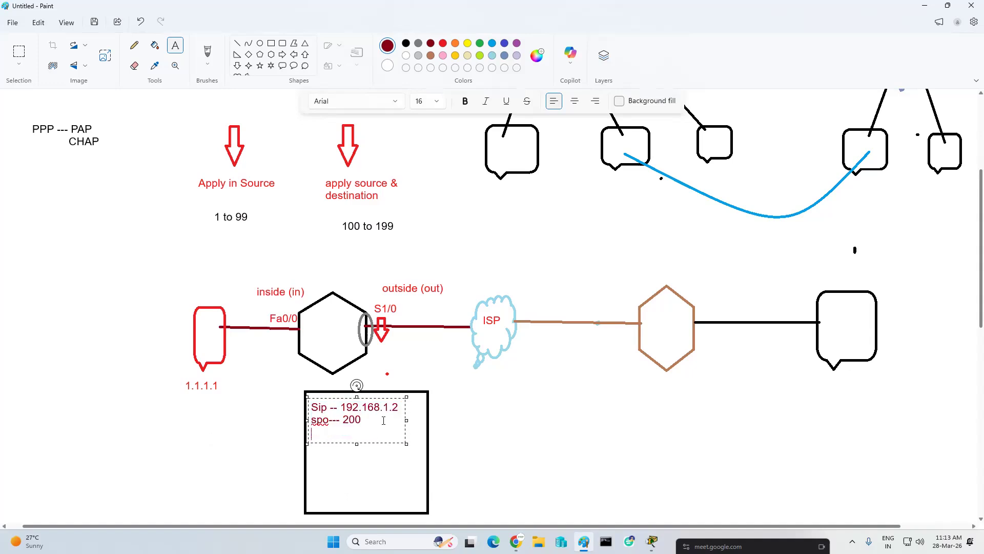
# - Add the destination address line "dip -- 172.168.0.2" to the packet text
pyautogui.write('dip -- 172.168.0.2')
pyautogui.press('Return')
# - Add the destination port line "dpor -- 300", copy all four lines, and finish the text
pyautogui.write('dp0')
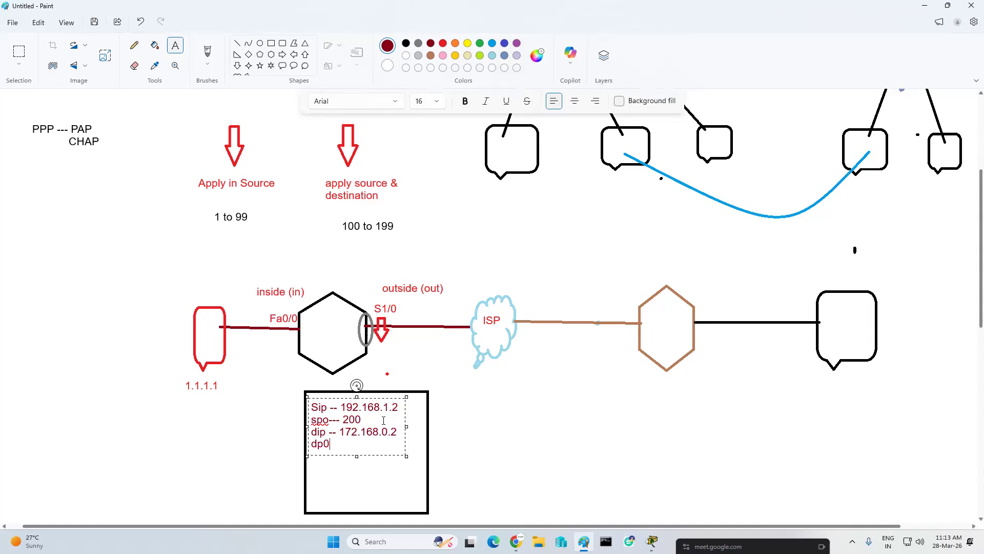
pyautogui.press('BackSpace')
pyautogui.write('or -- 300')
pyautogui.moveTo(357, 455); pyautogui.dragTo(294, 399)
pyautogui.hotkey('ctrl', 'c')
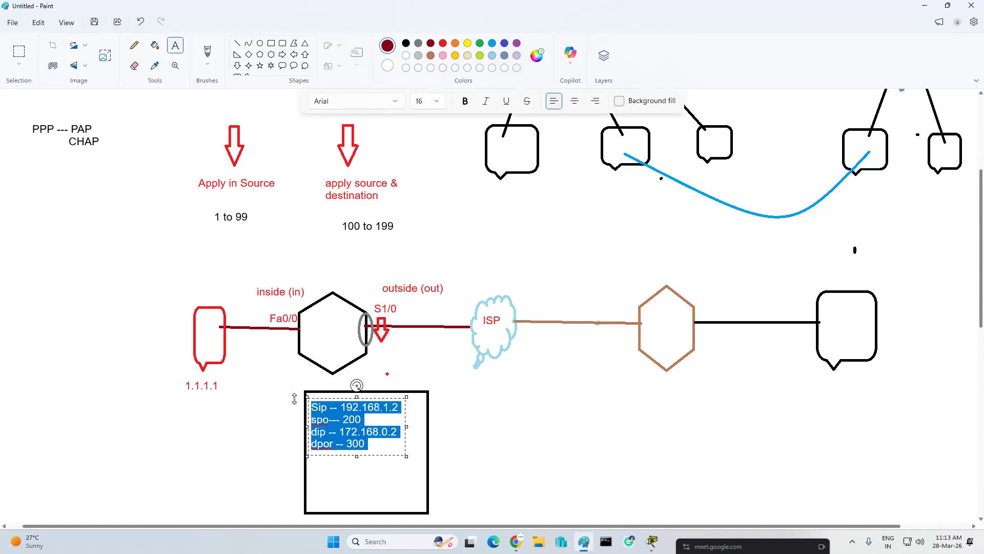
pyautogui.click(205, 350)
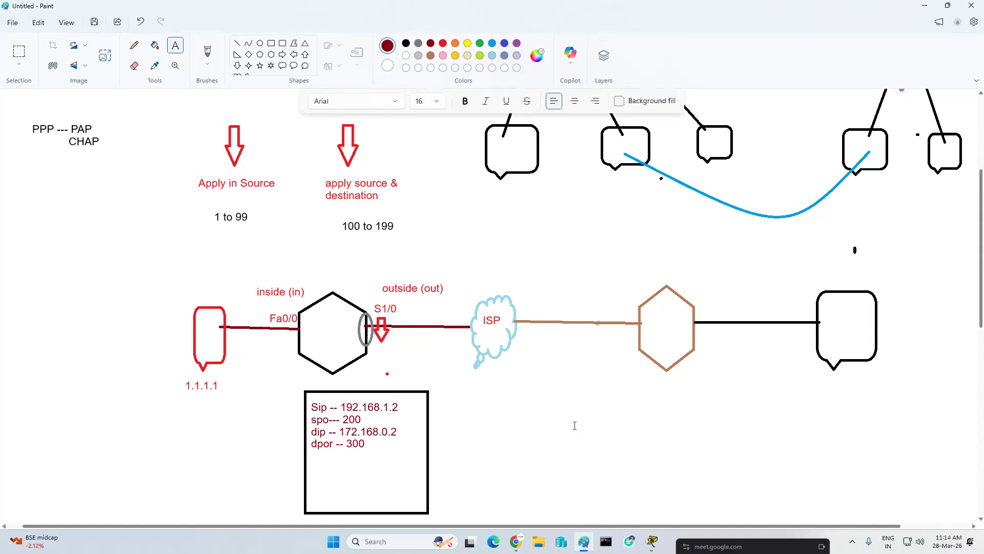
# - Draw a gold rounded rectangle below the ISP cloud, beside the black packet square
pyautogui.click(528, 338)
pyautogui.click(282, 43)
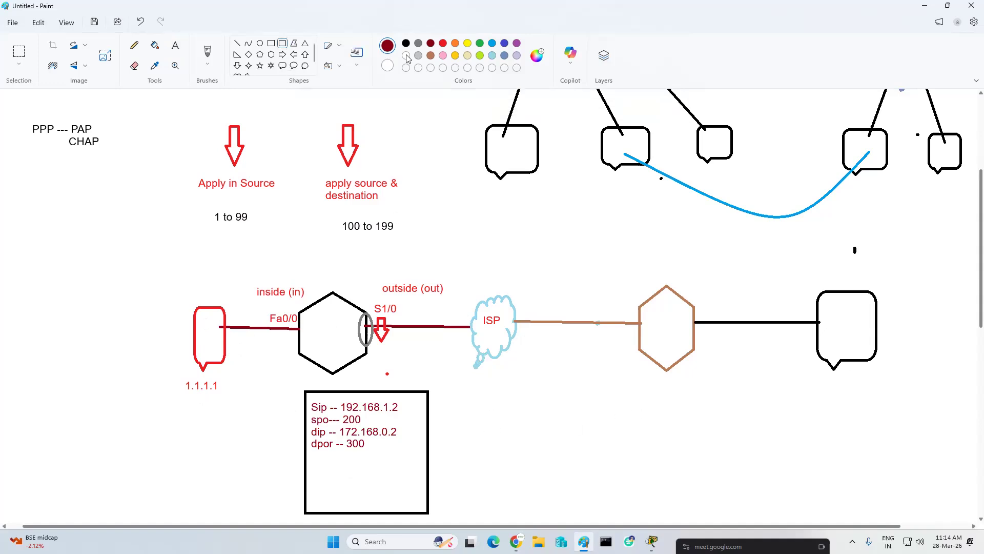
pyautogui.click(455, 55)
pyautogui.moveTo(481, 390)
pyautogui.mouseDown()
pyautogui.moveTo(481, 429)
pyautogui.moveTo(554, 526)
pyautogui.moveTo(593, 513)
pyautogui.mouseUp()
pyautogui.scroll(-3, 437, 220)
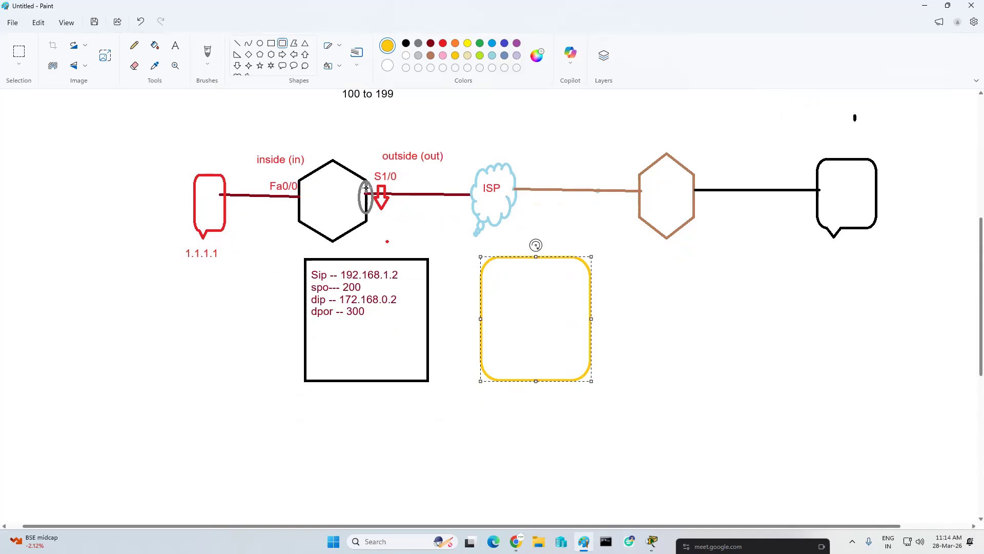
# - Paste the copied packet details as text inside the gold rounded rectangle
pyautogui.click(175, 45)
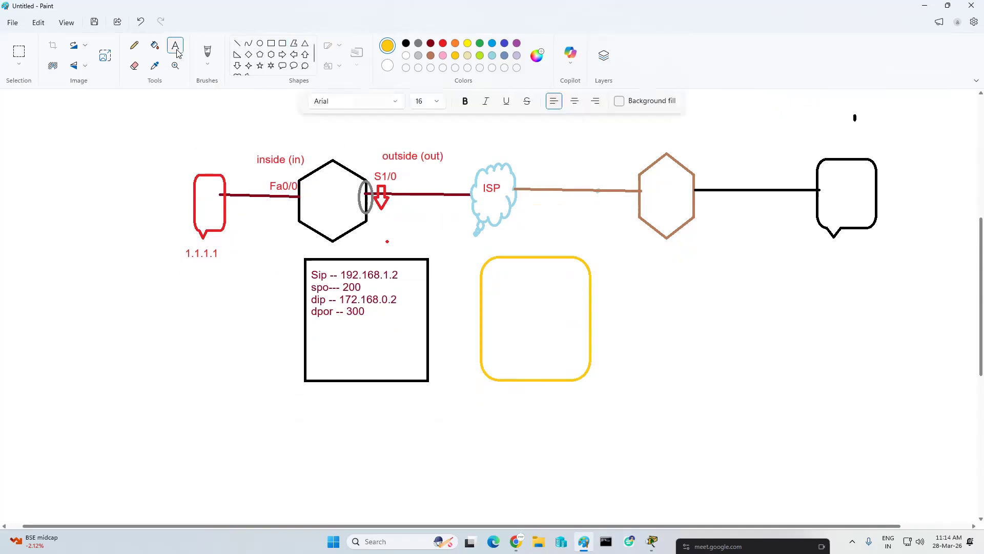
pyautogui.click(486, 270)
pyautogui.hotkey('ctrl', 'v')
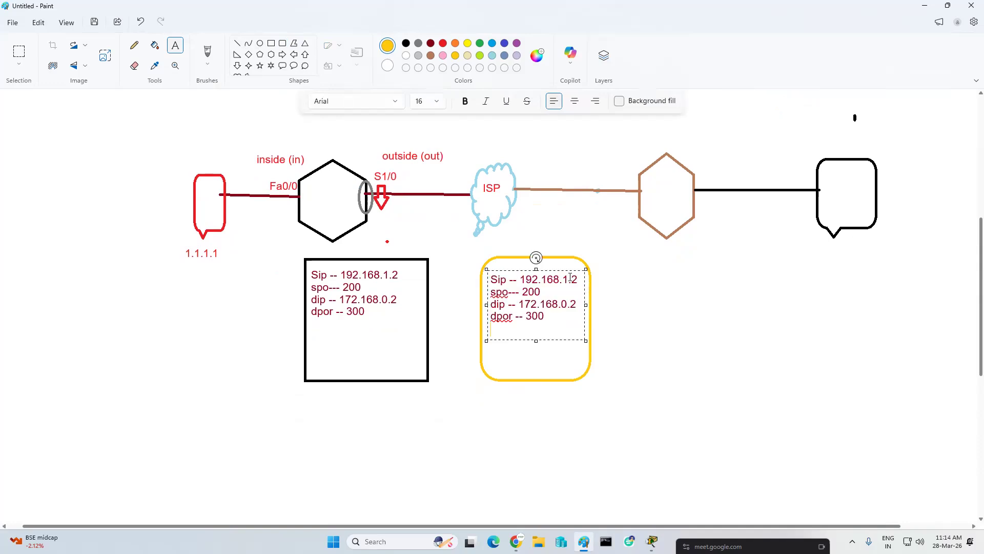
# - Change the pasted source IP to 200.0.0.2 and its source port to 2000
pyautogui.press('BackSpace')
pyautogui.press('BackSpace')
pyautogui.press('BackSpace')
pyautogui.press('BackSpace')
pyautogui.press('BackSpace')
pyautogui.press('BackSpace')
pyautogui.press('BackSpace')
pyautogui.press('BackSpace')
pyautogui.press('BackSpace')
pyautogui.press('BackSpace')
pyautogui.press('BackSpace')
pyautogui.write('200.0.0.2')
pyautogui.press('BackSpace')
pyautogui.write('00')
pyautogui.click(738, 307)
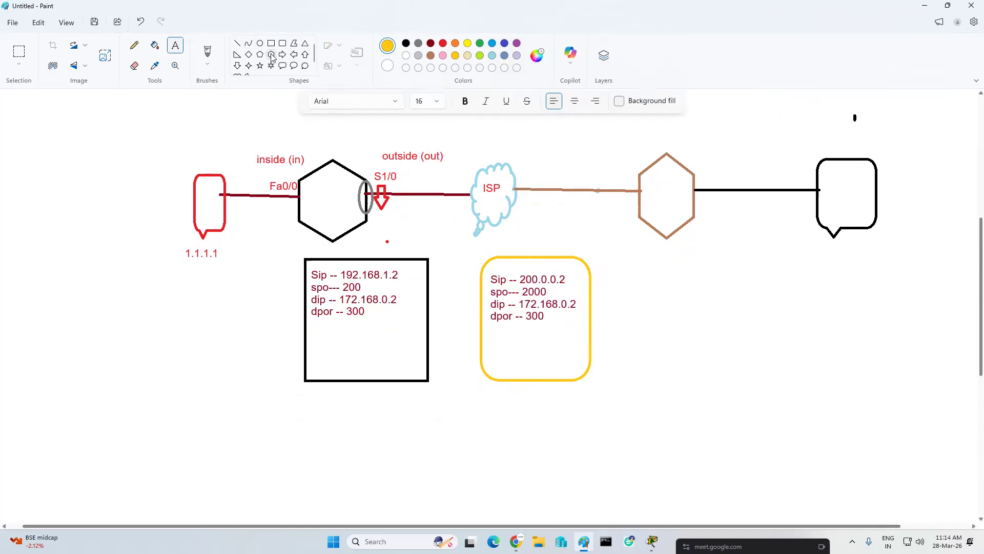
# - Draw a gold left arrow and a gold right arrow below it between the two packet boxes
pyautogui.click(294, 54)
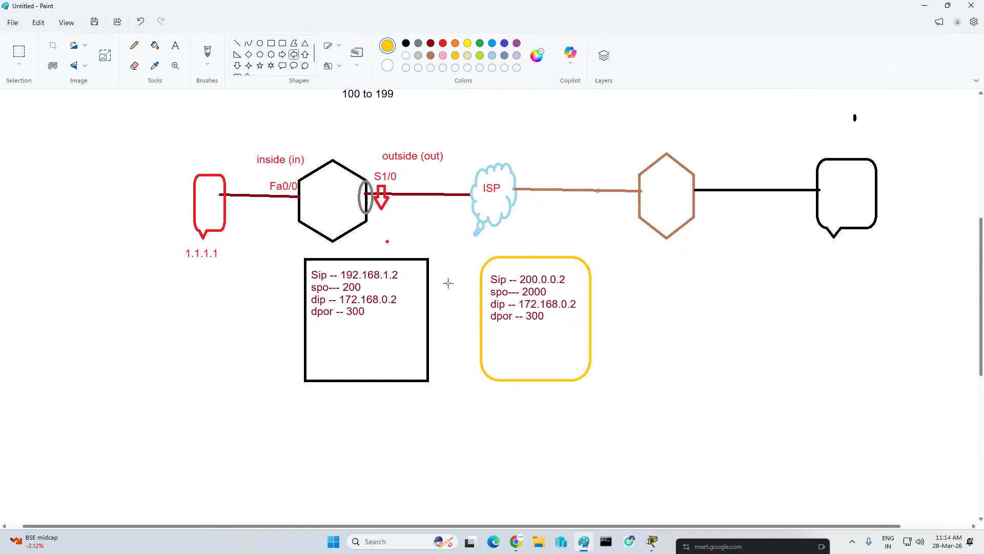
pyautogui.moveTo(469, 279); pyautogui.dragTo(472, 329)
pyautogui.click(456, 268)
pyautogui.click(284, 55)
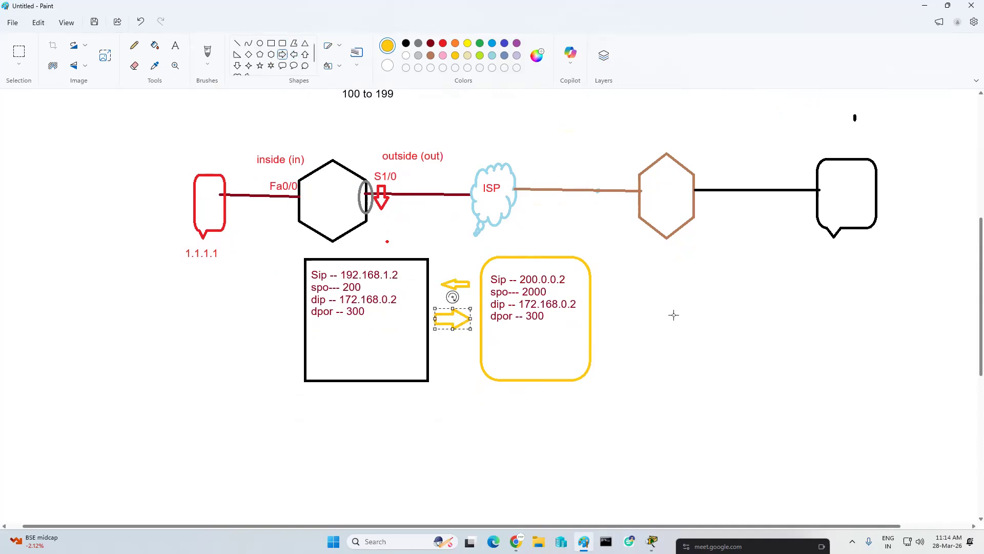
# - Draw a dark red curve from the gold box to the line just beyond the ISP cloud, bowed outward
pyautogui.click(249, 45)
pyautogui.click(431, 44)
pyautogui.moveTo(589, 324)
pyautogui.mouseDown()
pyautogui.moveTo(633, 281)
pyautogui.moveTo(648, 219)
pyautogui.moveTo(531, 189)
pyautogui.mouseUp()
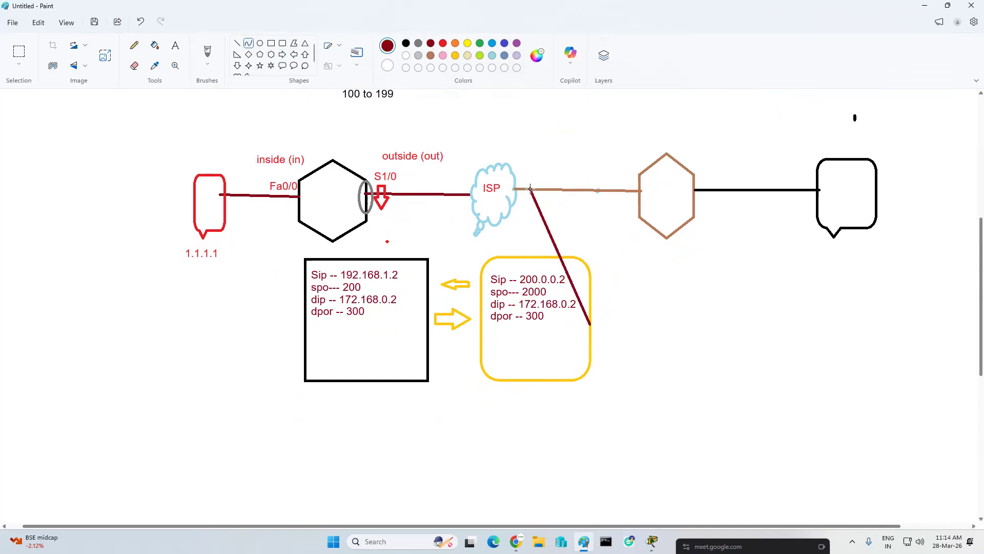
pyautogui.moveTo(563, 255); pyautogui.dragTo(629, 277)
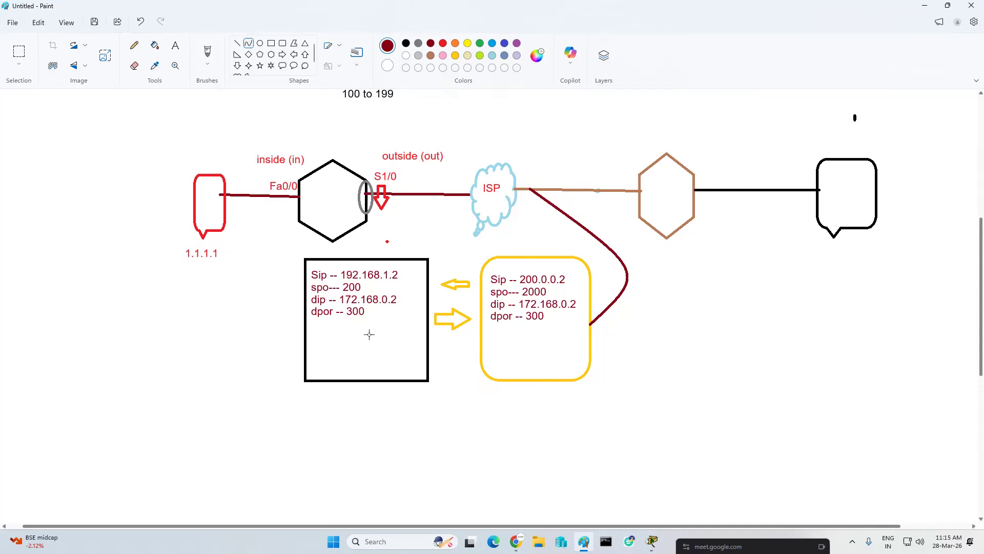
# - Minimize the main Packet Tracer window and return to the ACL notes in the Paint diagram
pyautogui.click(927, 11)
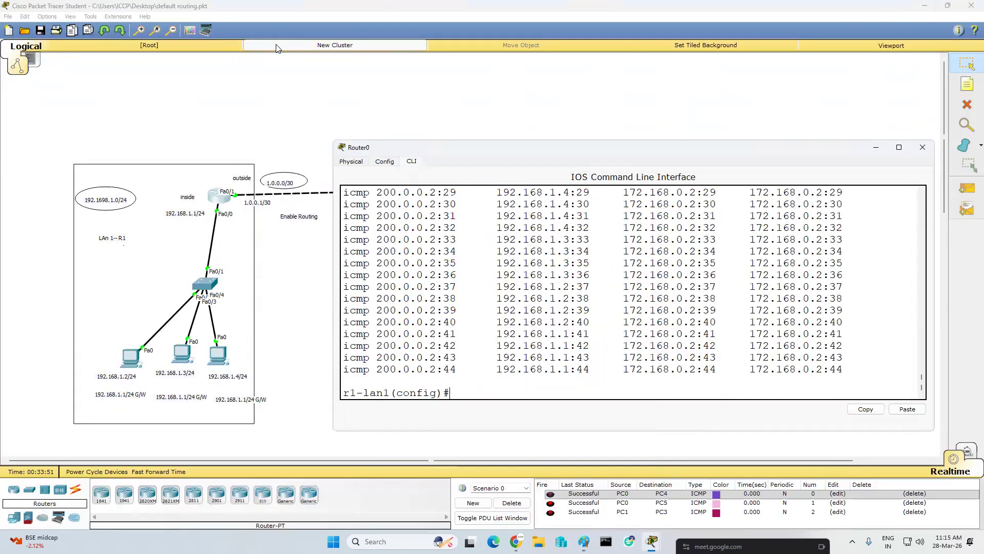
pyautogui.click(929, 12)
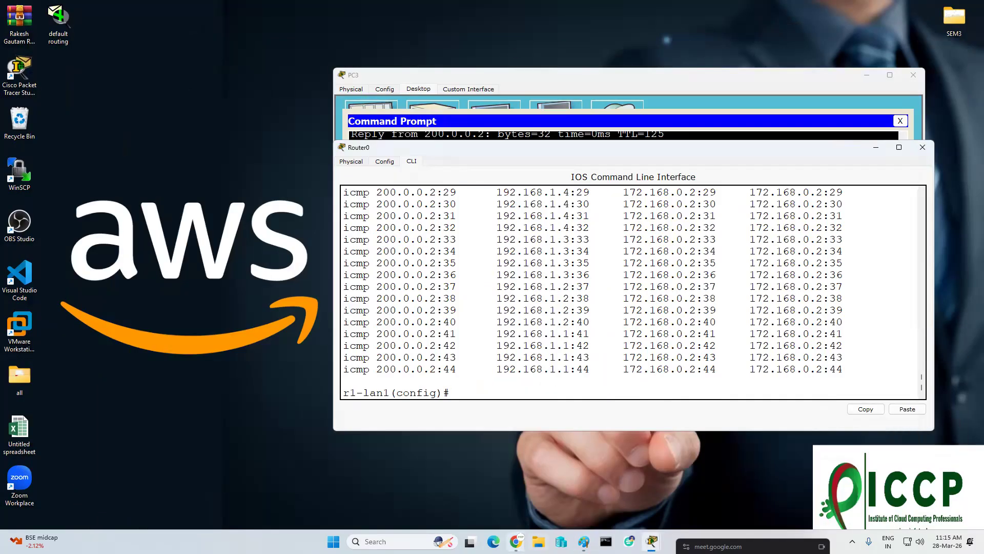
pyautogui.click(584, 542)
pyautogui.scroll(5, 221, 215)
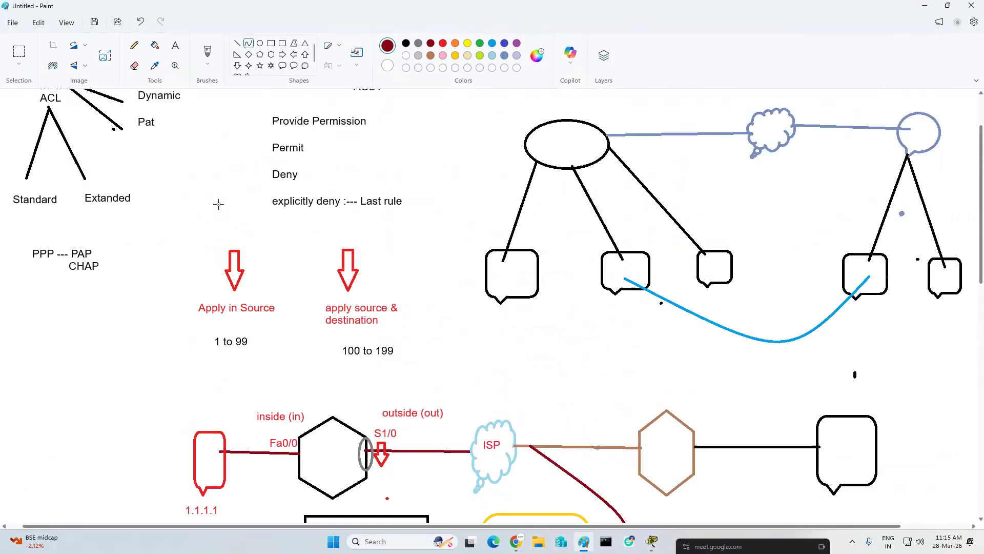